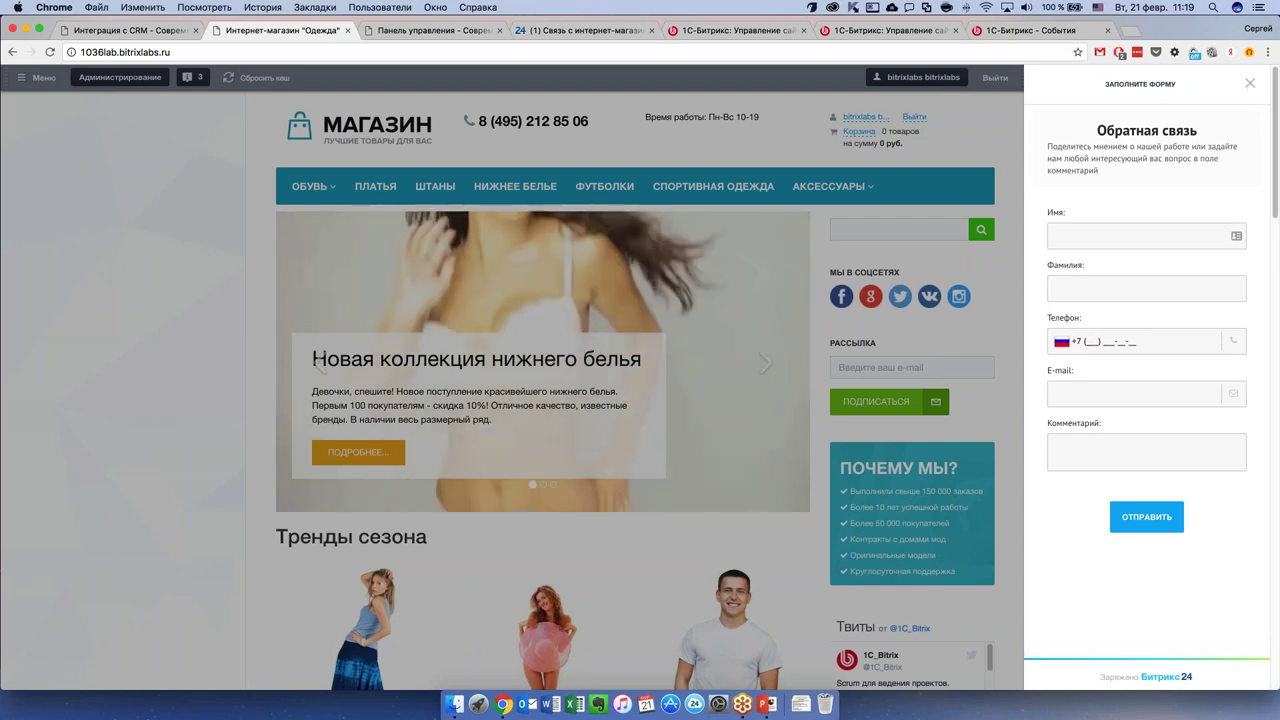
# Close the store's feedback form panel and switch to the 'Панель управления' admin tab.
pyautogui.click(1250, 83)
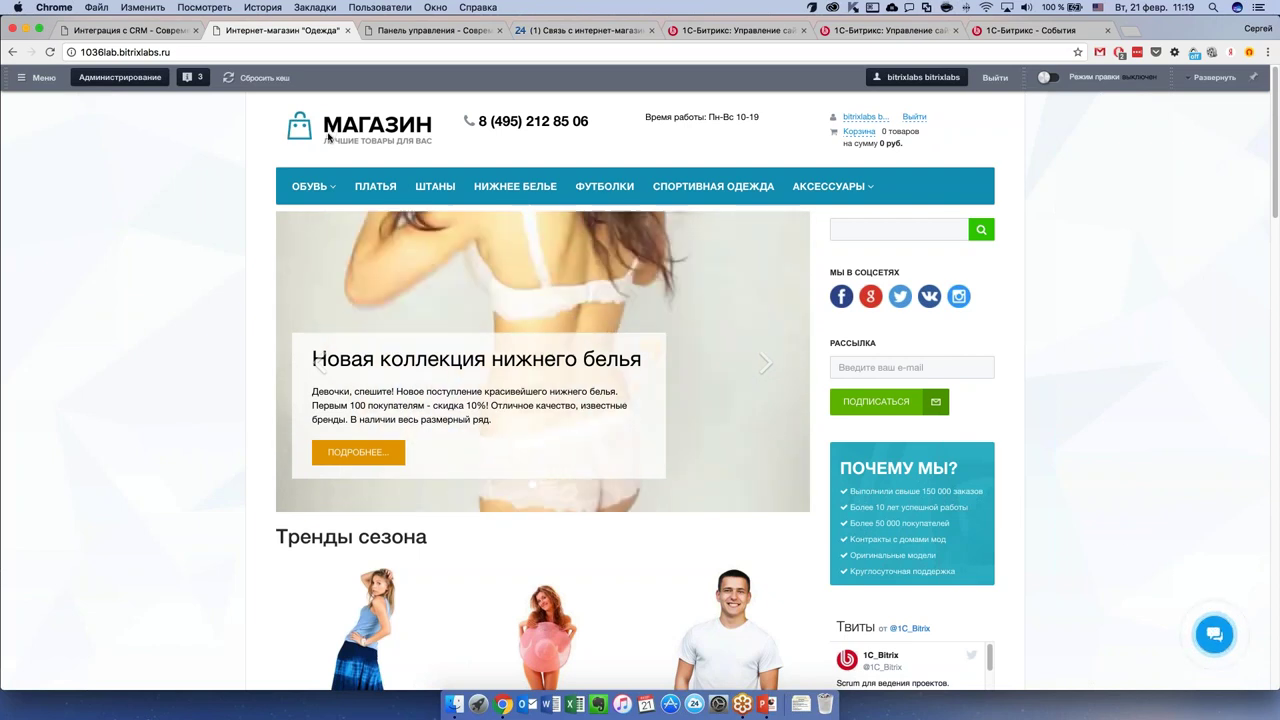
pyautogui.click(410, 31)
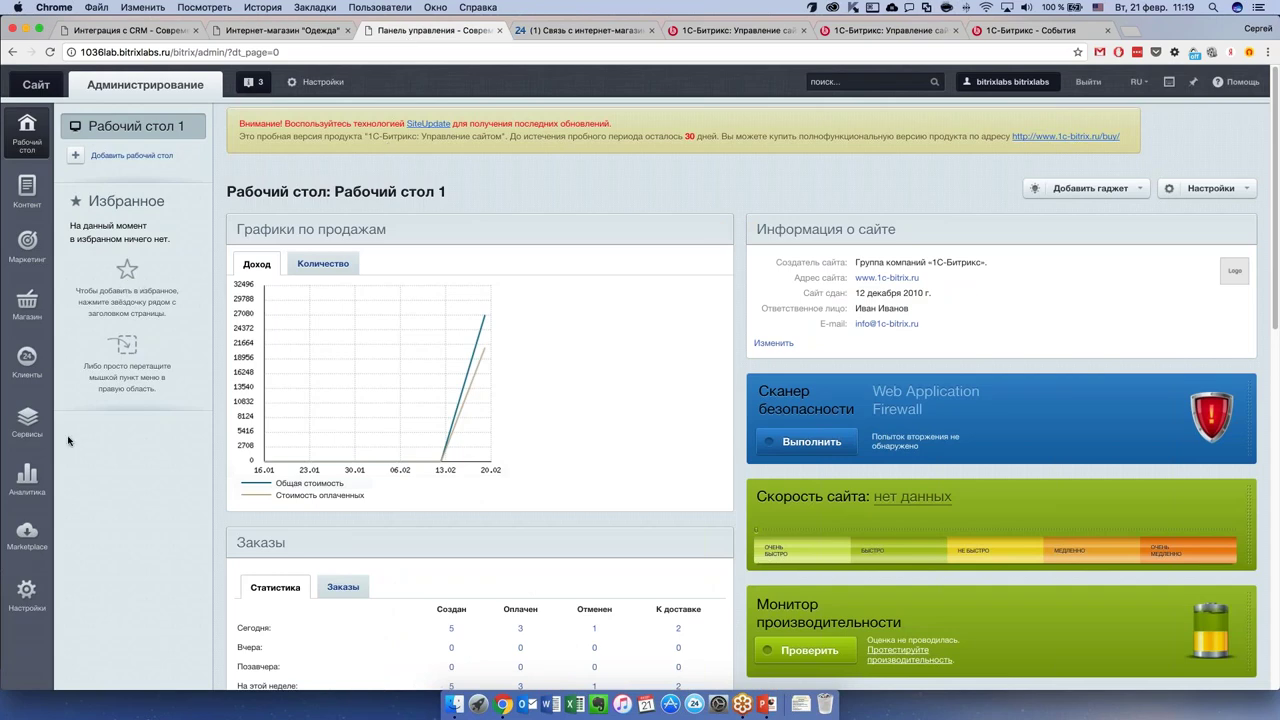
# Open Клиенты > Виджеты and scroll down to the preinstalled widgets section.
pyautogui.click(24, 360)
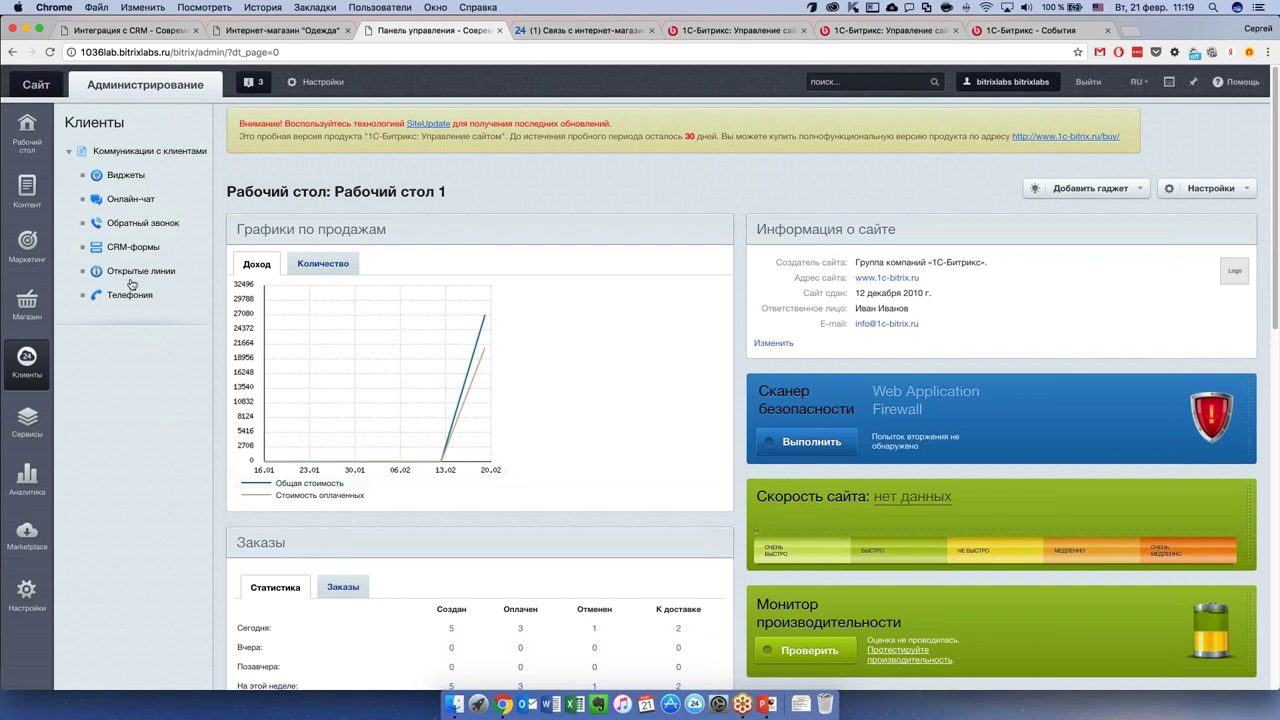
pyautogui.click(140, 181)
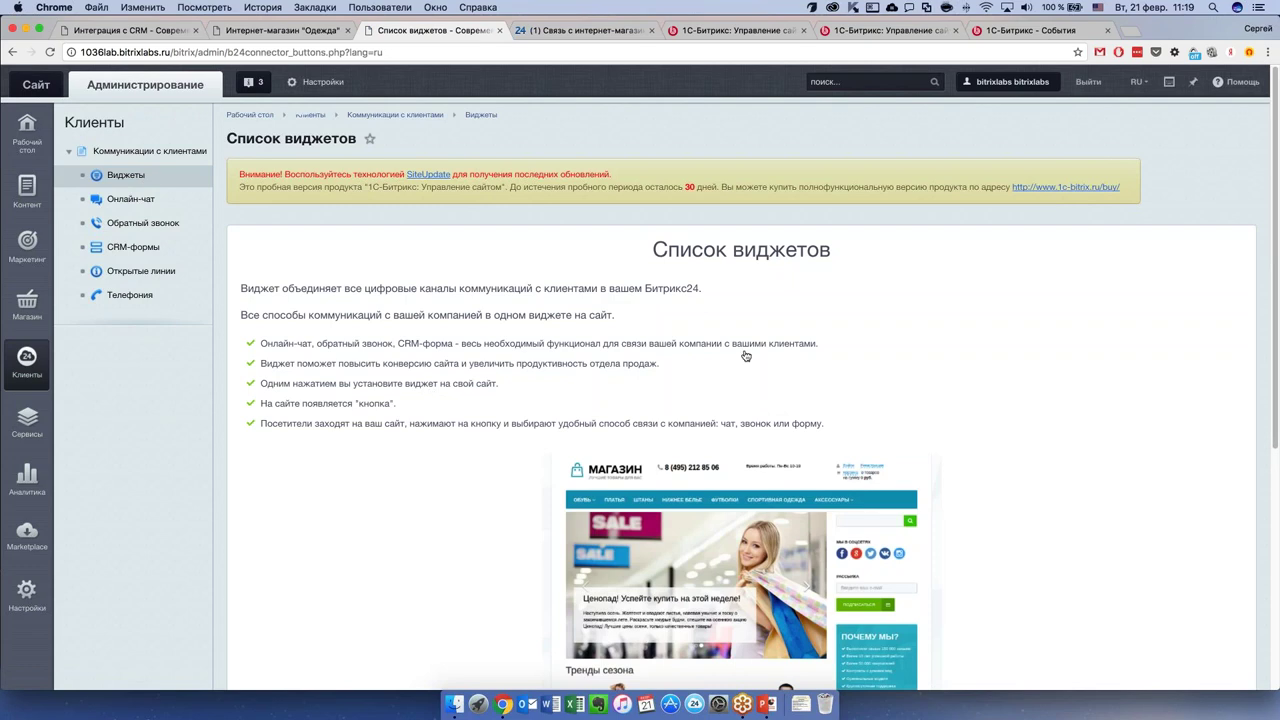
pyautogui.scroll(-3, 431, 394)
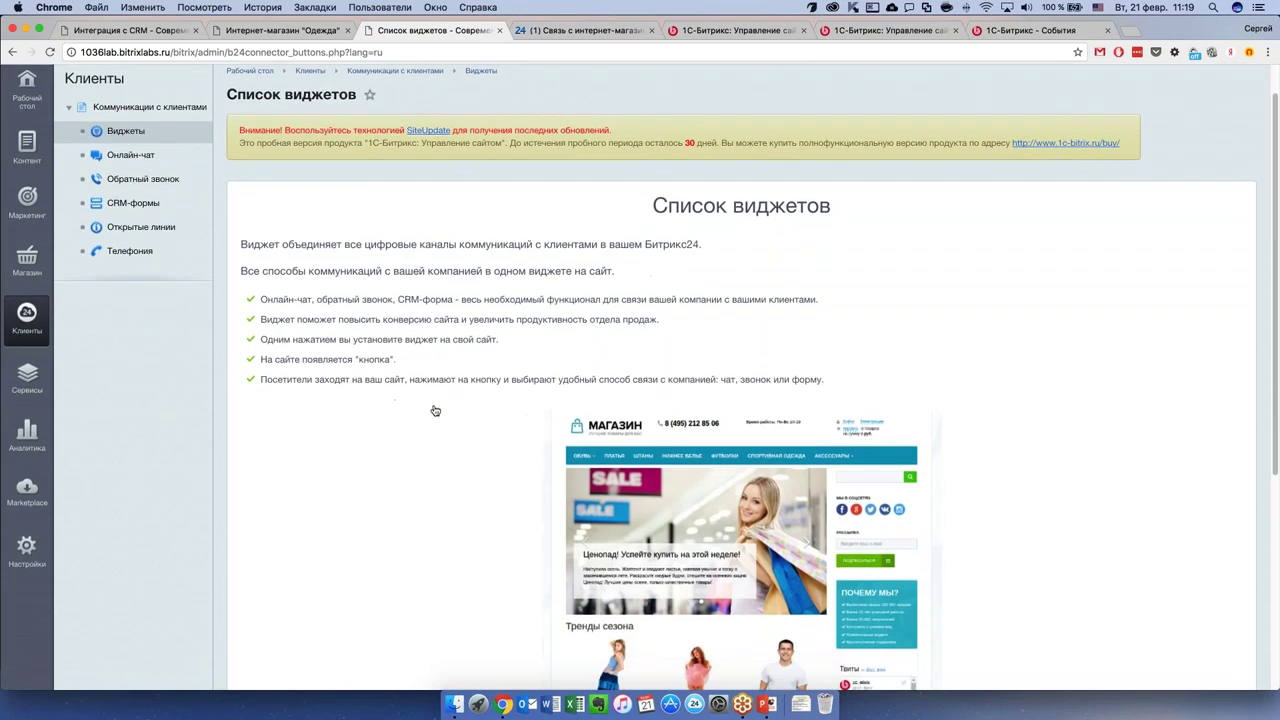
pyautogui.scroll(-10, 453, 410)
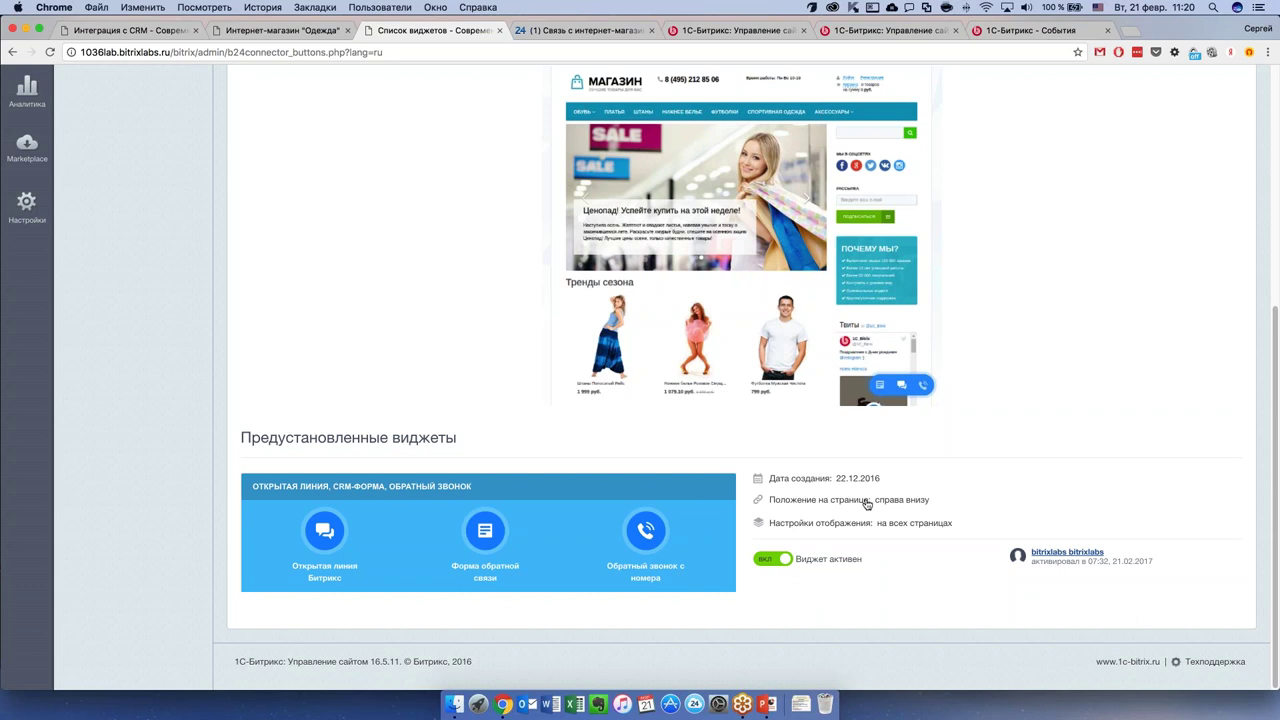
# Switch the preinstalled widget to выкл and check the store page without it.
pyautogui.click(784, 561)
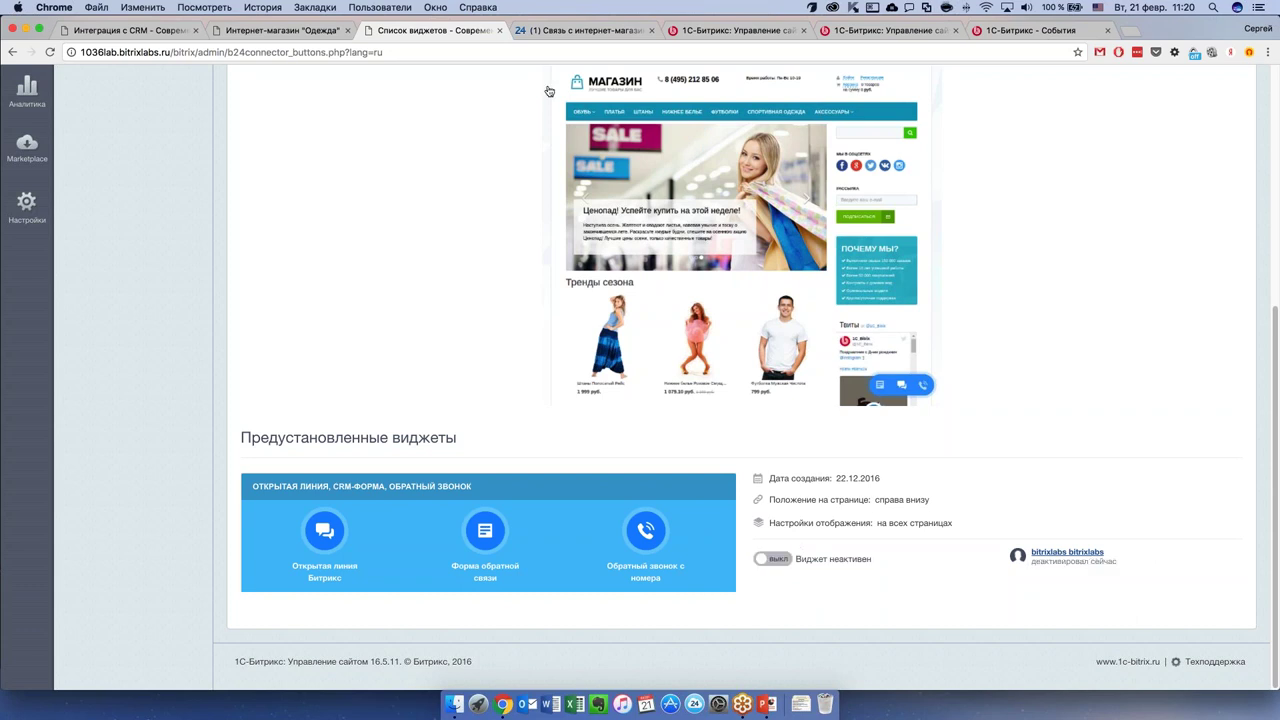
pyautogui.click(263, 32)
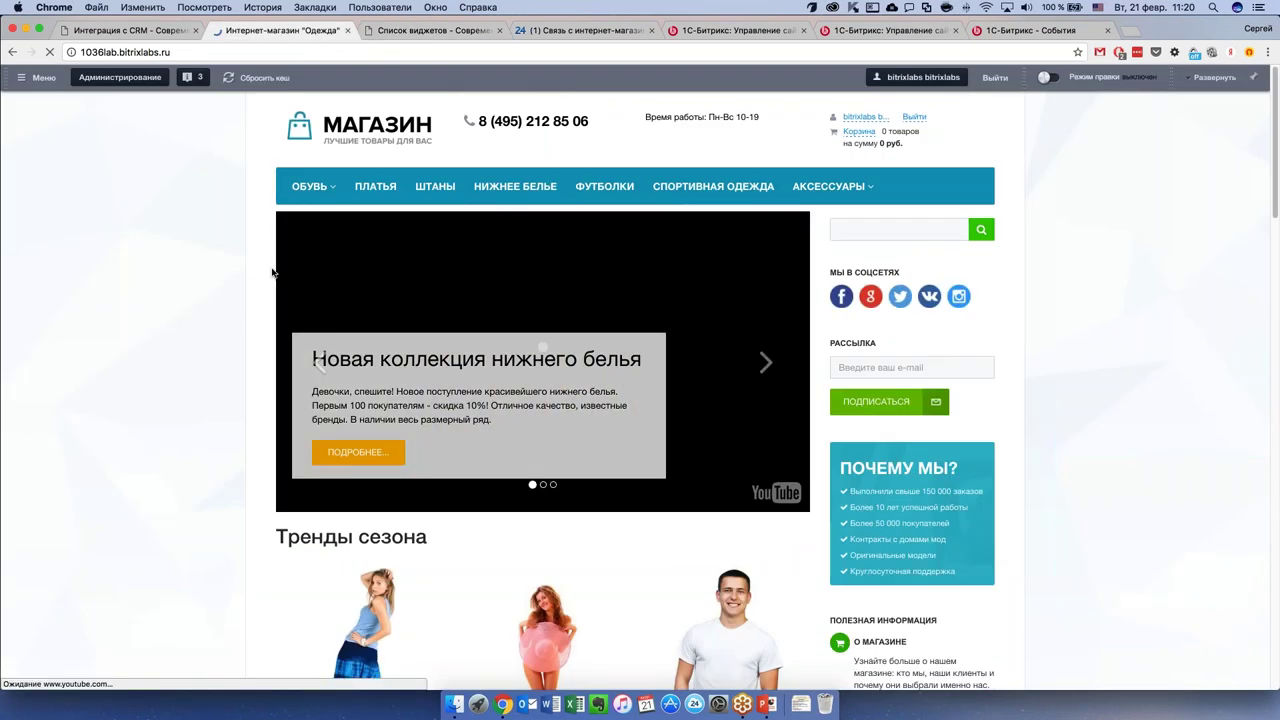
pyautogui.scroll(-1, 290, 241)
pyautogui.scroll(-1, 290, 241)
pyautogui.scroll(3, 700, 300)
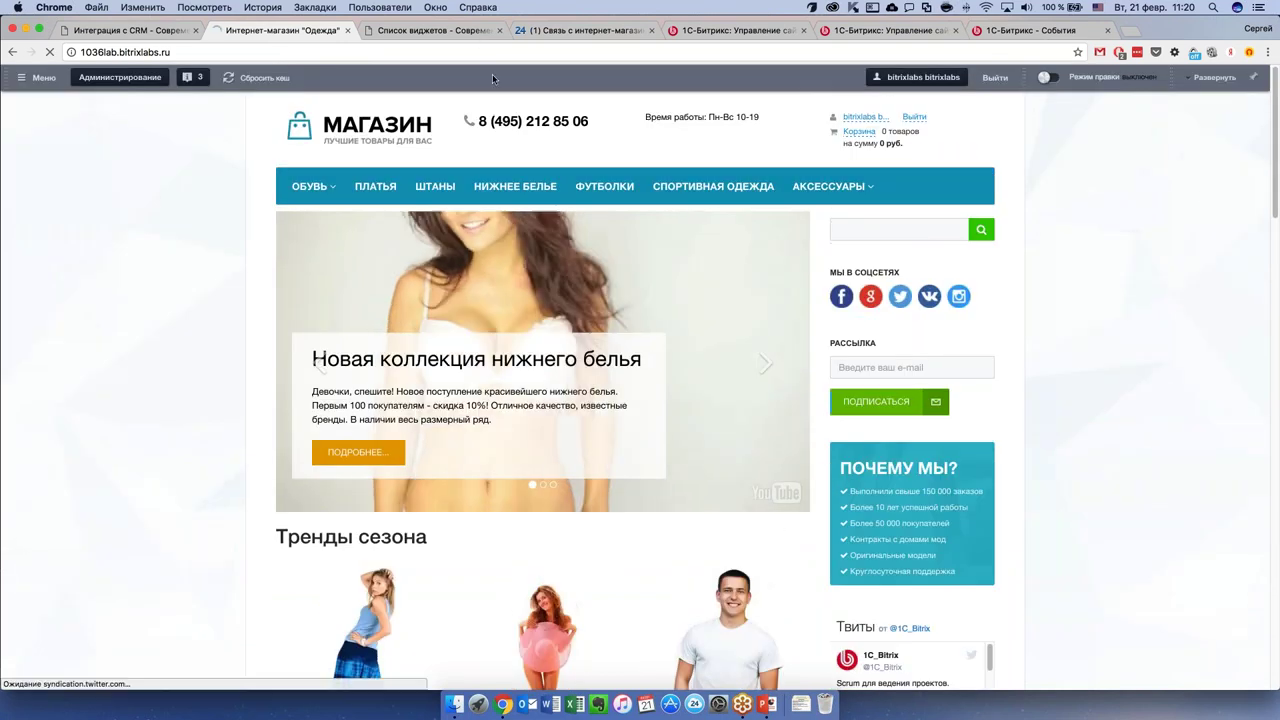
# Switch the widget back to вкл and open its Bitrix24 editing page.
pyautogui.hotkey('ctrl', 'Tab')
pyautogui.click(772, 559)
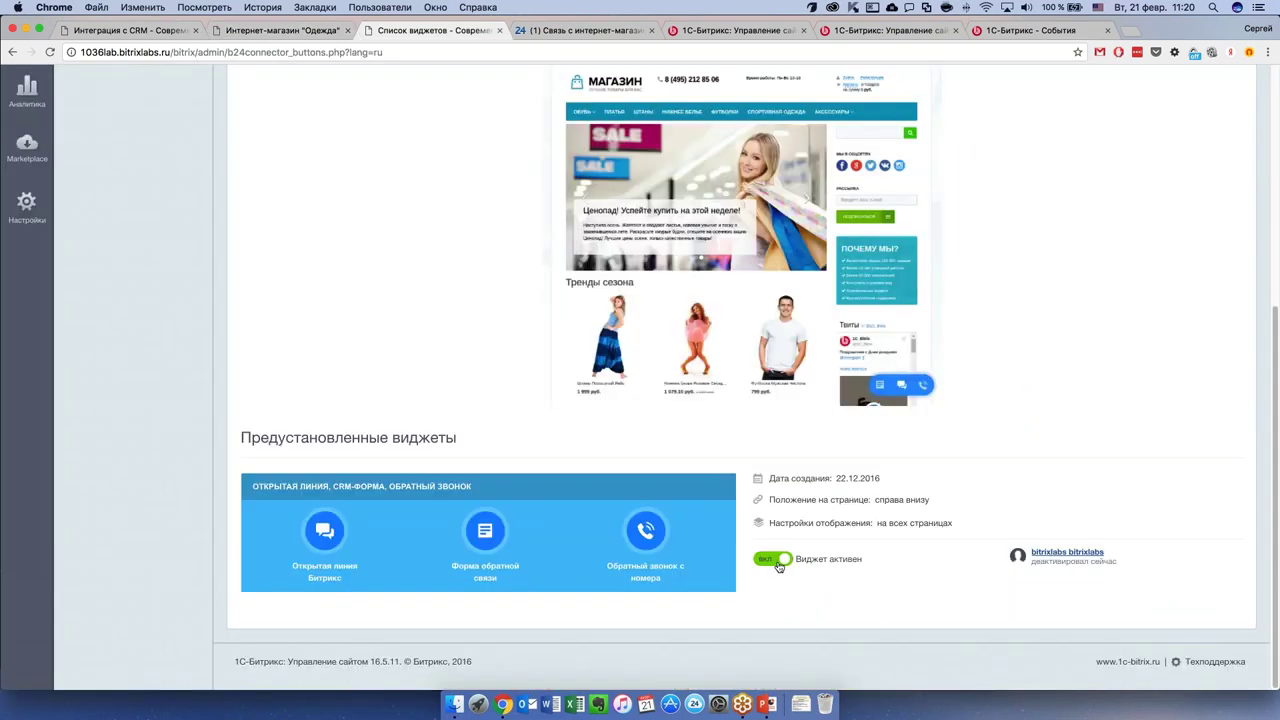
pyautogui.click(358, 487)
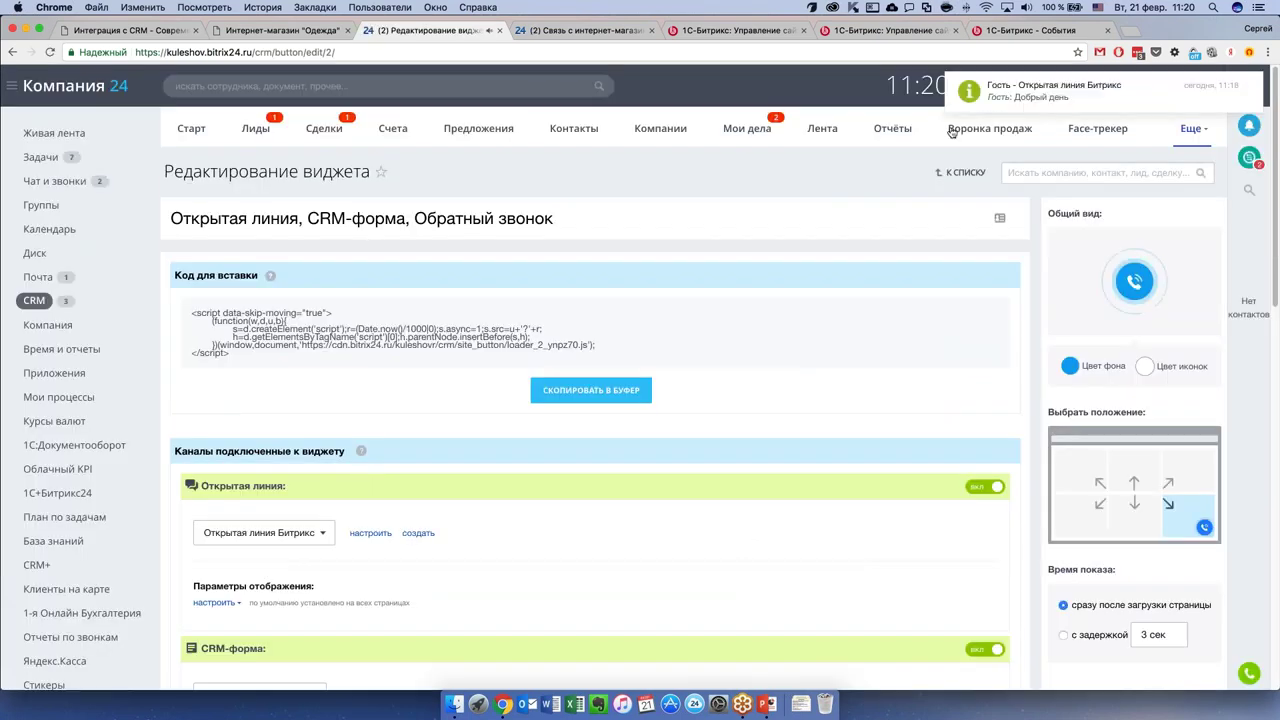
# Dismiss the guest chat notification and look through the widget editing page.
pyautogui.click(1249, 89)
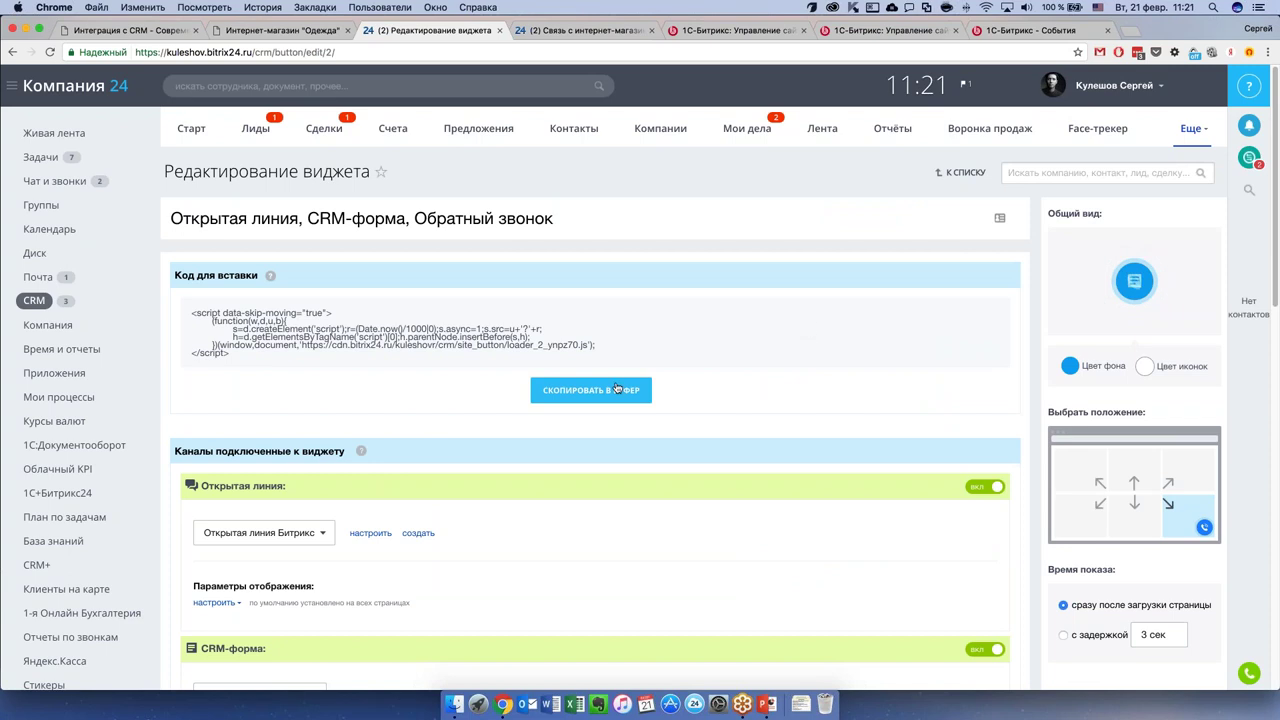
pyautogui.scroll(-1, 617, 387)
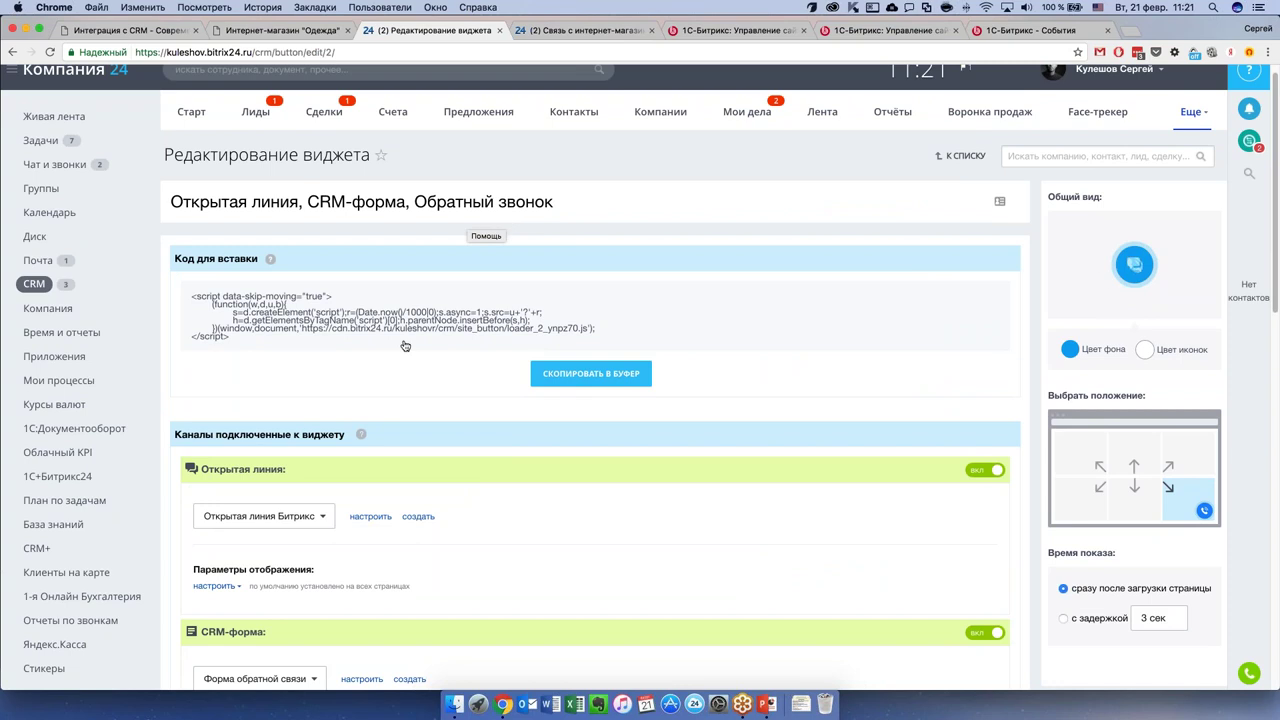
pyautogui.scroll(-2, 400, 334)
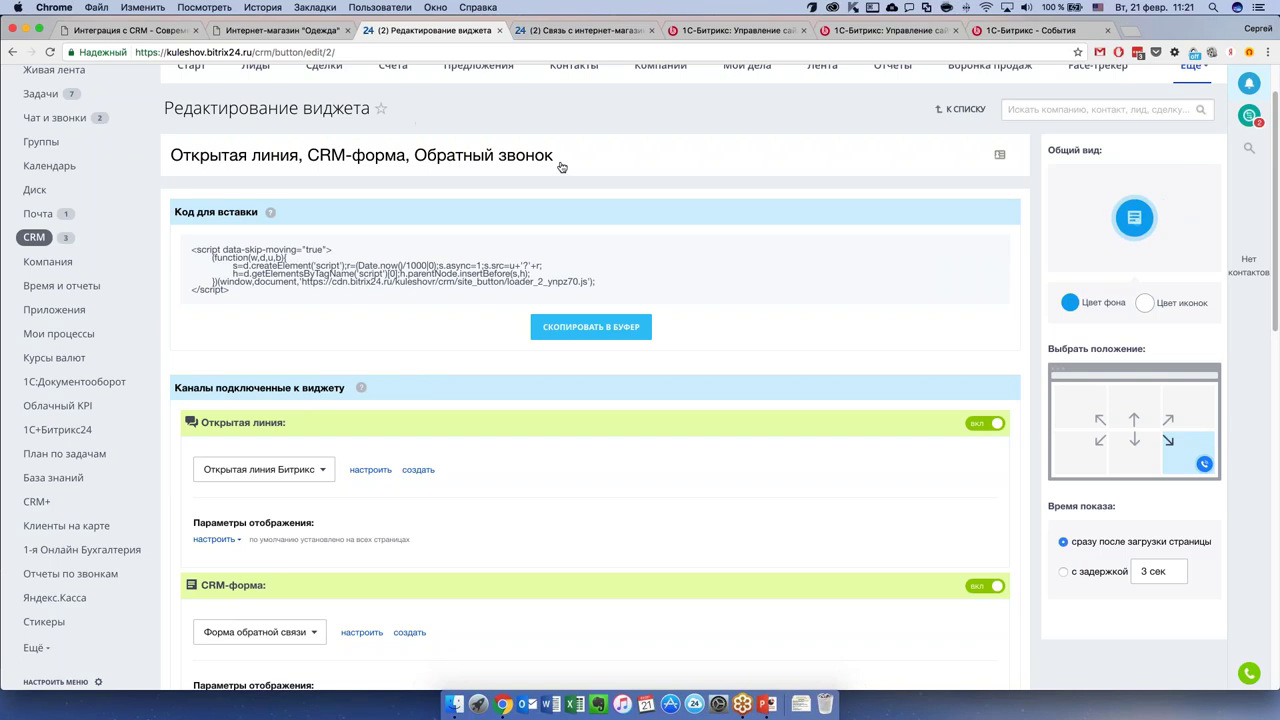
pyautogui.scroll(1, 558, 166)
pyautogui.scroll(1, 558, 166)
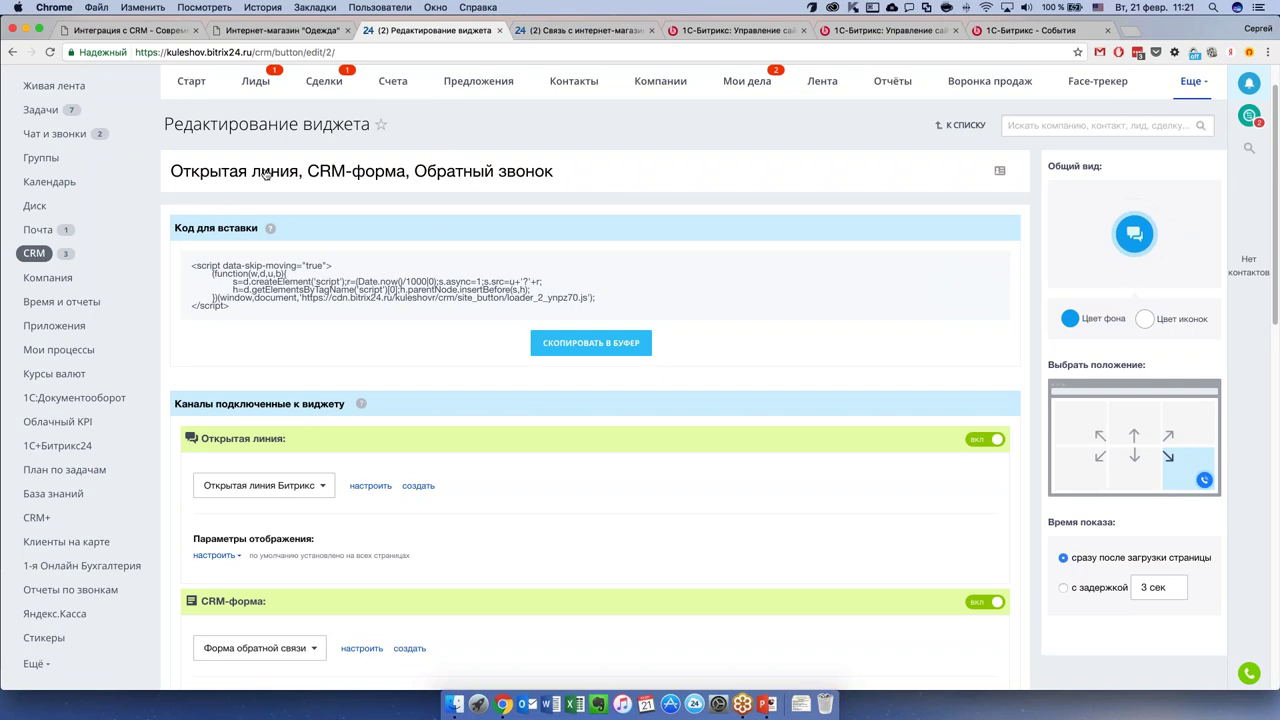
pyautogui.scroll(-2, 438, 240)
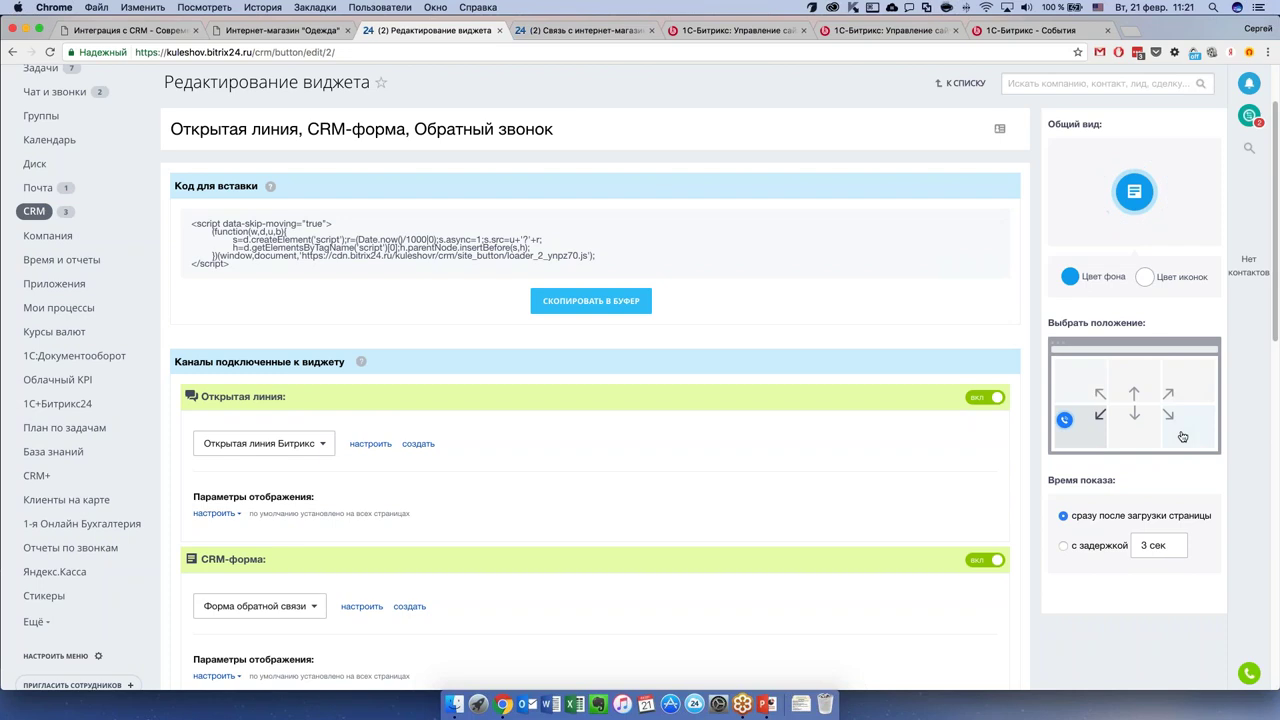
# Place the widget in the bottom-right corner and make its background teal.
pyautogui.click(1182, 436)
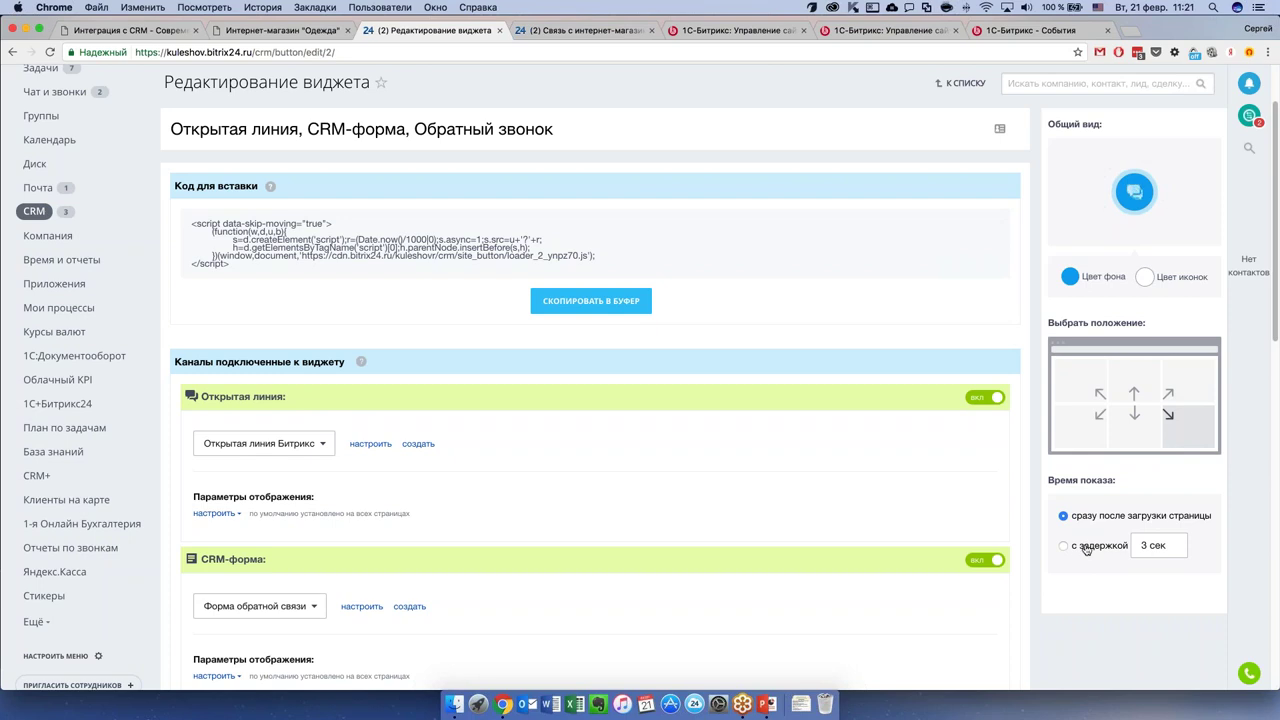
pyautogui.click(1070, 277)
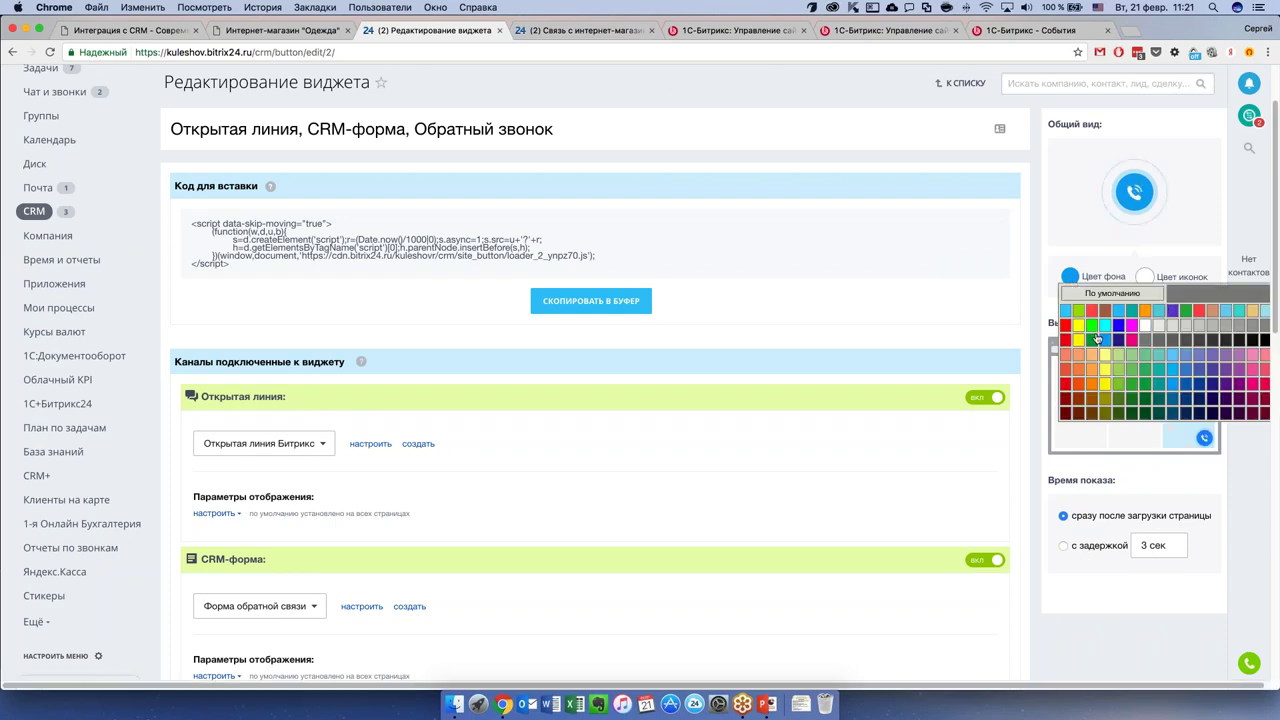
pyautogui.click(268, 33)
pyautogui.click(380, 30)
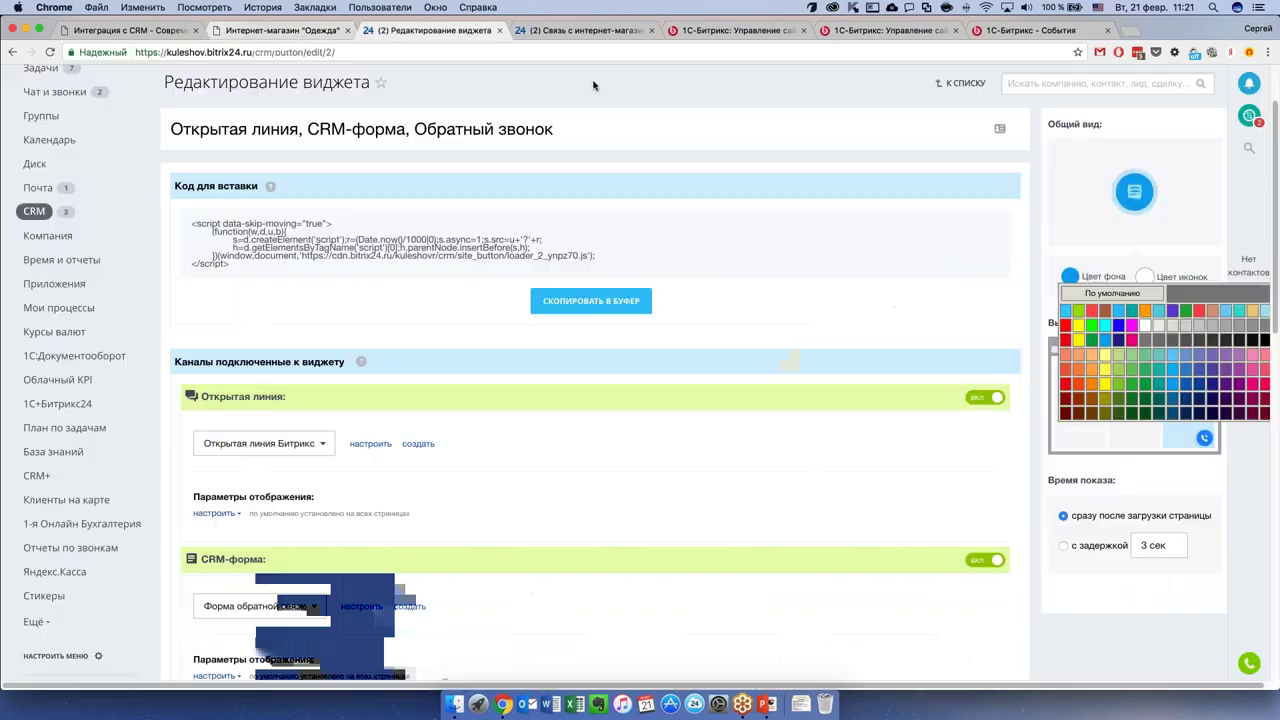
pyautogui.click(1132, 312)
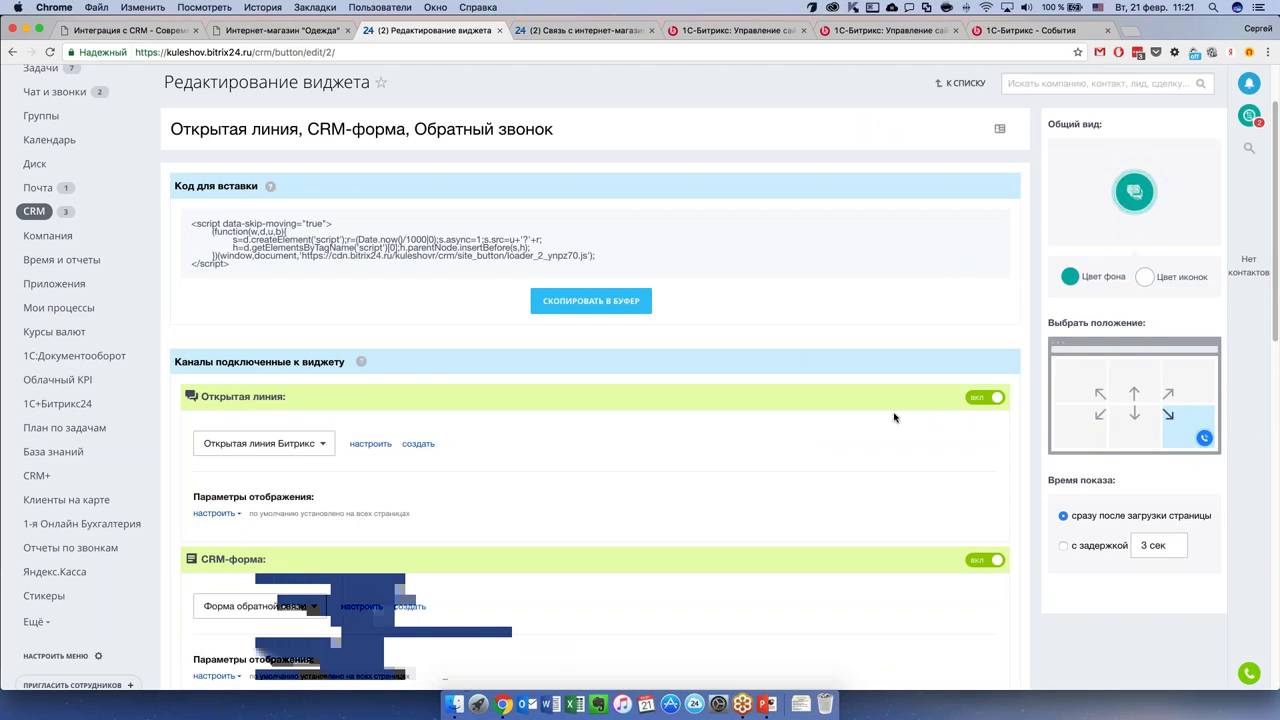
# Select the widget's embed code to review it.
pyautogui.scroll(-1, 573, 423)
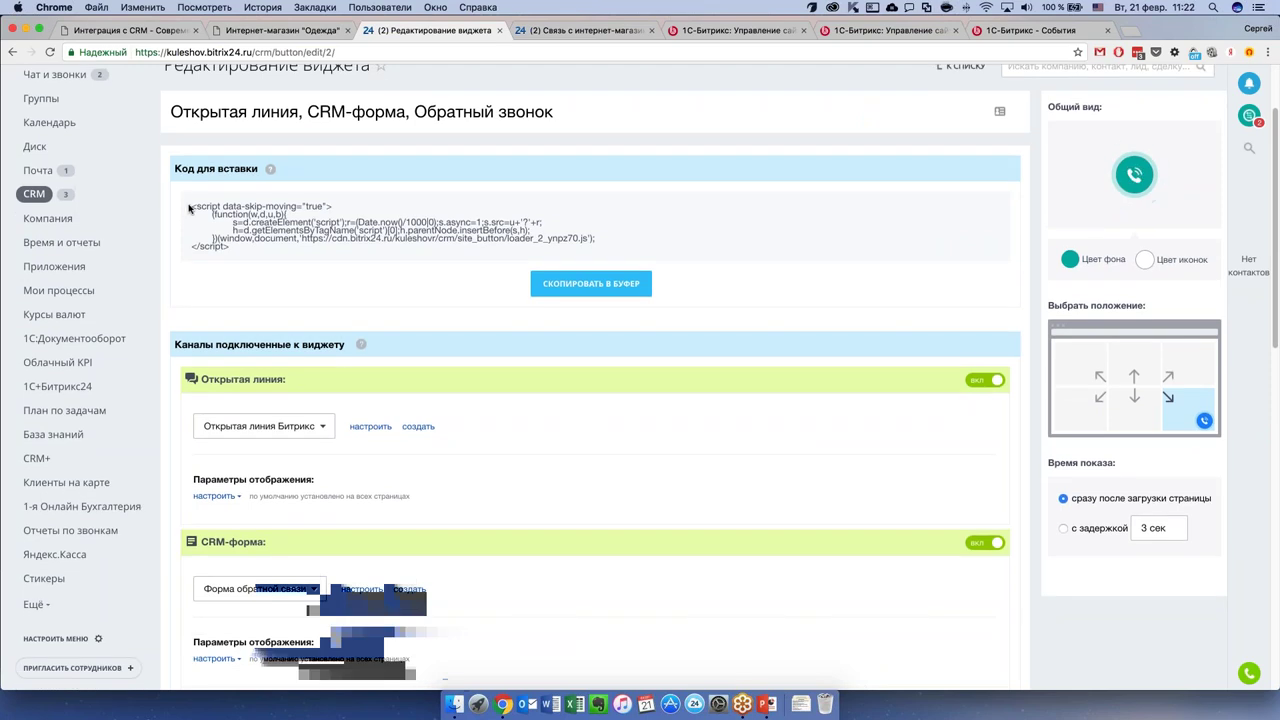
pyautogui.moveTo(191, 204); pyautogui.dragTo(242, 252)
pyautogui.click(246, 255)
# Select the whole embed code block, then deselect it.
pyautogui.scroll(1, 245, 253)
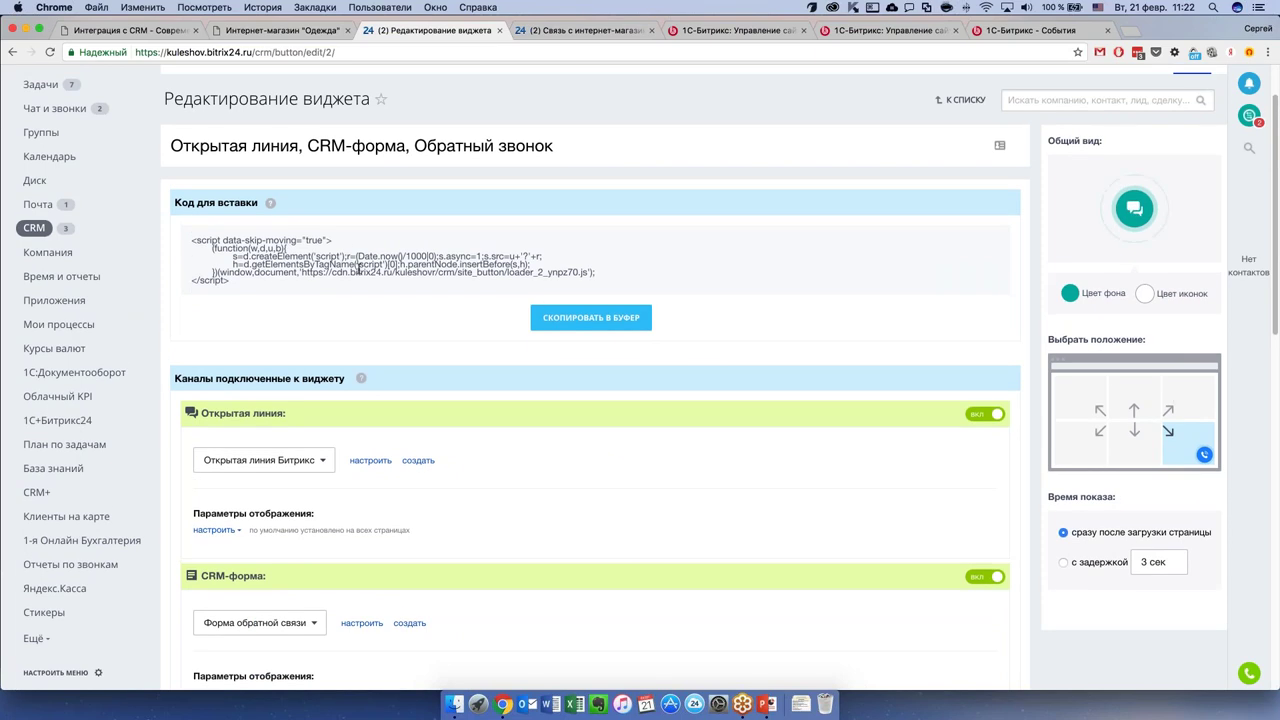
pyautogui.tripleClick(251, 282)
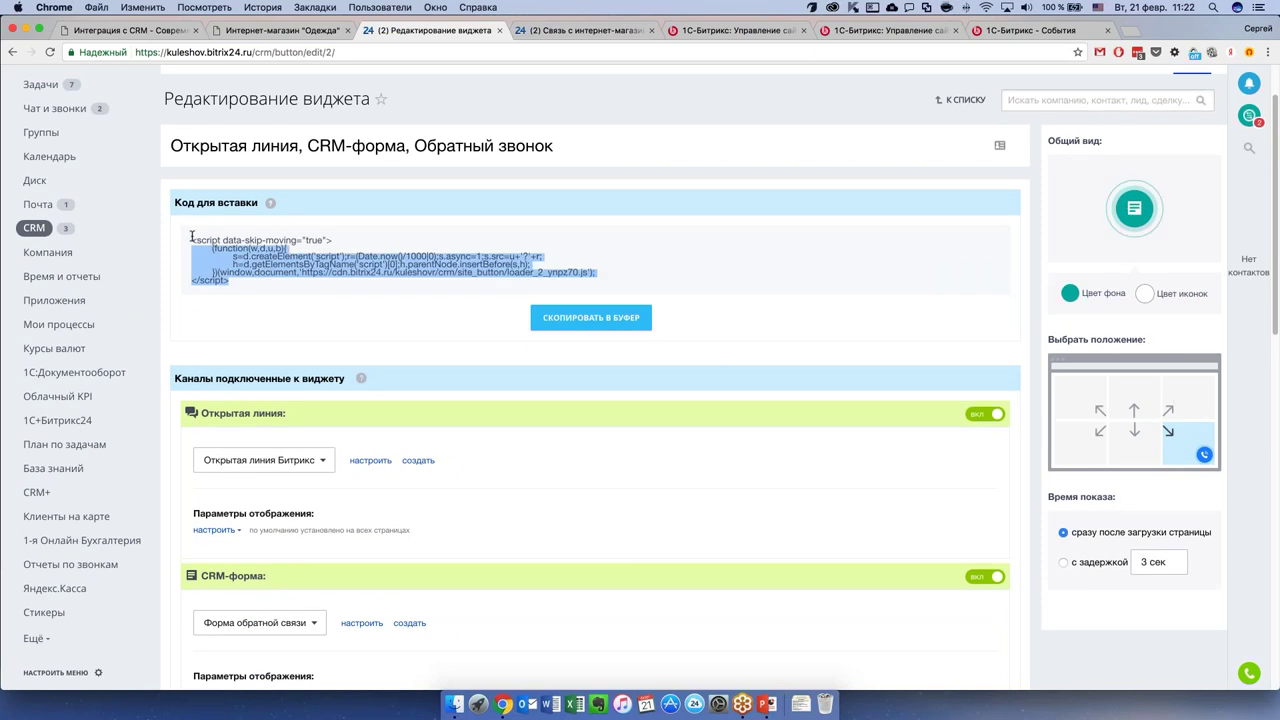
pyautogui.click(254, 286)
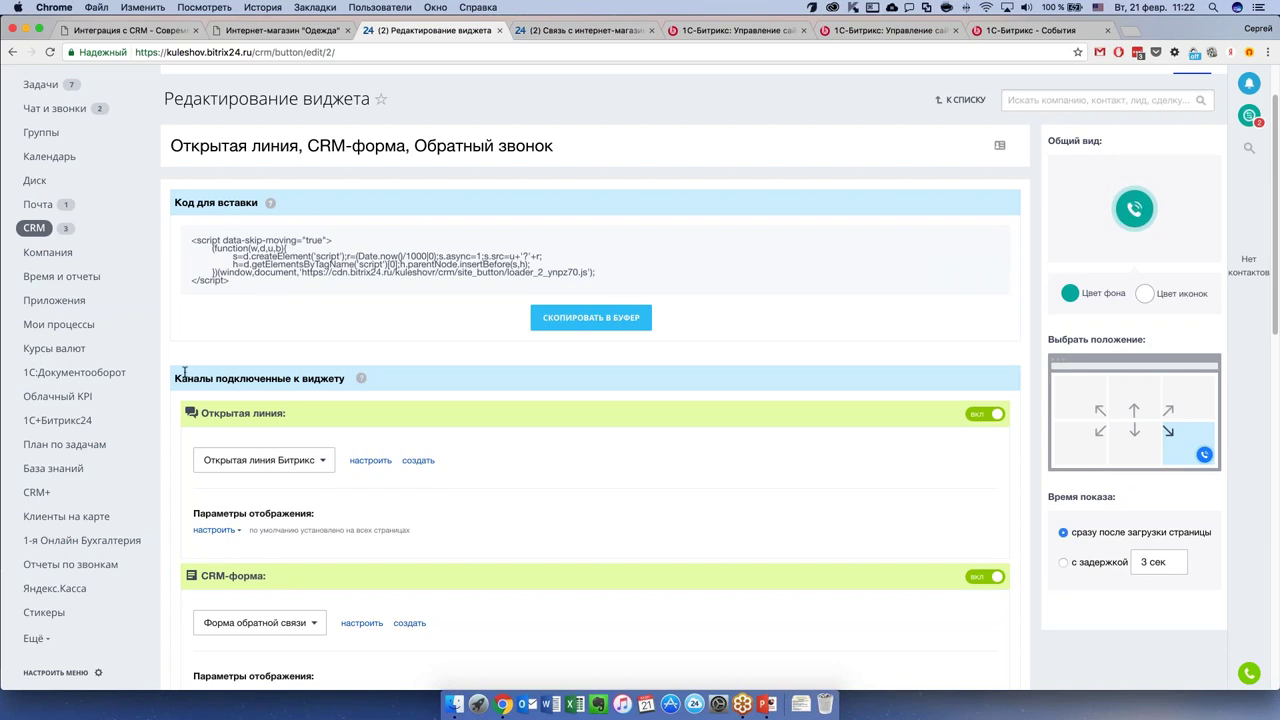
# Review the connected channels, keeping «Форма обратной связи» as the CRM form.
pyautogui.scroll(-4, 428, 394)
pyautogui.scroll(-1, 434, 391)
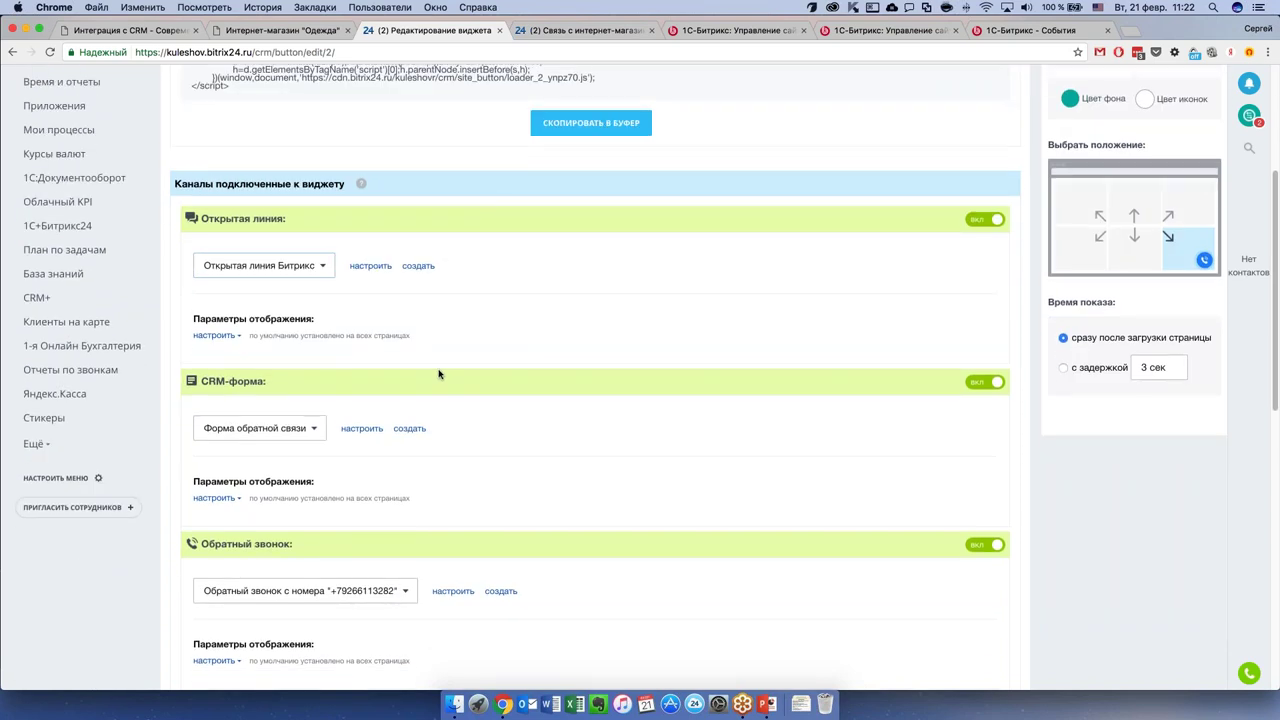
pyautogui.scroll(-1, 430, 360)
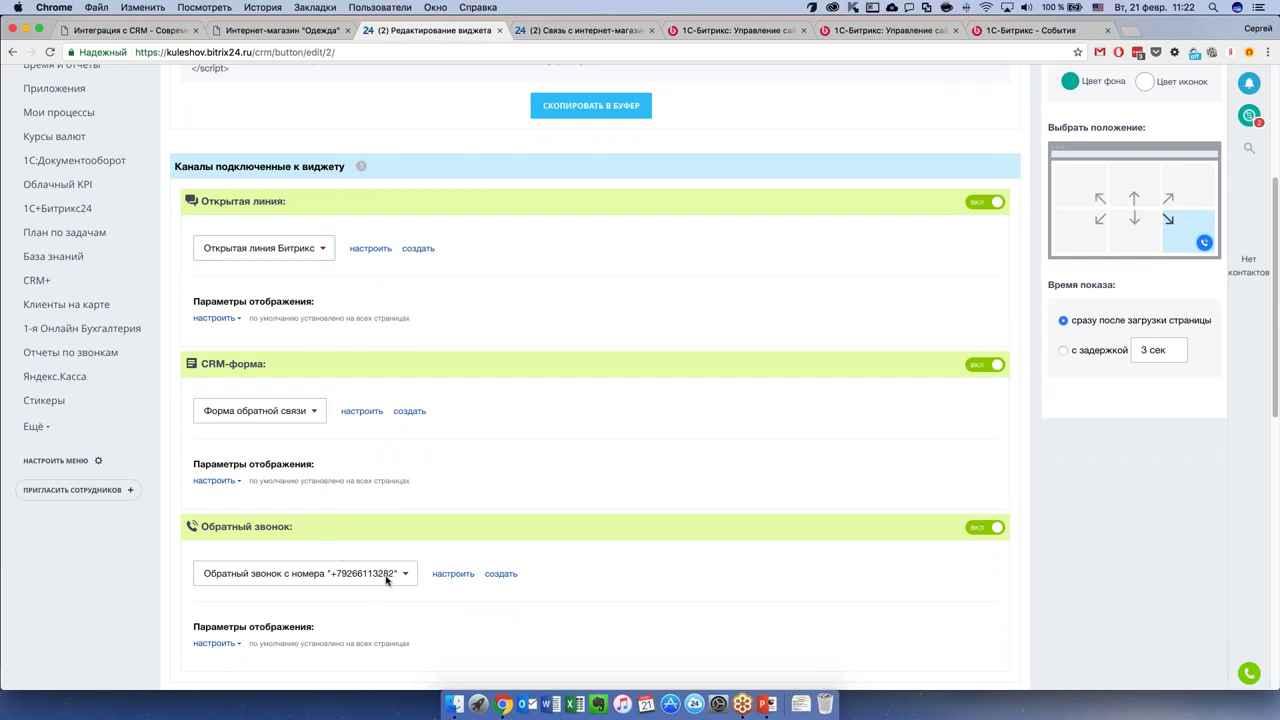
pyautogui.scroll(1, 440, 572)
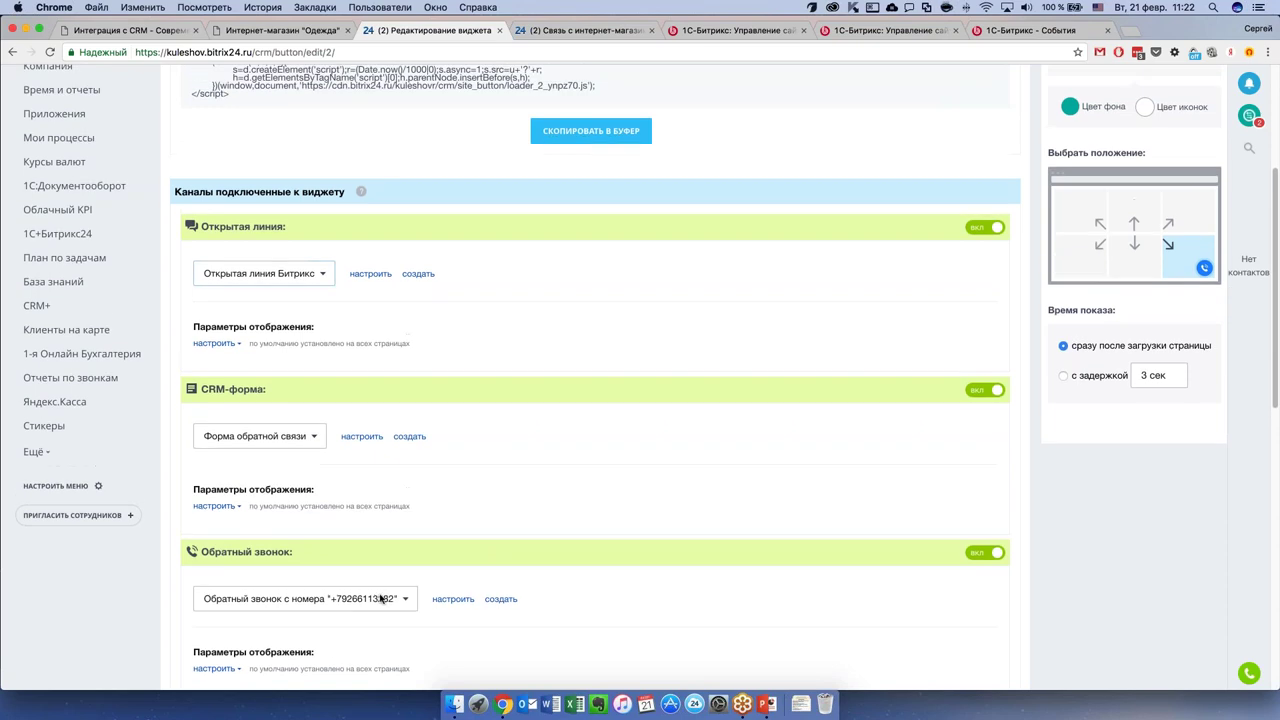
pyautogui.scroll(1, 394, 574)
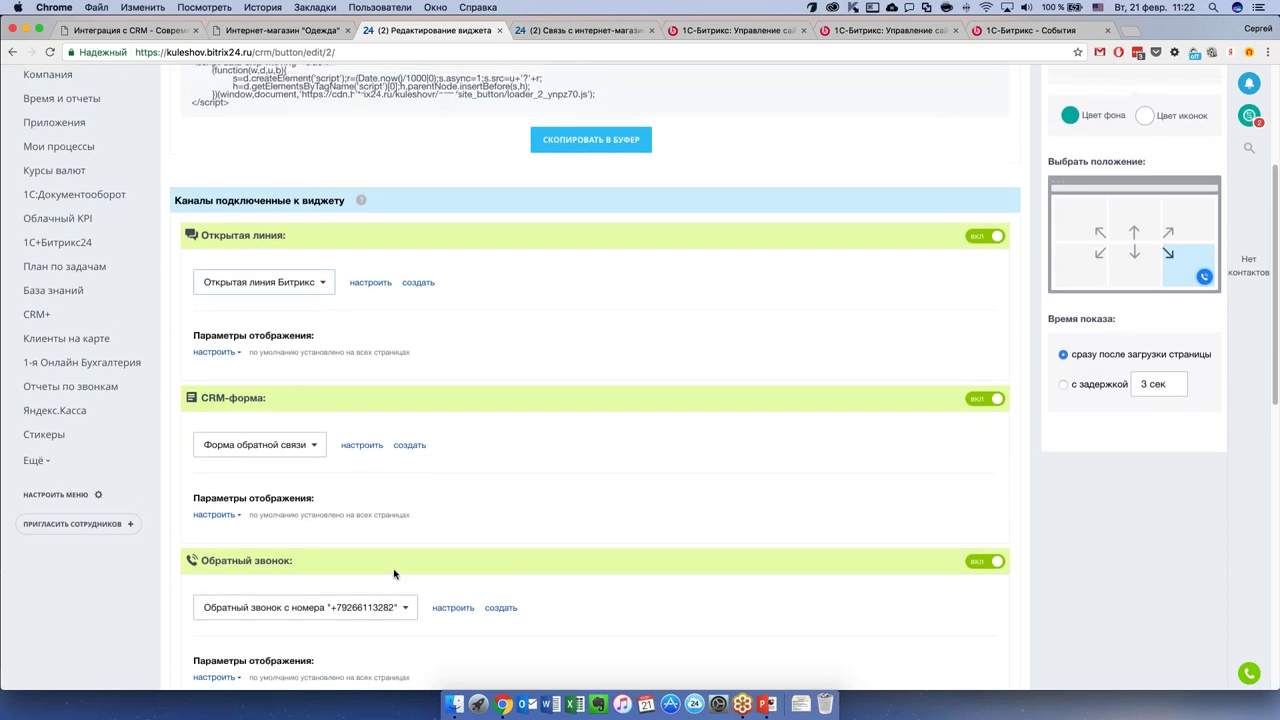
pyautogui.scroll(1, 394, 574)
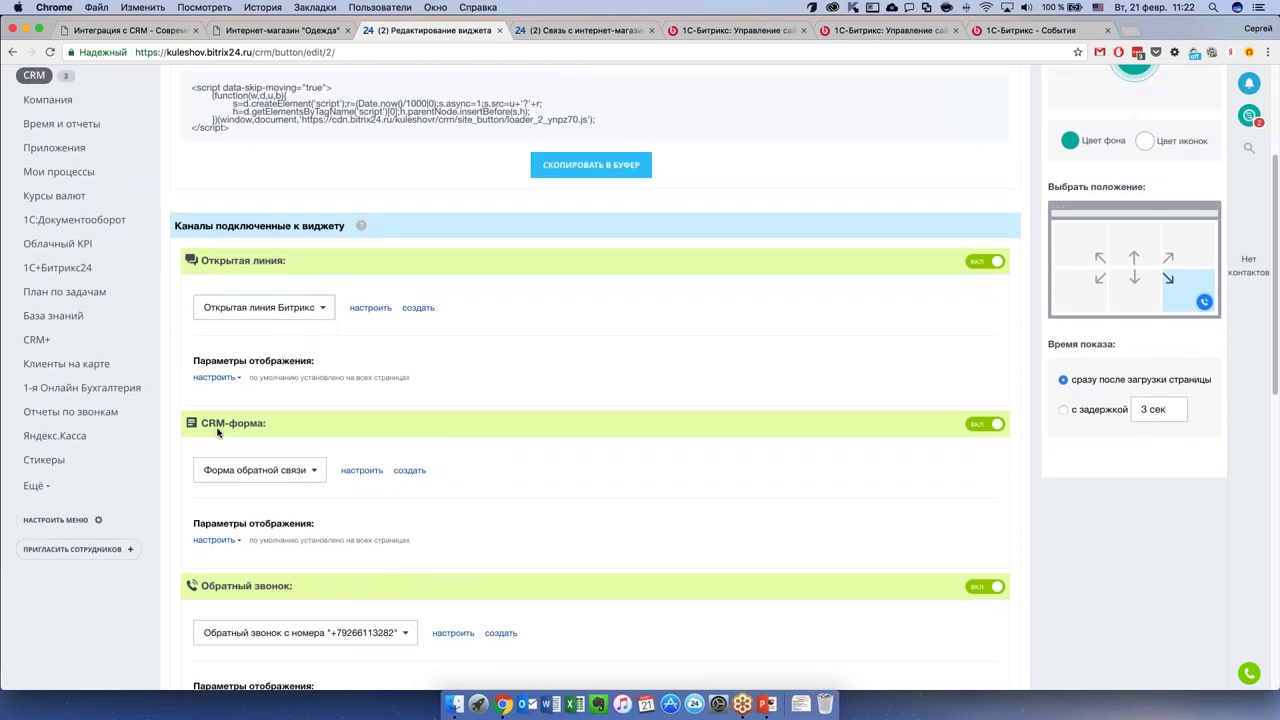
pyautogui.click(316, 472)
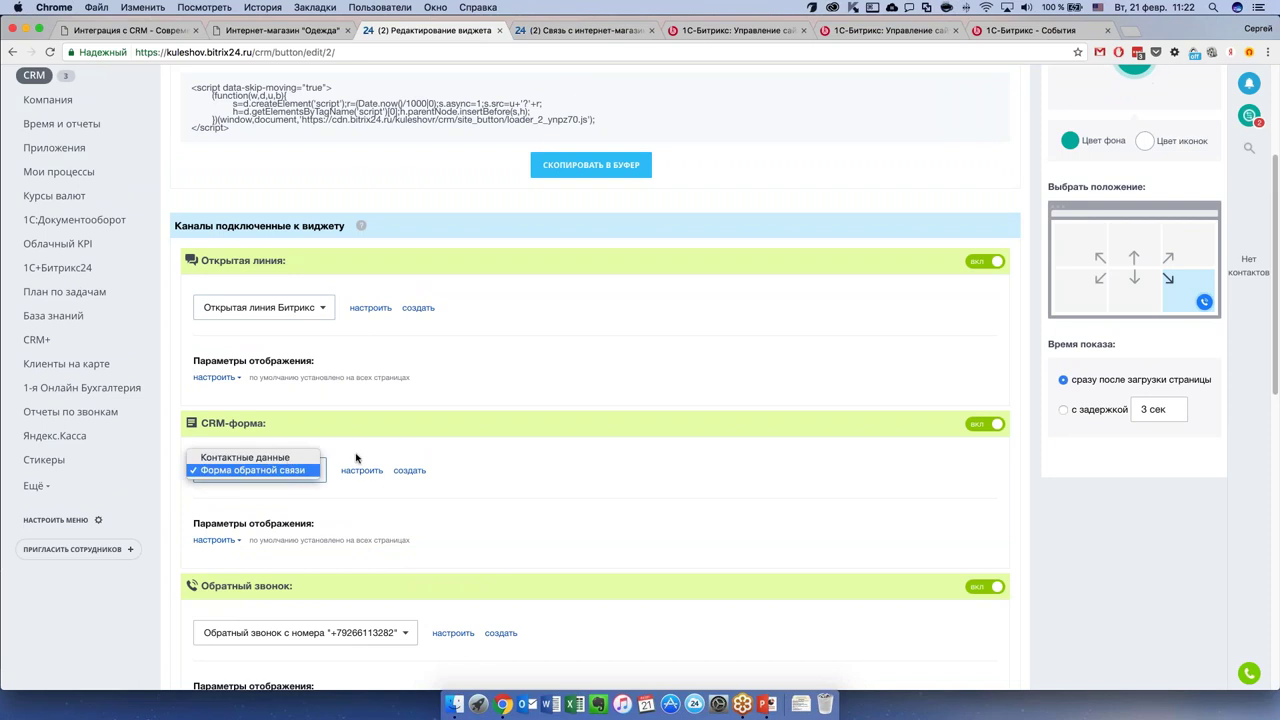
pyautogui.click(356, 458)
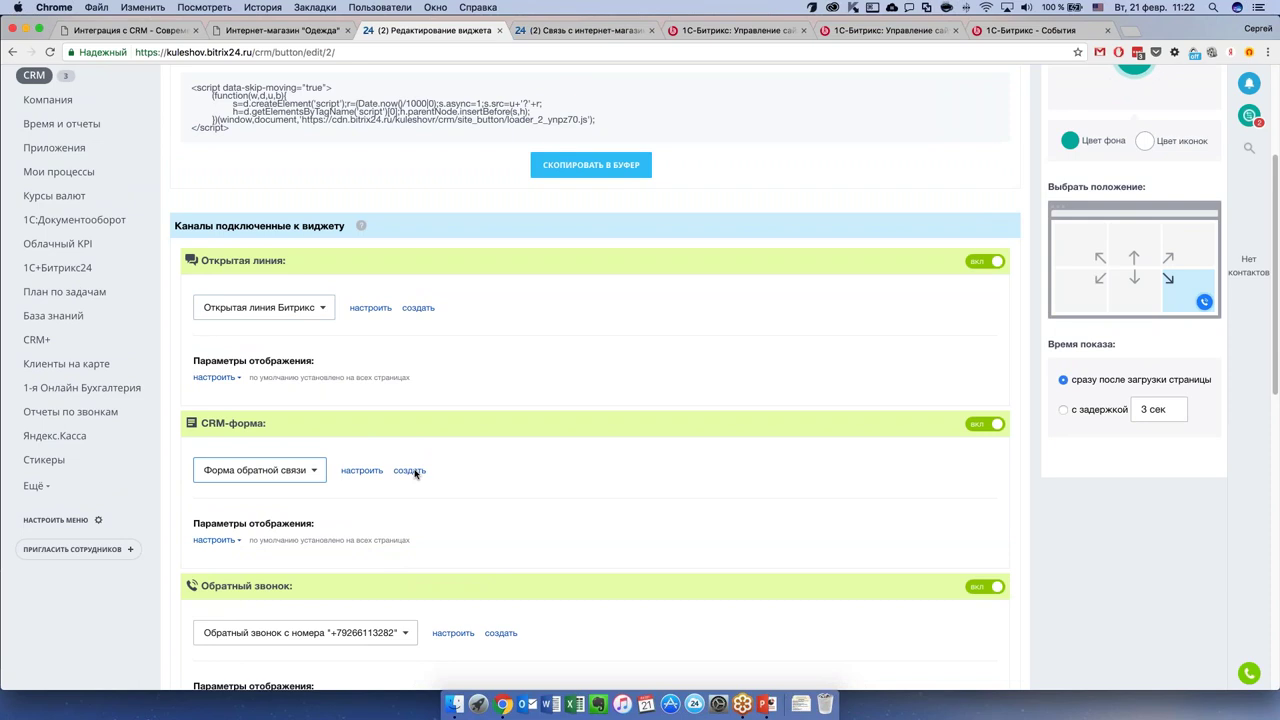
# Close the guest's chat slider and open settings for 'Открытая линия Битрикс'.
pyautogui.scroll(1, 347, 367)
pyautogui.scroll(1, 347, 367)
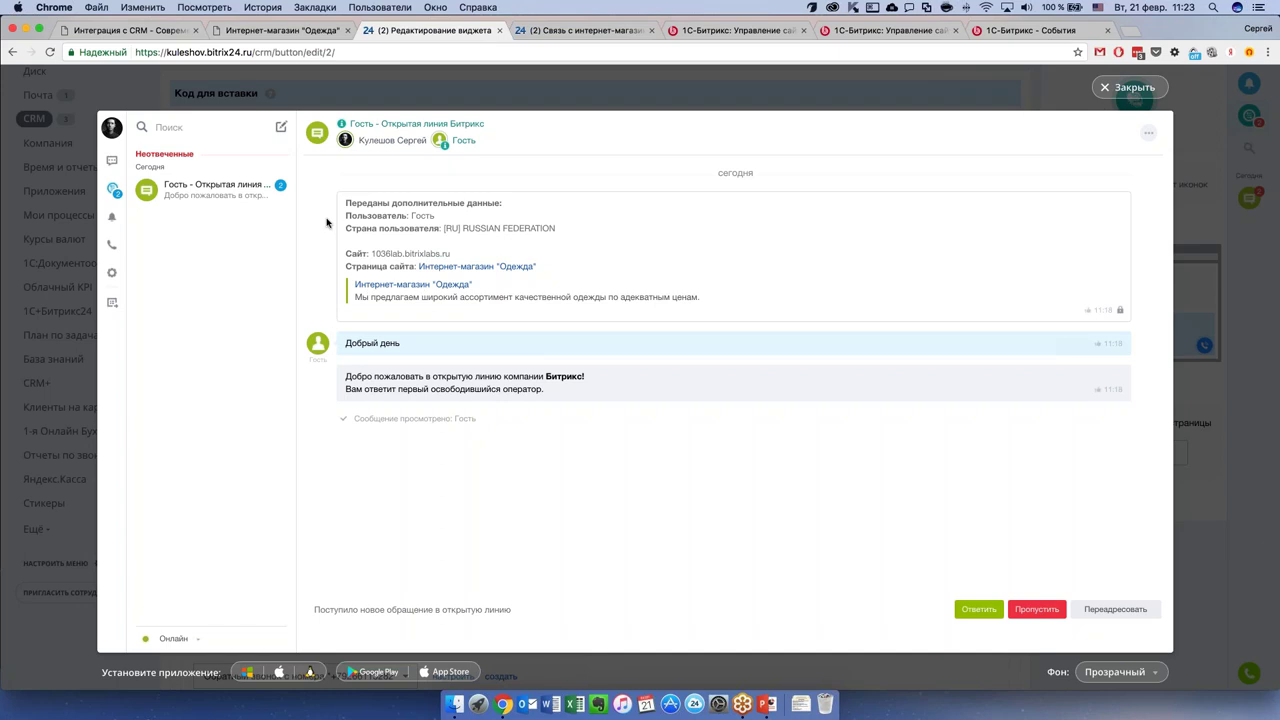
pyautogui.click(1130, 88)
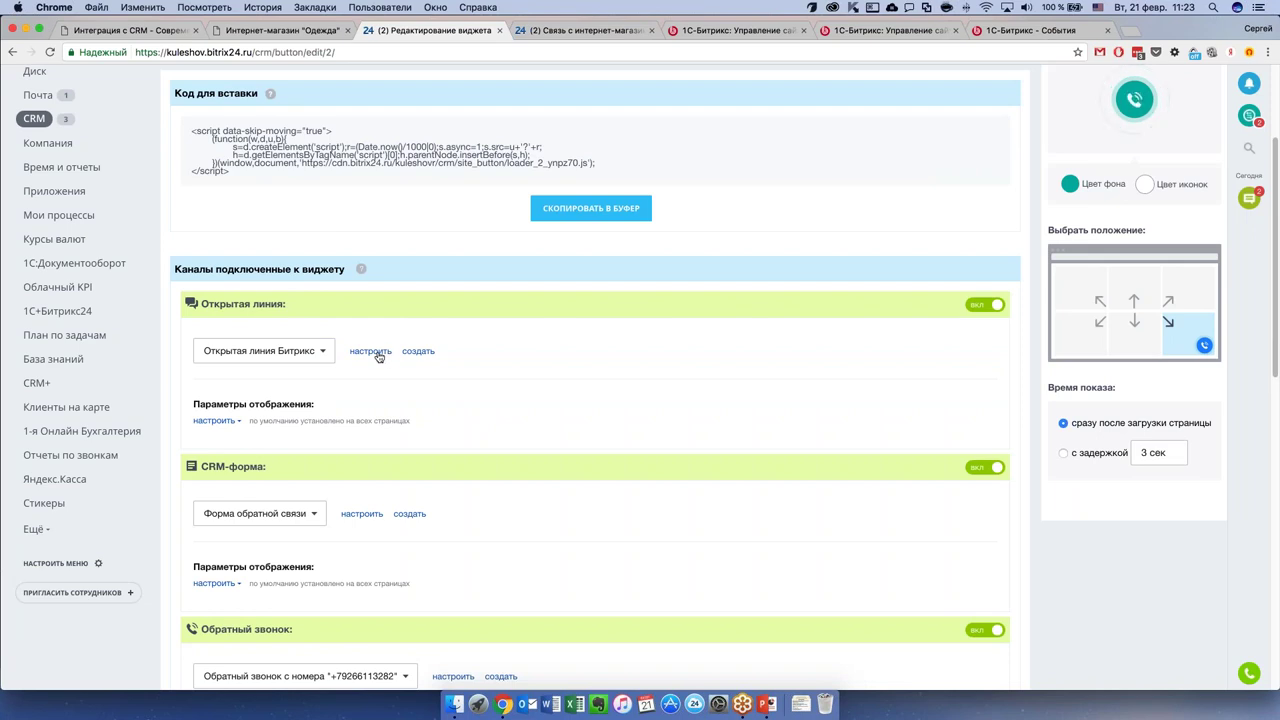
pyautogui.click(382, 354)
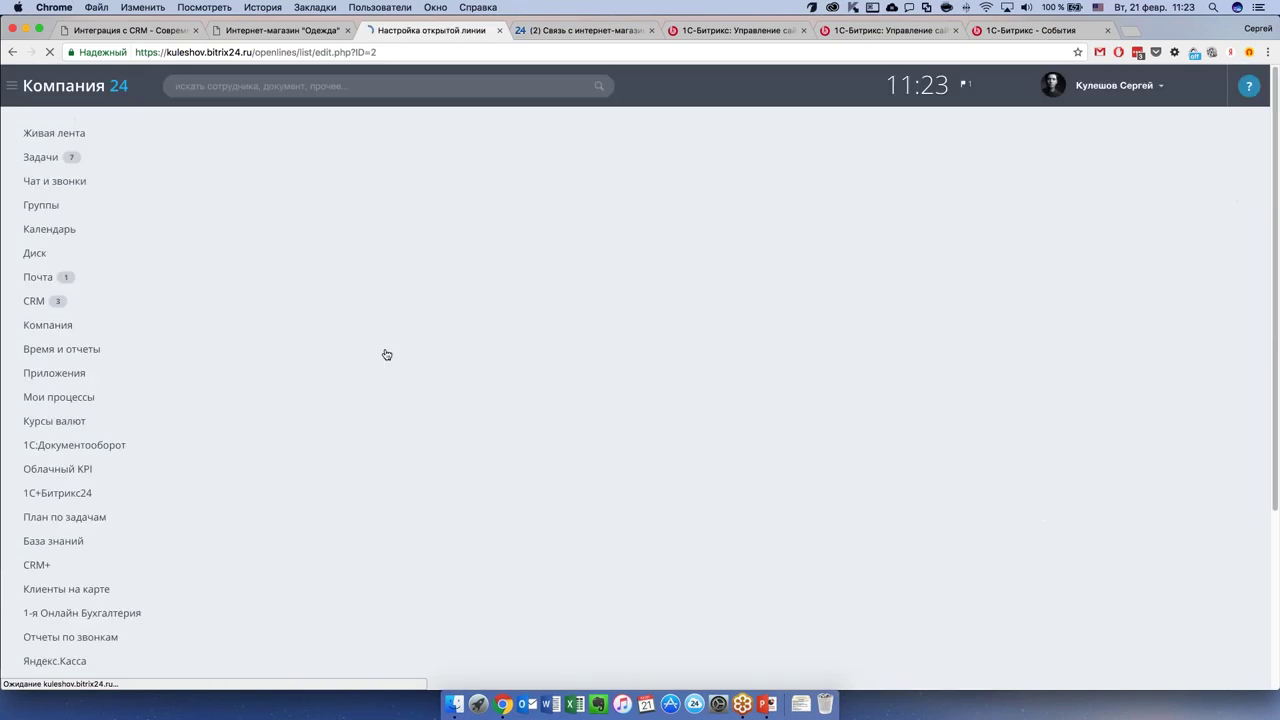
# Scroll through the open line settings, highlighting the connected channels label.
pyautogui.scroll(-1, 786, 398)
pyautogui.scroll(-1, 786, 398)
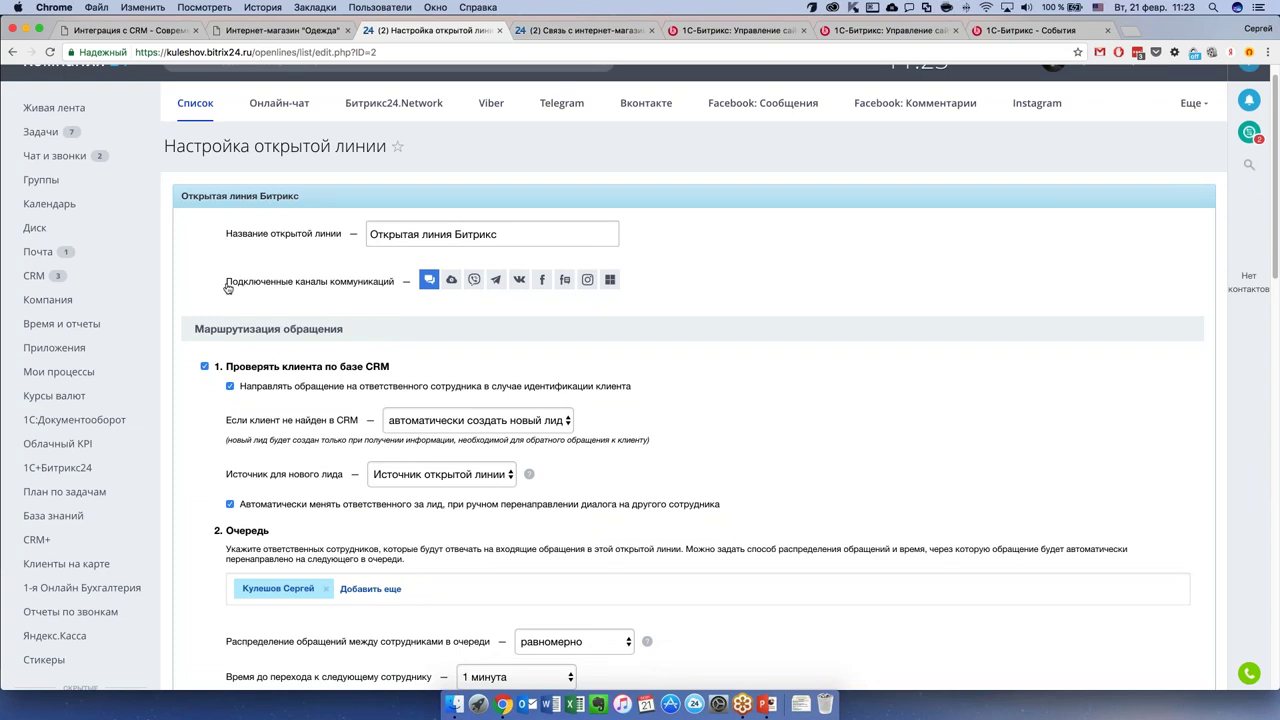
pyautogui.moveTo(228, 288); pyautogui.dragTo(390, 281)
pyautogui.click(428, 280)
pyautogui.scroll(-2, 686, 294)
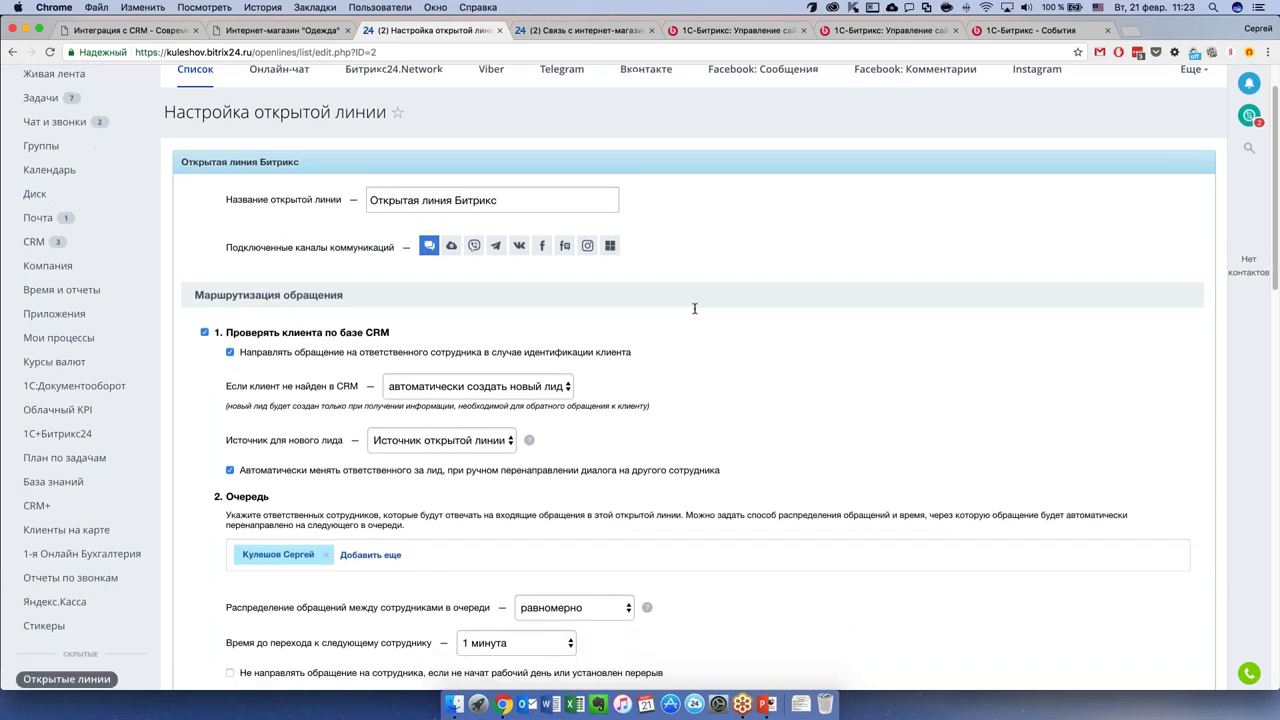
pyautogui.scroll(-1, 530, 534)
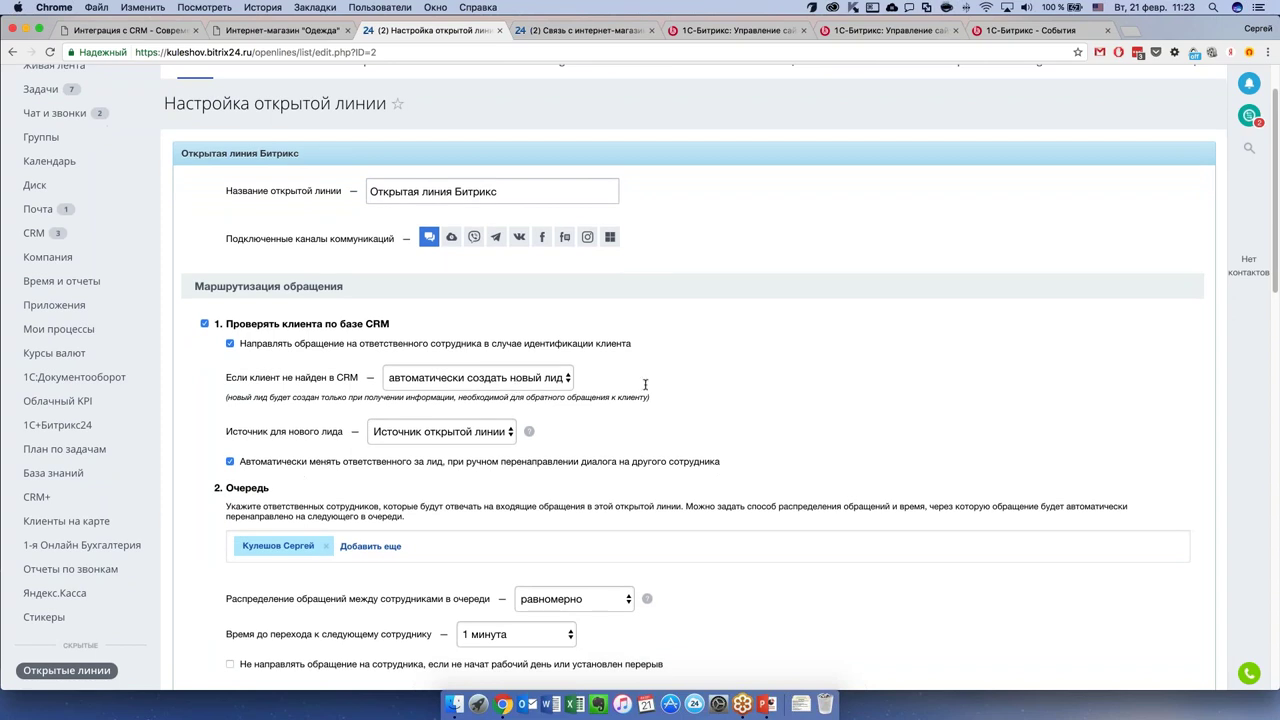
pyautogui.scroll(-3, 646, 385)
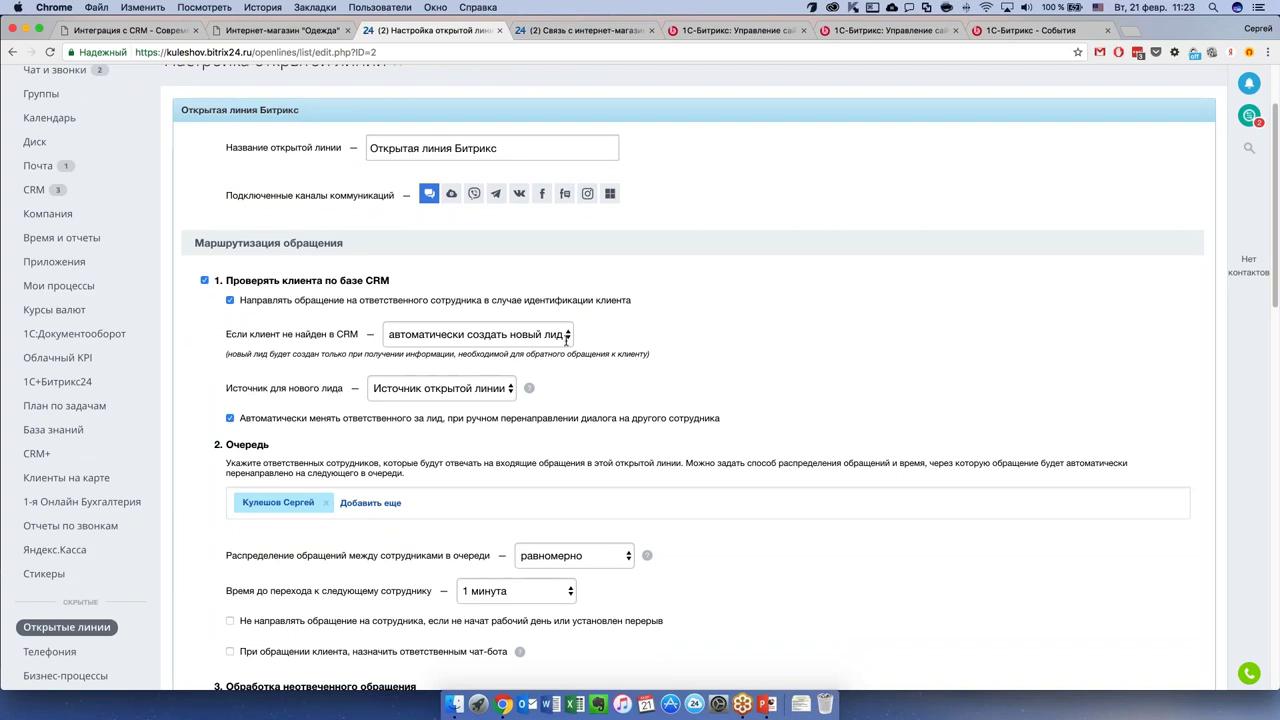
pyautogui.scroll(-1, 466, 322)
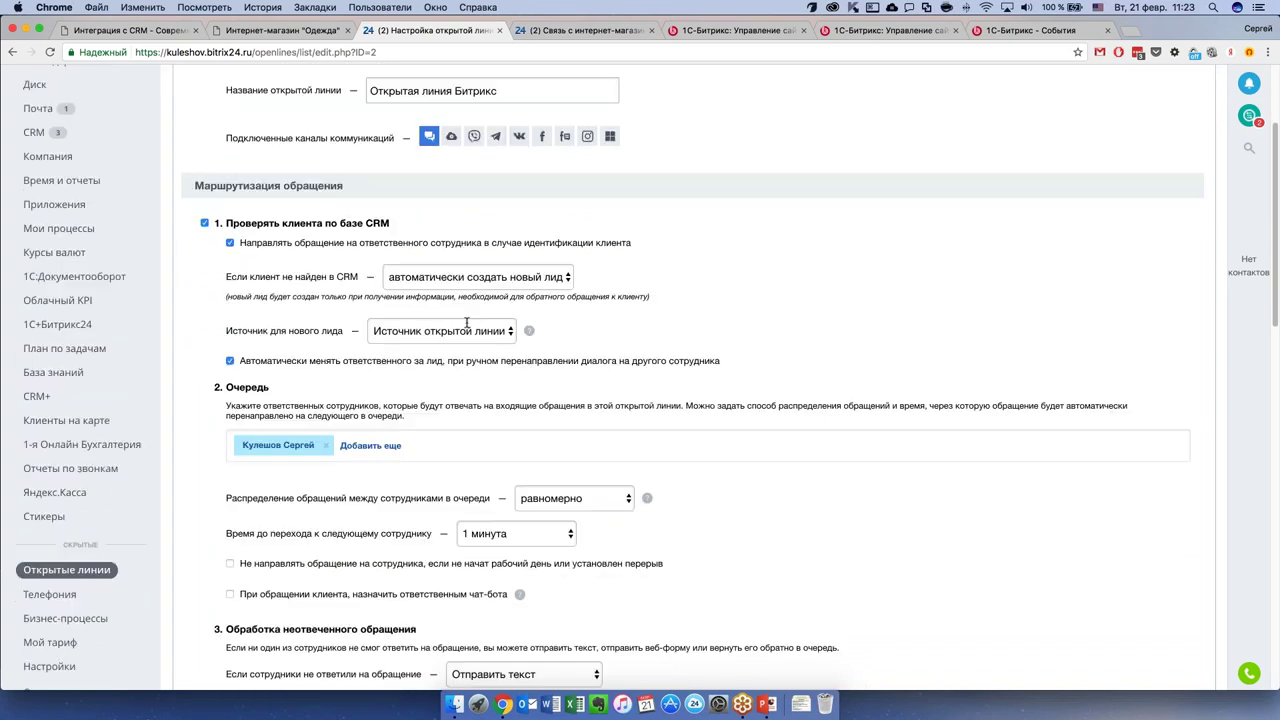
pyautogui.scroll(-1, 498, 330)
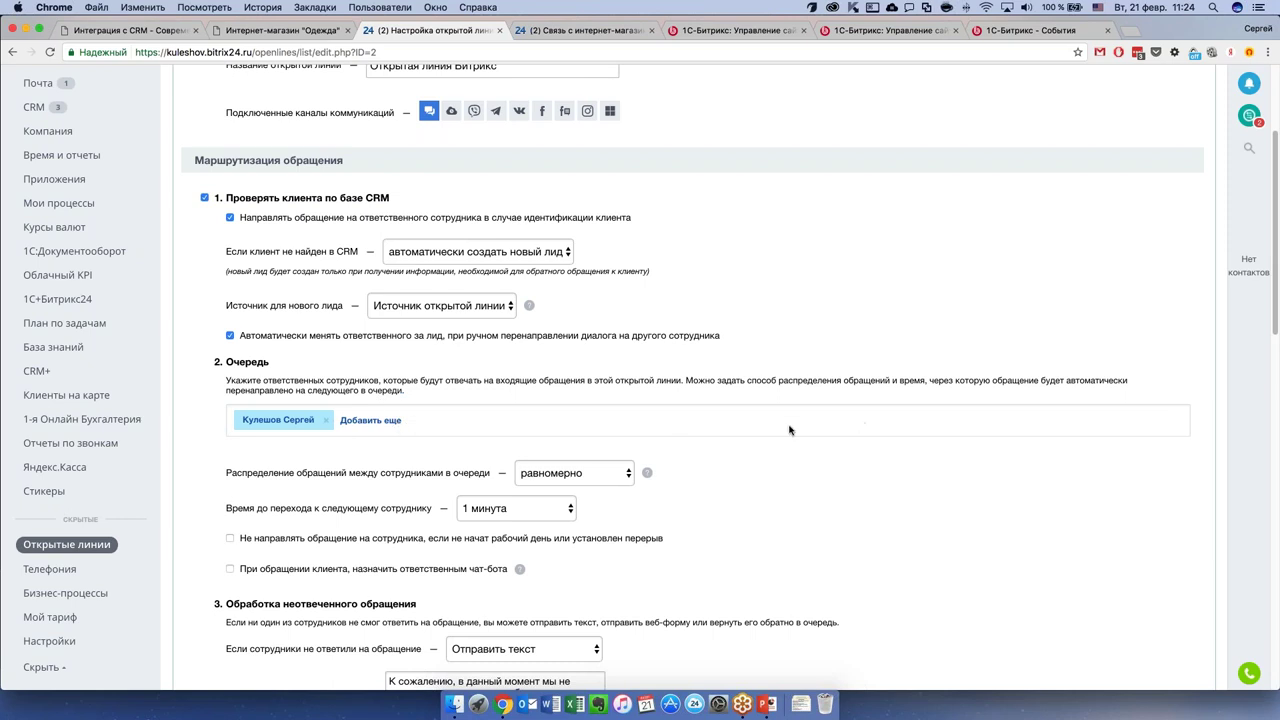
# Try strict-queue and all-operators distribution, then set 'Распределение обращений' back to 'равномерно'.
pyautogui.click(628, 476)
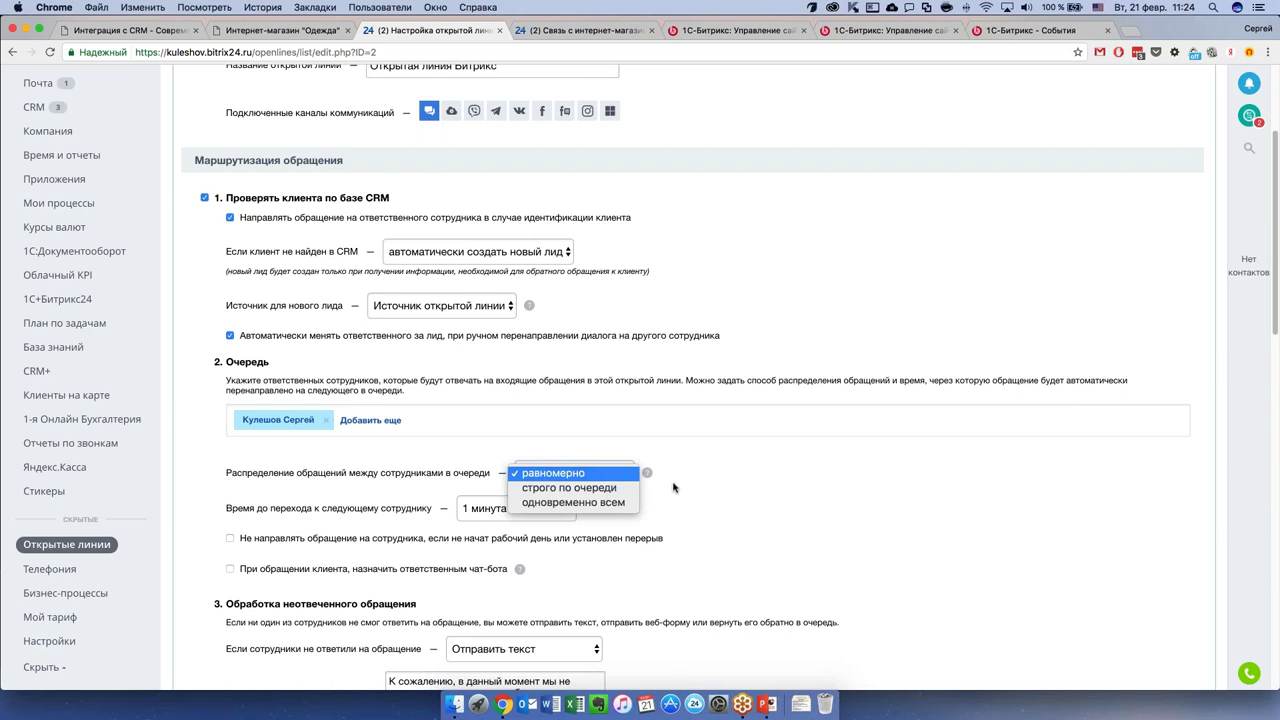
pyautogui.click(597, 488)
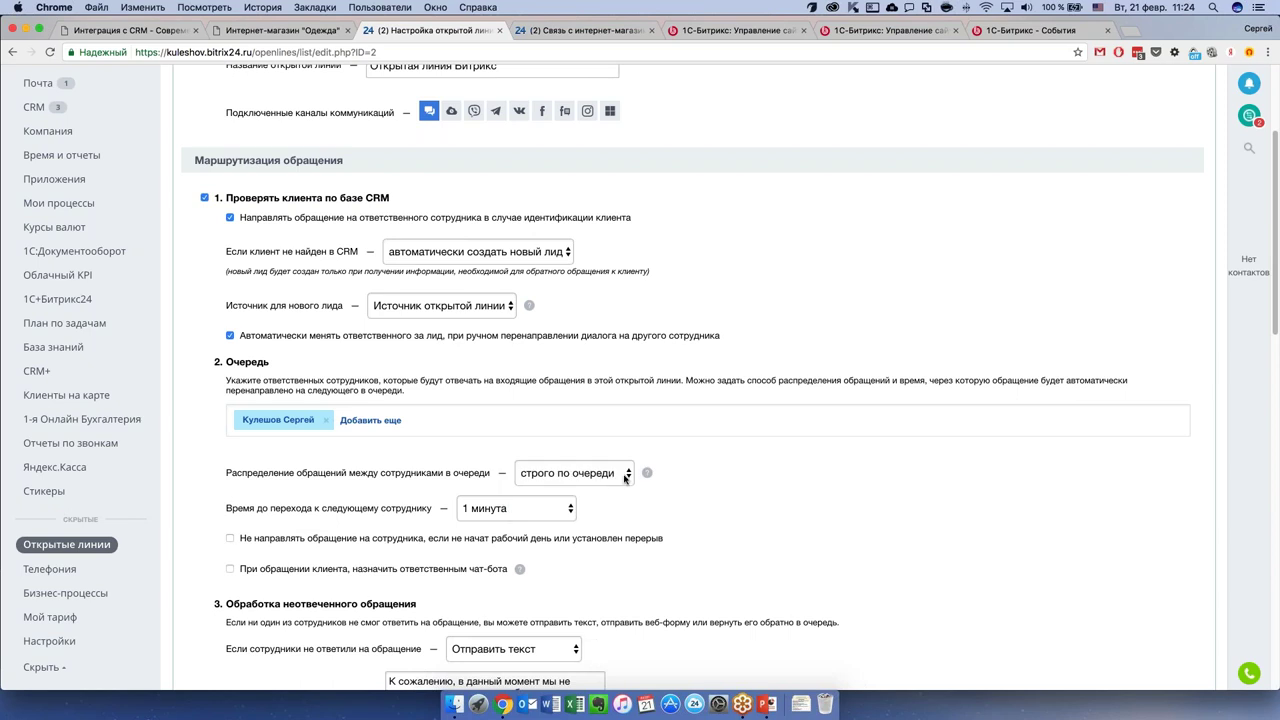
pyautogui.click(627, 479)
pyautogui.click(616, 488)
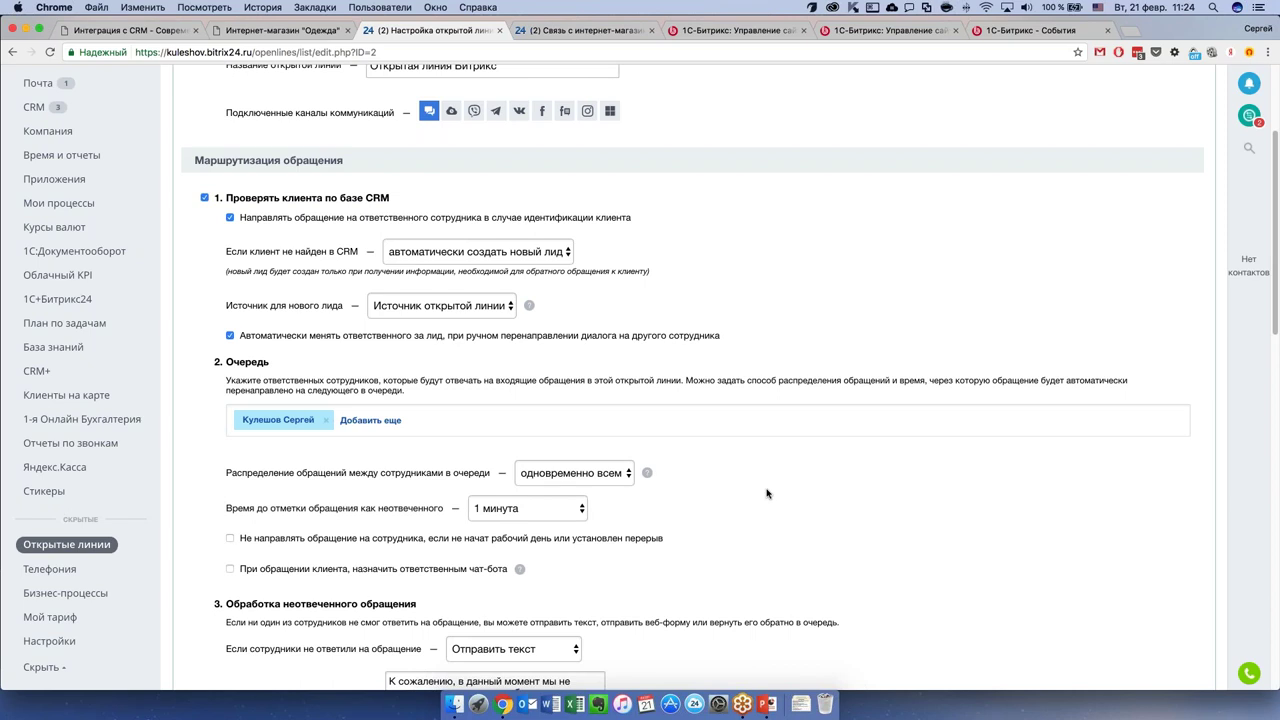
pyautogui.click(610, 478)
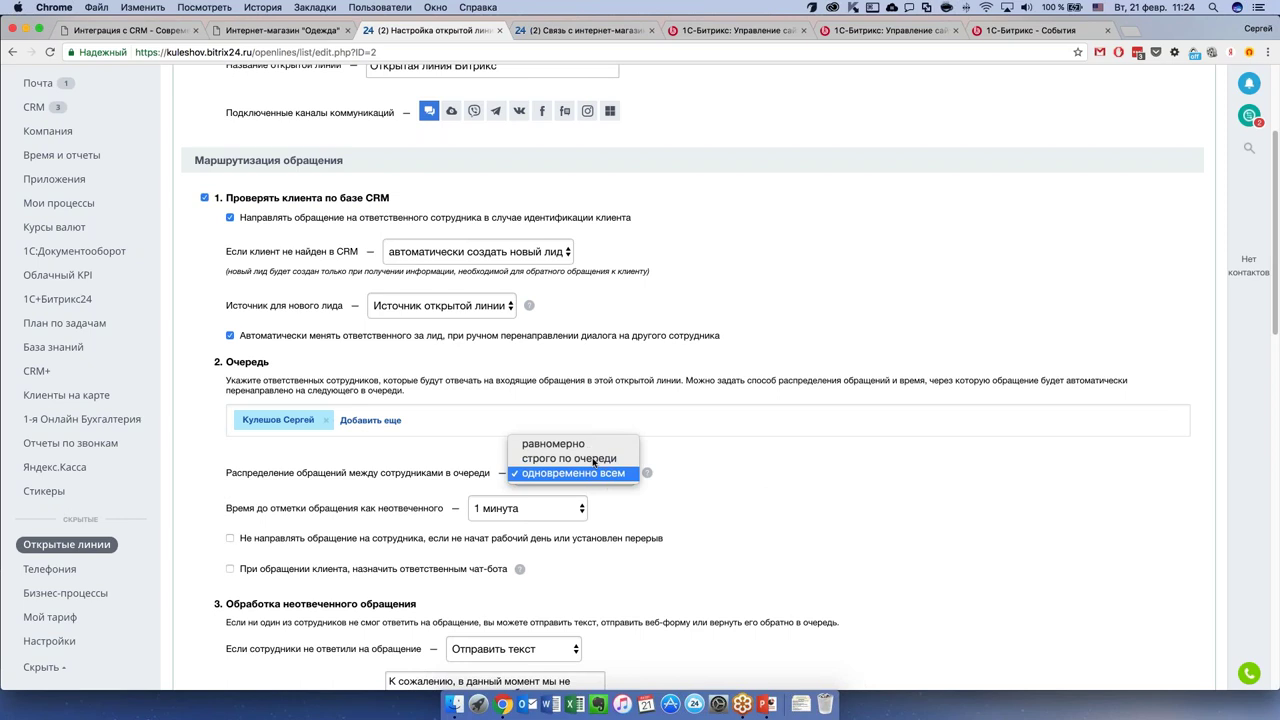
pyautogui.click(589, 446)
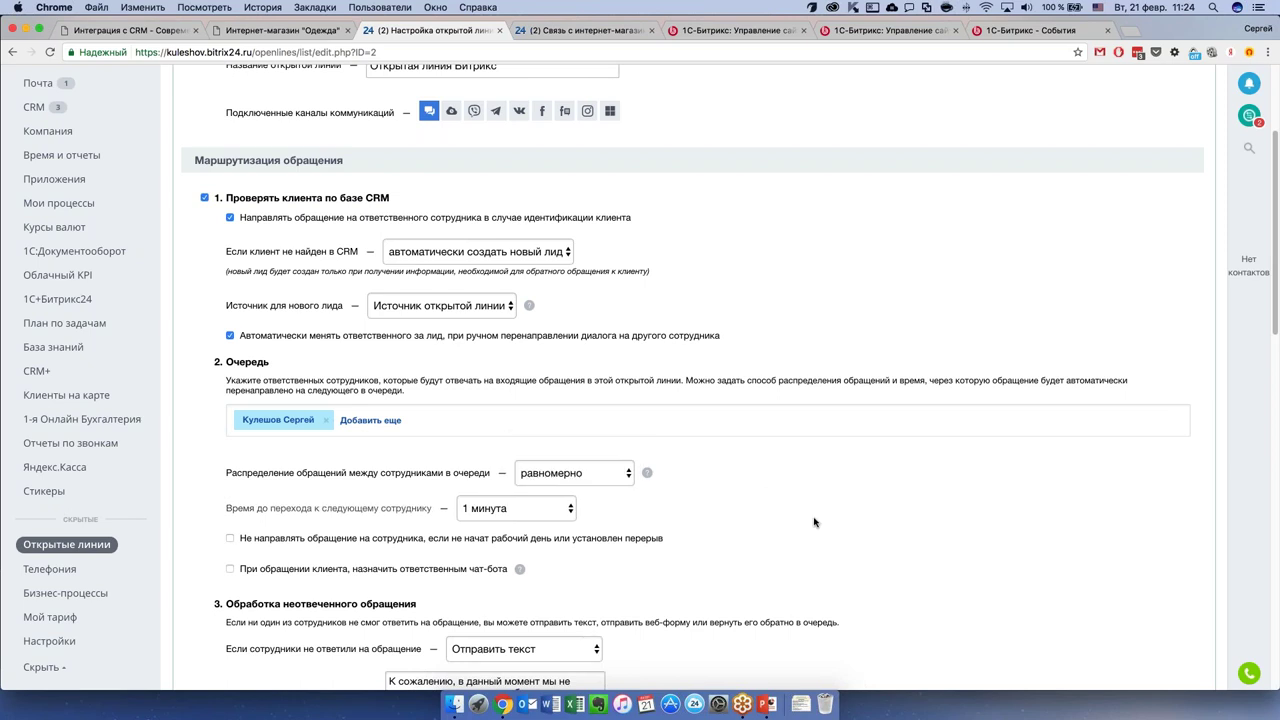
# Scroll down to the 'Подключение каналов коммуникаций' channel list.
pyautogui.scroll(-1, 783, 514)
pyautogui.scroll(-1, 783, 514)
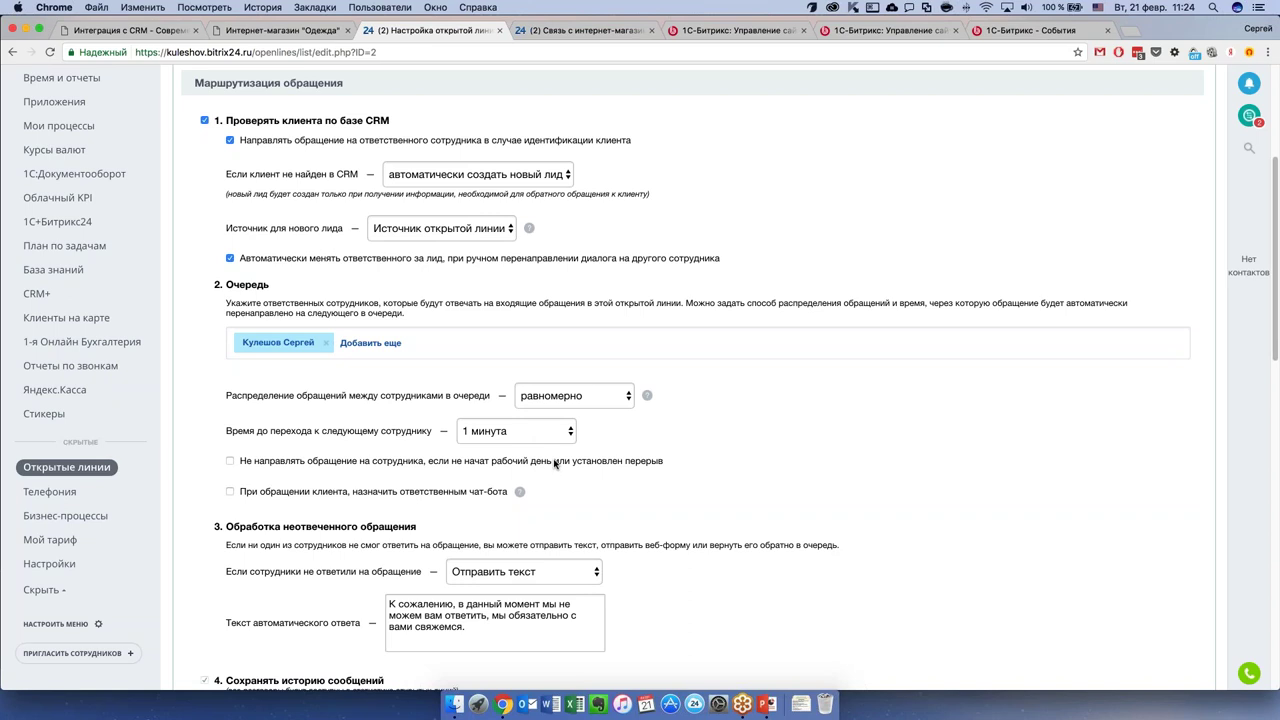
pyautogui.scroll(-1, 421, 465)
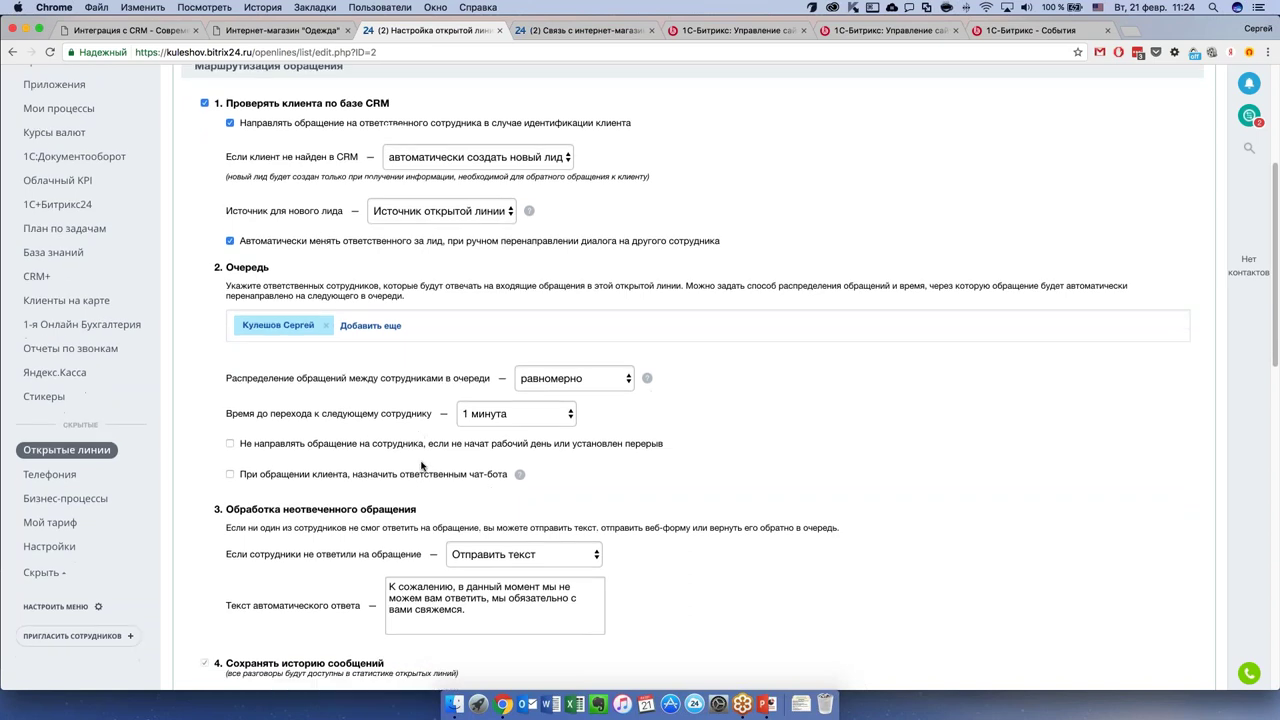
pyautogui.scroll(-3, 421, 465)
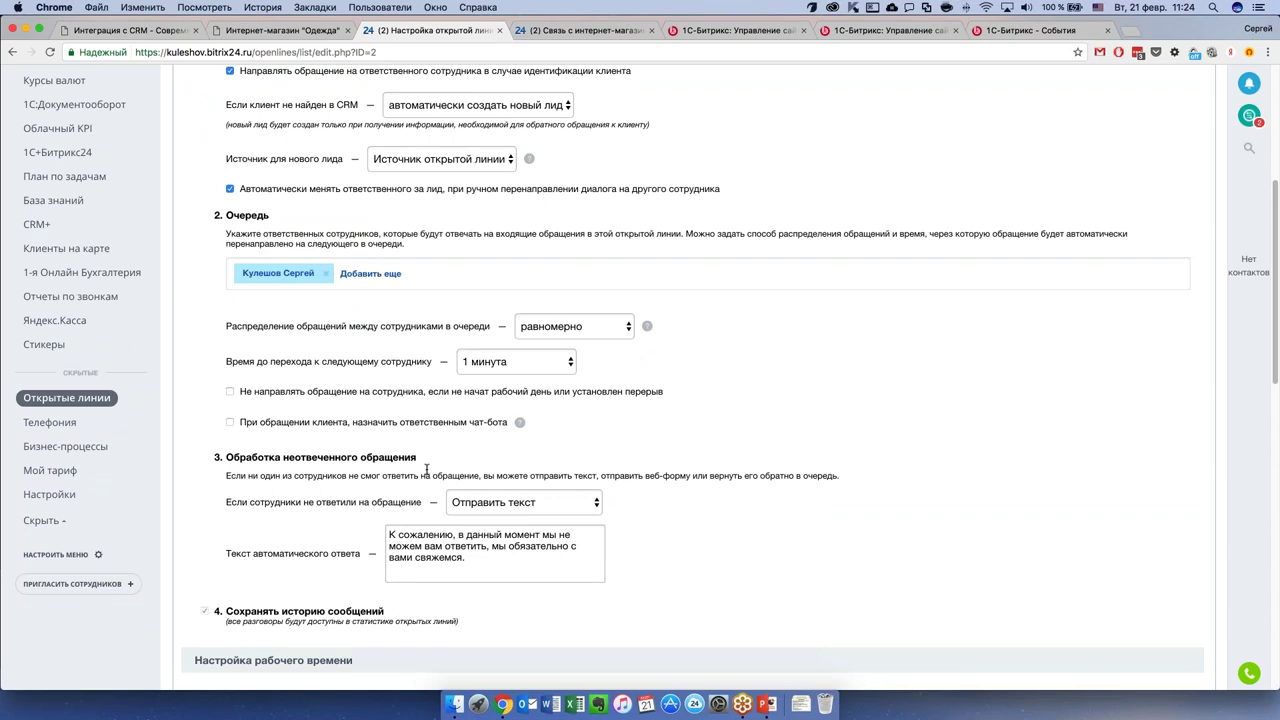
pyautogui.scroll(-2, 422, 470)
pyautogui.scroll(-1, 423, 476)
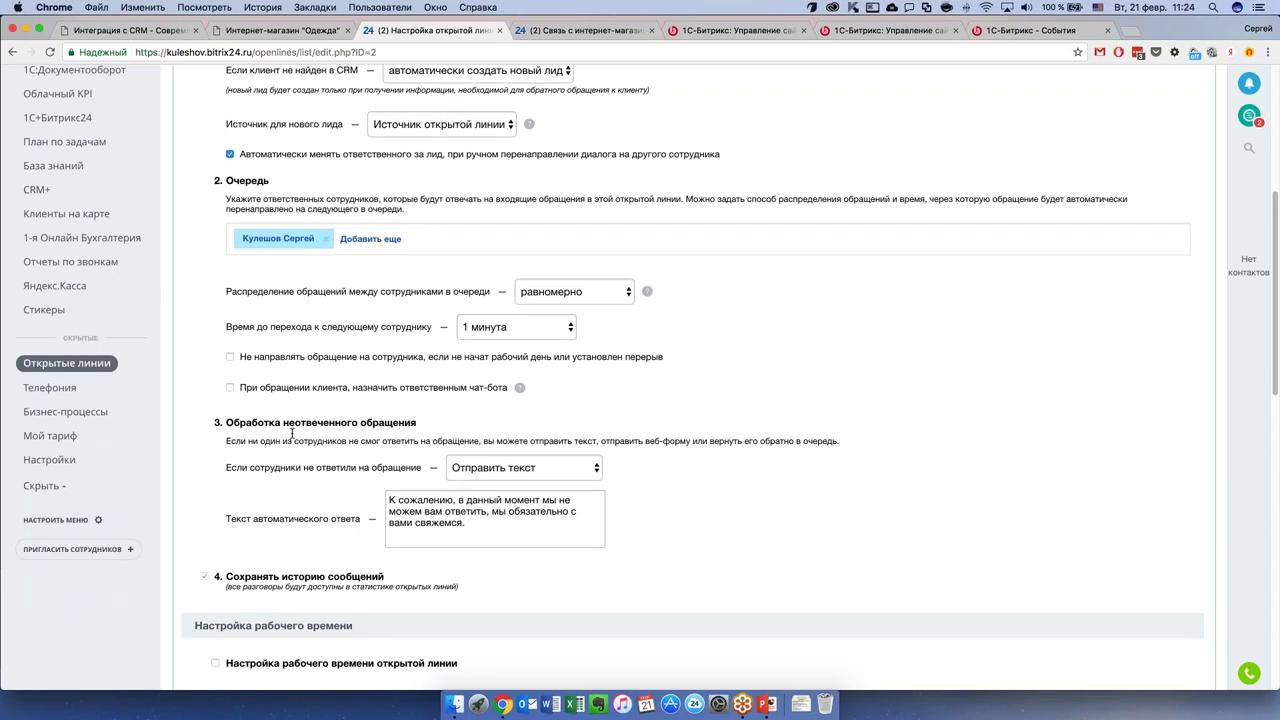
pyautogui.scroll(-3, 440, 440)
pyautogui.scroll(-10, 446, 442)
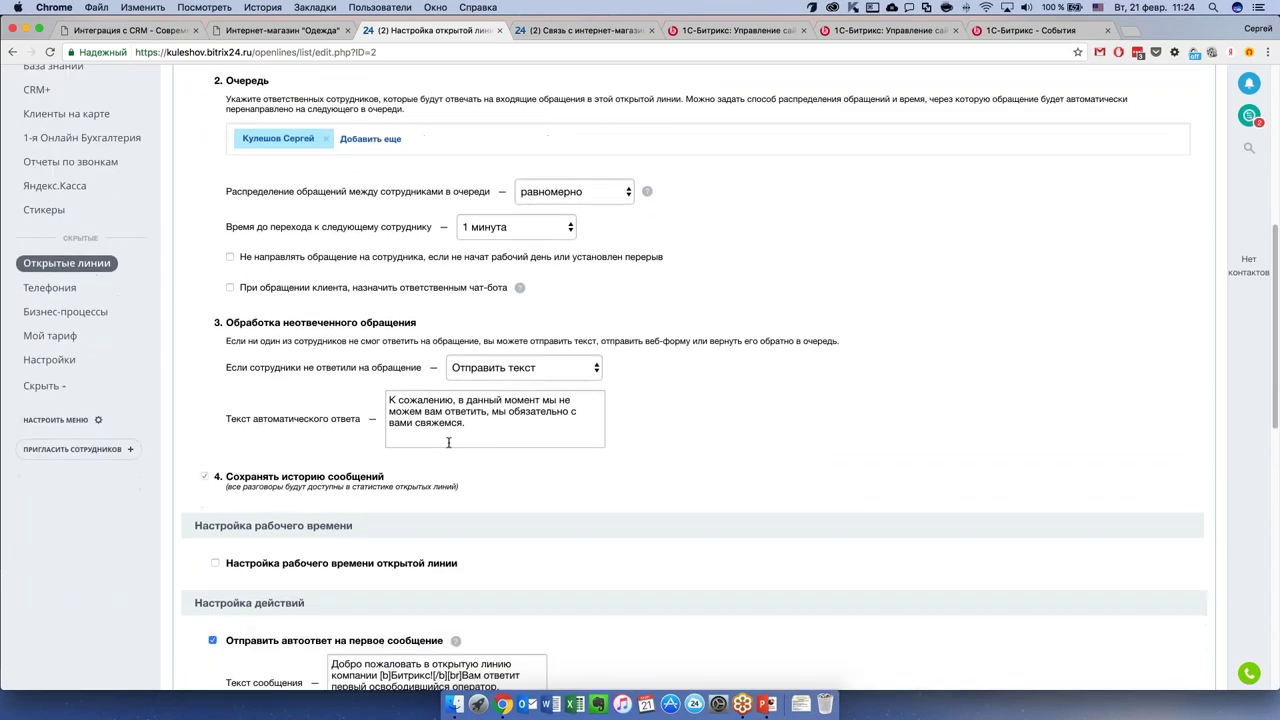
pyautogui.scroll(-6, 671, 437)
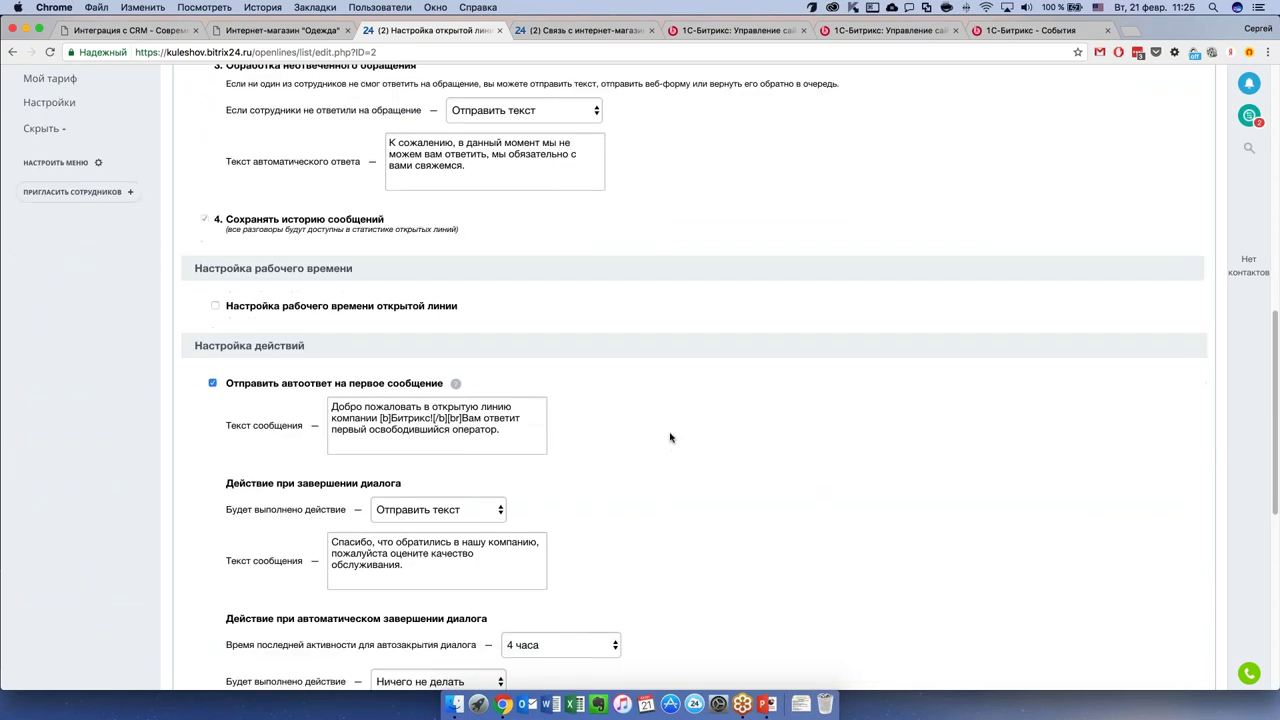
pyautogui.scroll(-10, 627, 430)
pyautogui.scroll(-1, 627, 430)
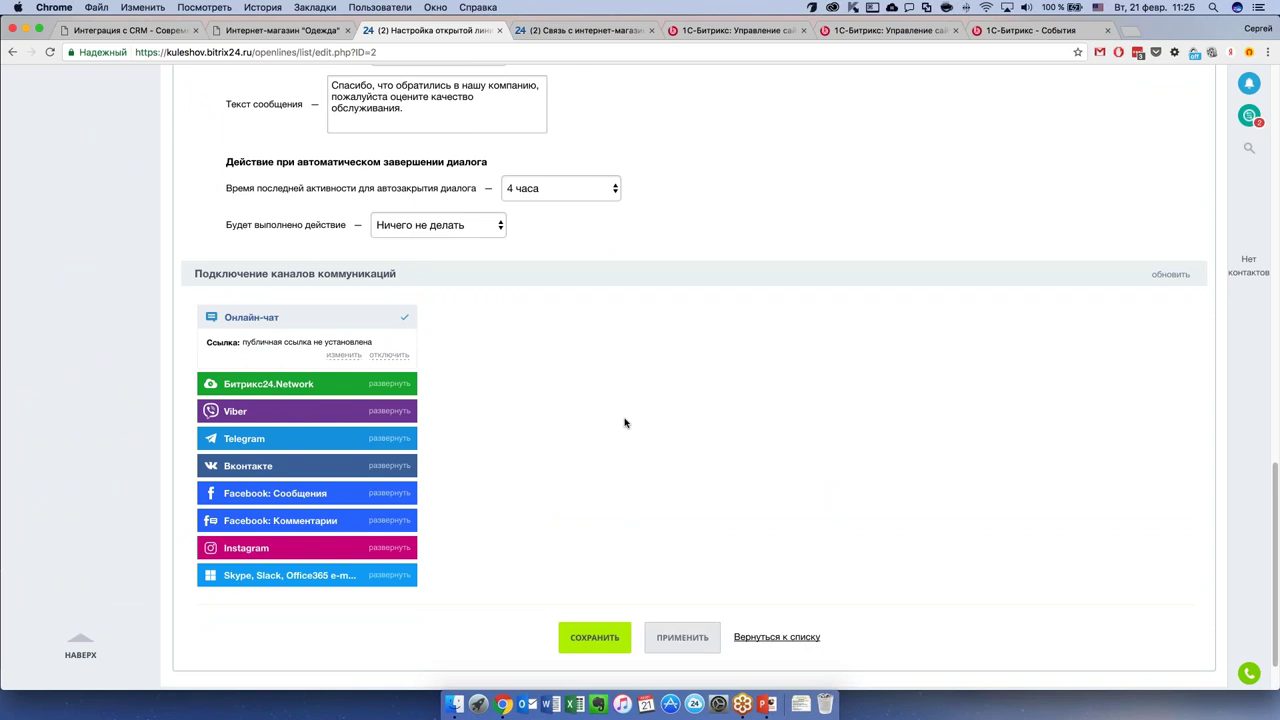
# Expand the Viber and Telegram channel connection options.
pyautogui.scroll(-1, 625, 427)
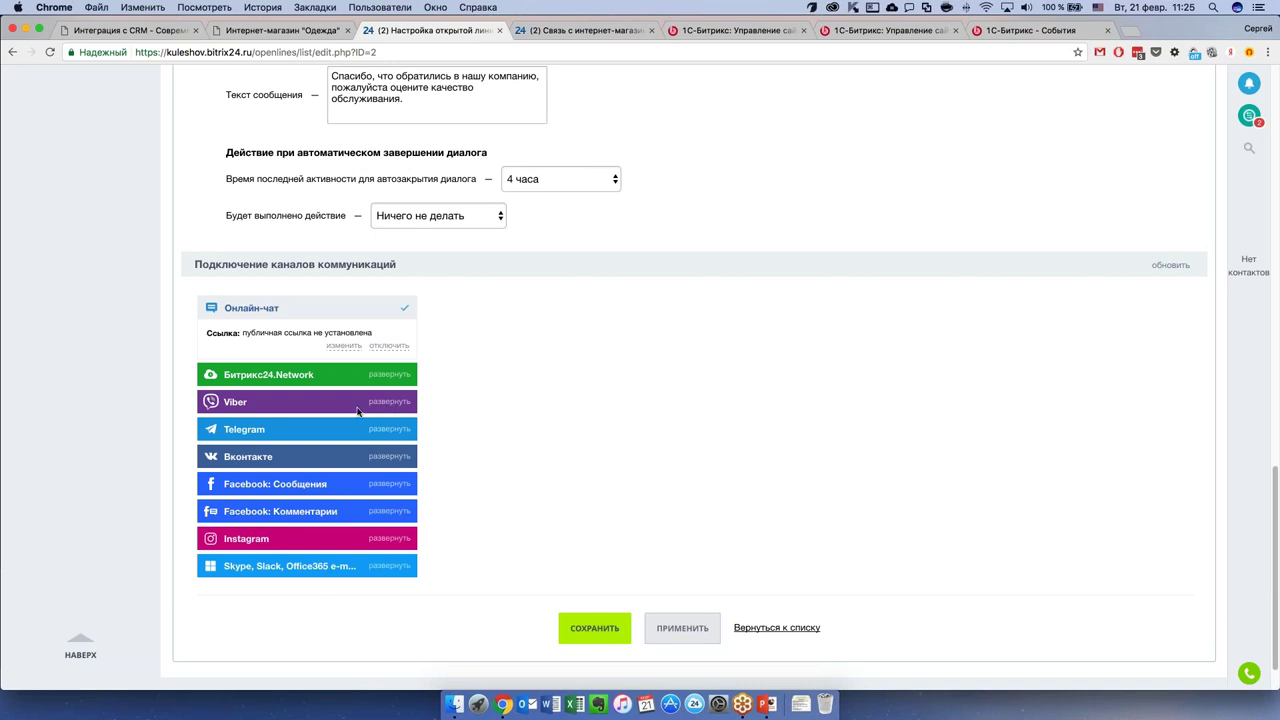
pyautogui.click(388, 406)
pyautogui.scroll(-3, 400, 415)
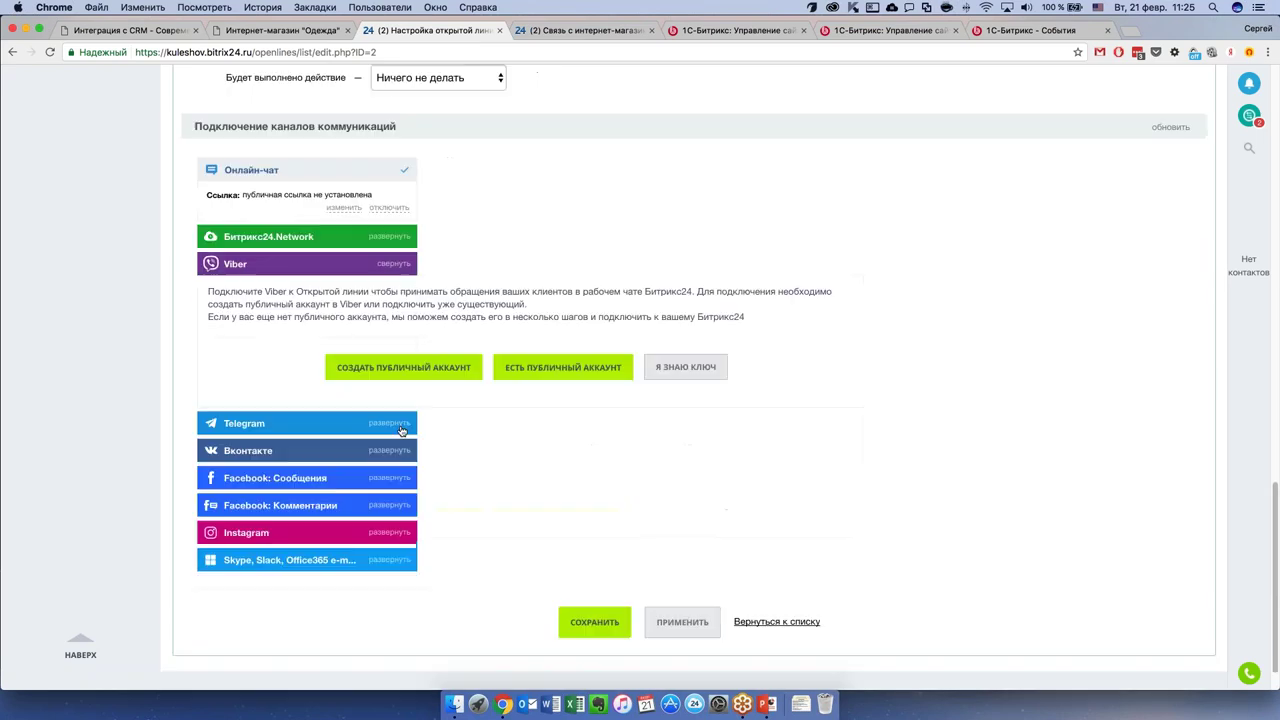
pyautogui.click(400, 424)
pyautogui.scroll(-1, 575, 492)
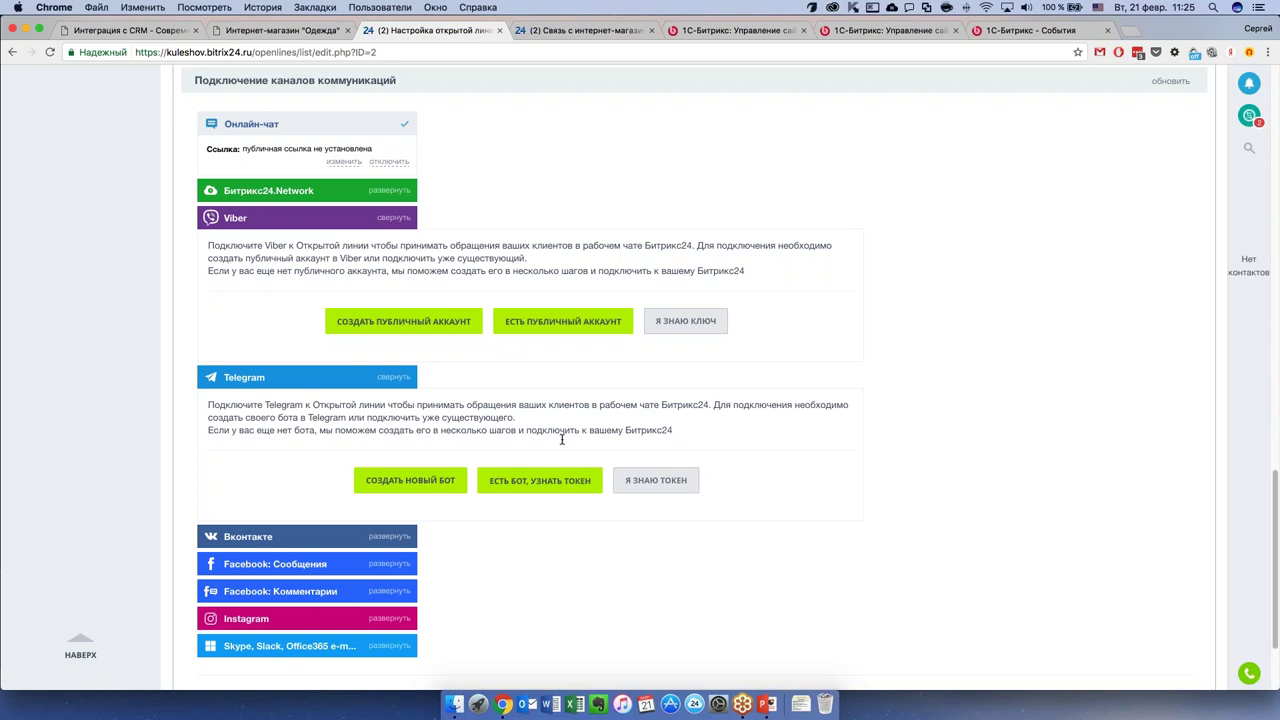
pyautogui.scroll(-2, 540, 448)
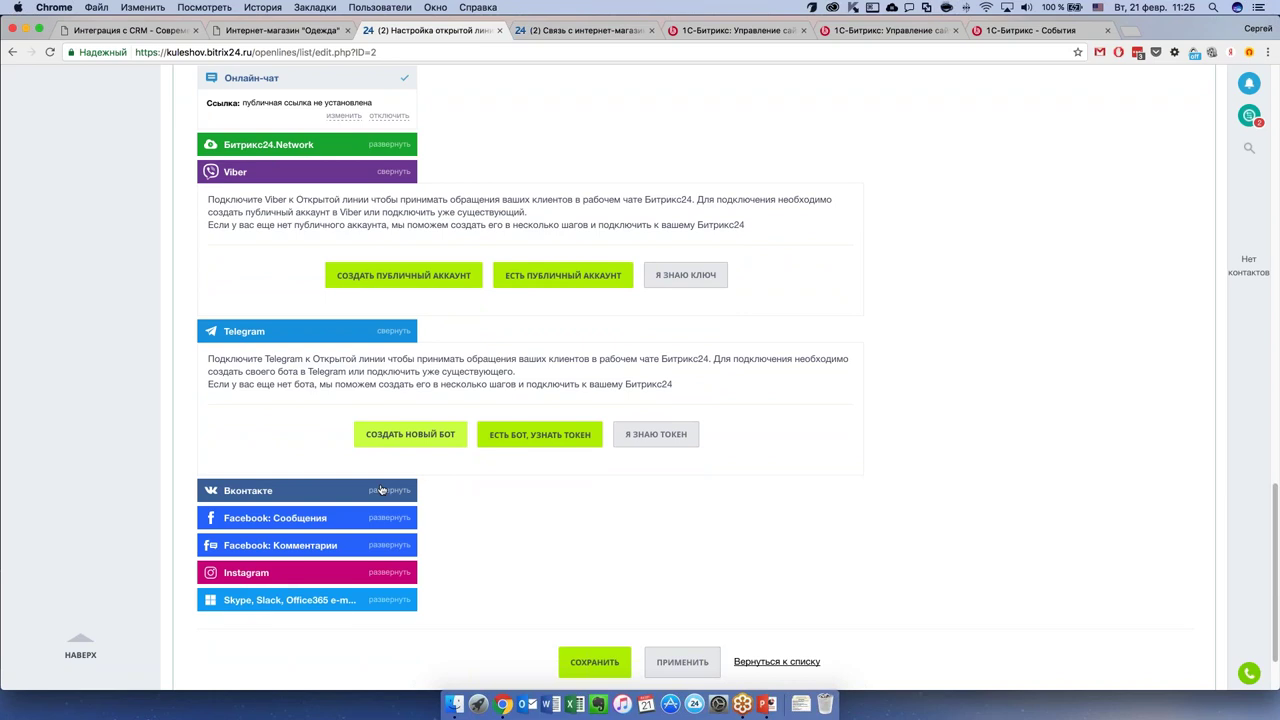
# Expand the Вконтакте, Facebook: Сообщения and Facebook: Комментарии connection options.
pyautogui.click(383, 487)
pyautogui.scroll(-4, 390, 460)
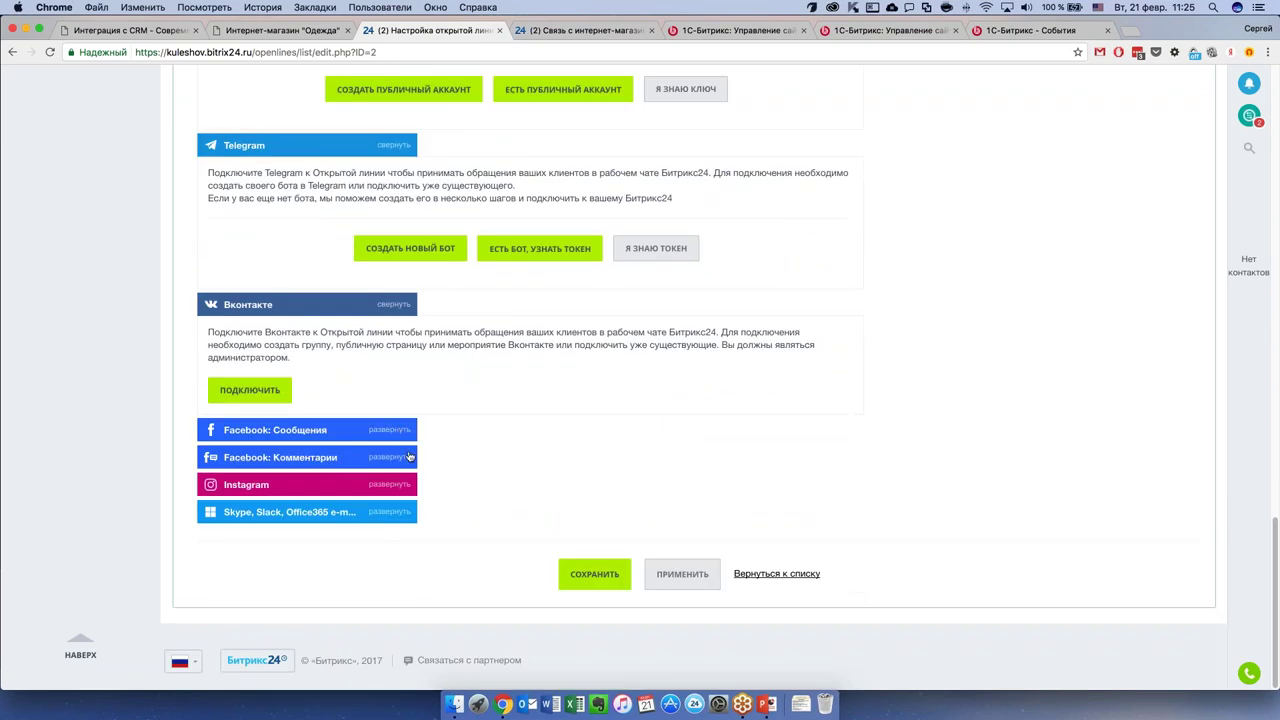
pyautogui.click(402, 432)
pyautogui.scroll(-2, 393, 524)
pyautogui.click(393, 521)
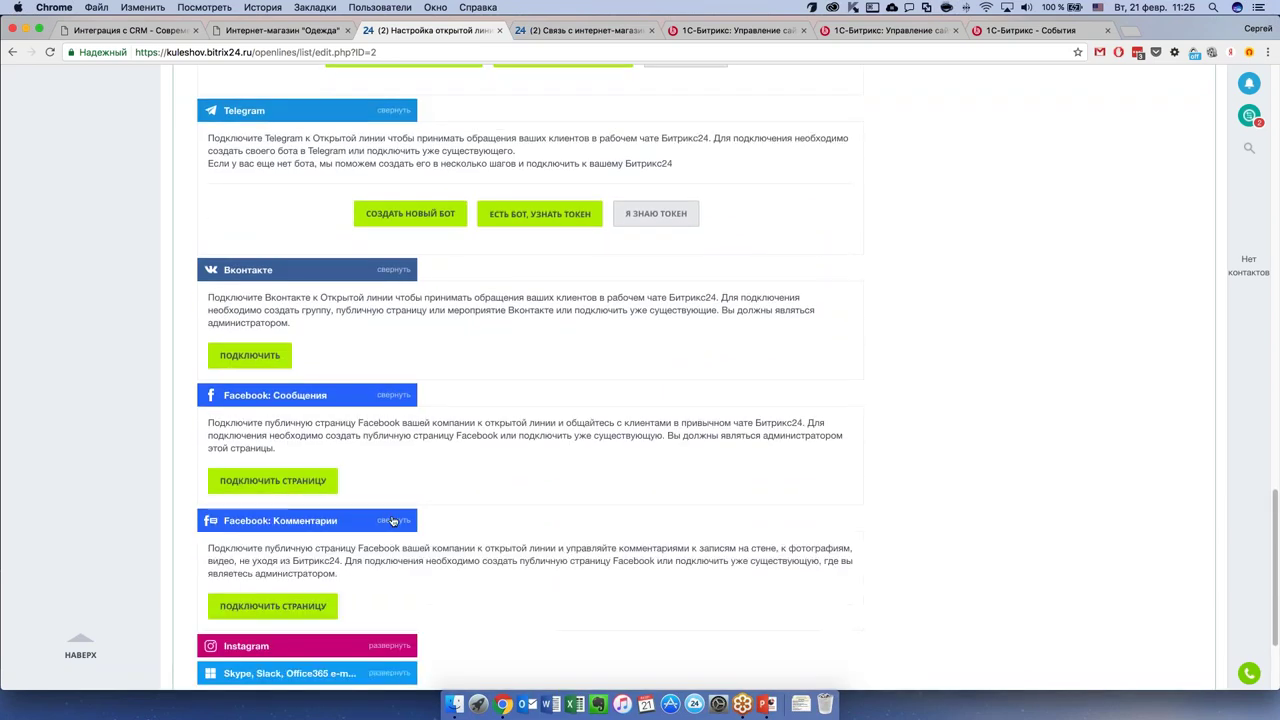
pyautogui.scroll(-1, 388, 490)
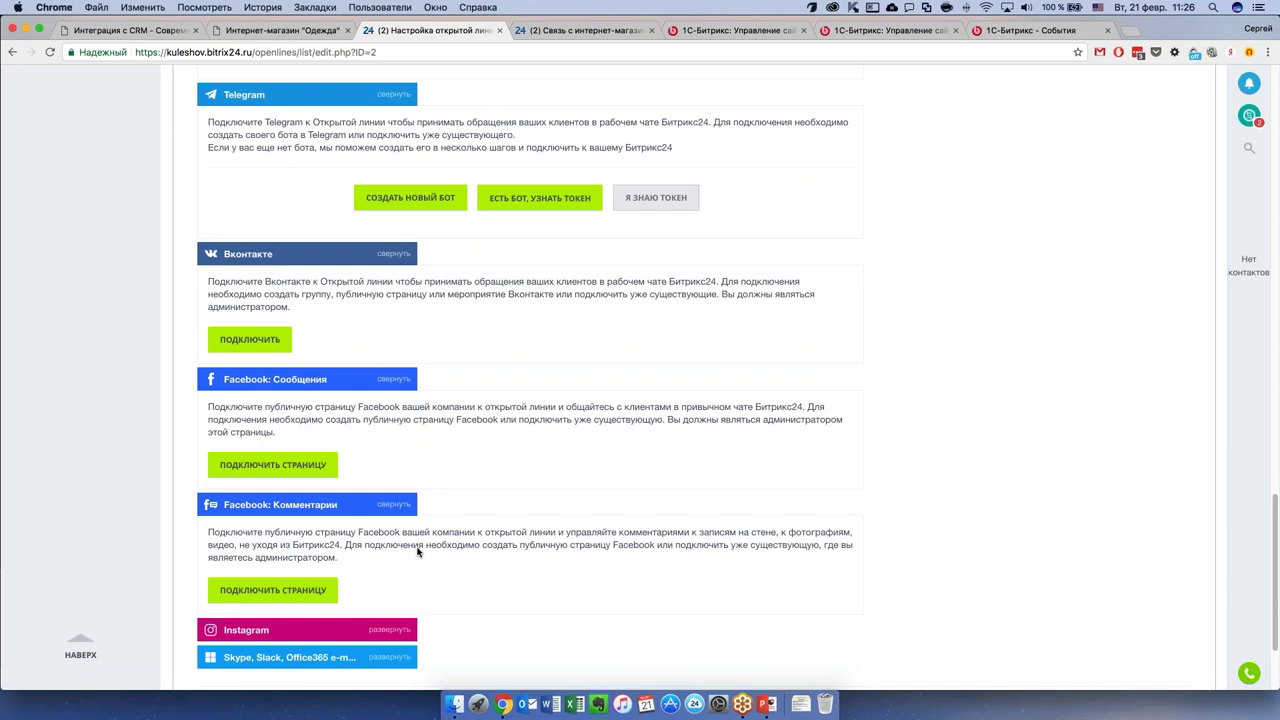
pyautogui.scroll(-1, 418, 551)
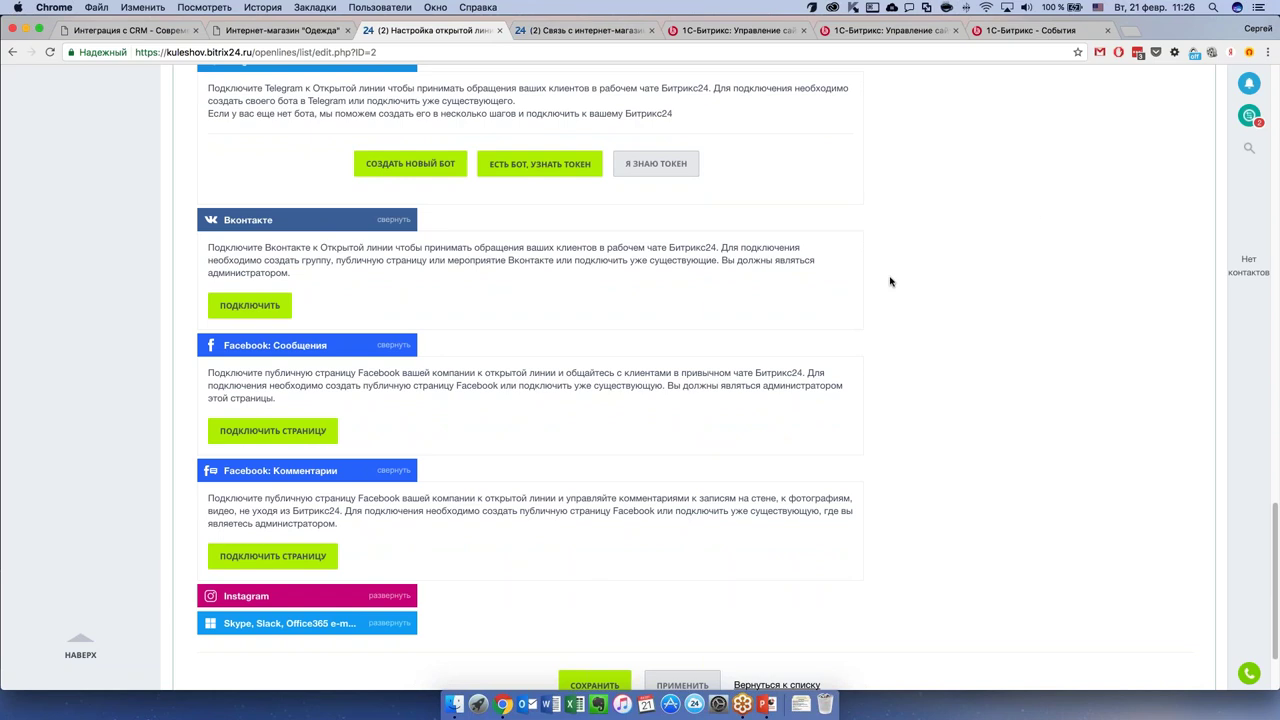
# Expand the Instagram channel's connection options.
pyautogui.scroll(-1, 430, 545)
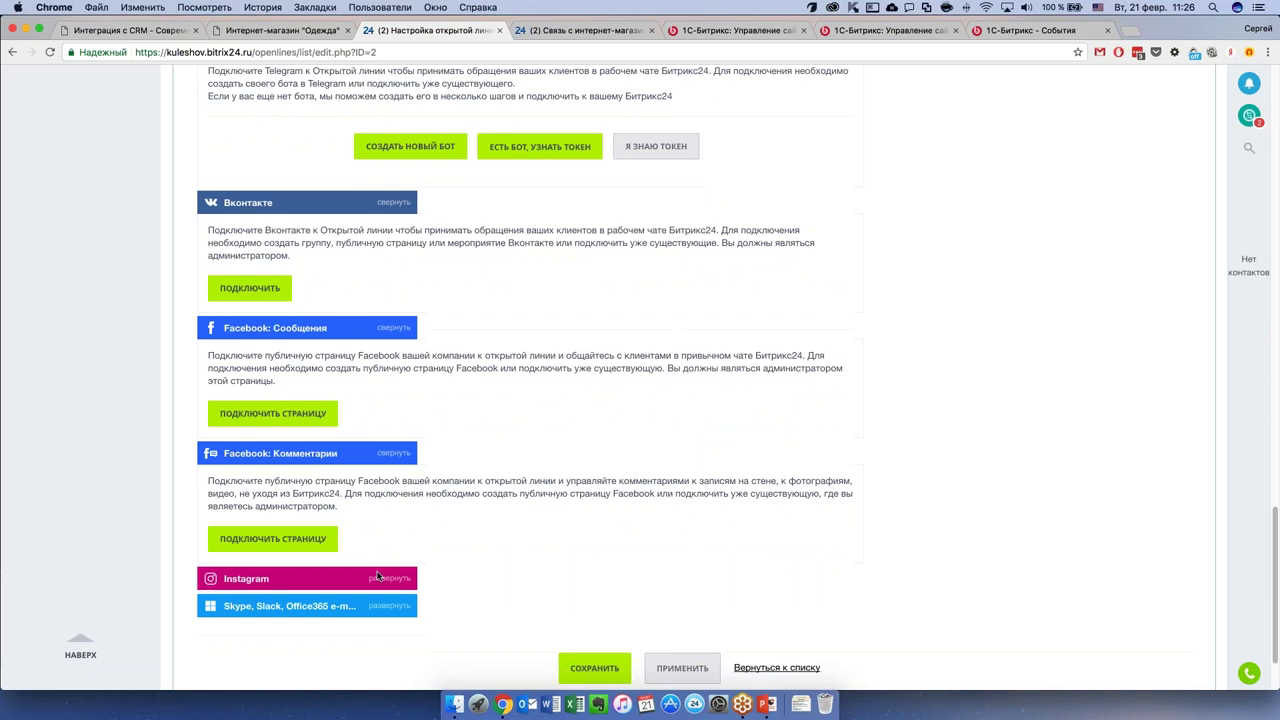
pyautogui.click(378, 577)
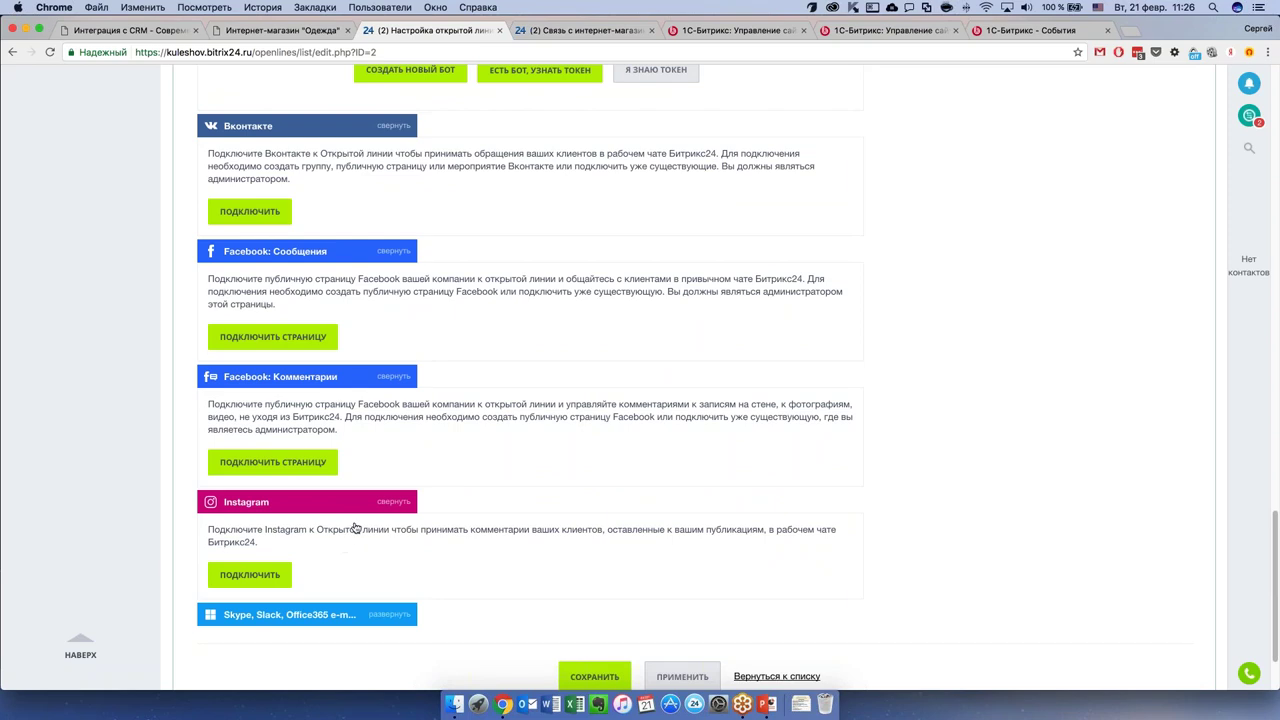
pyautogui.scroll(-1, 371, 528)
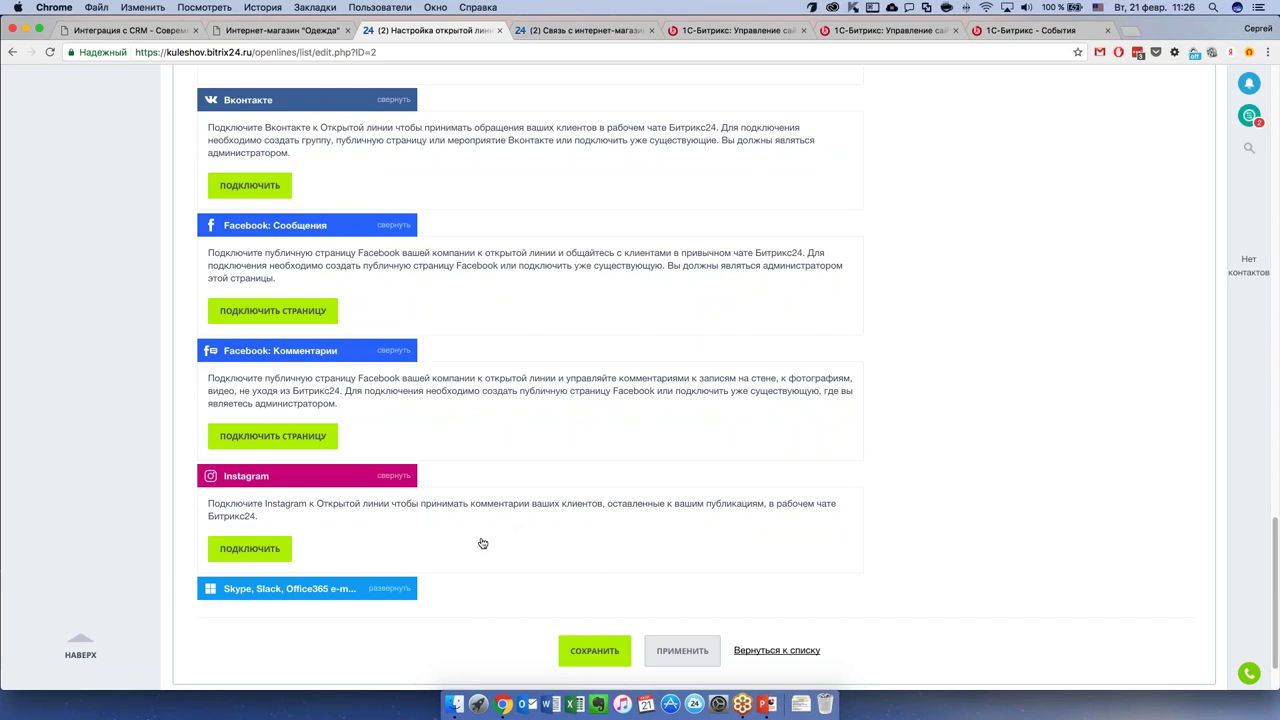
pyautogui.scroll(5, 481, 543)
pyautogui.scroll(-5, 481, 543)
# Expand the Skype, Slack and Office365 block to see its bot connection options.
pyautogui.click(429, 586)
pyautogui.scroll(-1, 482, 576)
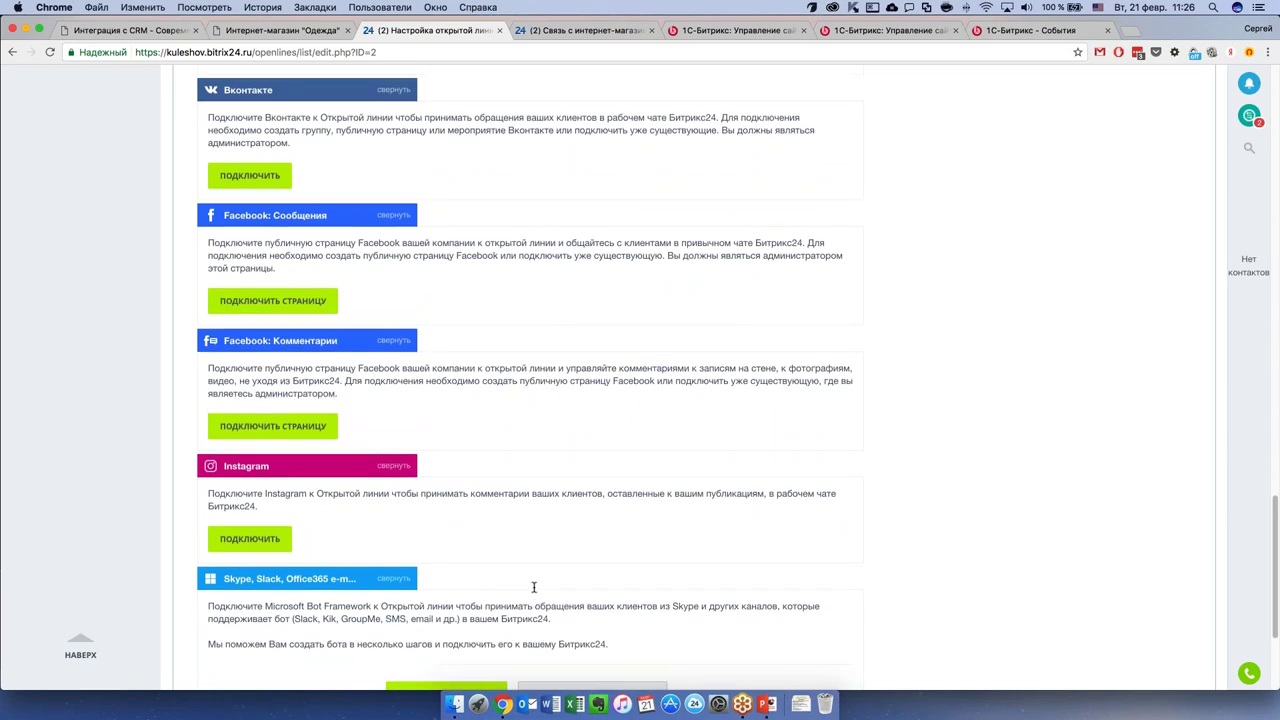
pyautogui.scroll(-2, 536, 584)
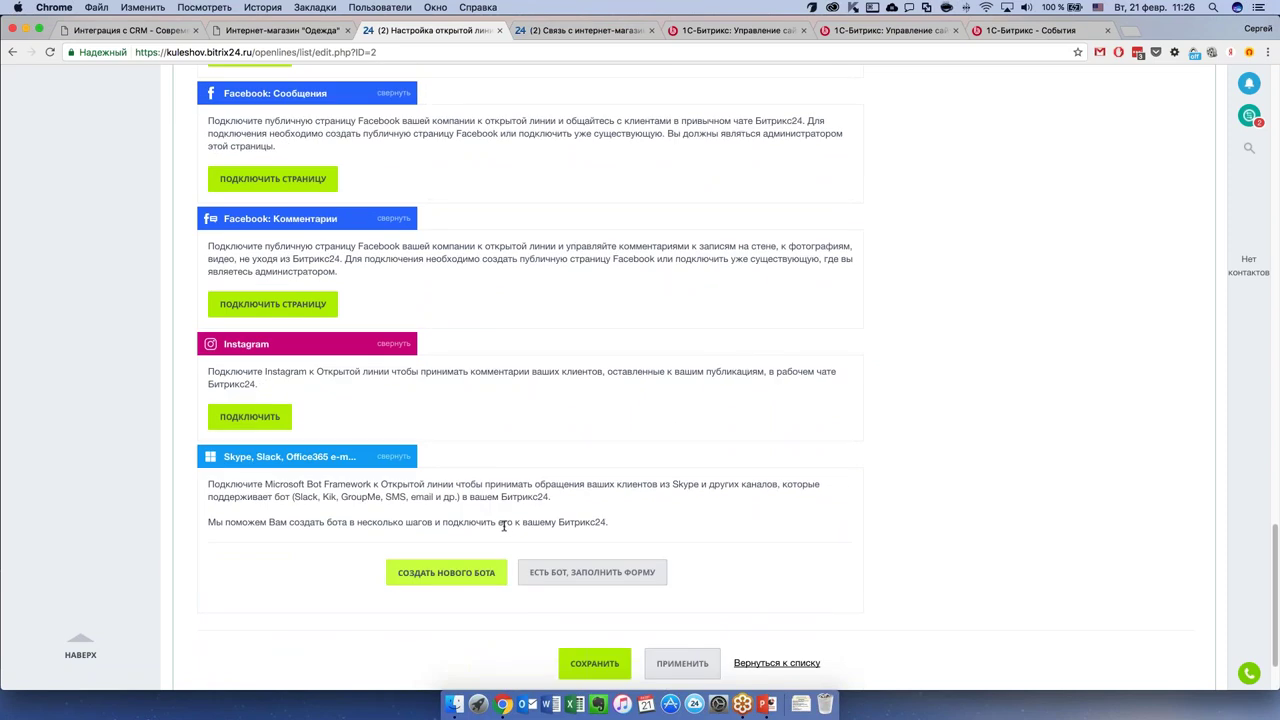
pyautogui.scroll(10, 504, 524)
pyautogui.scroll(3, 506, 526)
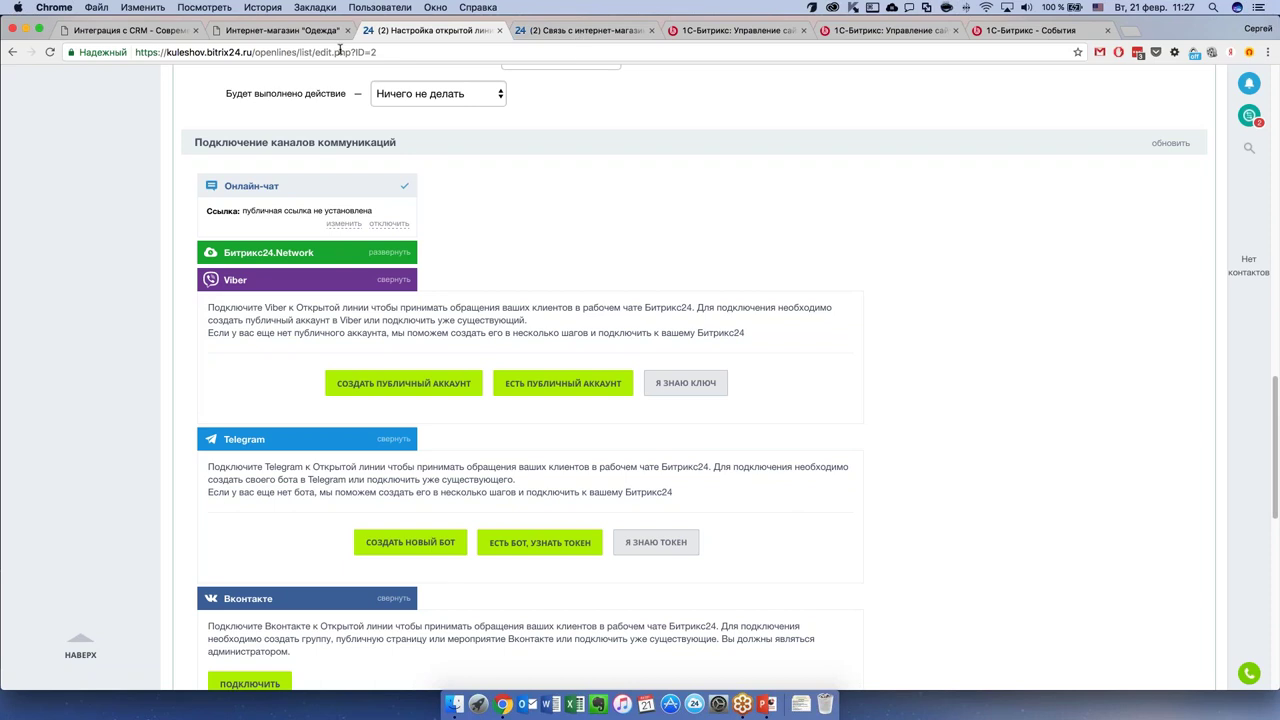
# Reload the clothing shop site, show its form, call and chat widget, and narrow it to mobile width.
pyautogui.click(306, 31)
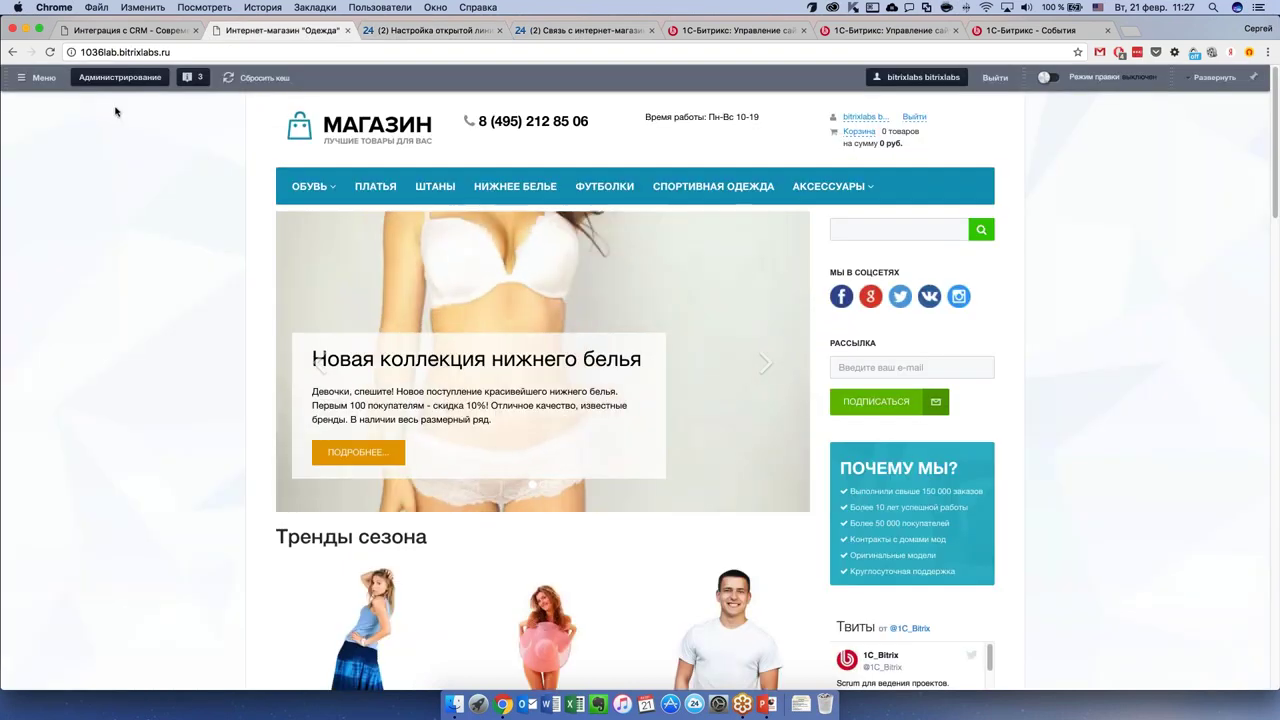
pyautogui.press('super+r')
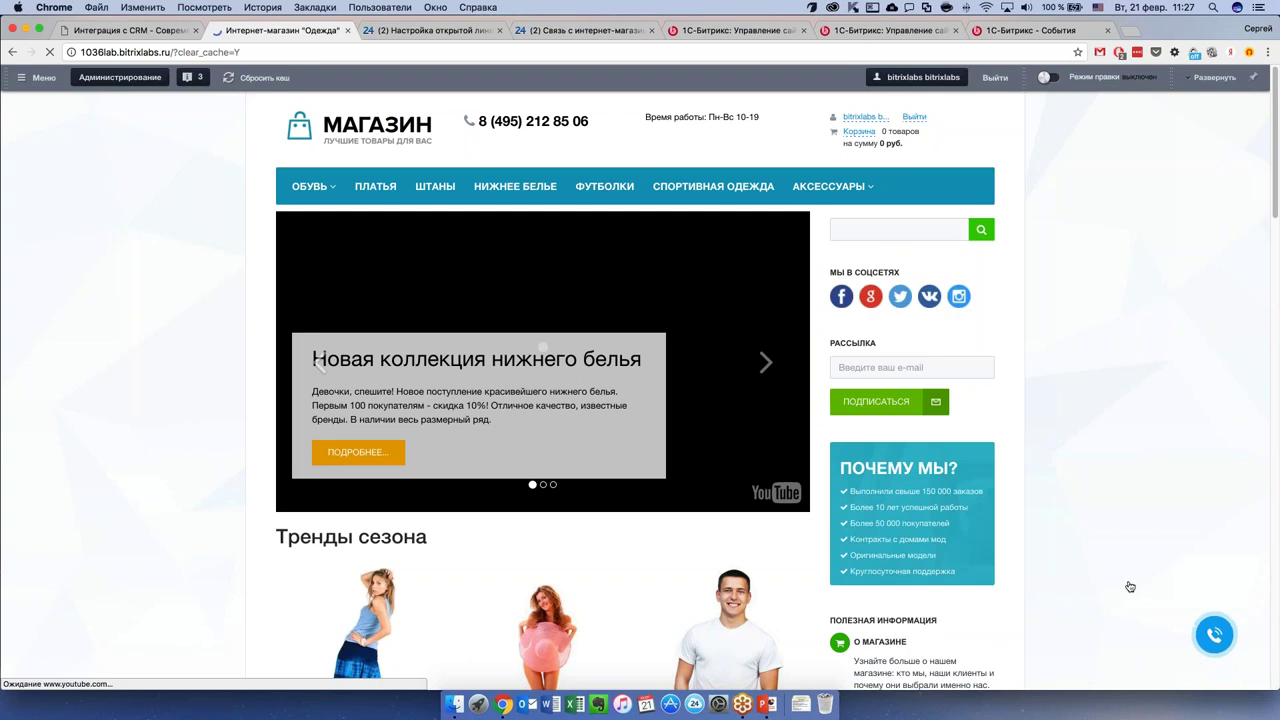
pyautogui.click(1214, 634)
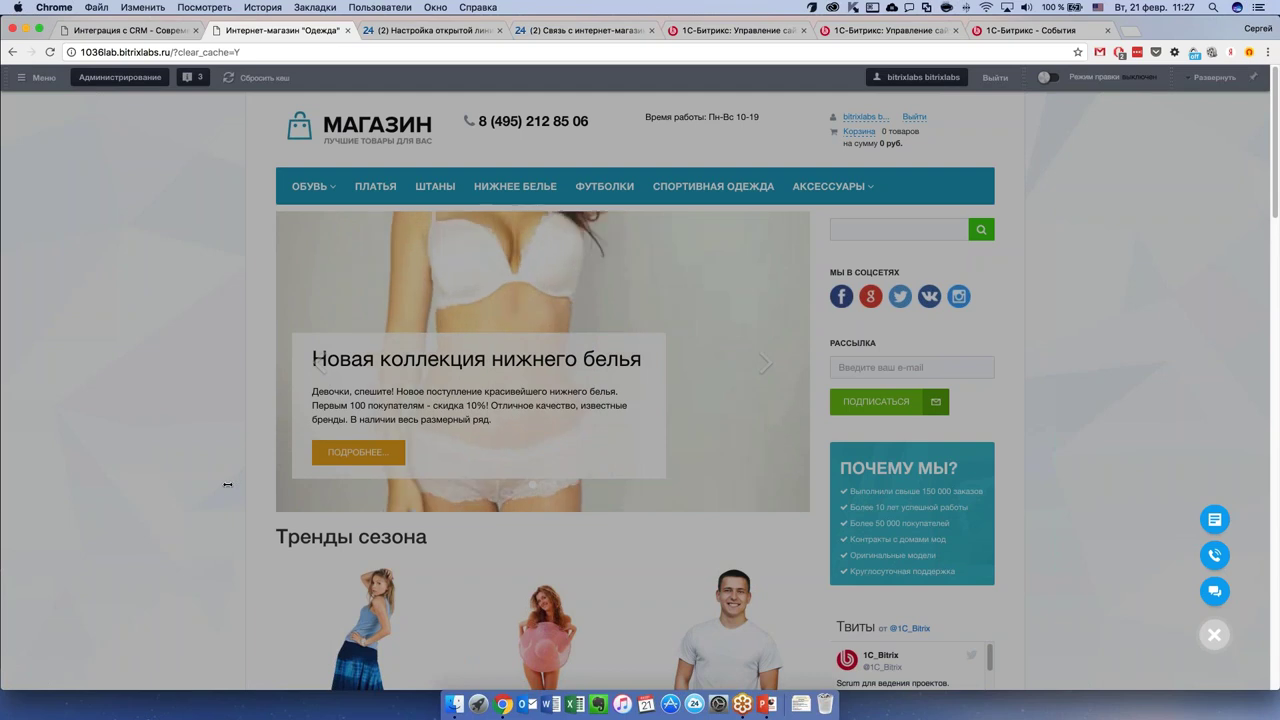
pyautogui.moveTo(228, 484); pyautogui.dragTo(962, 474)
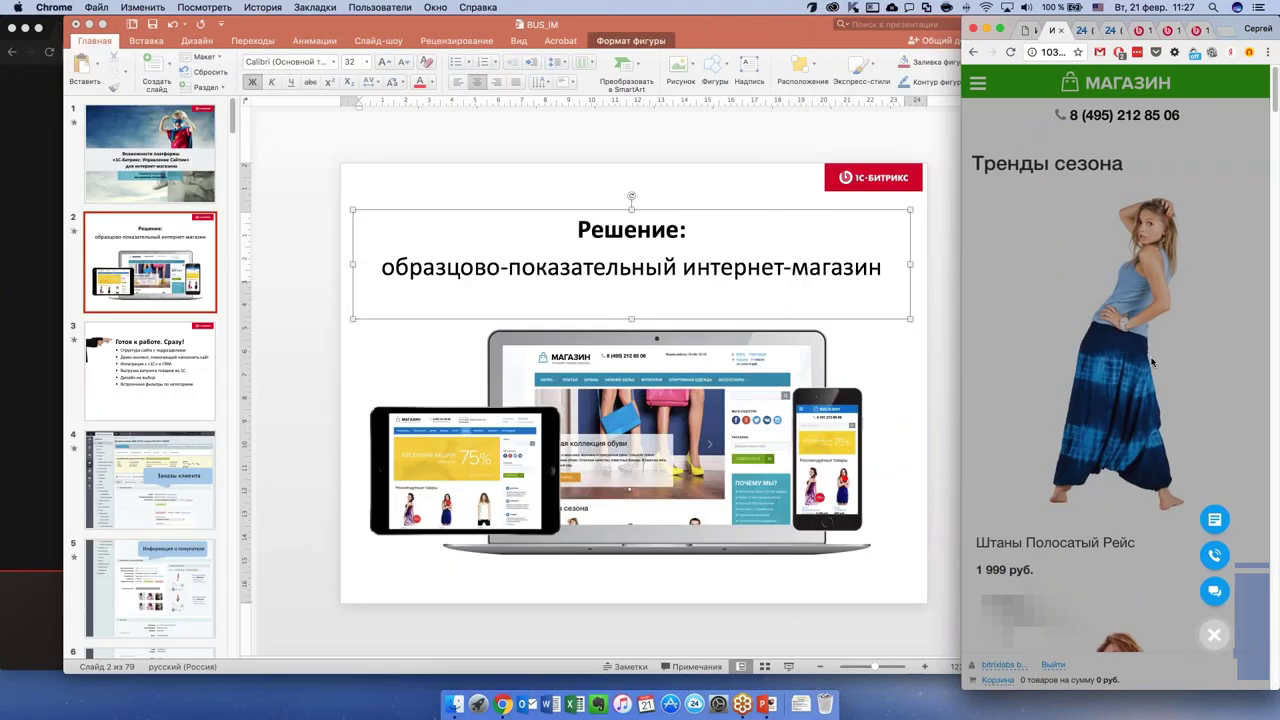
# Reposition the browser, reopen the contact widget, and widen the shop back to desktop layout.
pyautogui.moveTo(1234, 24); pyautogui.dragTo(1145, 18)
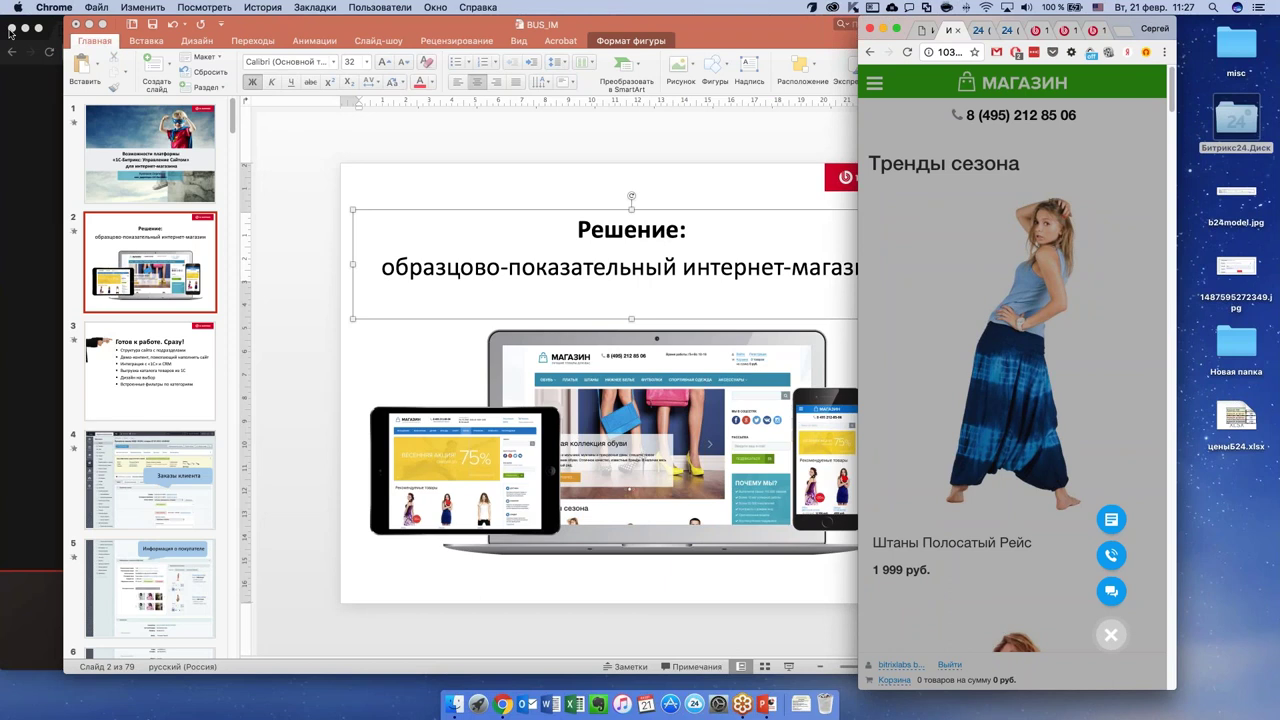
pyautogui.scroll(-1, 1113, 635)
pyautogui.click(1112, 632)
pyautogui.click(1111, 634)
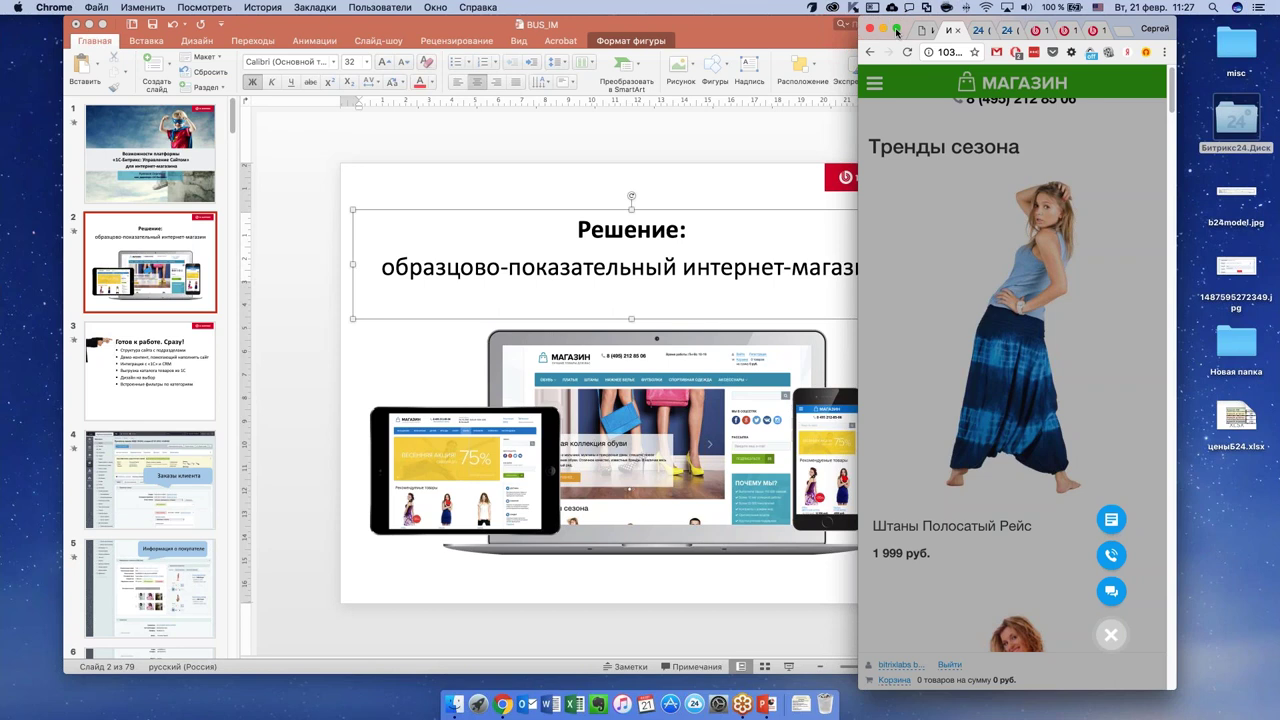
pyautogui.click(897, 31)
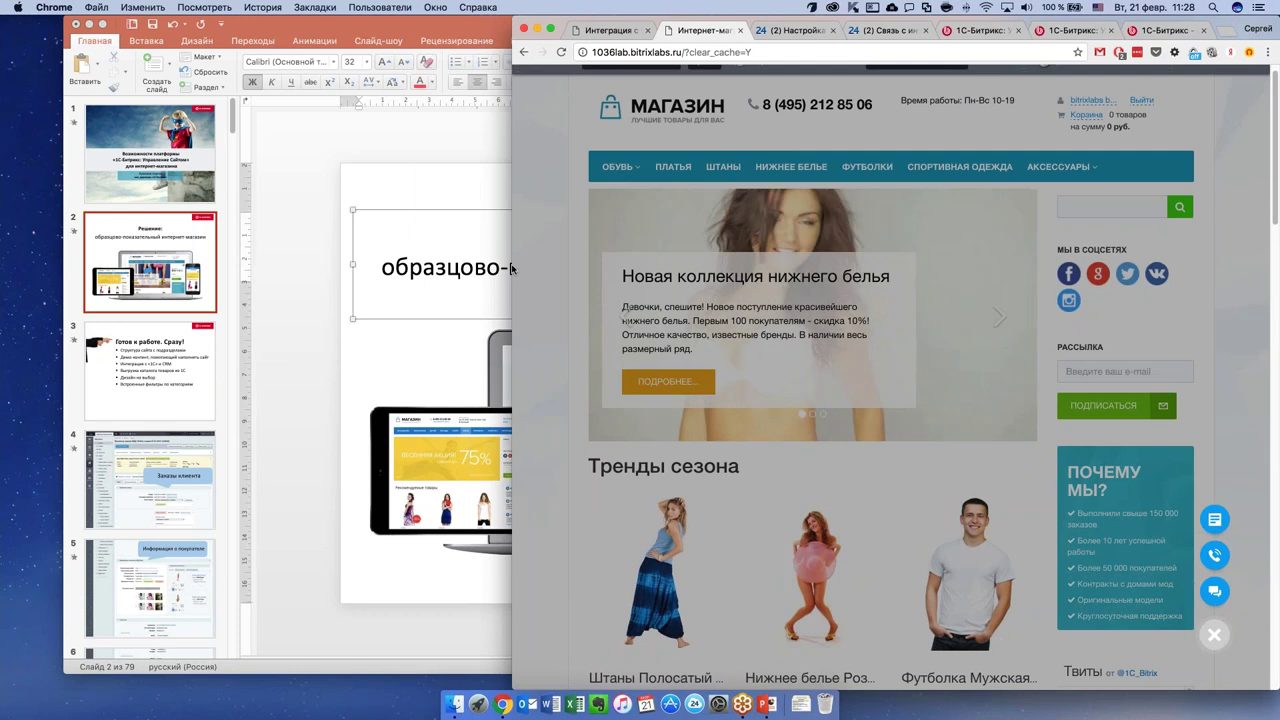
pyautogui.moveTo(513, 275); pyautogui.dragTo(25, 275)
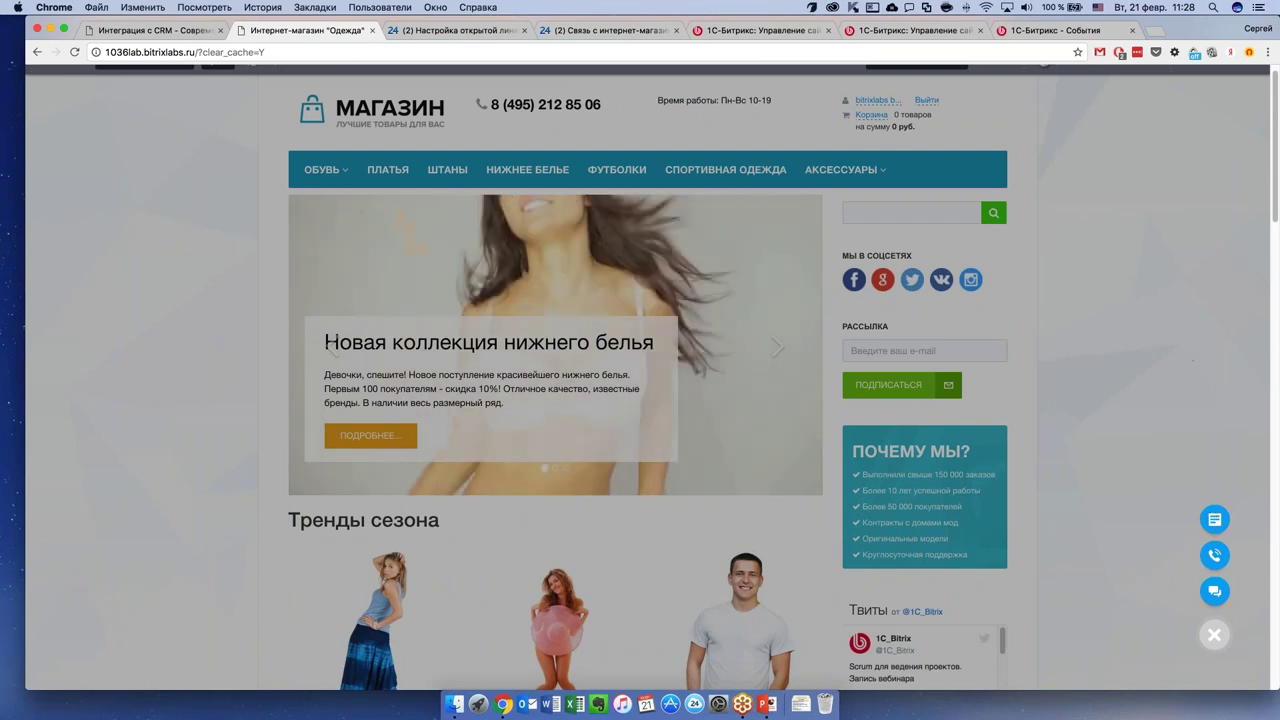
# Open the guest's open-line chat in the messenger, cancel forwarding, and take it with Ответить.
pyautogui.click(440, 30)
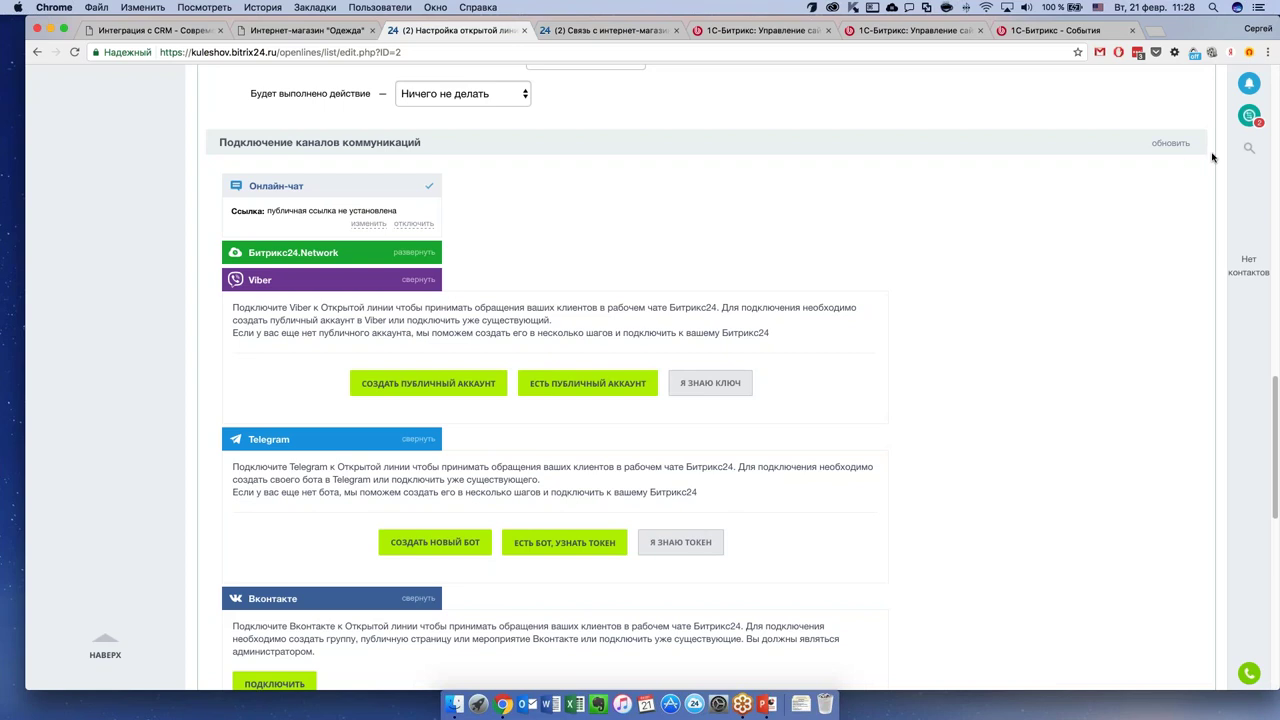
pyautogui.click(1248, 116)
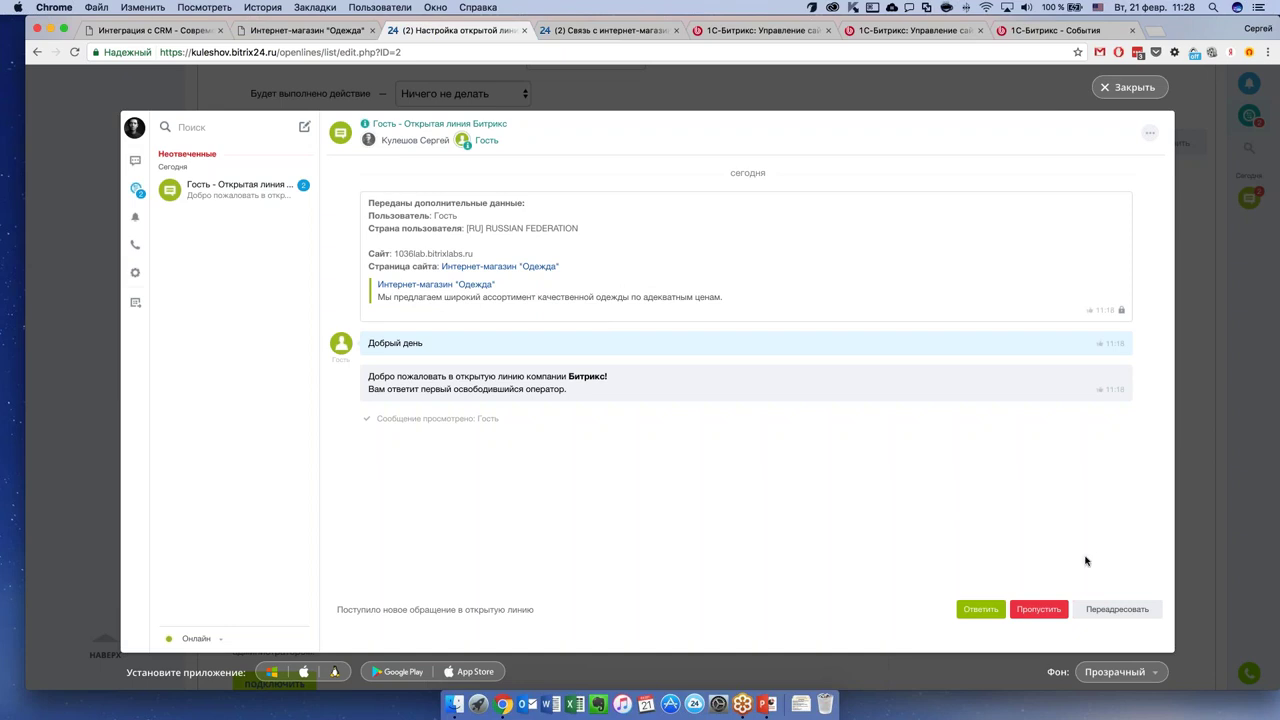
pyautogui.click(1116, 612)
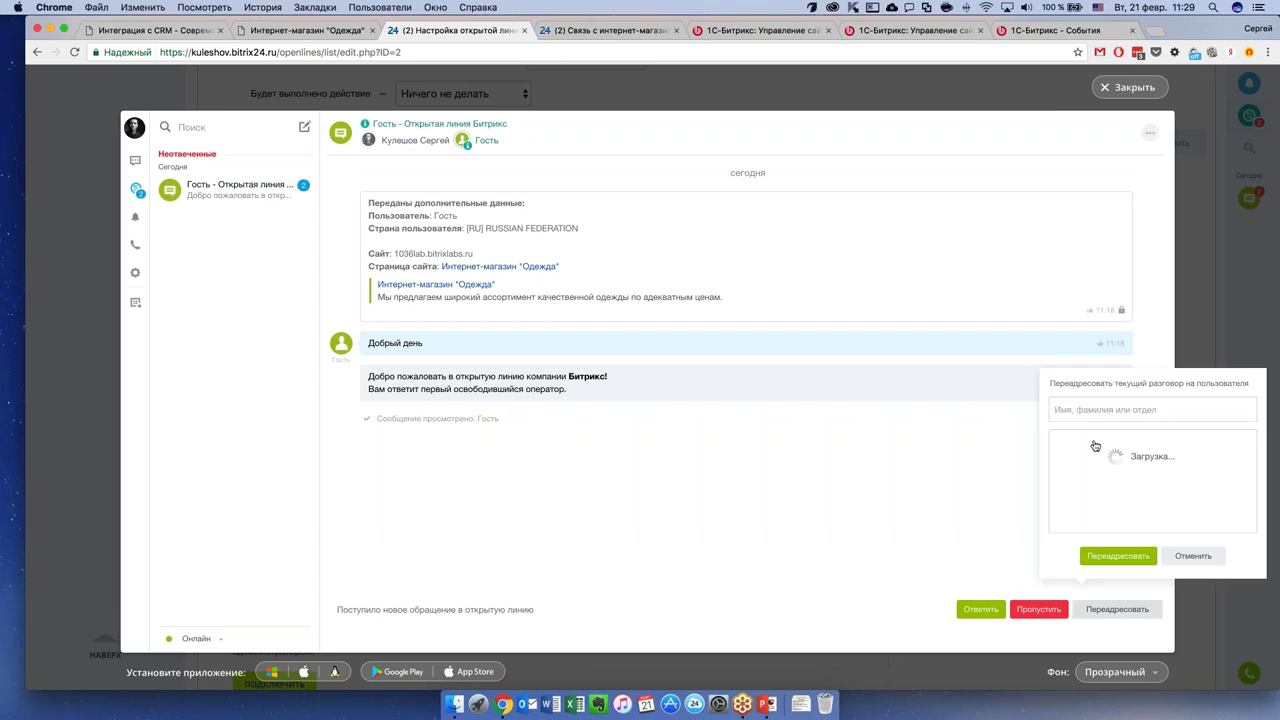
pyautogui.click(1192, 556)
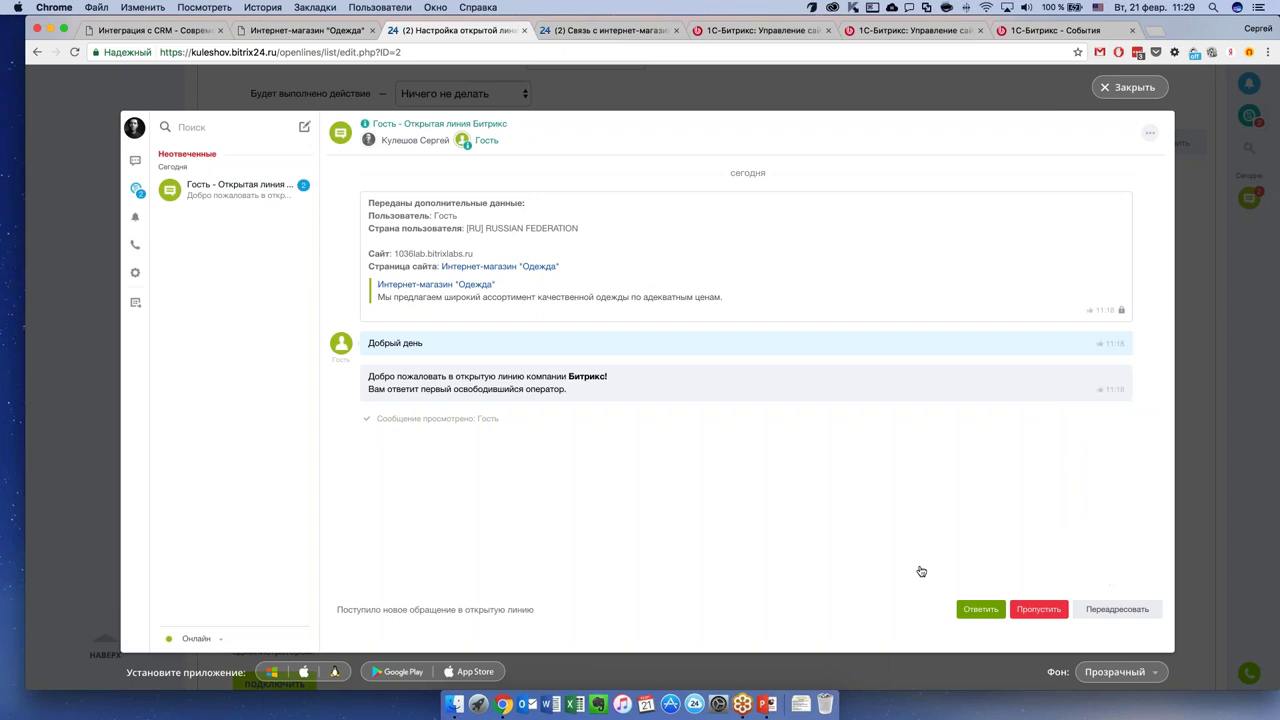
pyautogui.click(980, 609)
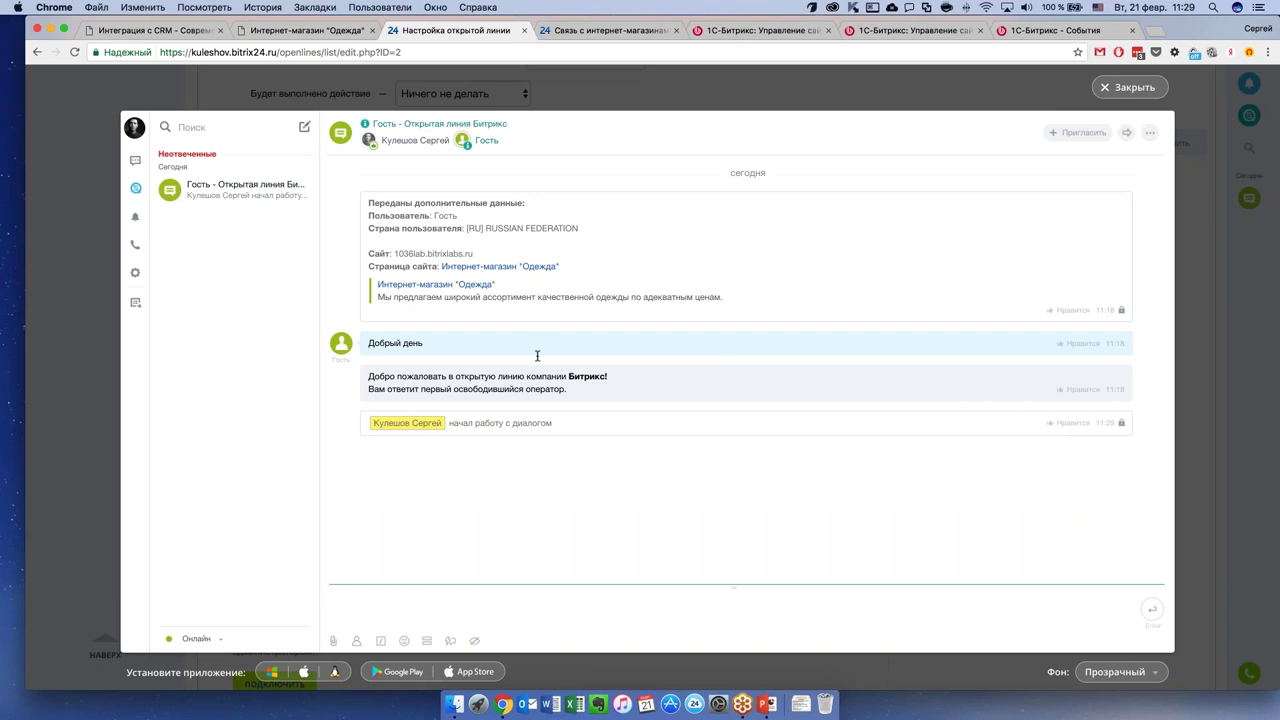
# Switch the keyboard to Russian and send «Добрый день, представьтесь пожалуйста» to the guest.
pyautogui.write('LJ,hsq')
pyautogui.press('BackSpace')
pyautogui.press('BackSpace')
pyautogui.press('BackSpace')
pyautogui.press('BackSpace')
pyautogui.press('BackSpace')
pyautogui.press('BackSpace')
pyautogui.hotkey('ctrl', 'space')
pyautogui.write('Добрый день, представьтесь пожалуйста')
pyautogui.press('Return')
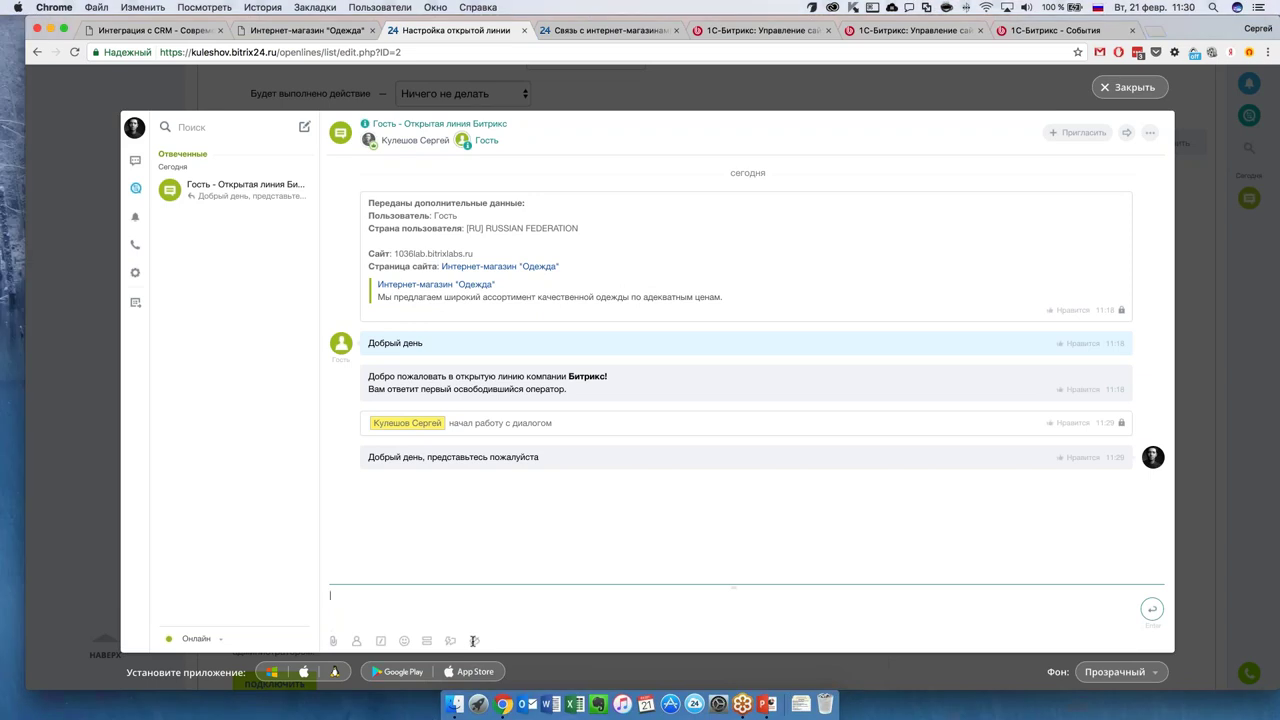
# Try hidden correspondence mode, then open and dismiss the canned replies and CRM forms notices.
pyautogui.click(474, 641)
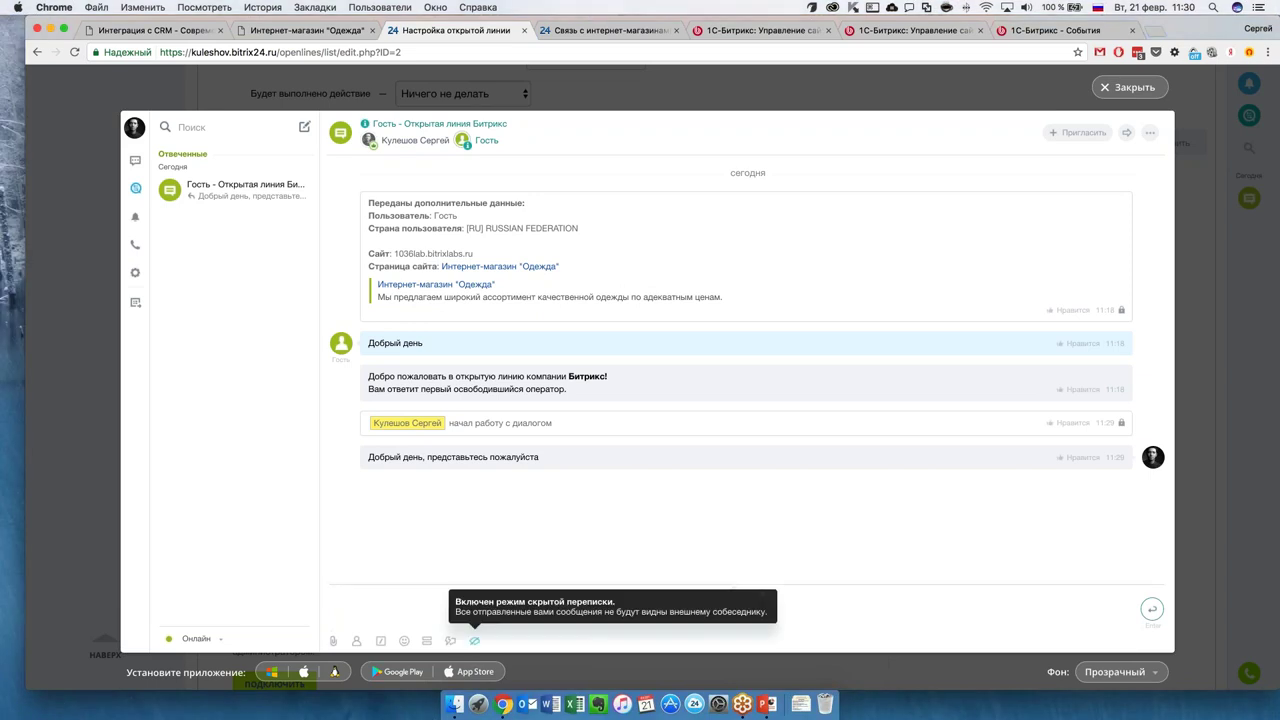
pyautogui.click(402, 610)
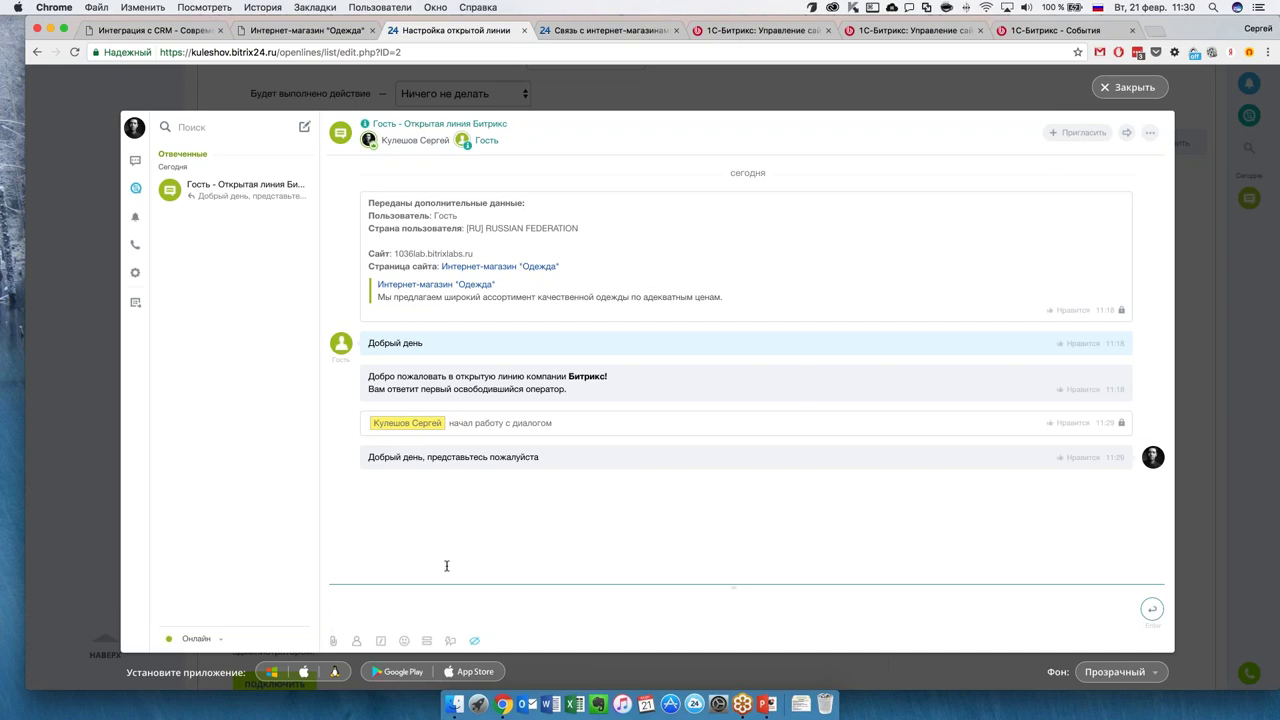
pyautogui.click(454, 641)
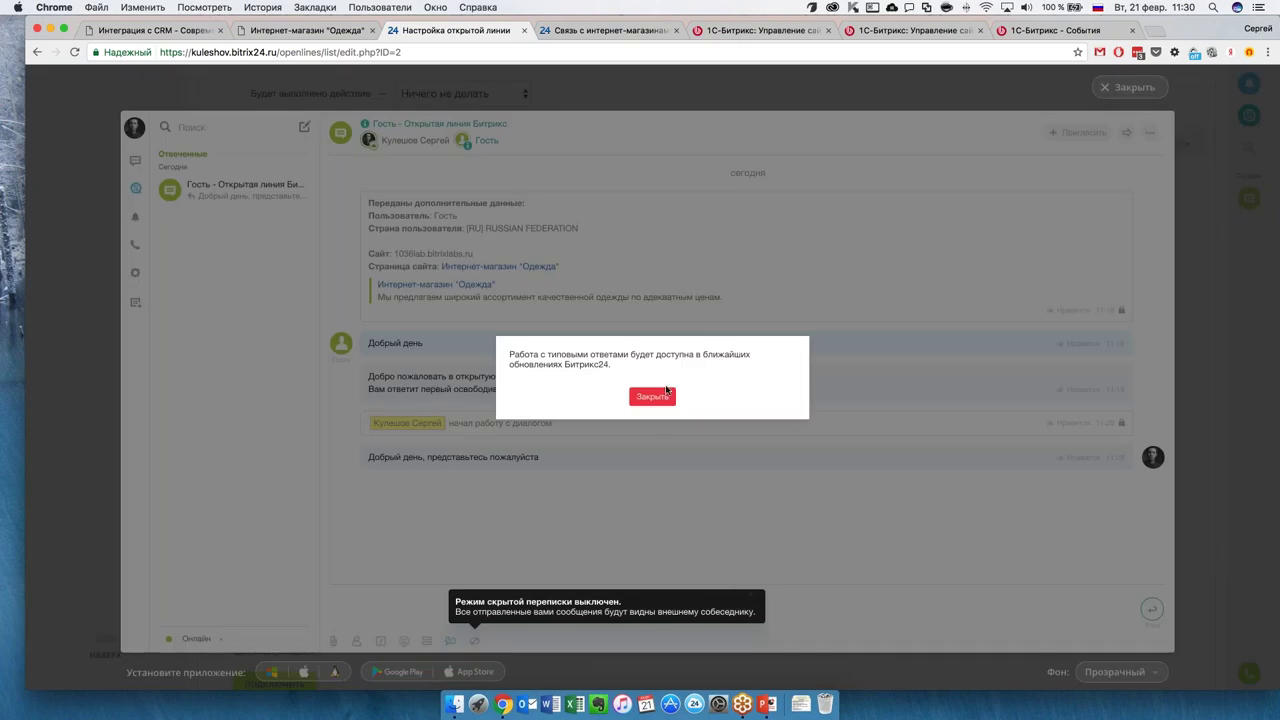
pyautogui.click(660, 396)
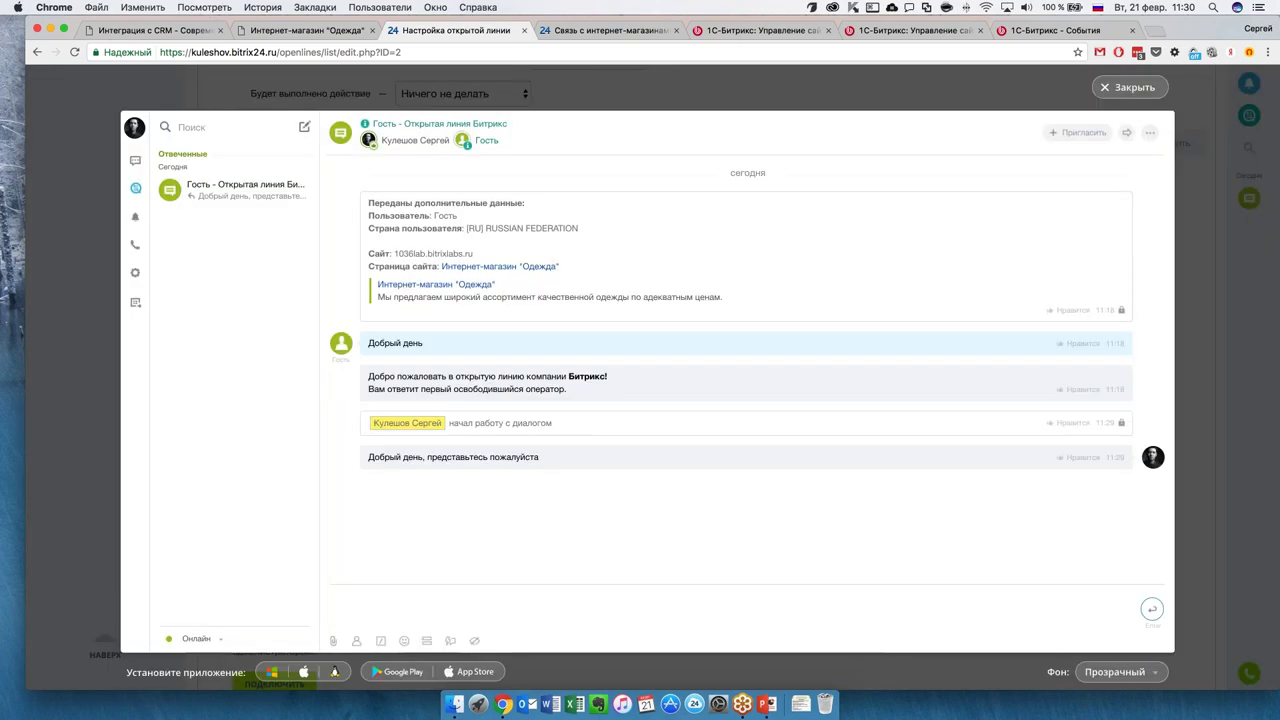
pyautogui.click(424, 641)
pyautogui.click(664, 395)
# Close the messenger and dismiss the new-message notification to check the newly arrived guest chat.
pyautogui.click(1127, 88)
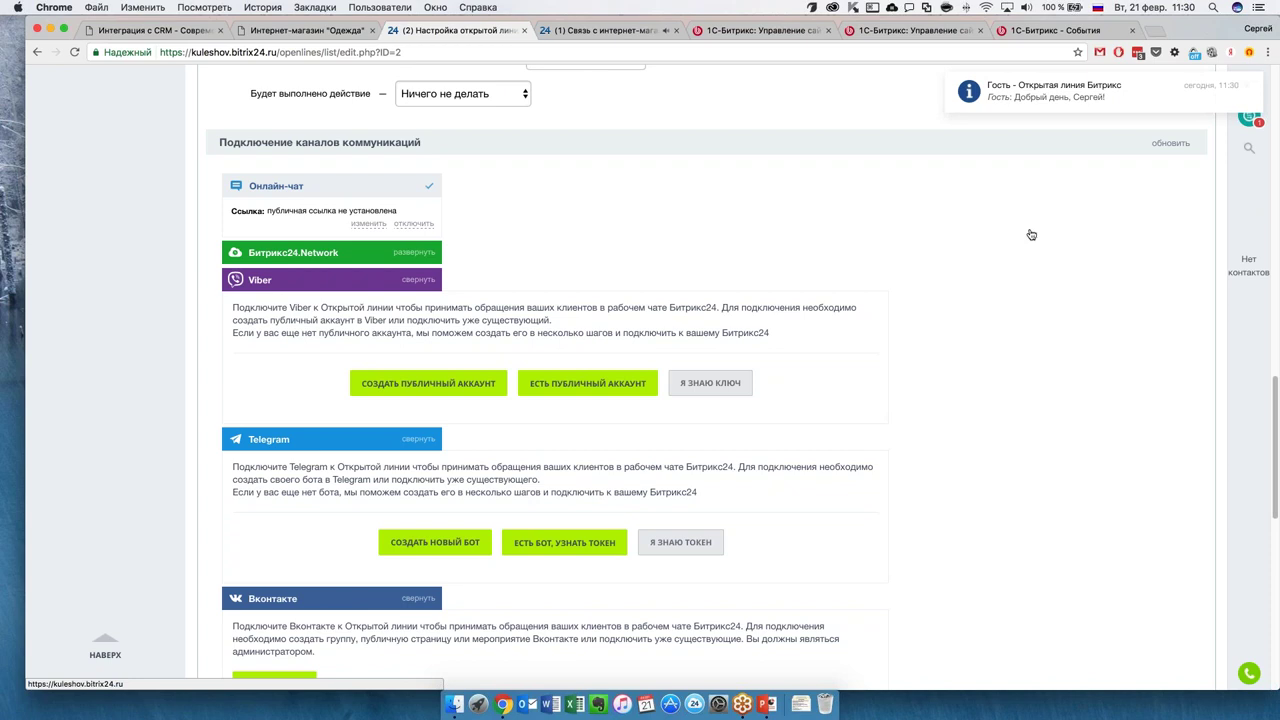
pyautogui.click(1249, 89)
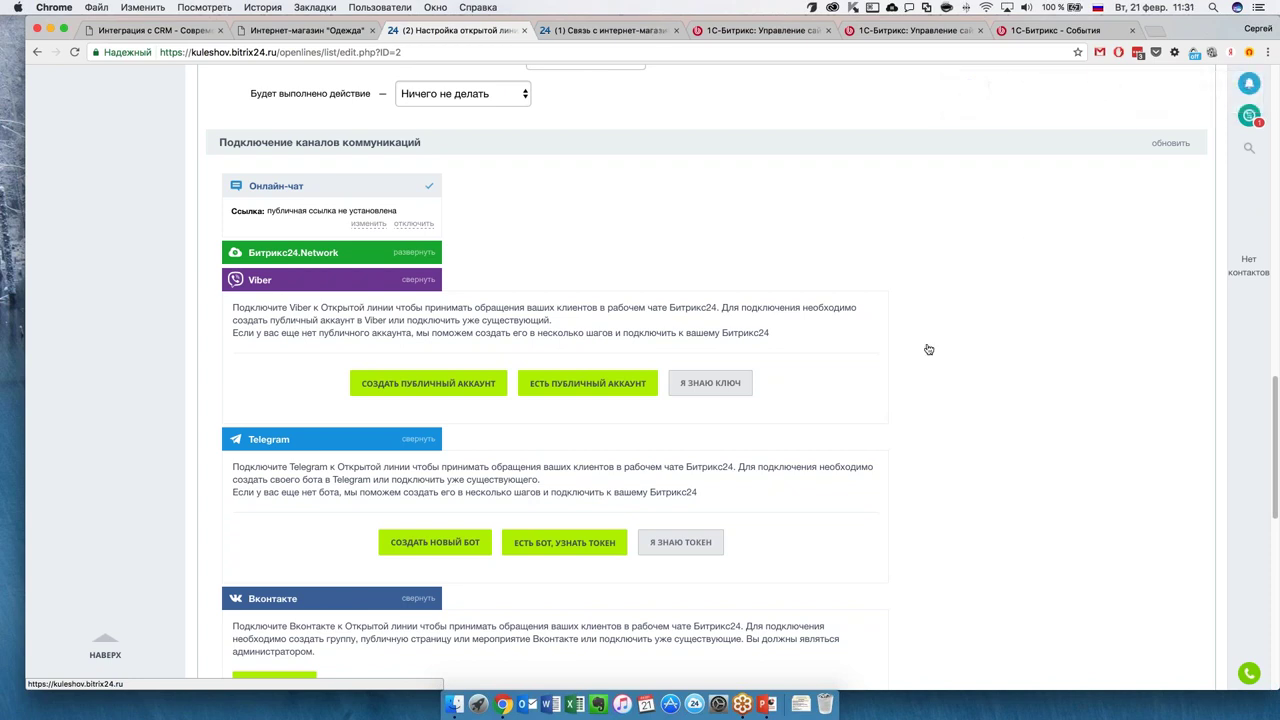
pyautogui.scroll(3, 900, 404)
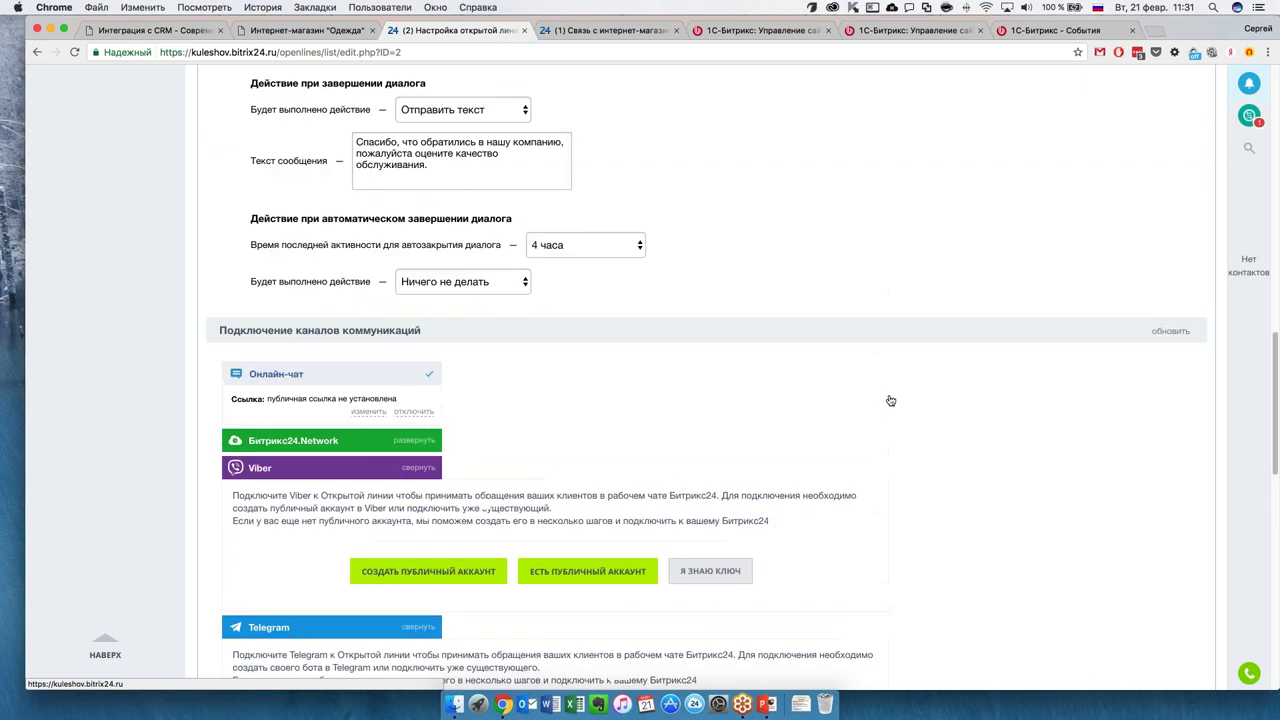
pyautogui.scroll(7, 883, 388)
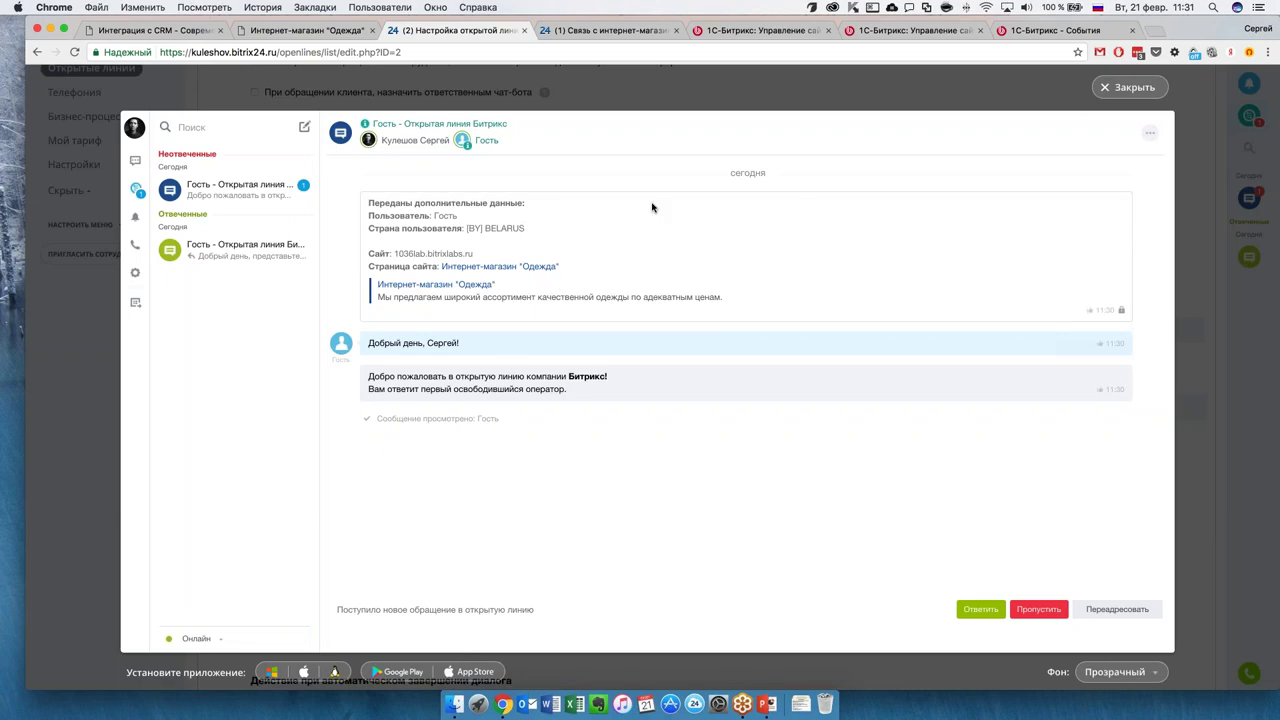
pyautogui.click(1133, 87)
# Close the messenger overlay with Esc, returning to the Открытая линия Битрикс settings page.
pyautogui.scroll(4, 745, 436)
pyautogui.scroll(5, 745, 436)
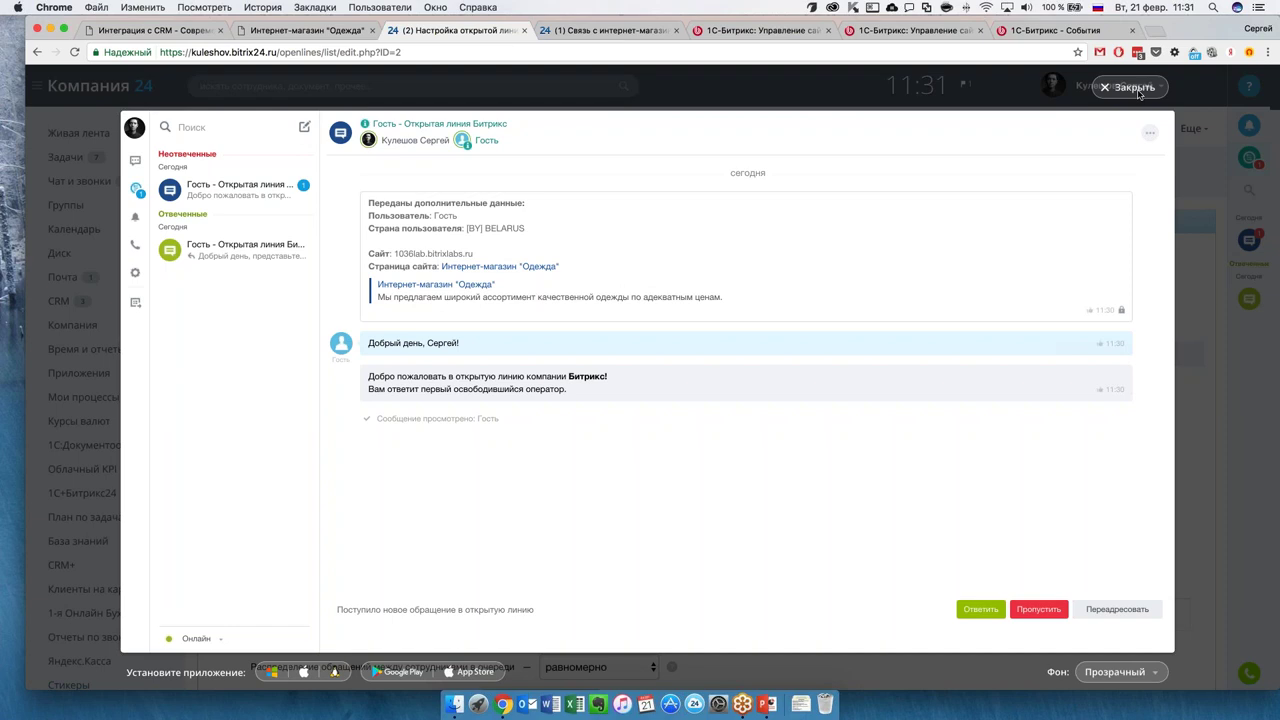
pyautogui.press('Escape')
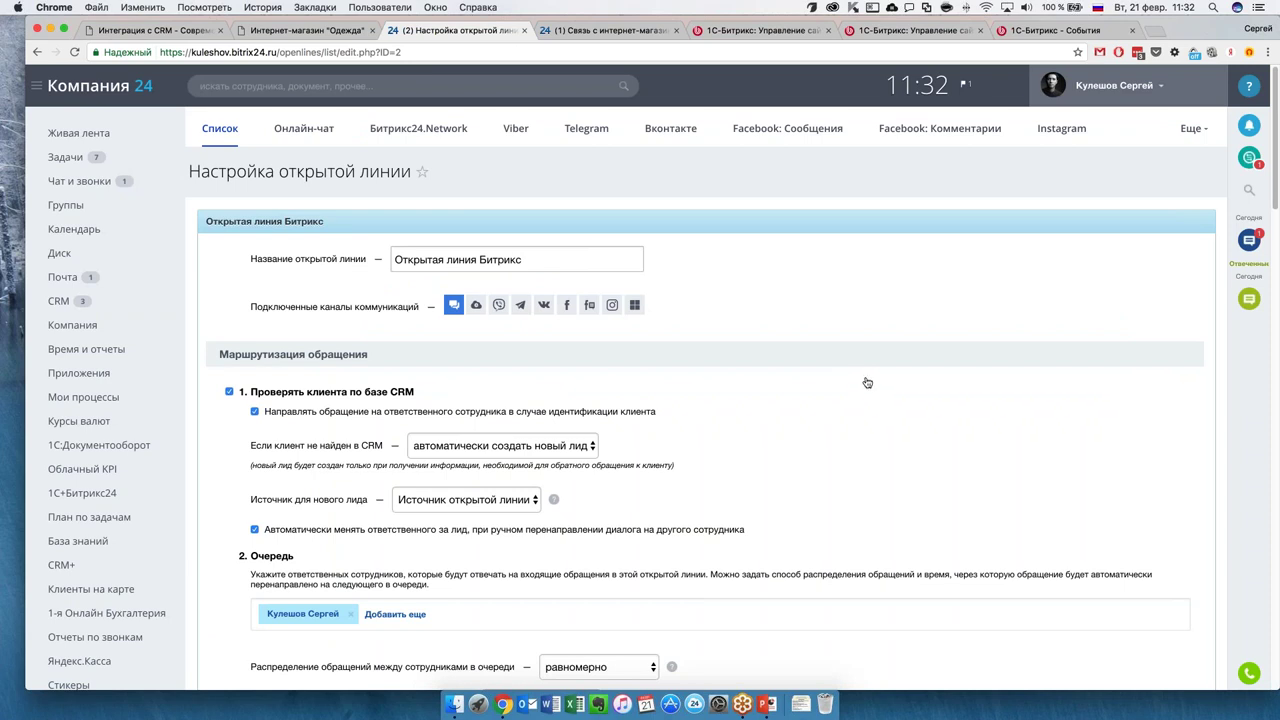
# Save the open-line settings, check the Open Lines list, and bring up the browser's back history.
pyautogui.scroll(-15, 539, 382)
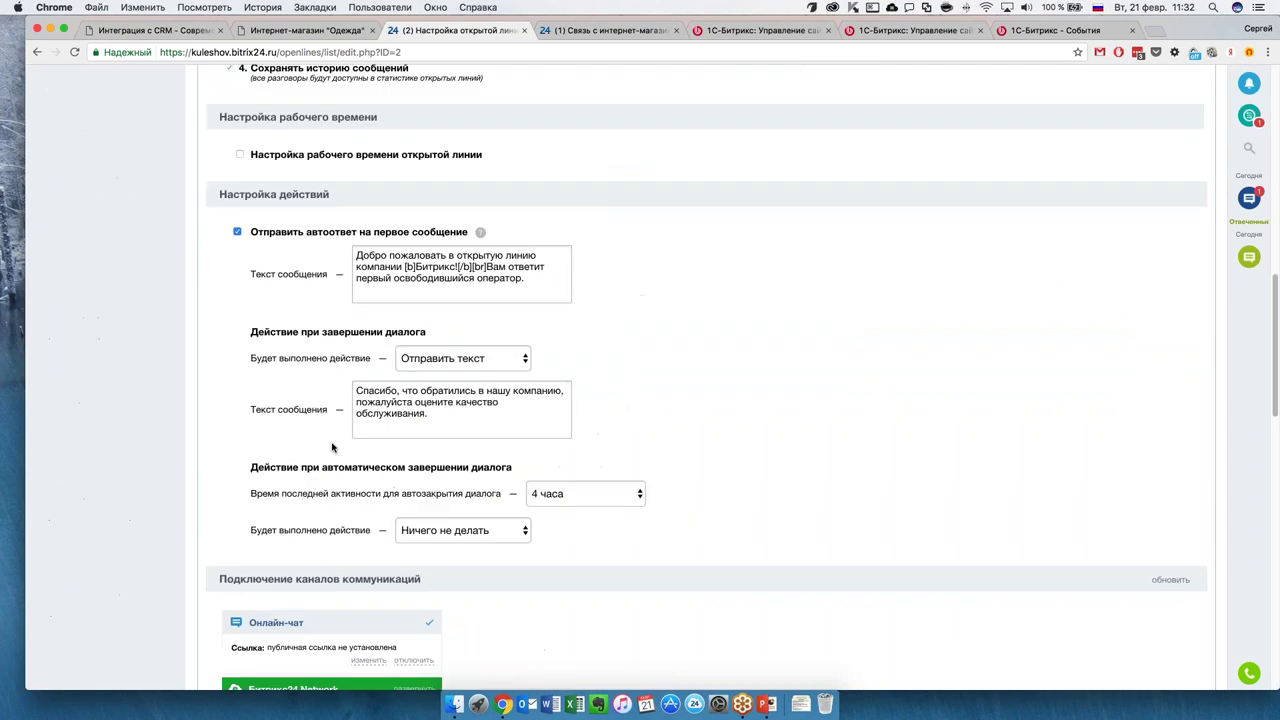
pyautogui.scroll(-10, 316, 508)
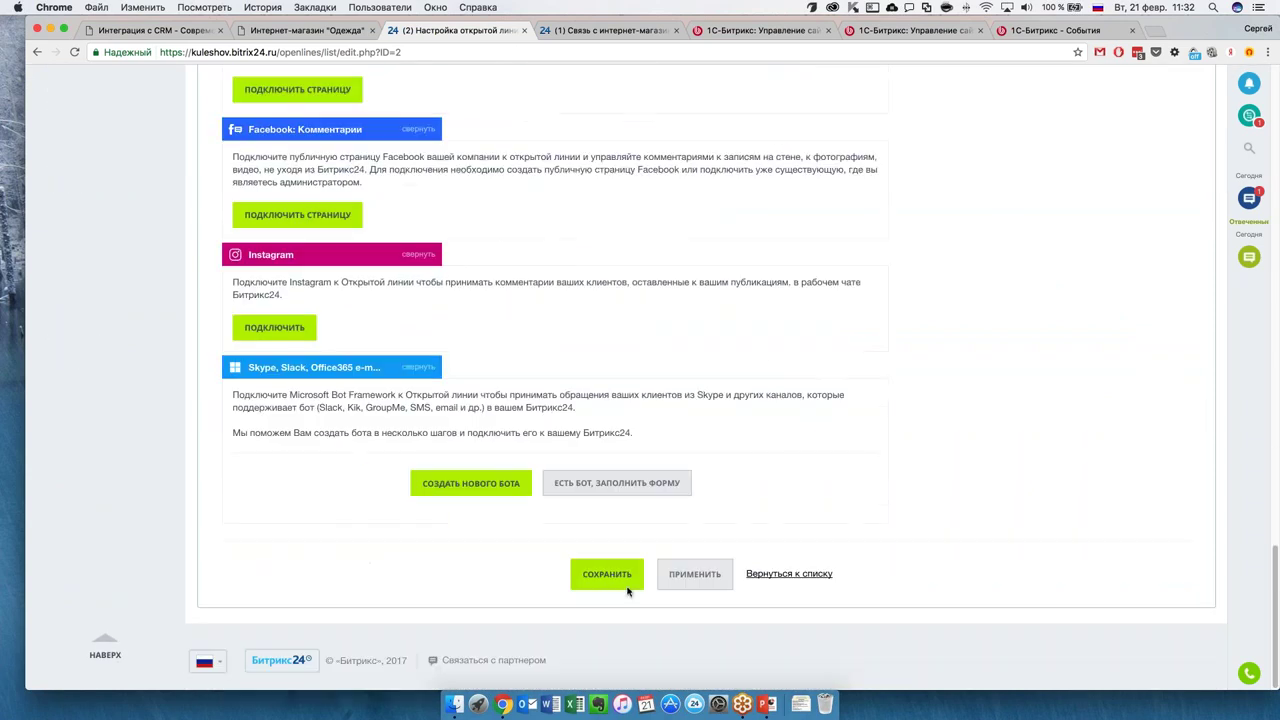
pyautogui.click(613, 578)
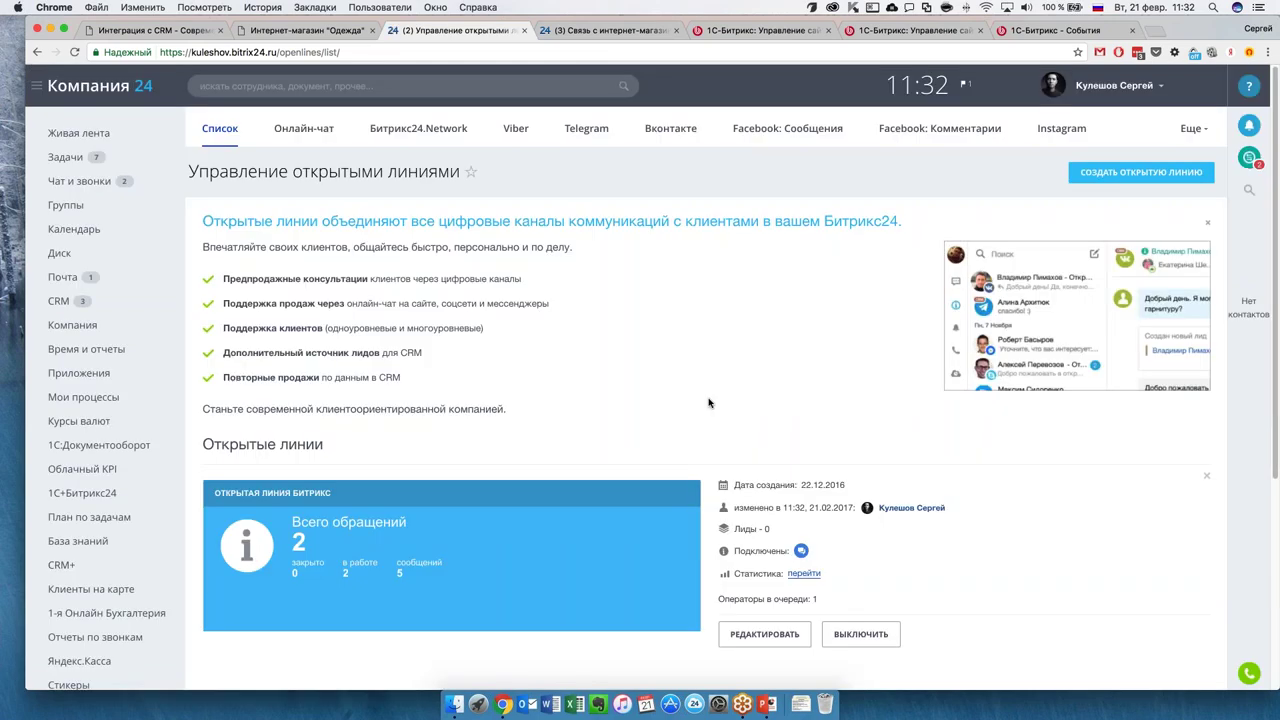
pyautogui.scroll(-2, 625, 455)
pyautogui.scroll(2, 660, 410)
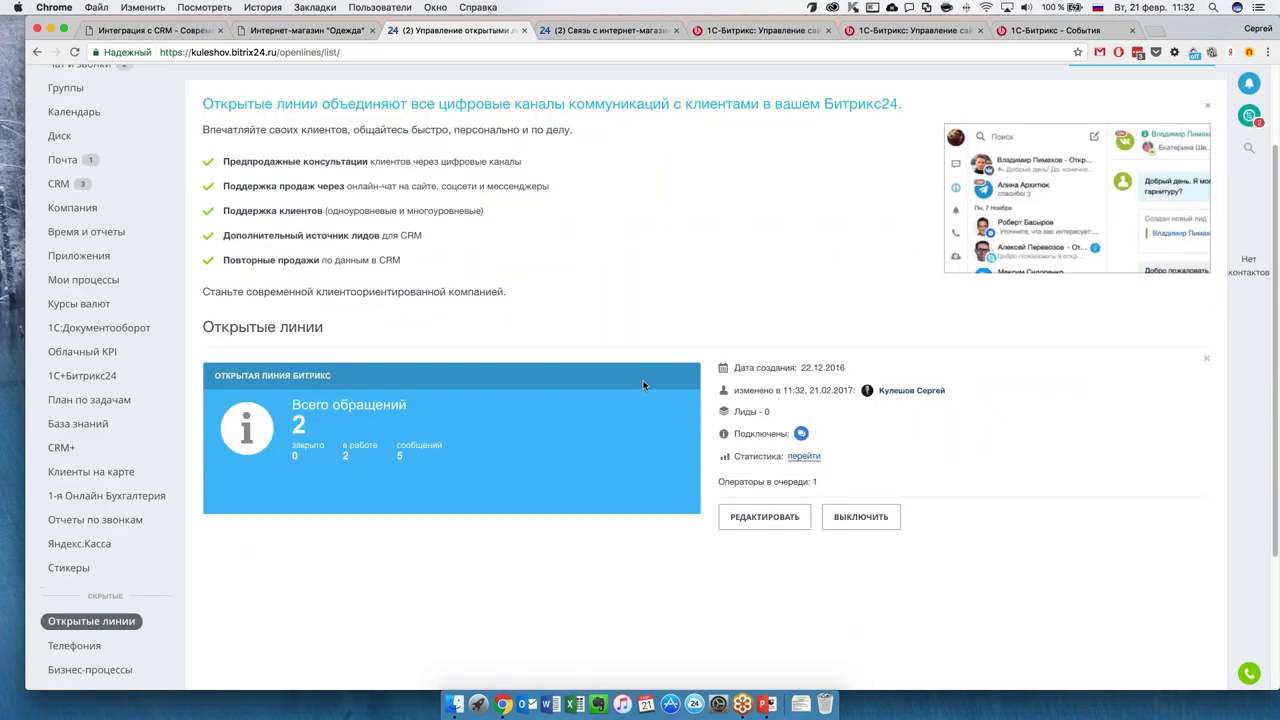
pyautogui.scroll(2, 612, 418)
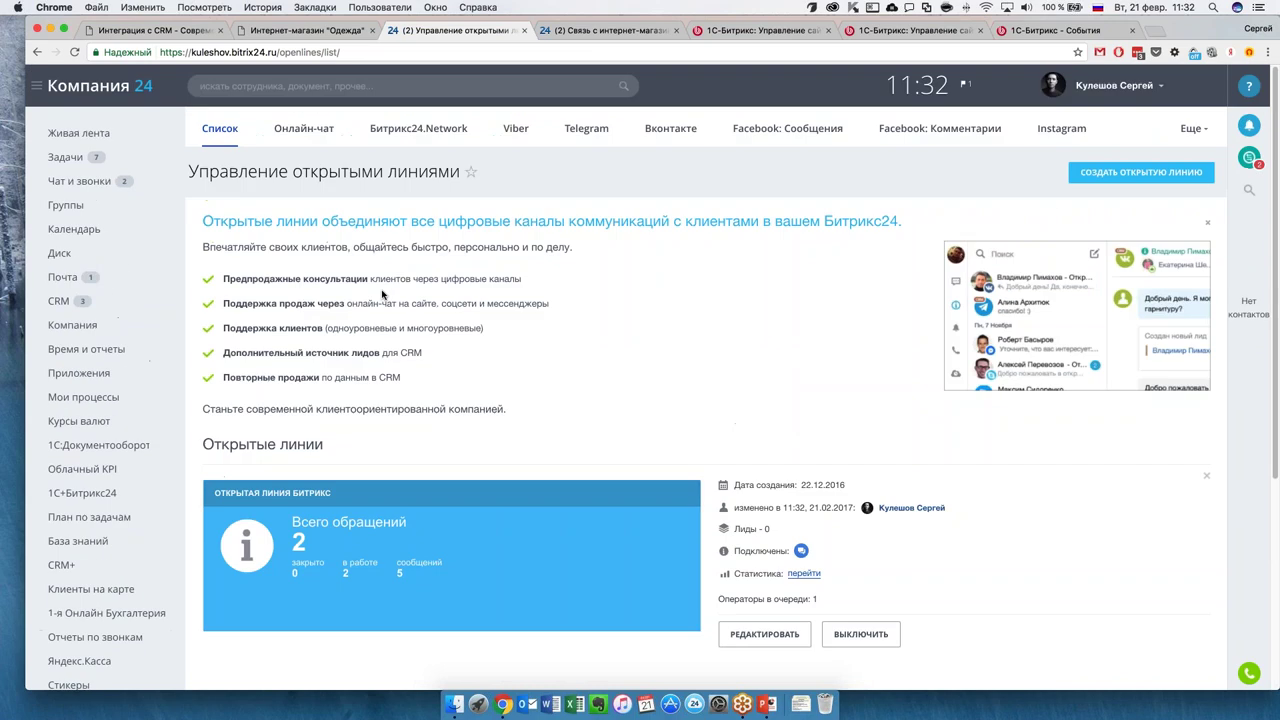
pyautogui.rightClick(37, 53)
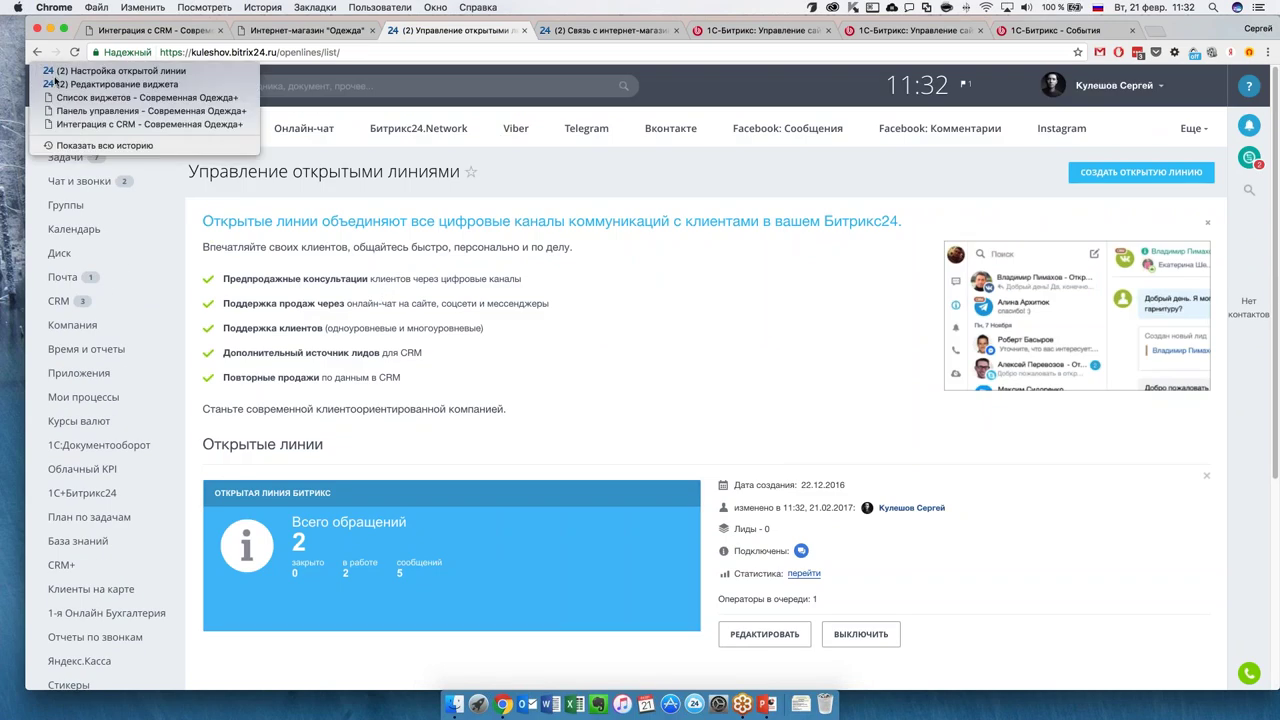
# Return to the Список виджетов page from the back history and look it over.
pyautogui.click(94, 102)
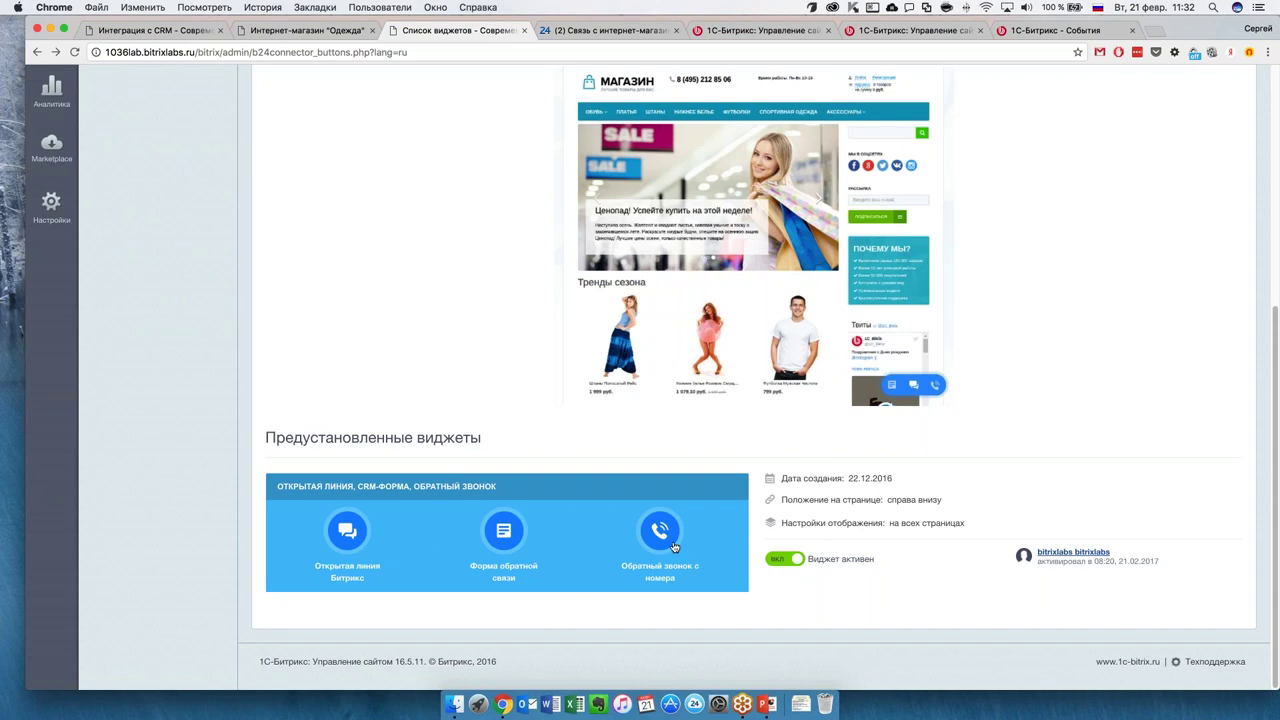
pyautogui.scroll(2, 390, 468)
pyautogui.scroll(6, 578, 505)
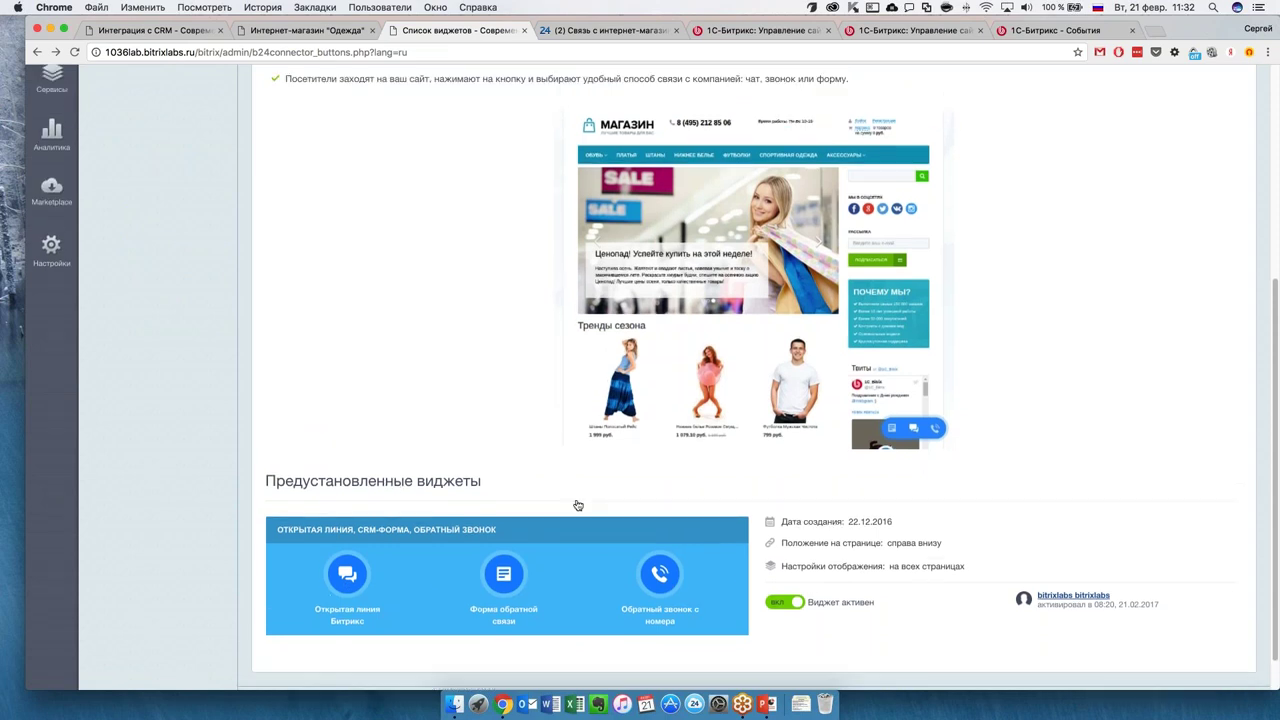
pyautogui.scroll(-5, 556, 500)
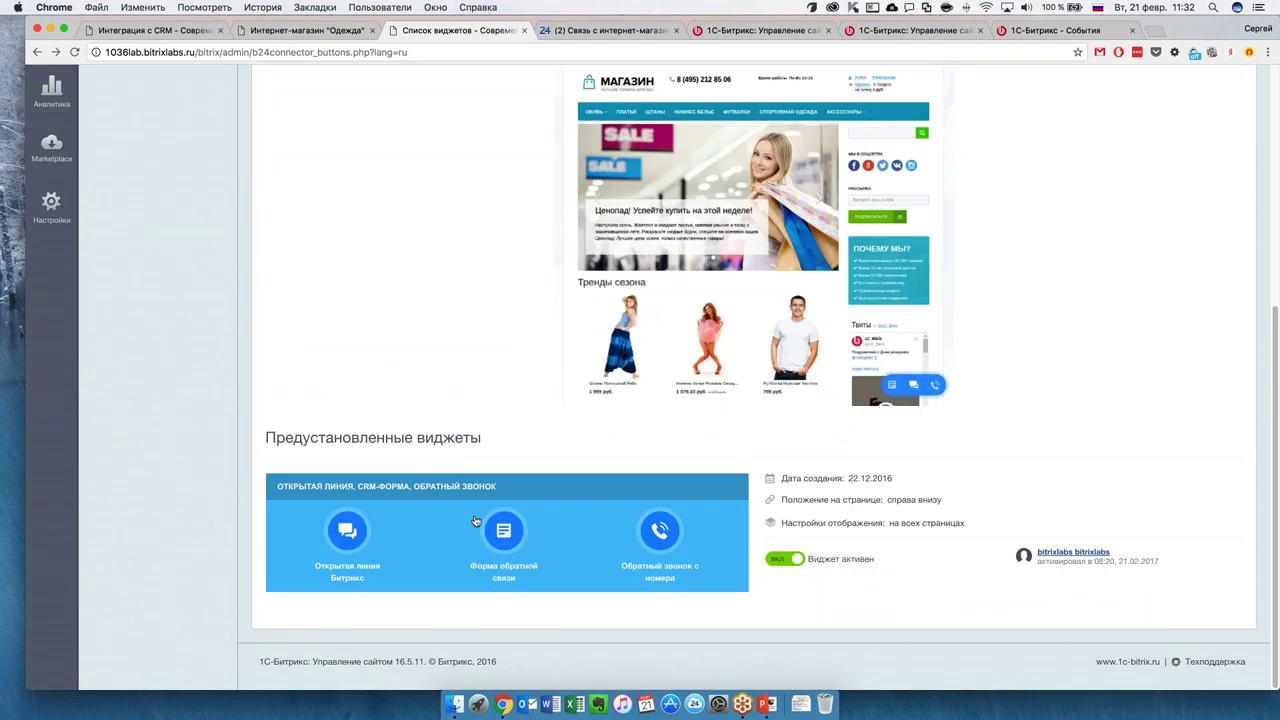
pyautogui.scroll(5, 478, 516)
pyautogui.scroll(3, 478, 516)
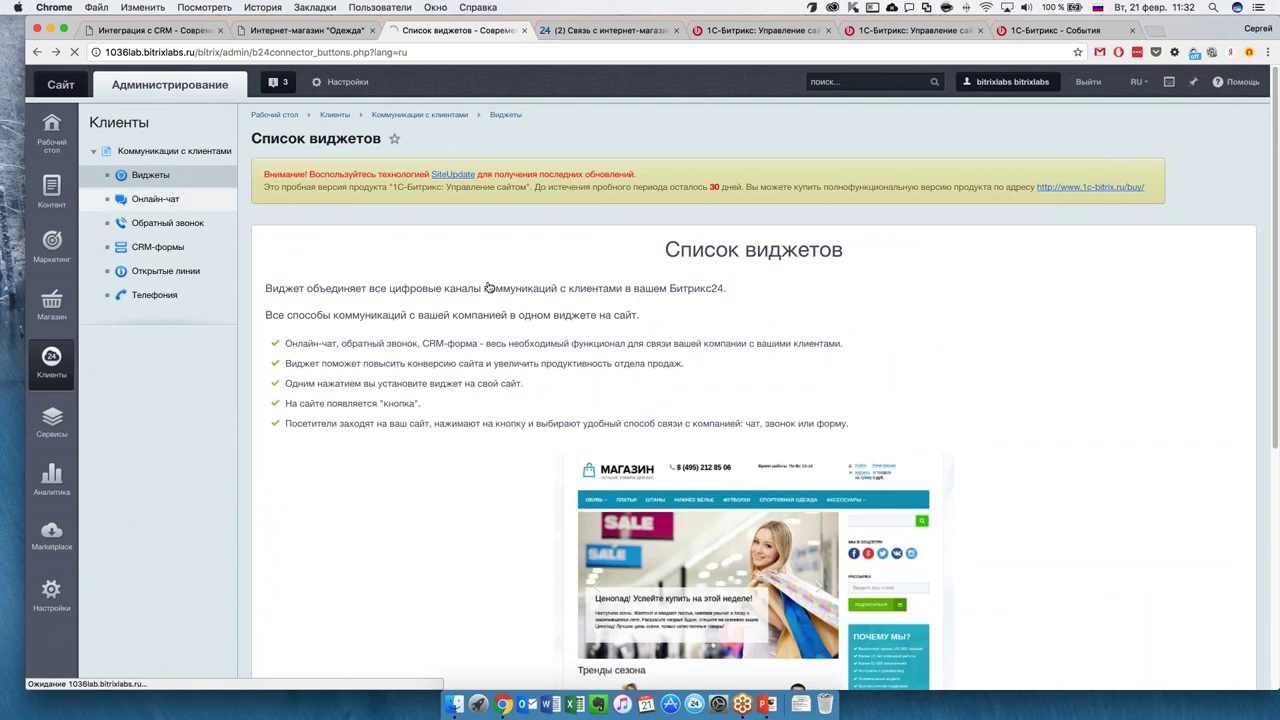
# Review the Онлайн-чат and Обратный звонок widget pages from the Клиенты sidebar.
pyautogui.click(187, 203)
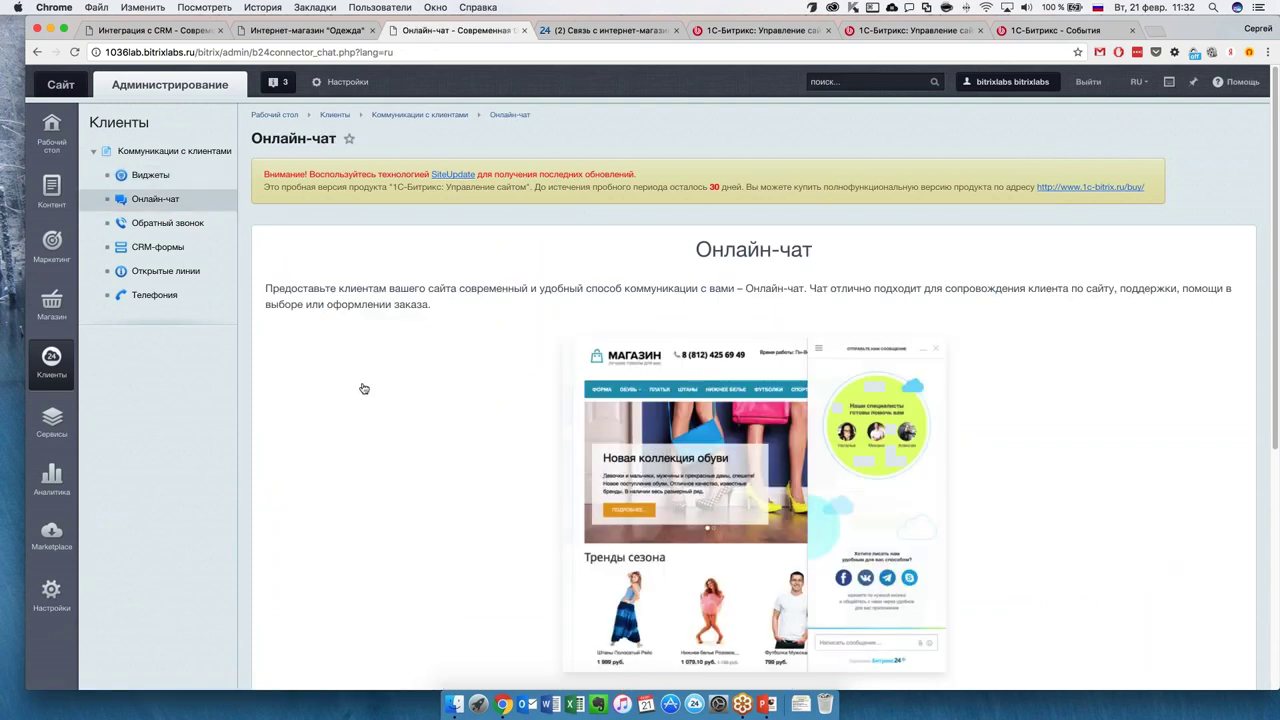
pyautogui.scroll(-5, 364, 389)
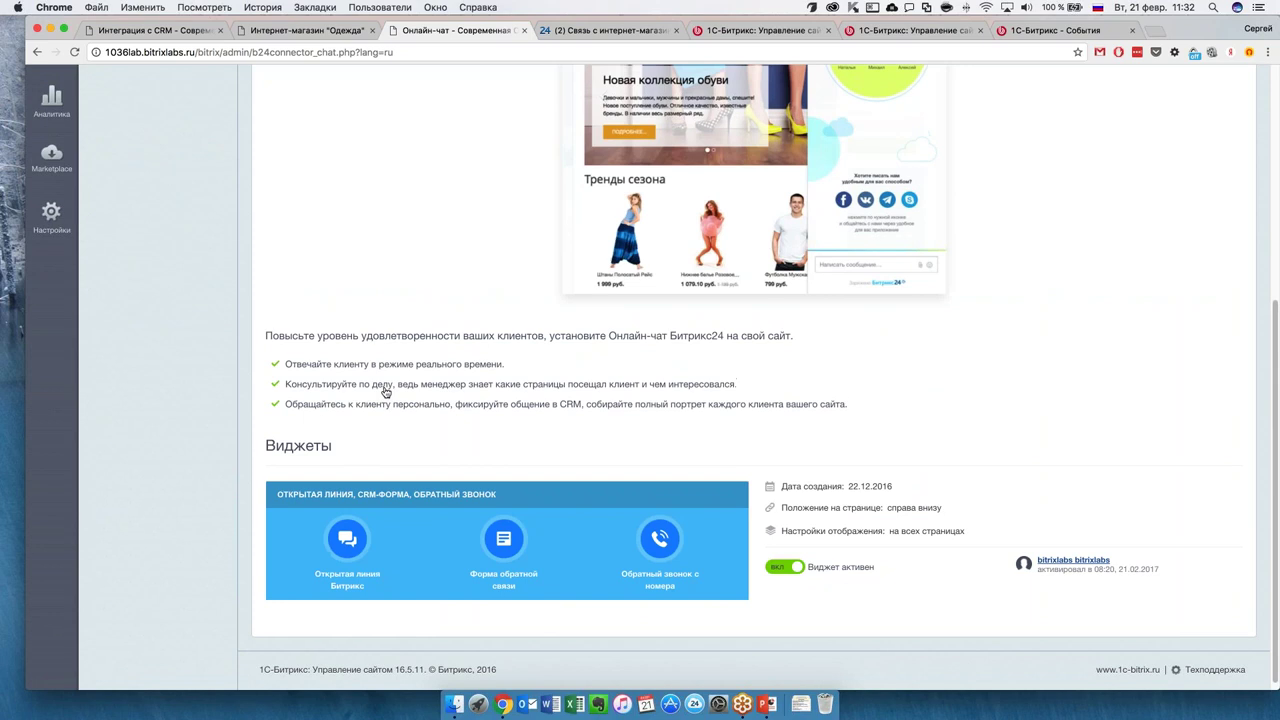
pyautogui.scroll(5, 458, 415)
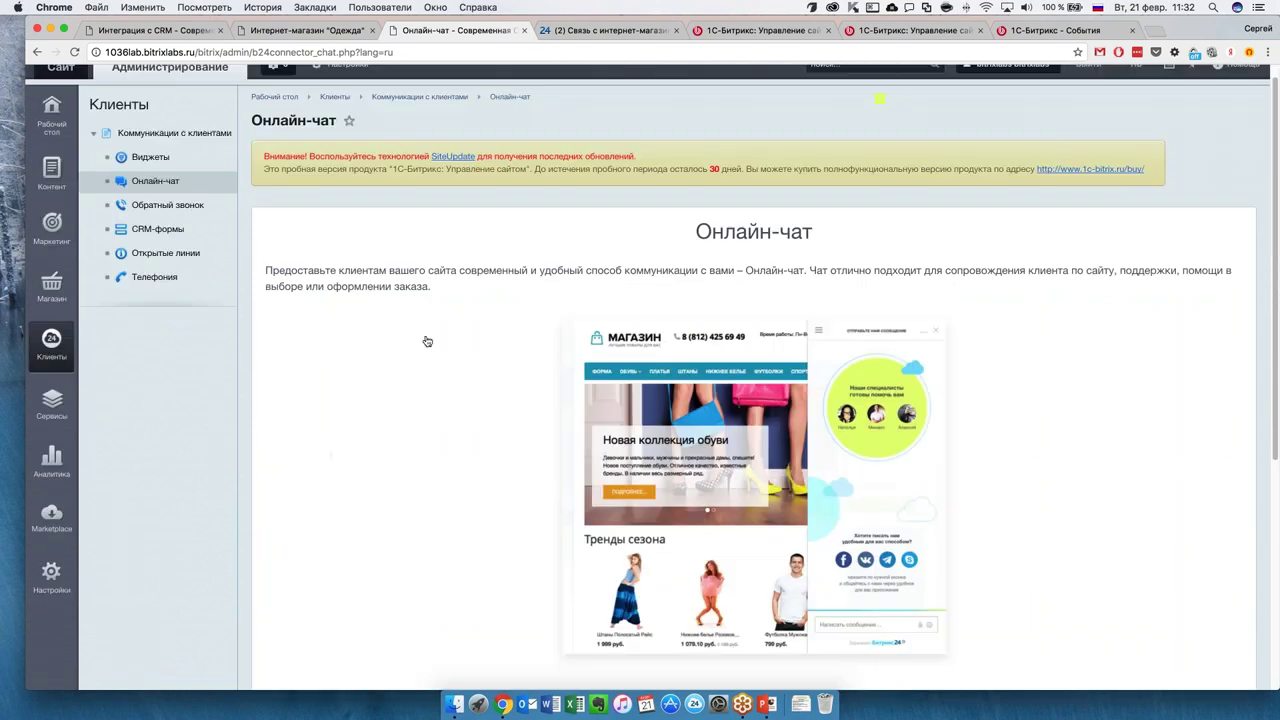
pyautogui.click(188, 215)
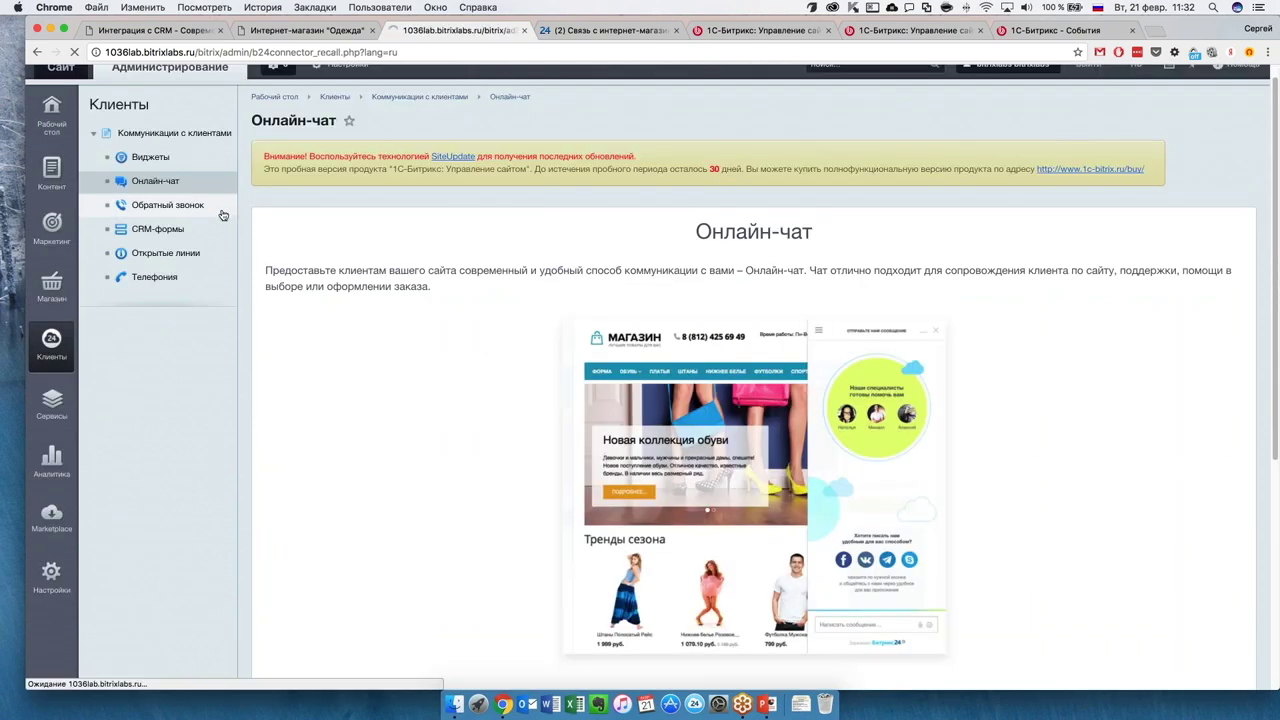
pyautogui.scroll(-5, 403, 363)
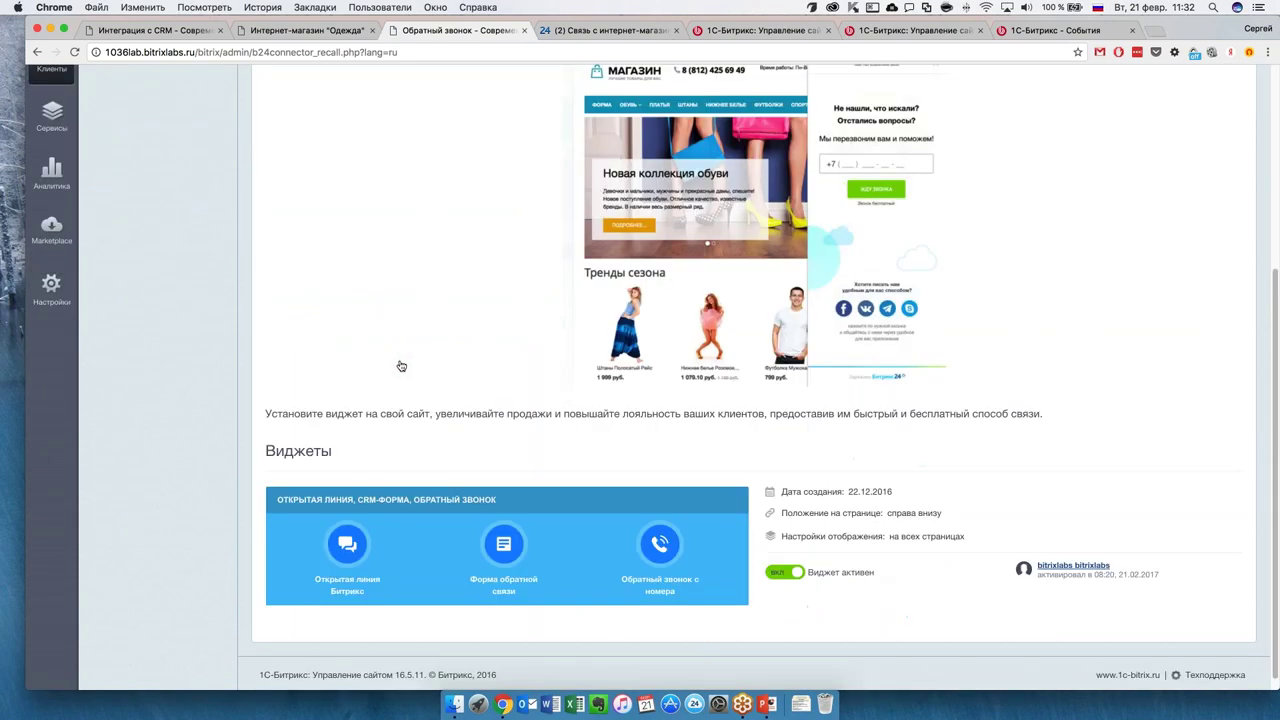
pyautogui.scroll(5, 391, 352)
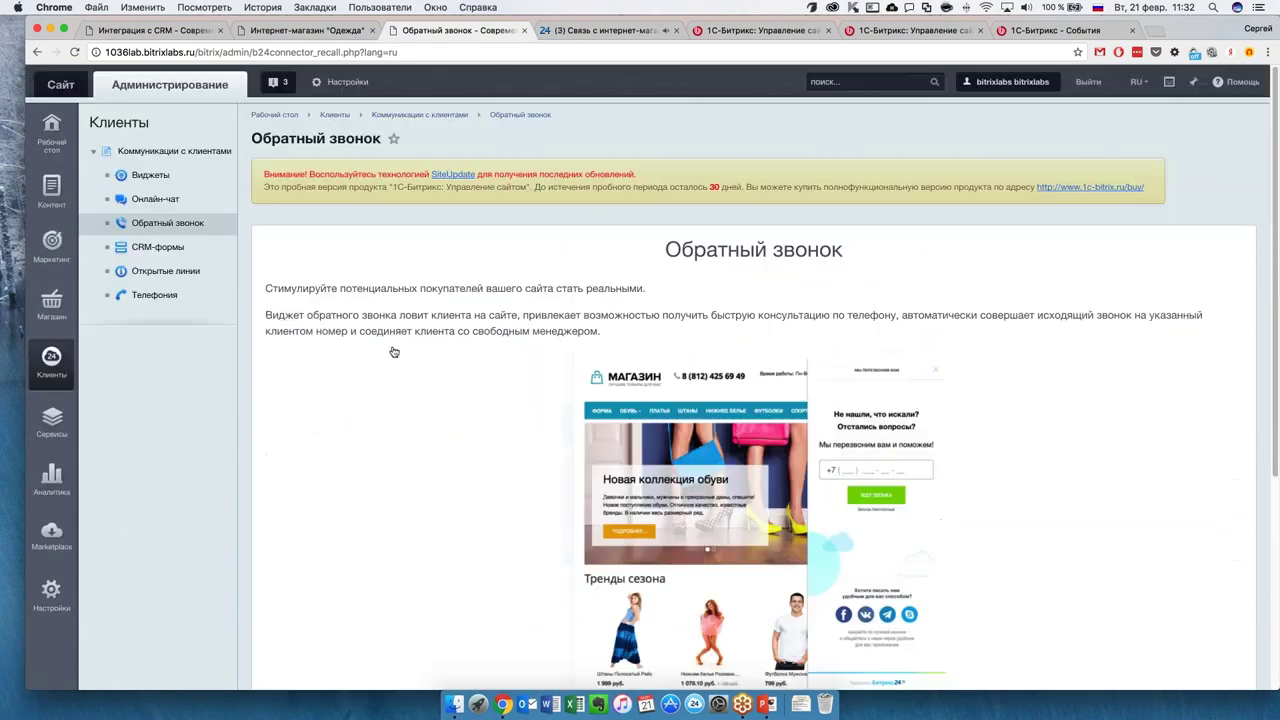
pyautogui.click(185, 251)
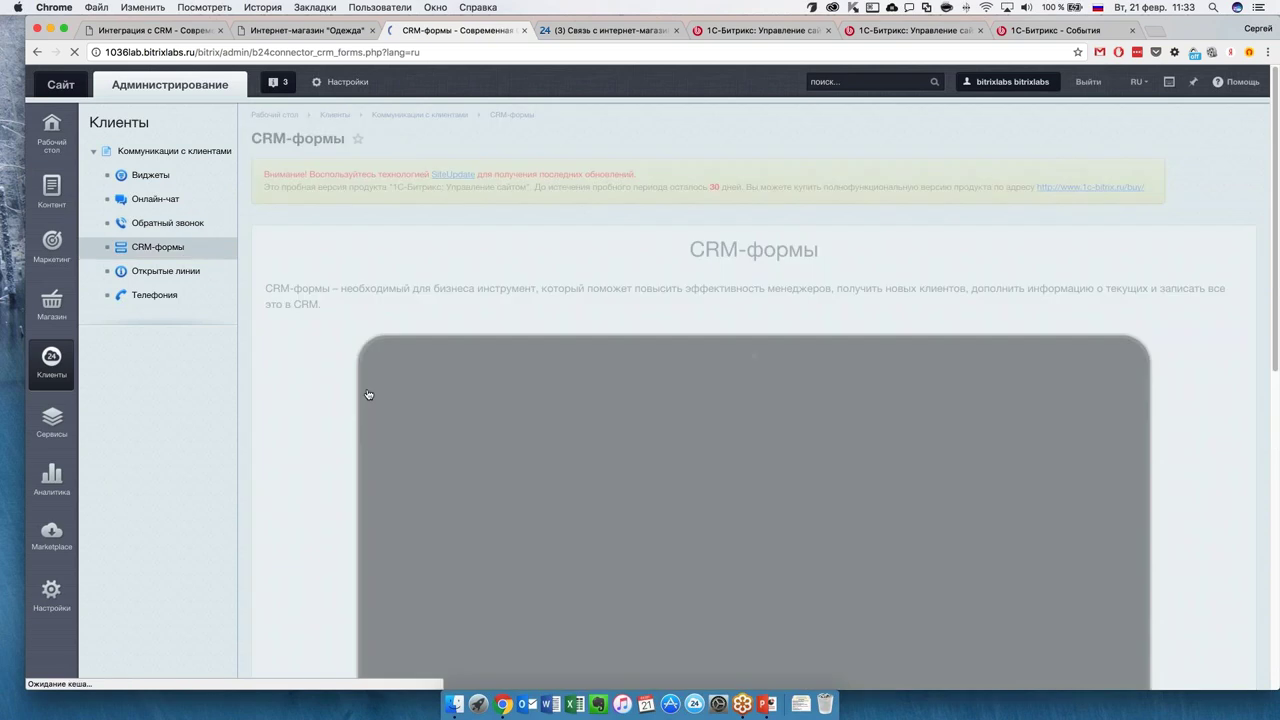
# Scroll through the CRM-формы page to review its form types and demo video.
pyautogui.scroll(-10, 334, 395)
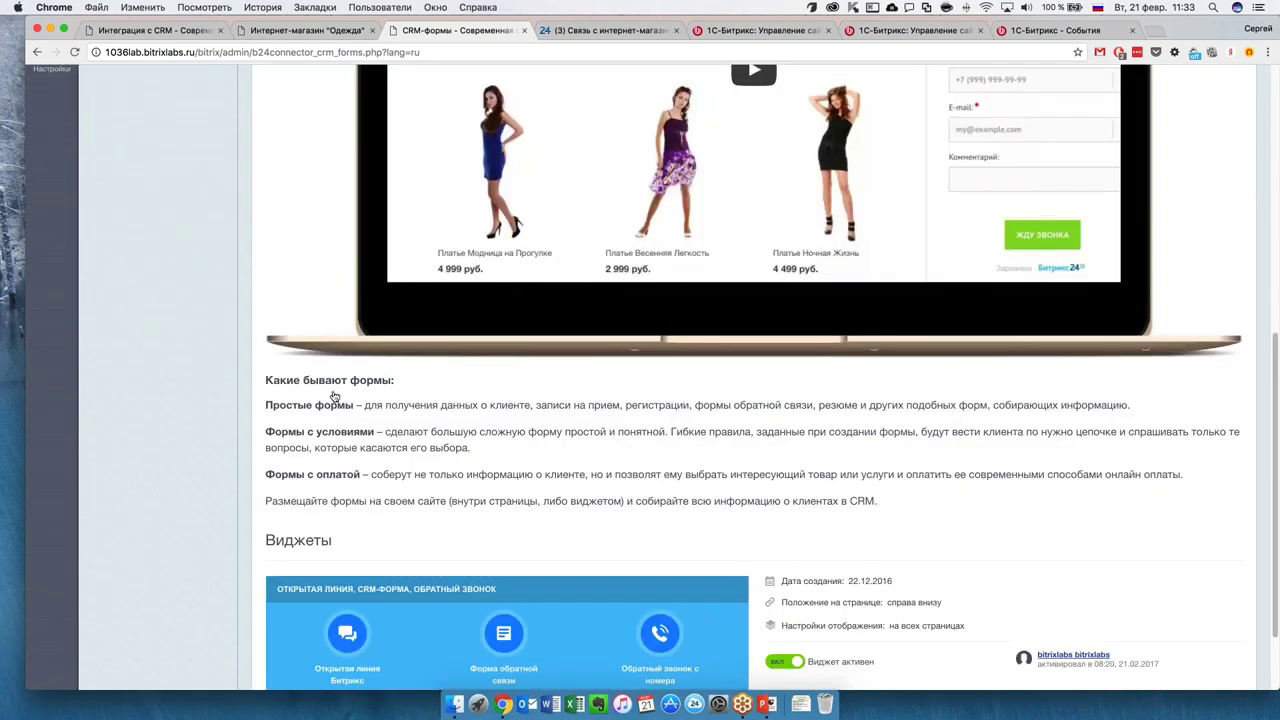
pyautogui.scroll(-1, 334, 395)
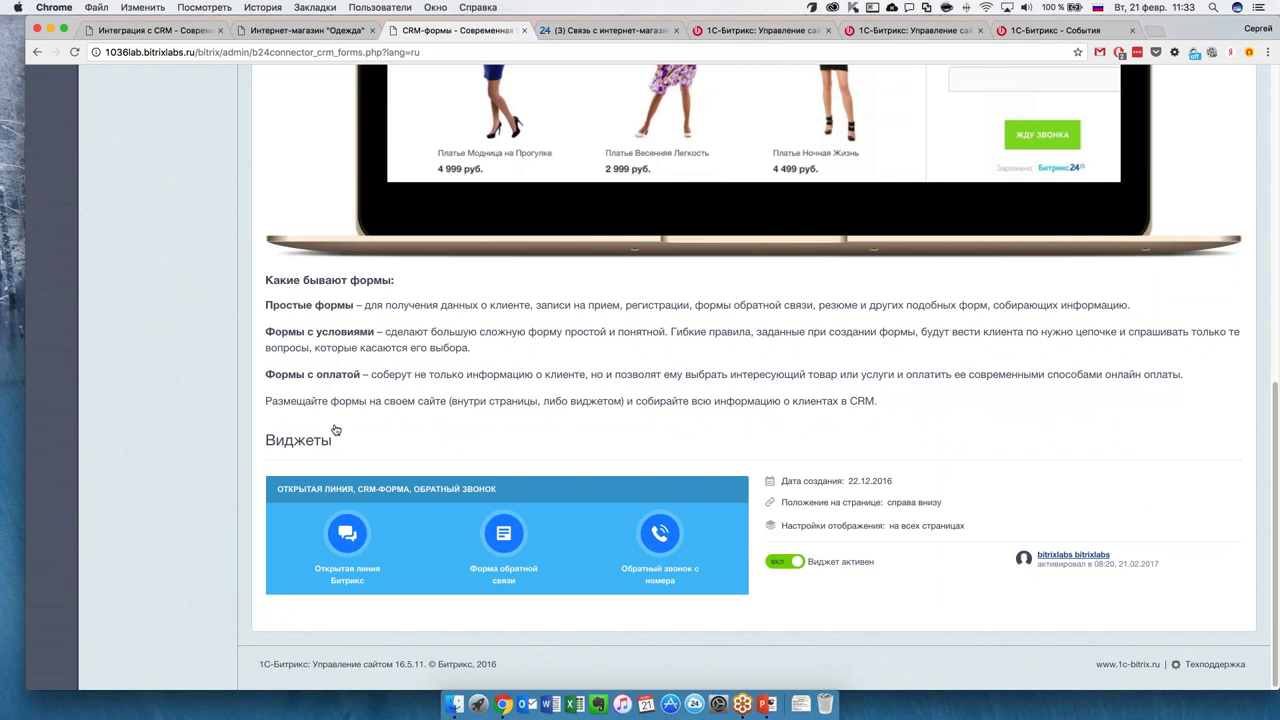
pyautogui.scroll(10, 305, 430)
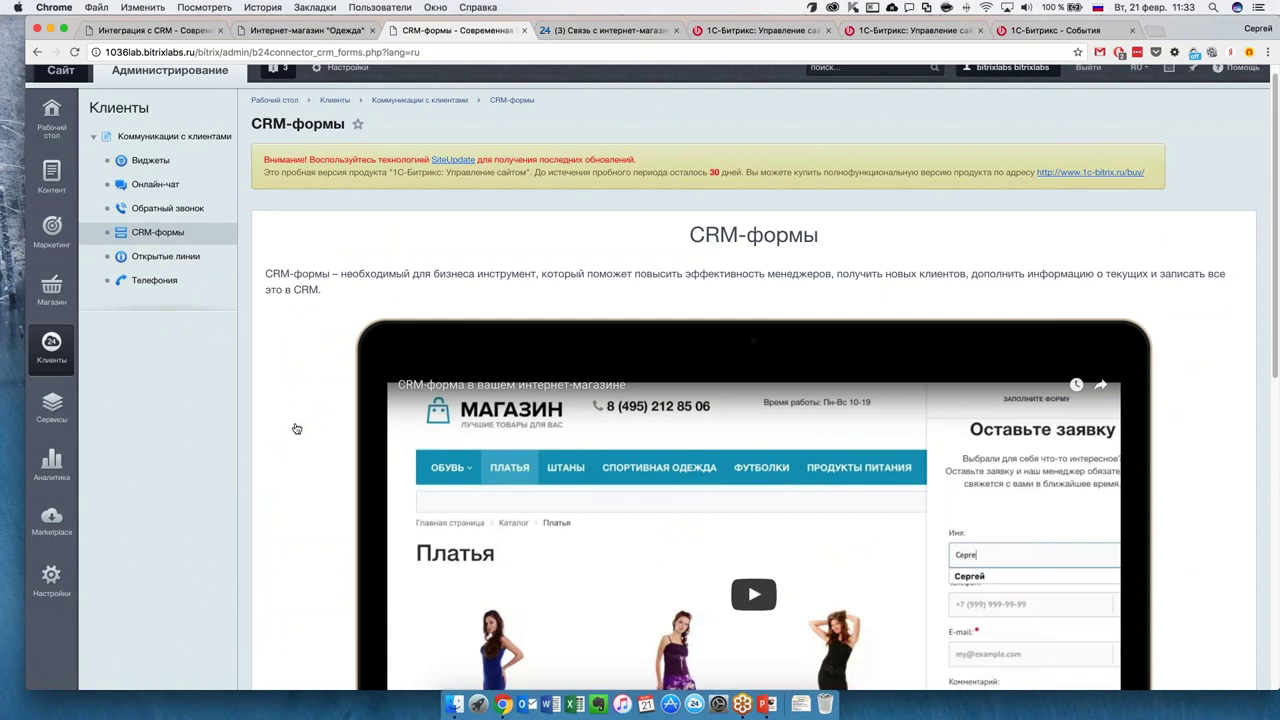
pyautogui.scroll(-3, 321, 430)
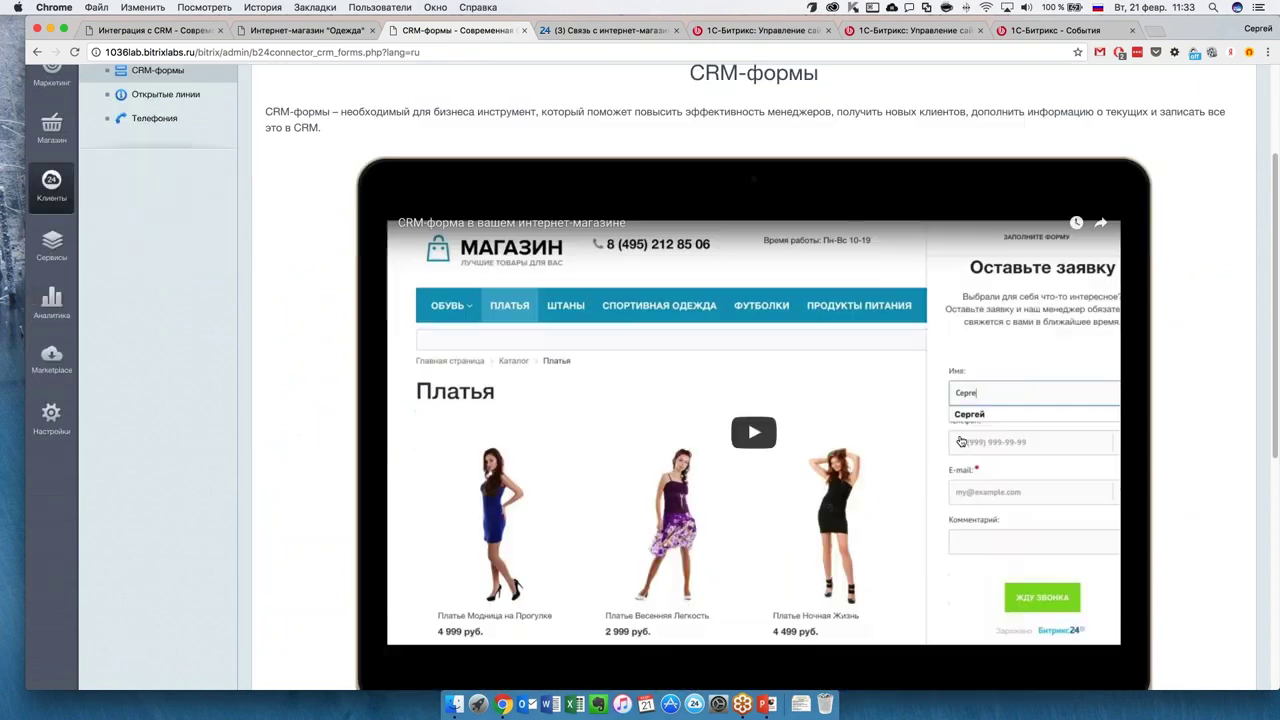
pyautogui.scroll(2, 323, 364)
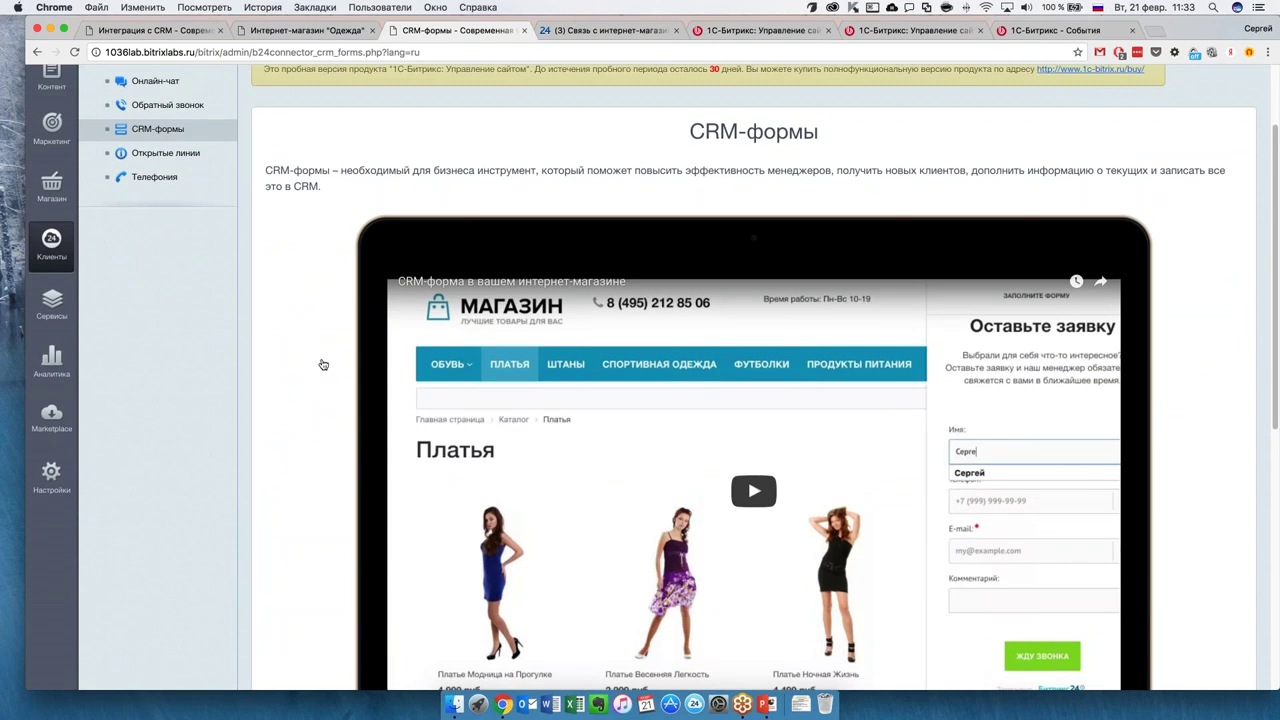
pyautogui.scroll(3, 323, 364)
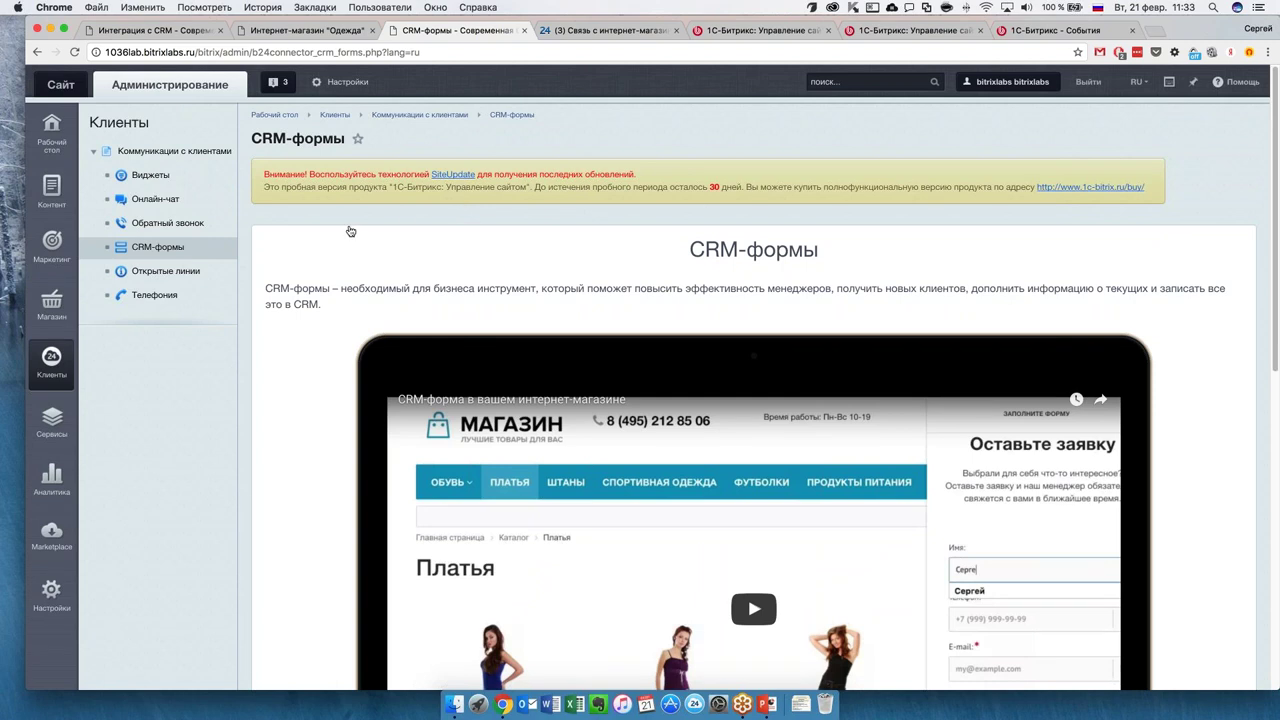
# Open Магазин › Заказы to list store orders №1 to №5.
pyautogui.click(62, 305)
pyautogui.click(101, 155)
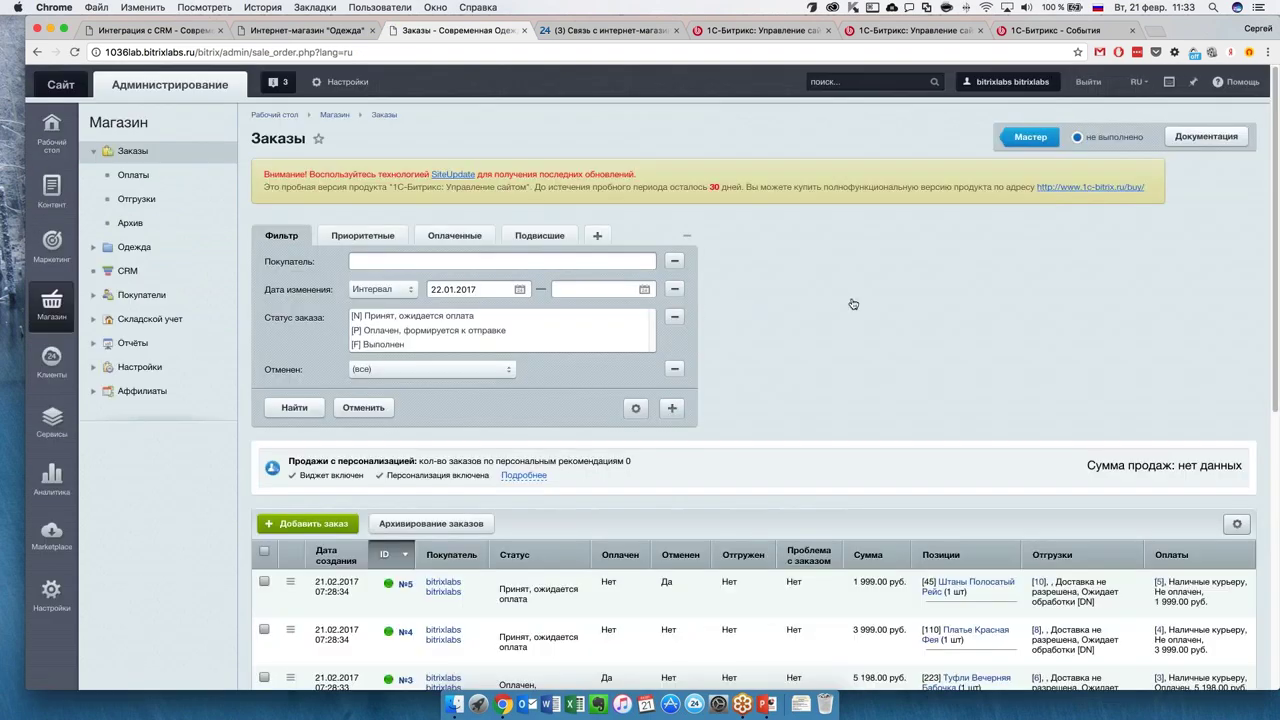
pyautogui.scroll(-5, 851, 303)
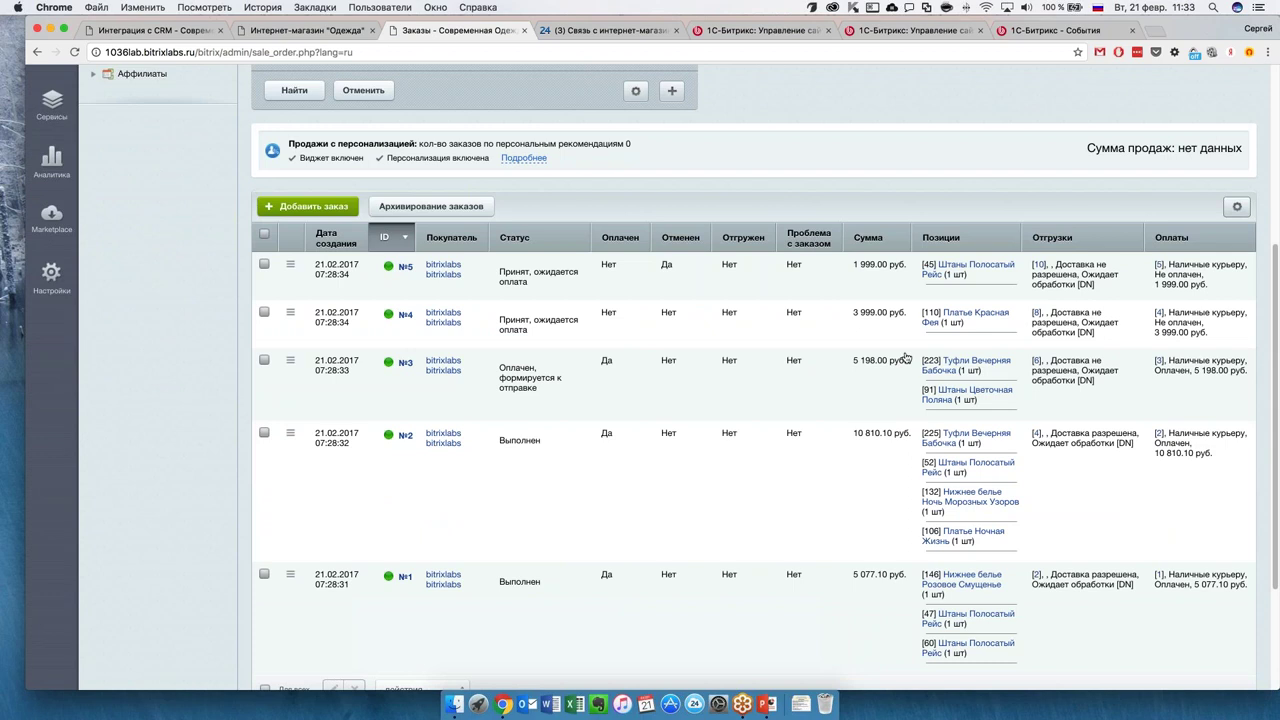
pyautogui.scroll(3, 743, 343)
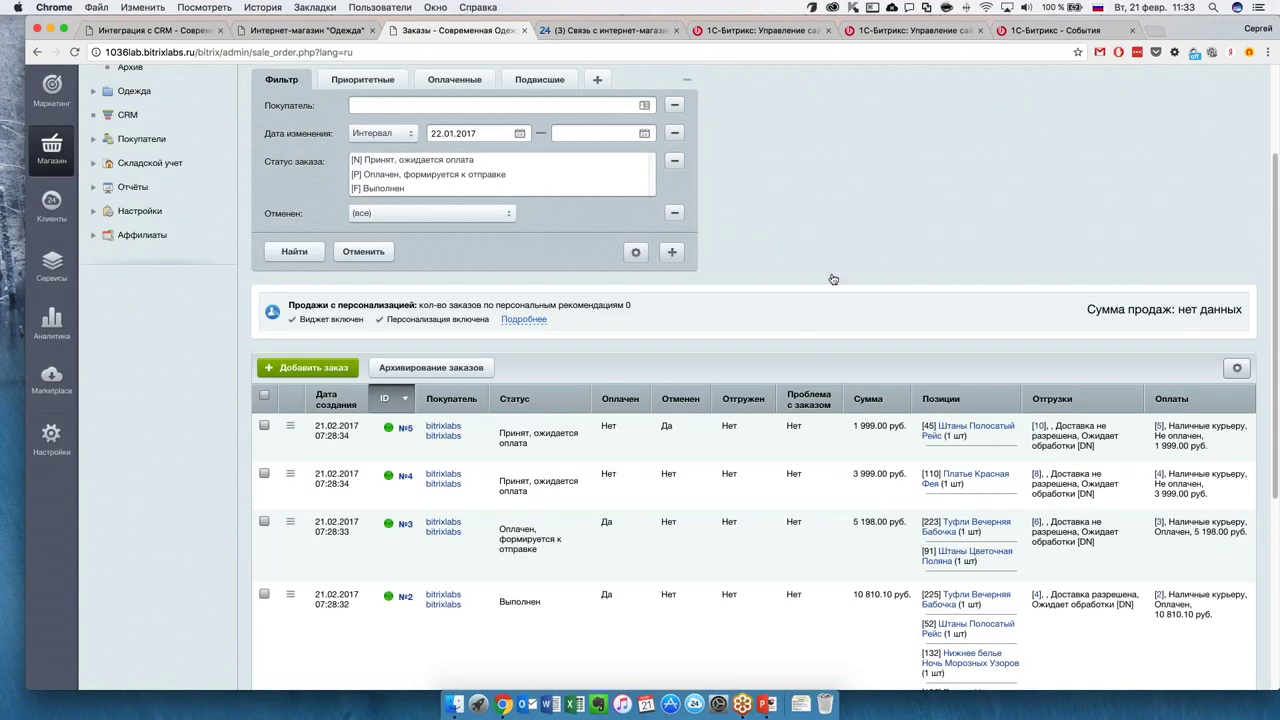
pyautogui.scroll(2, 830, 257)
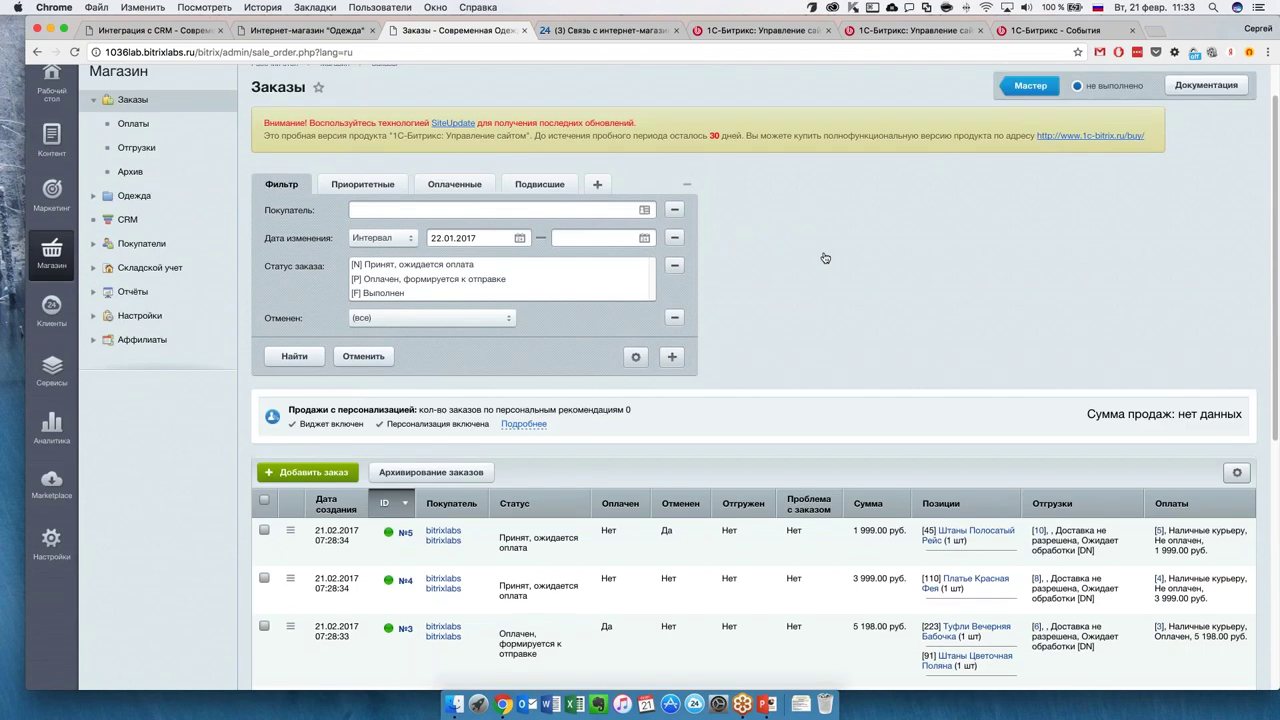
# Glance at the Bitrix24 Живая лента feed, then return to the orders list.
pyautogui.click(628, 31)
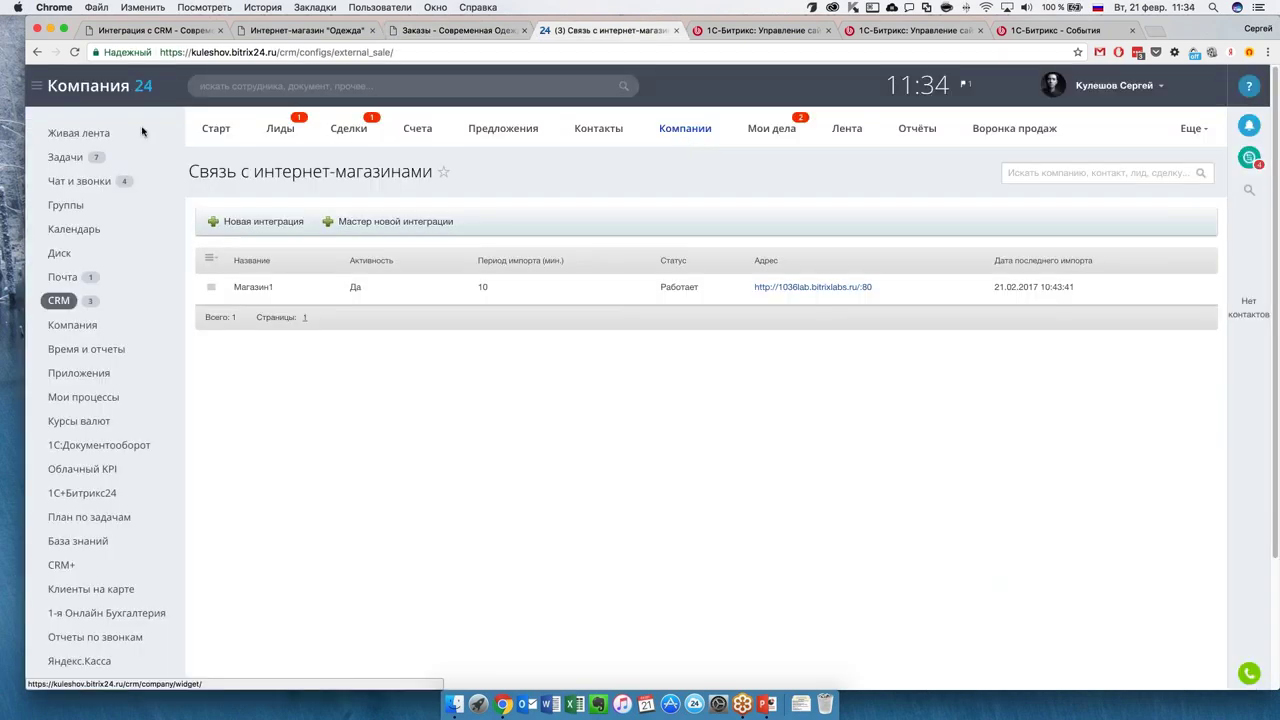
pyautogui.click(100, 137)
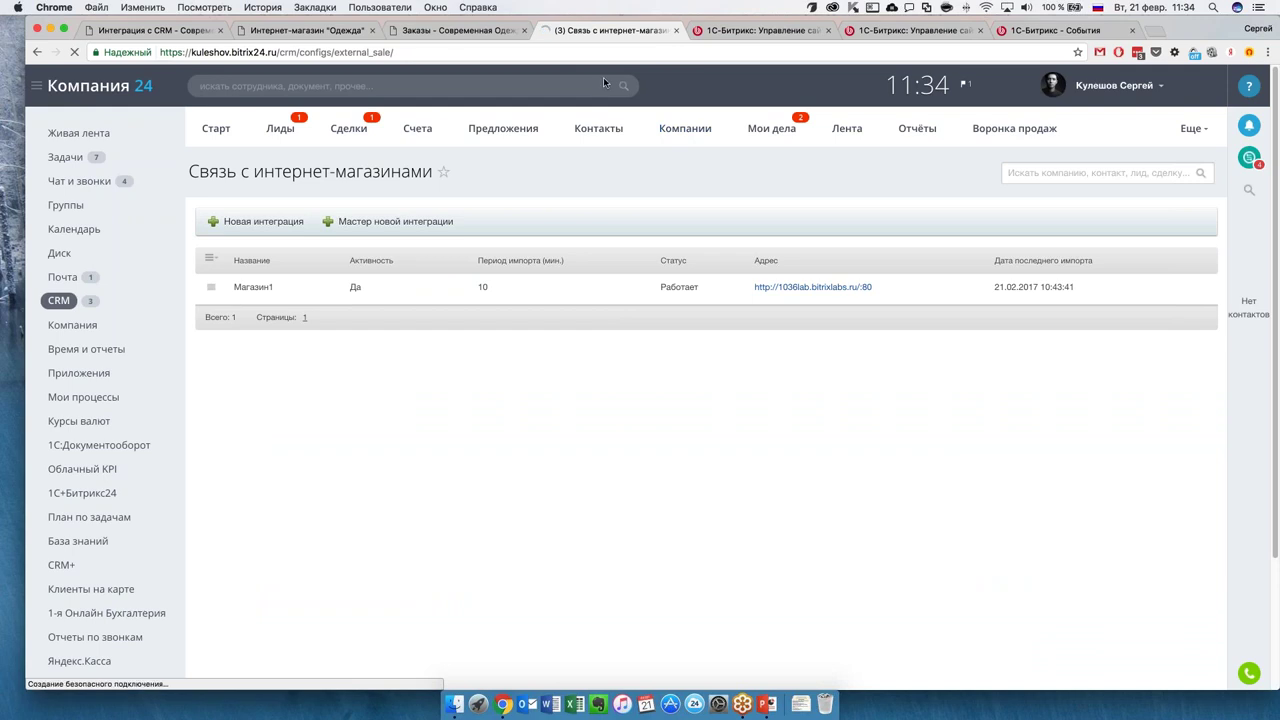
pyautogui.click(461, 31)
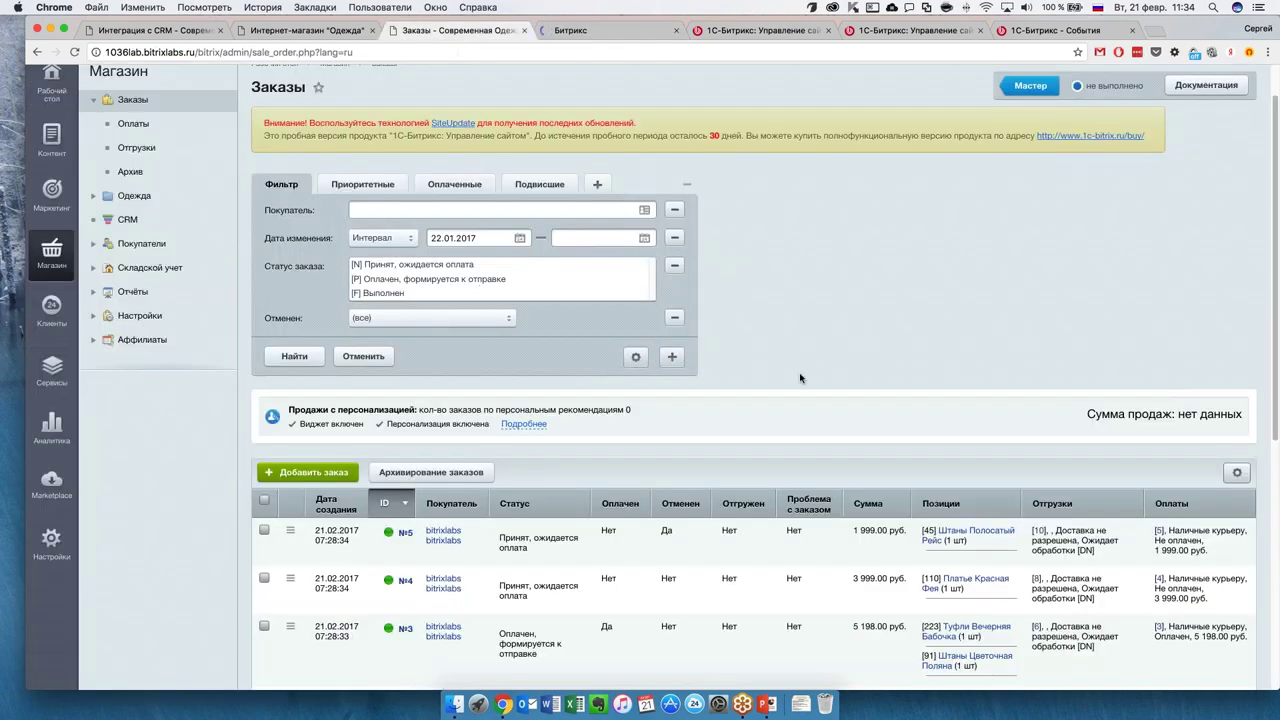
# Open the buyer profile of the customer who placed order №5.
pyautogui.scroll(-2, 800, 380)
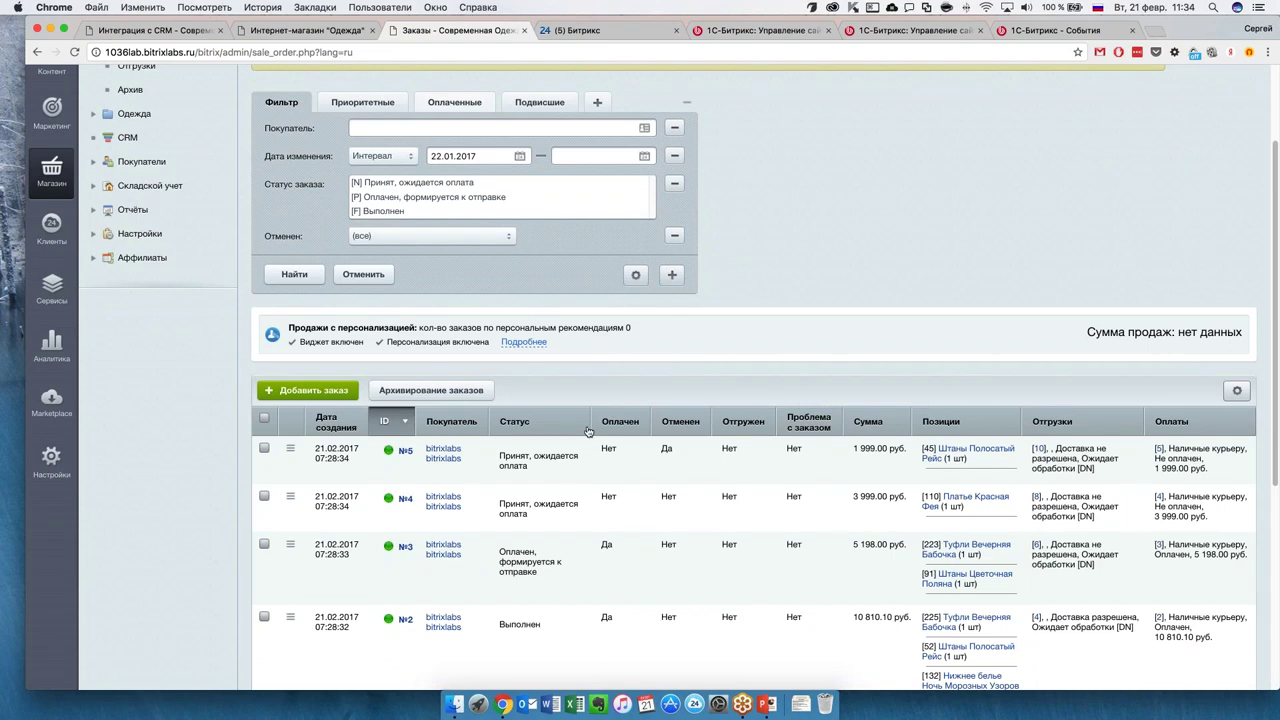
pyautogui.scroll(-5, 591, 434)
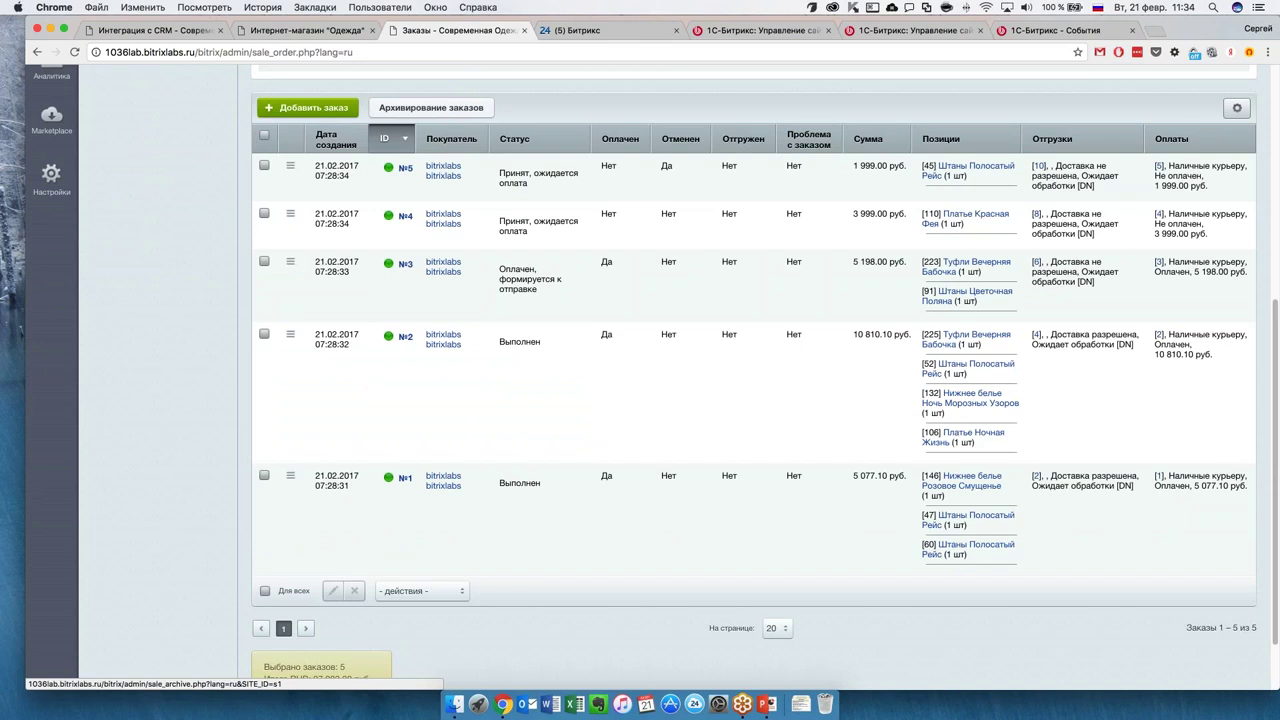
pyautogui.click(443, 173)
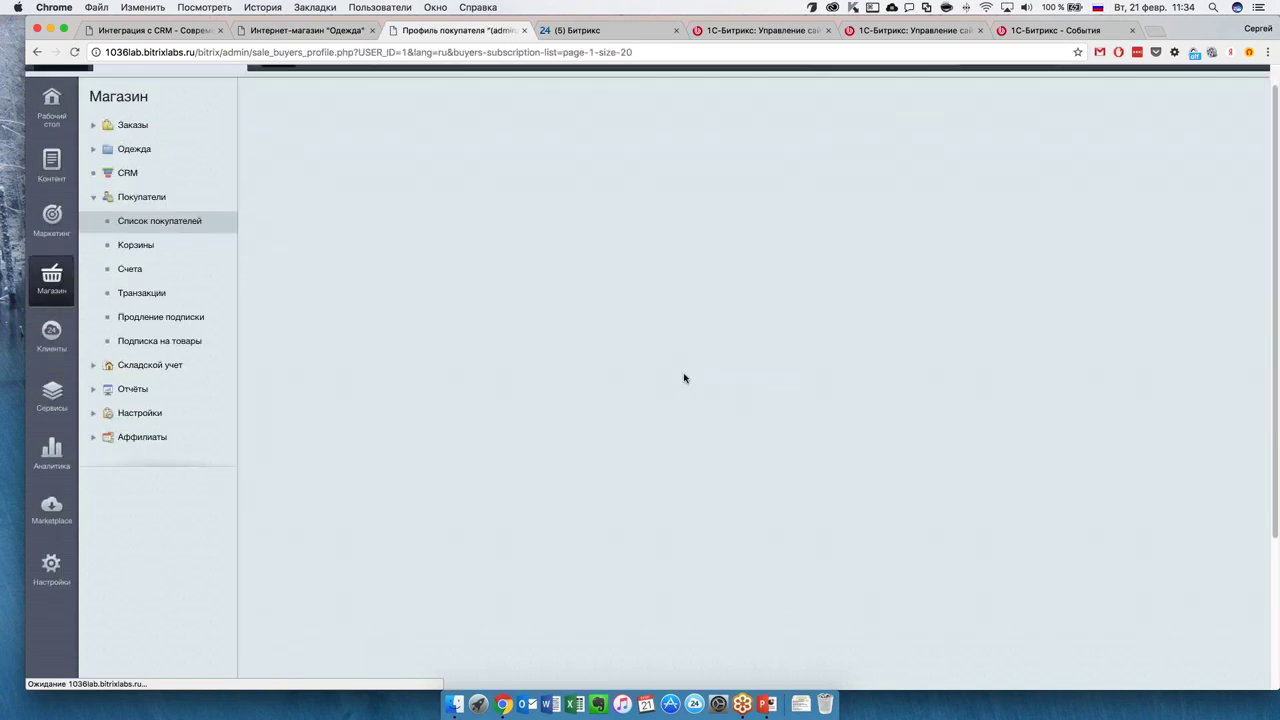
# Review the buyer profile, briefly highlighting the total of paid orders.
pyautogui.scroll(-5, 745, 440)
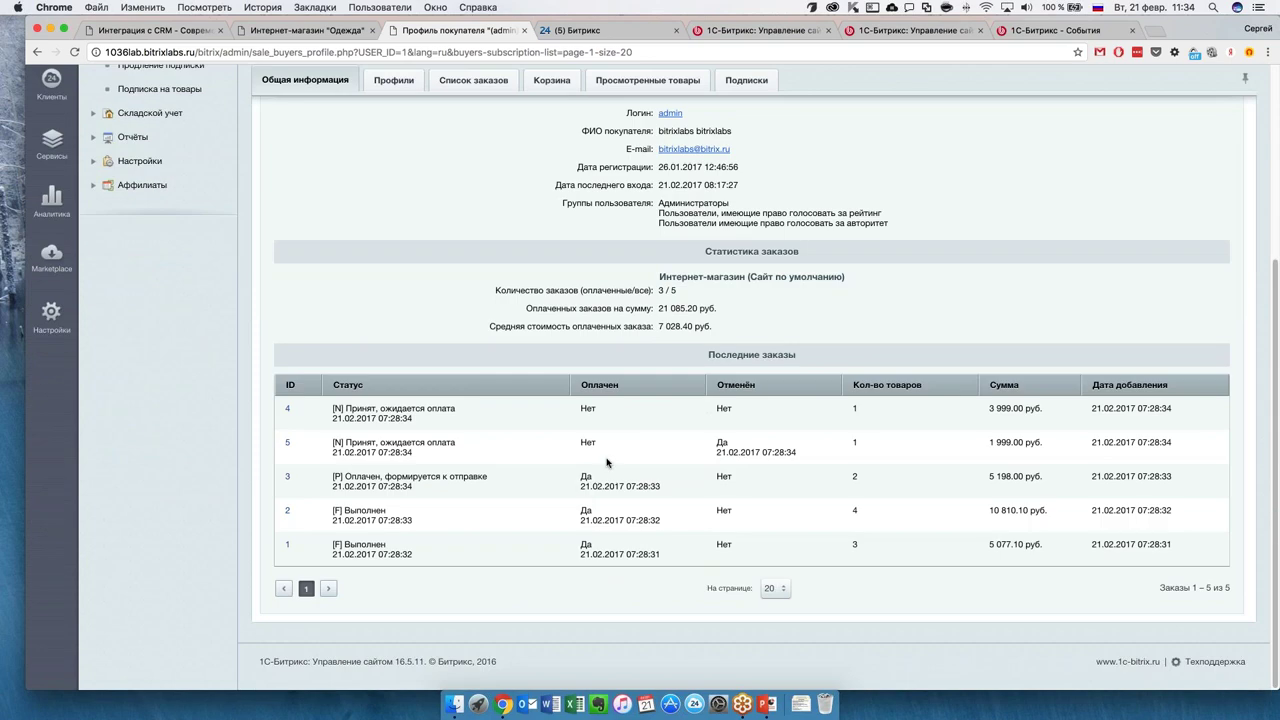
pyautogui.scroll(3, 606, 471)
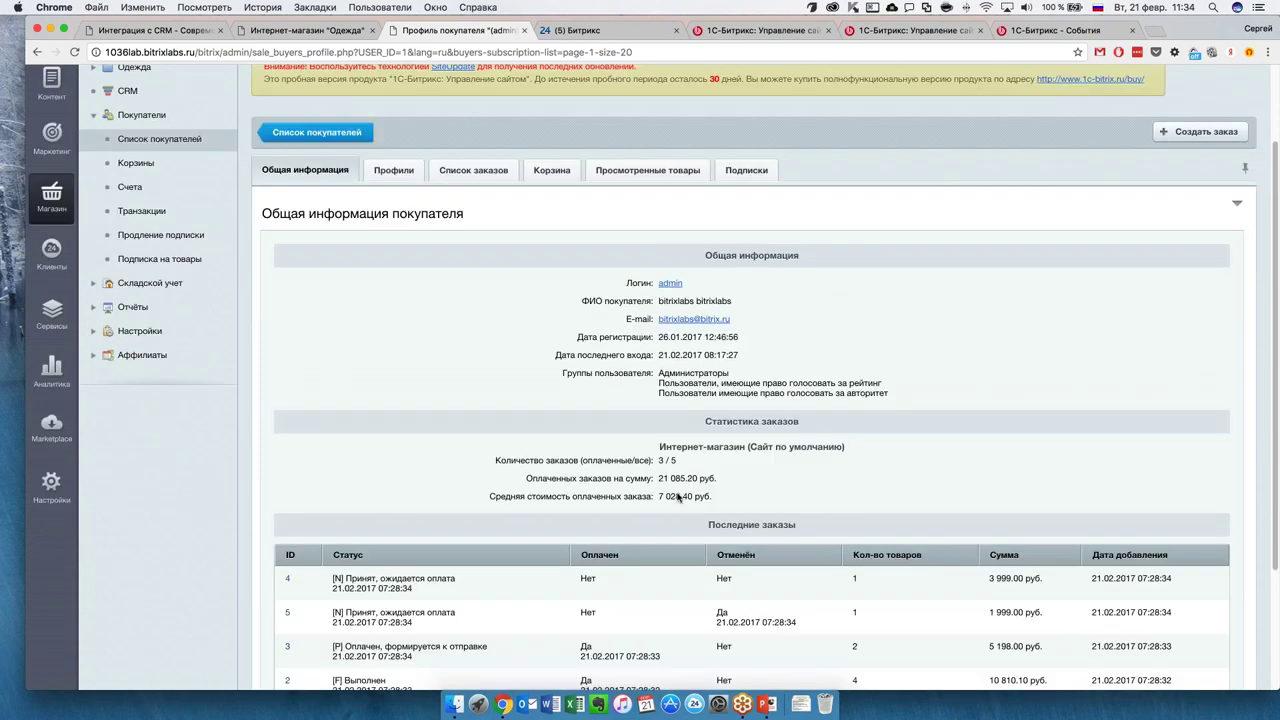
pyautogui.moveTo(658, 479); pyautogui.dragTo(745, 489)
pyautogui.click(580, 455)
pyautogui.scroll(1, 143, 182)
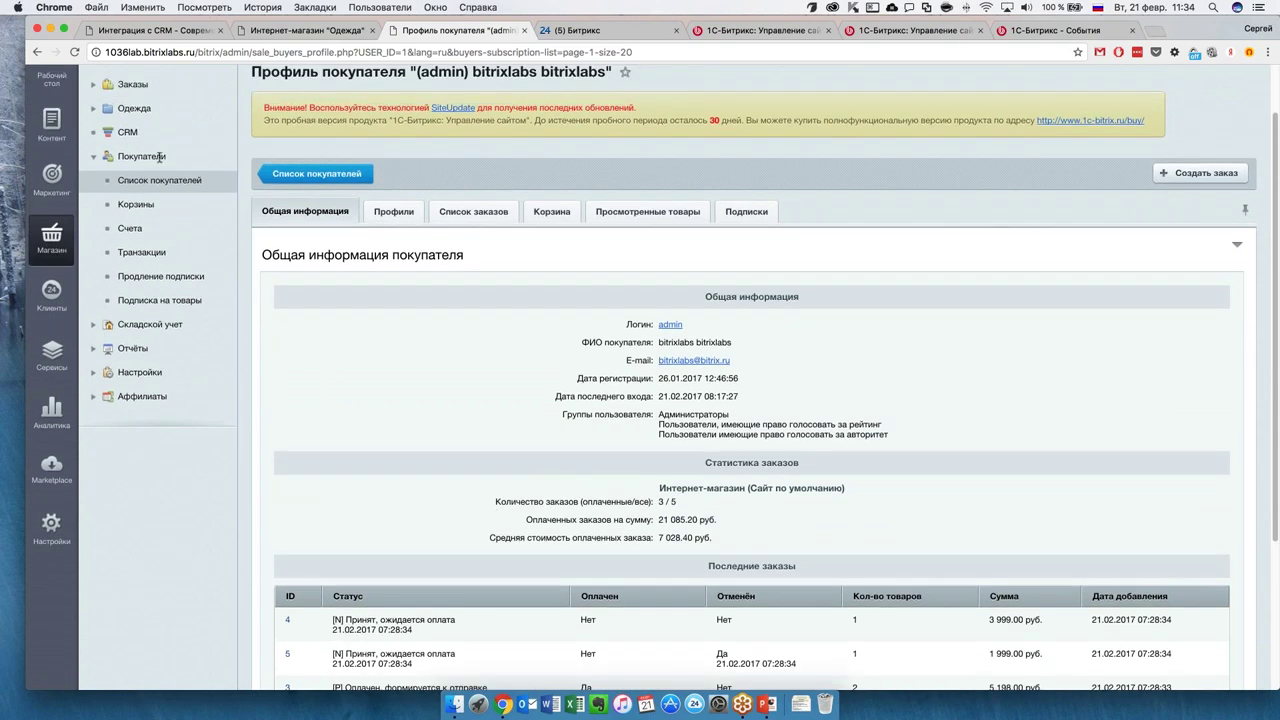
# Go to the full store orders list under Магазин > Заказы.
pyautogui.click(96, 87)
pyautogui.click(133, 86)
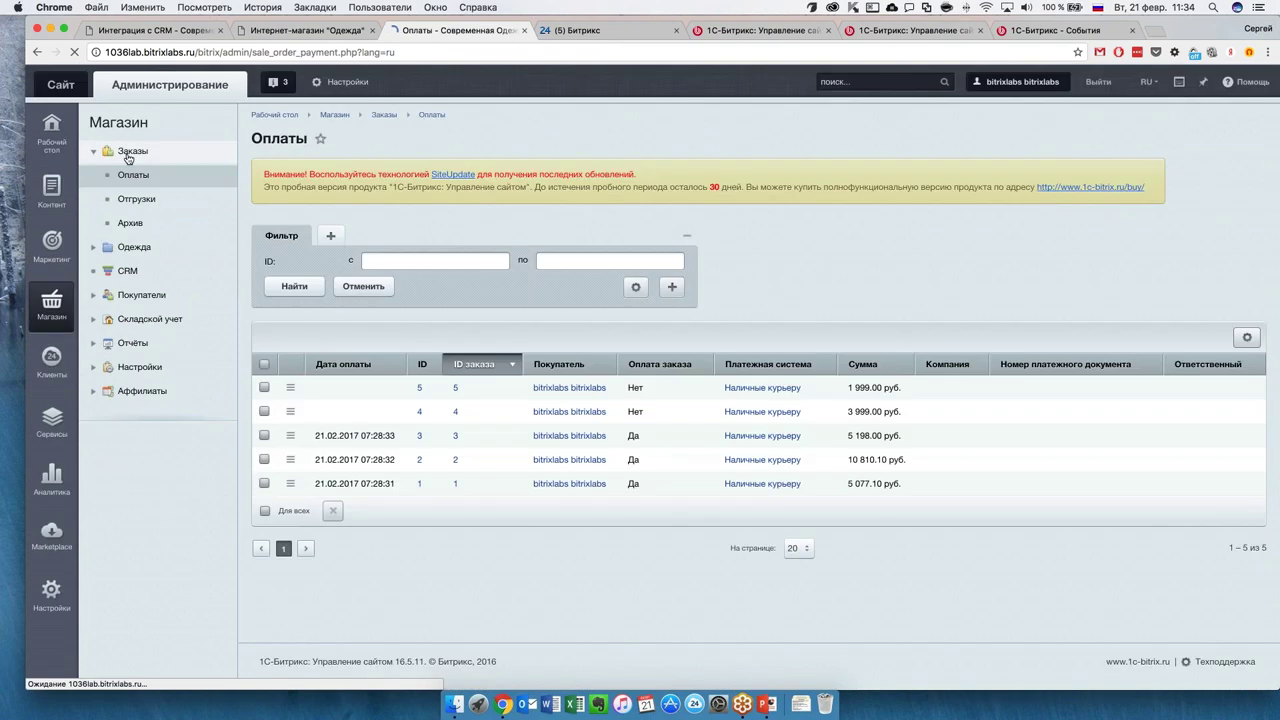
pyautogui.click(128, 157)
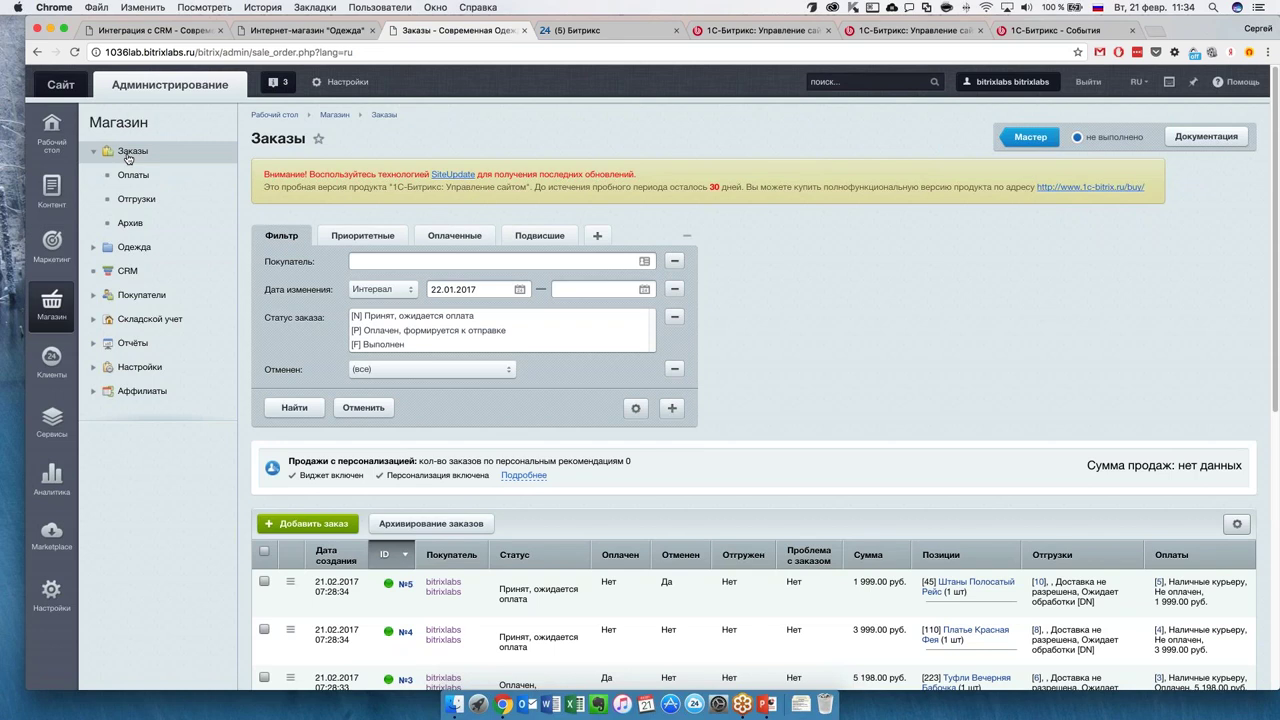
# Open order №5 and review it: one Штаны Полосатый Рейс at 1 999.00 руб., awaiting payment.
pyautogui.scroll(-1, 792, 257)
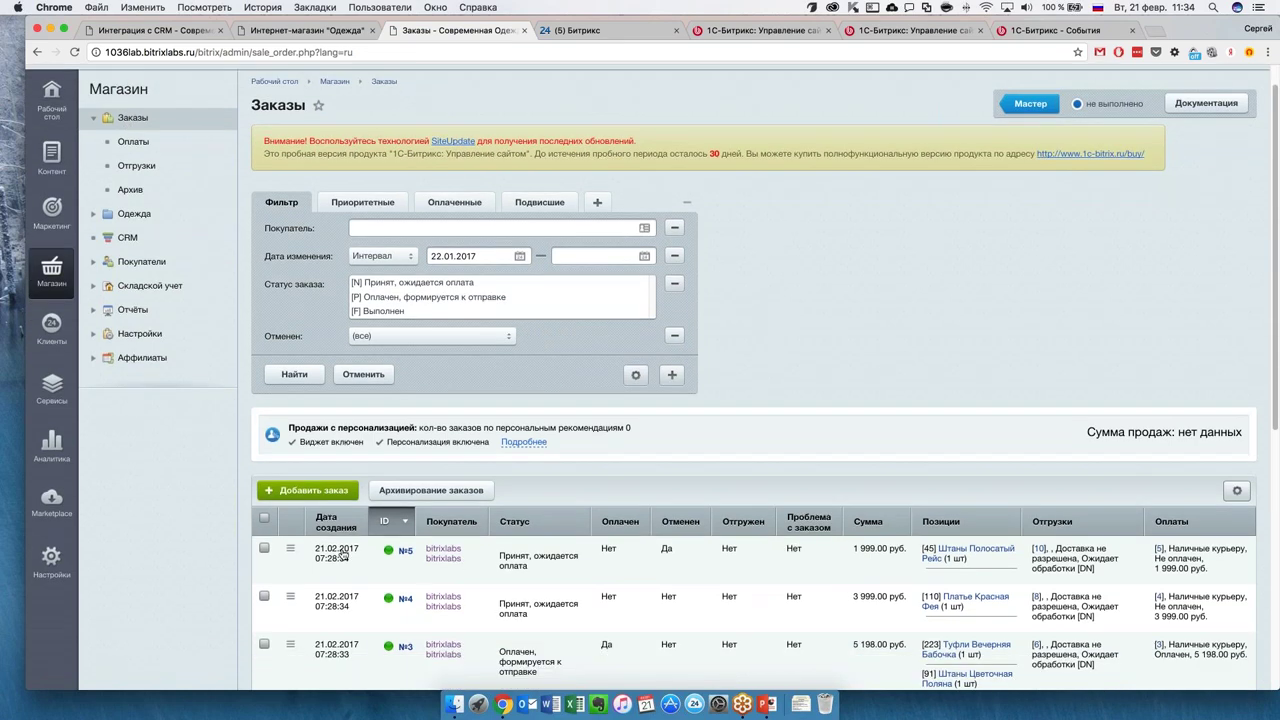
pyautogui.click(406, 551)
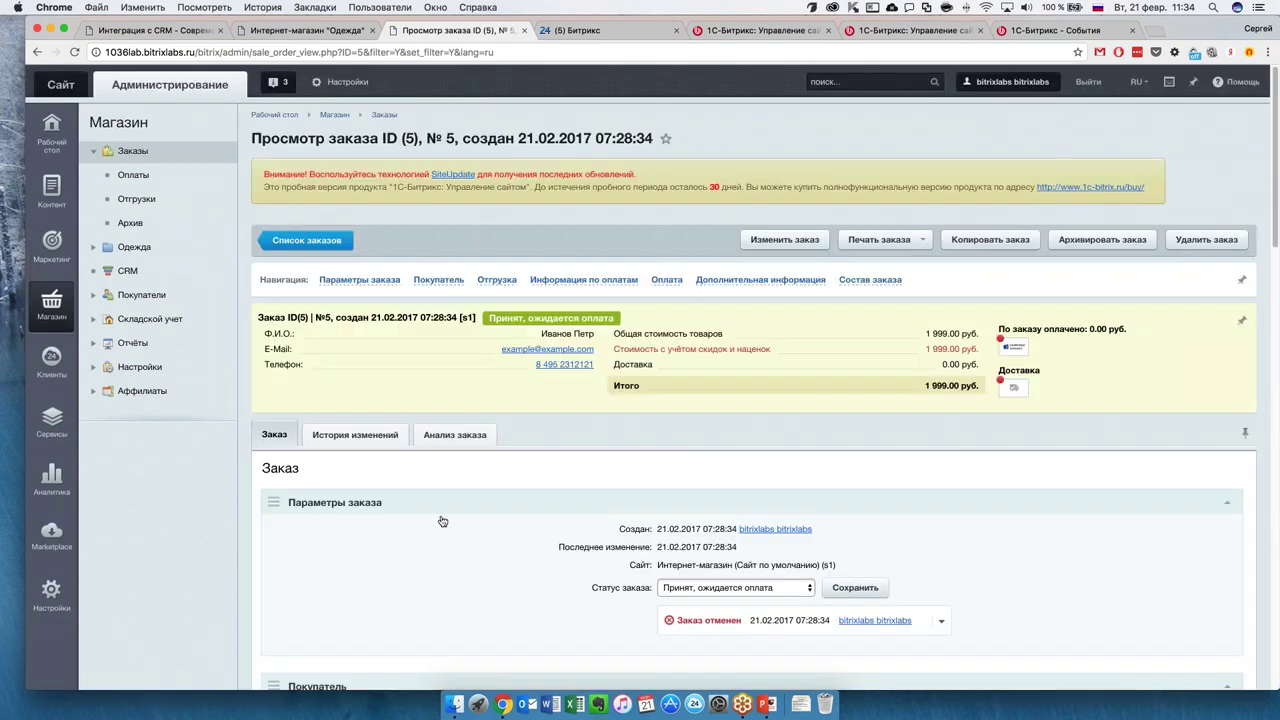
pyautogui.scroll(-5, 491, 500)
pyautogui.scroll(-2, 700, 420)
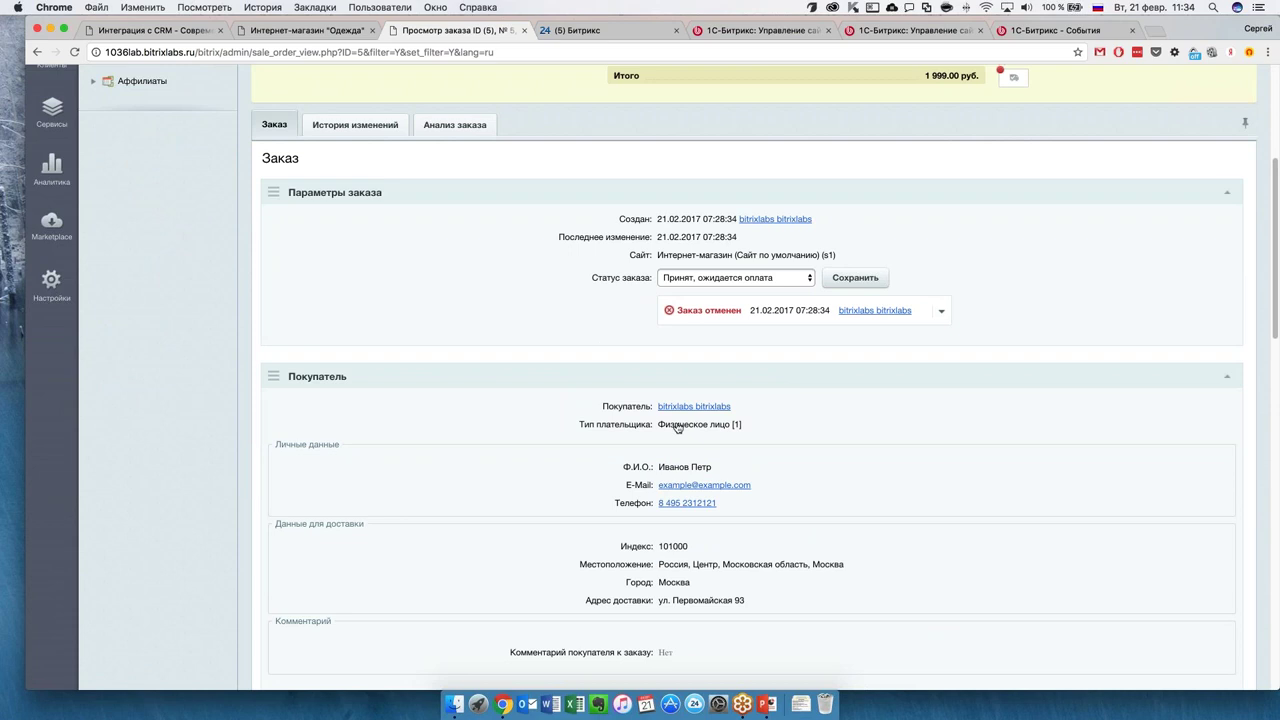
pyautogui.scroll(-2, 650, 510)
pyautogui.scroll(-10, 675, 440)
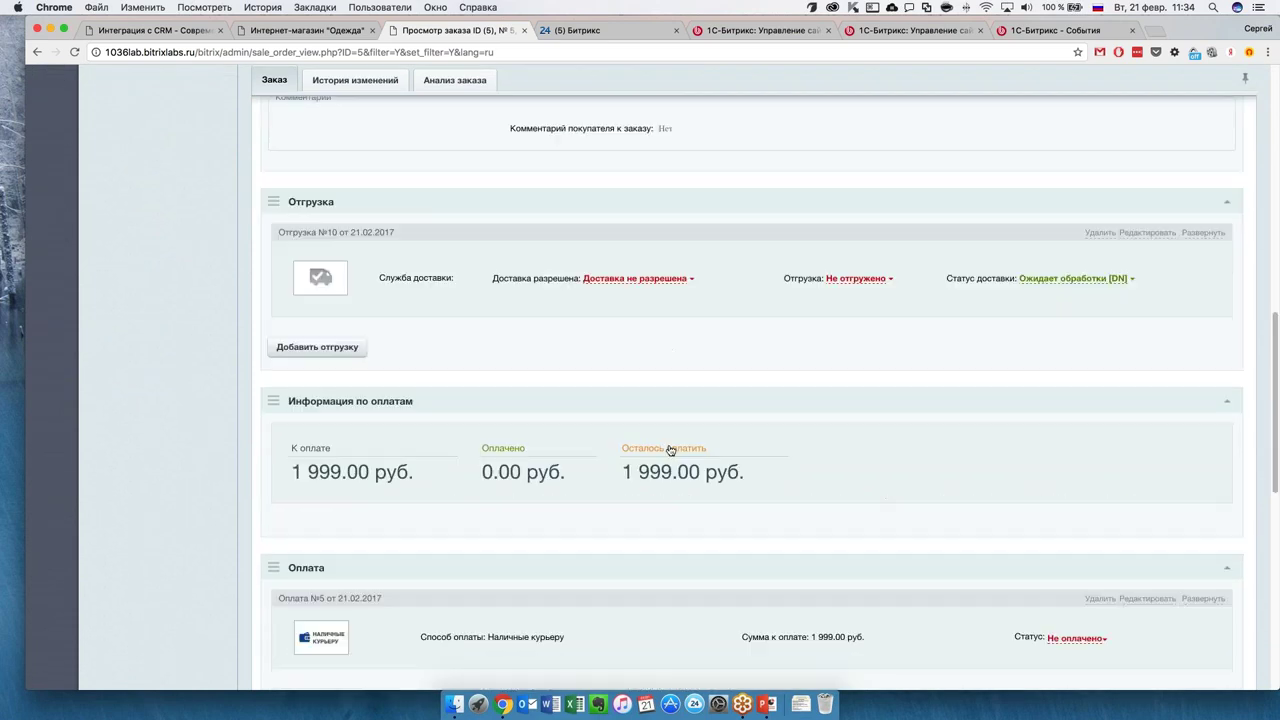
pyautogui.scroll(-2, 664, 451)
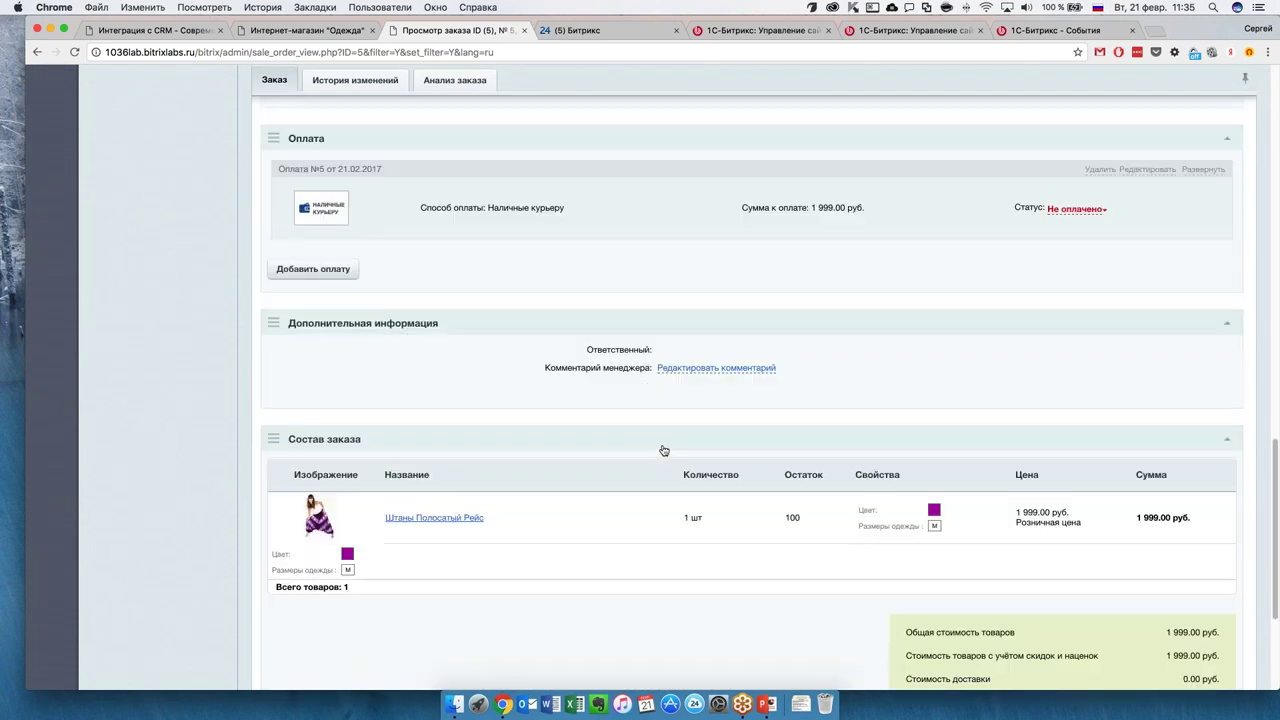
pyautogui.scroll(-1, 664, 451)
pyautogui.scroll(-1, 622, 471)
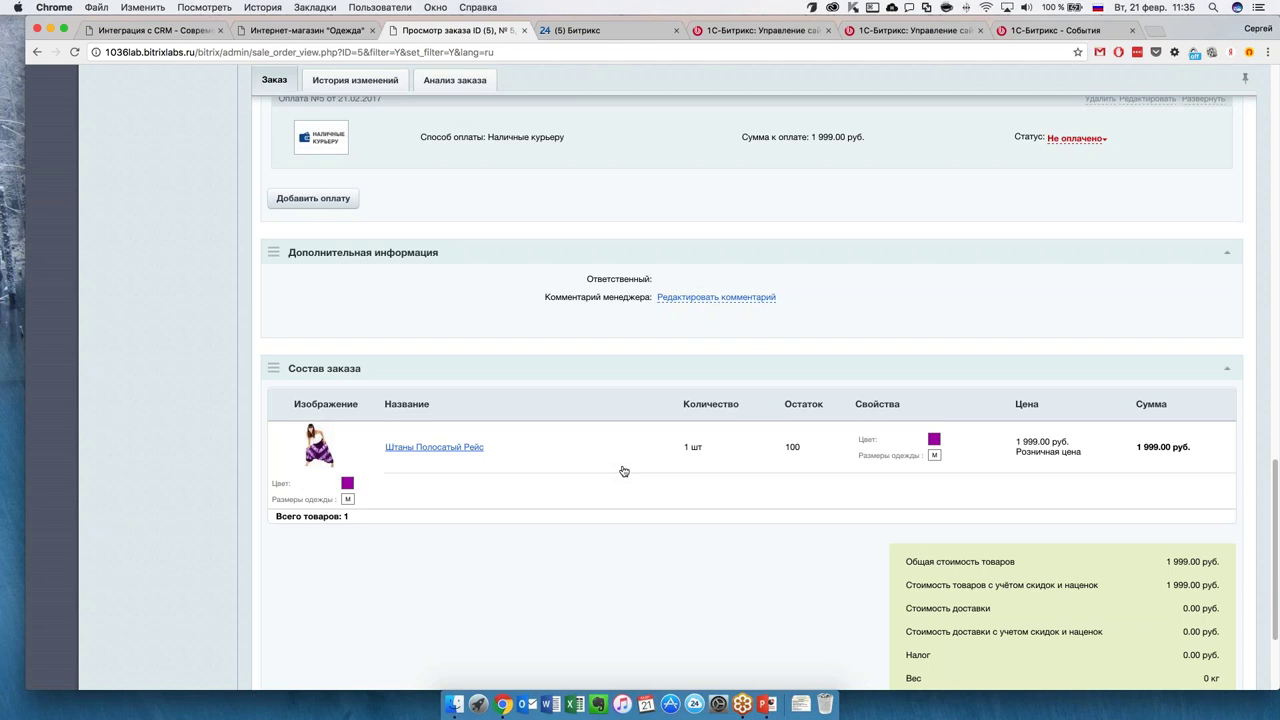
pyautogui.scroll(-1, 621, 471)
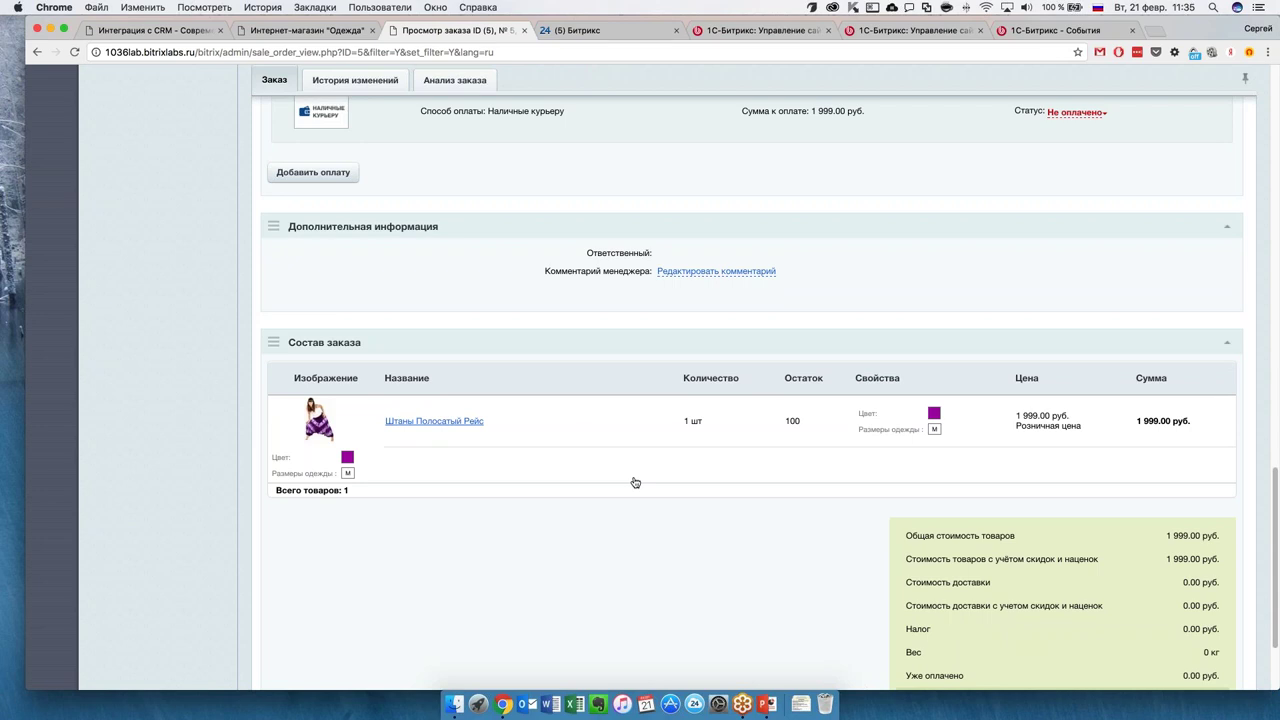
pyautogui.scroll(-5, 634, 482)
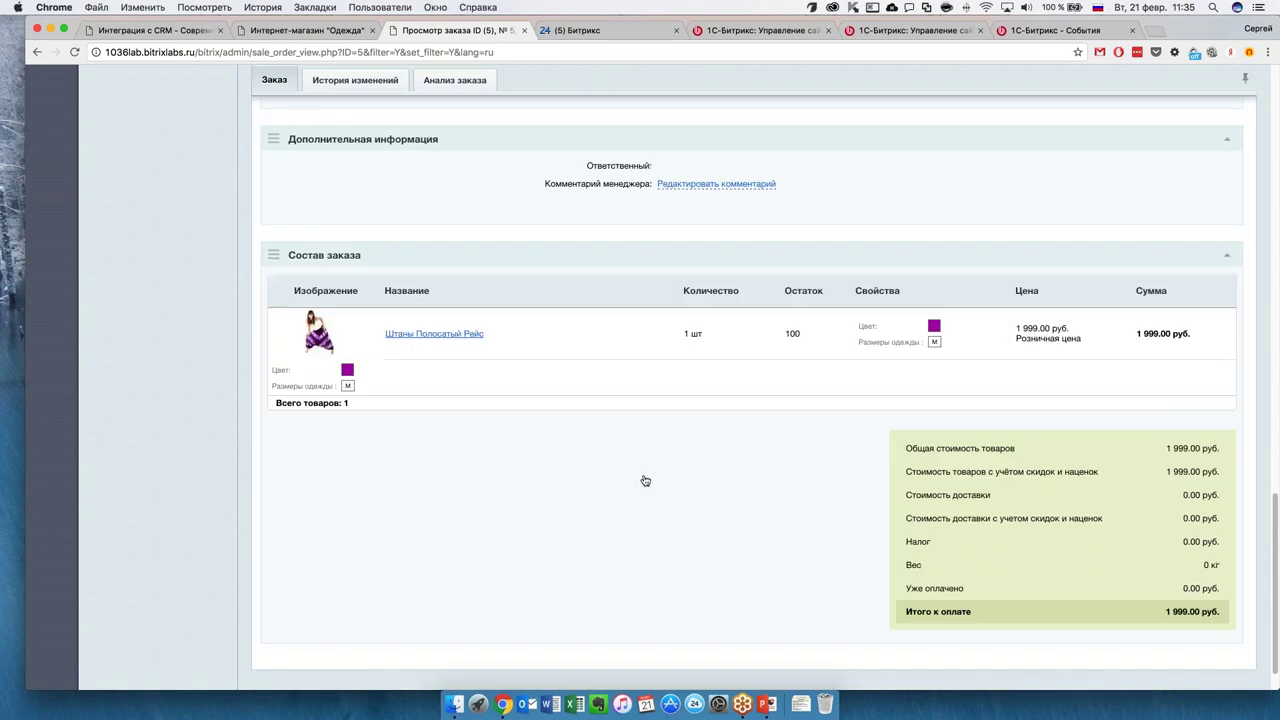
pyautogui.scroll(3, 644, 485)
pyautogui.scroll(10, 644, 485)
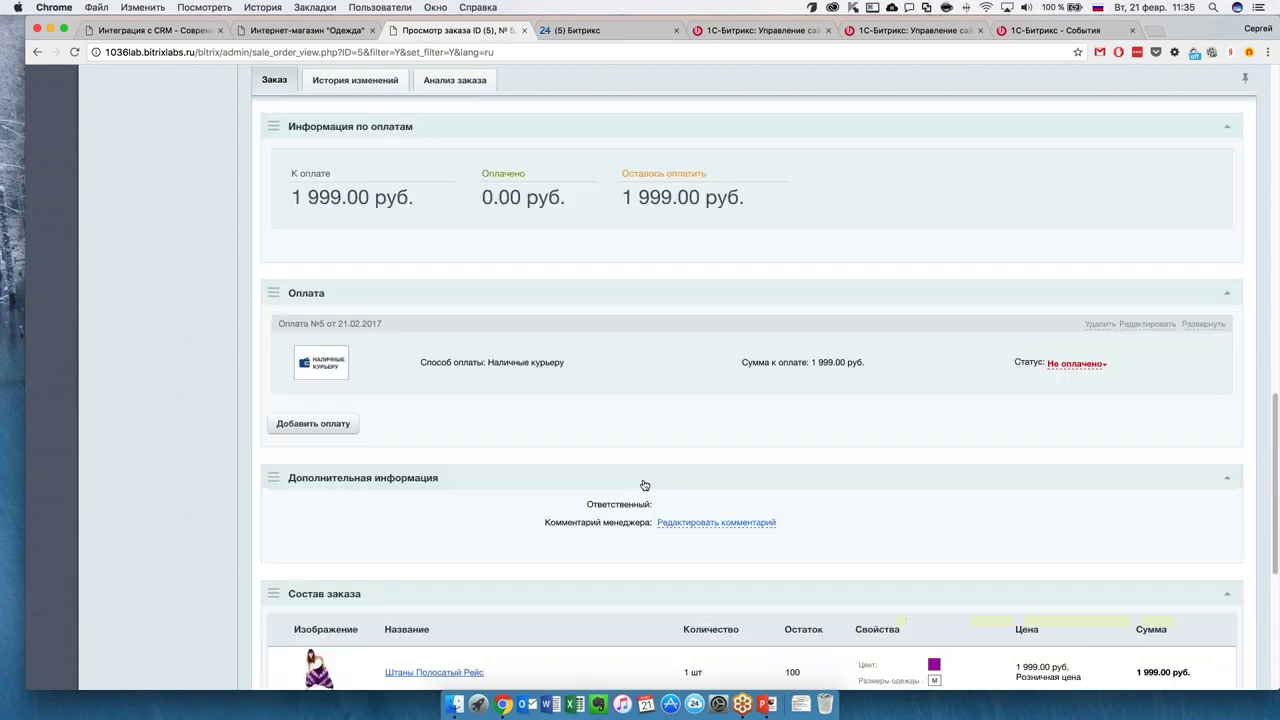
pyautogui.scroll(6, 650, 489)
pyautogui.scroll(12, 652, 491)
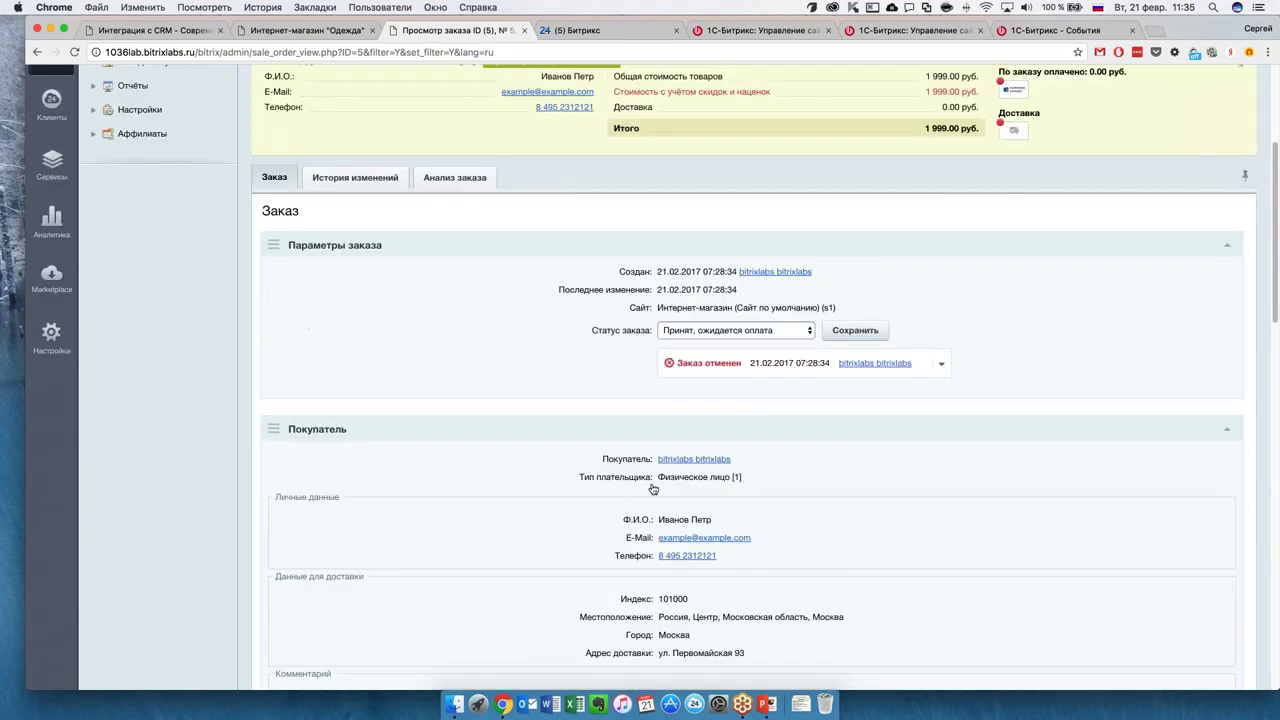
pyautogui.scroll(9, 652, 488)
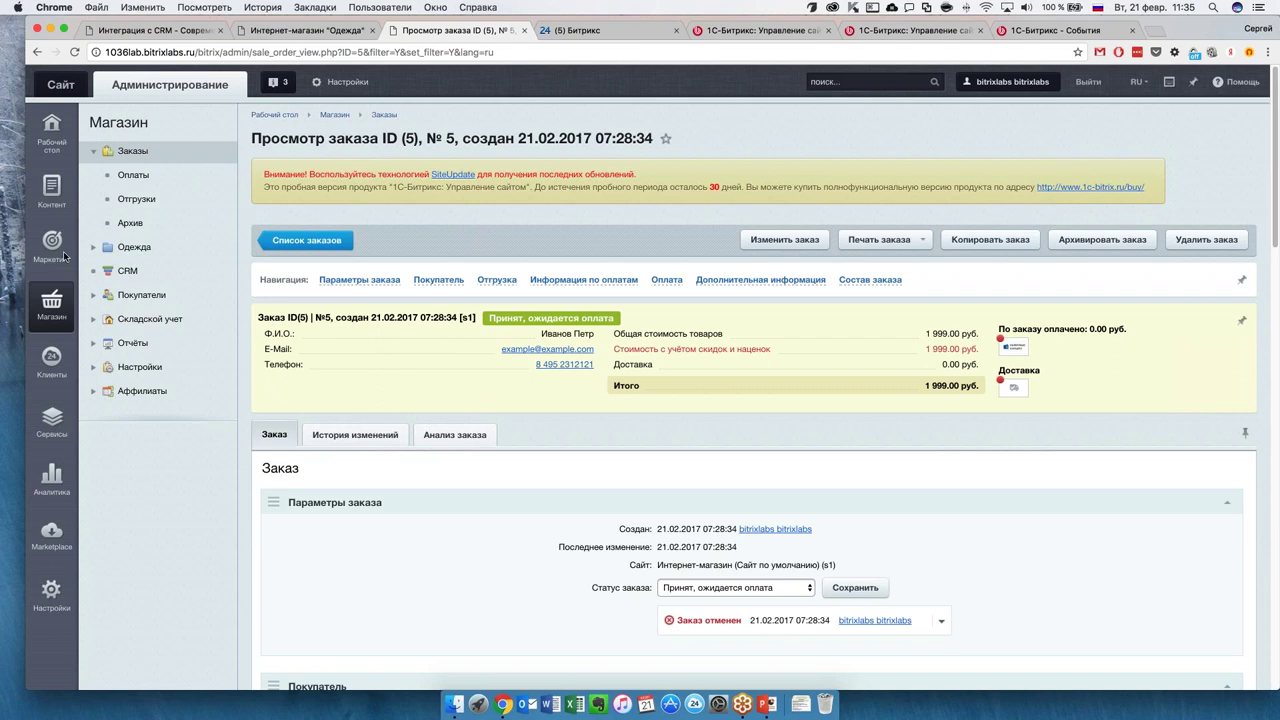
# Open the Клиенты sidebar section, then switch to the Bitrix24 Живая лента tab.
pyautogui.click(56, 380)
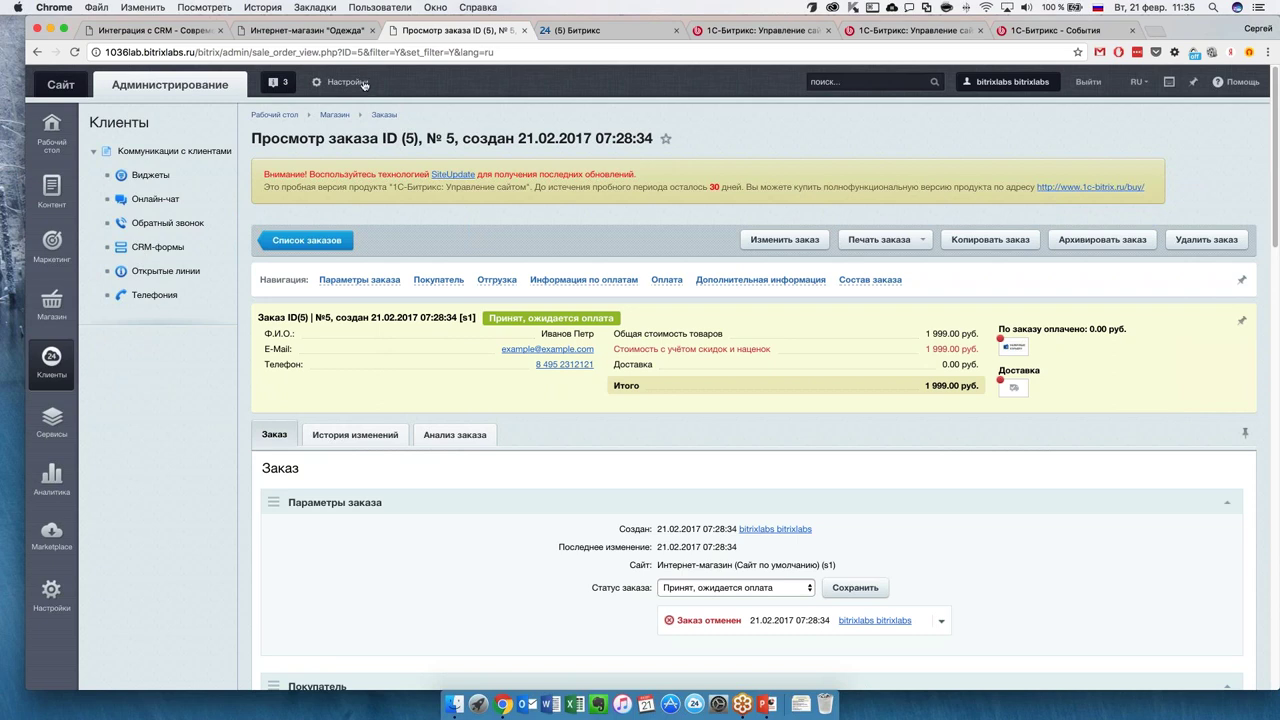
pyautogui.click(590, 30)
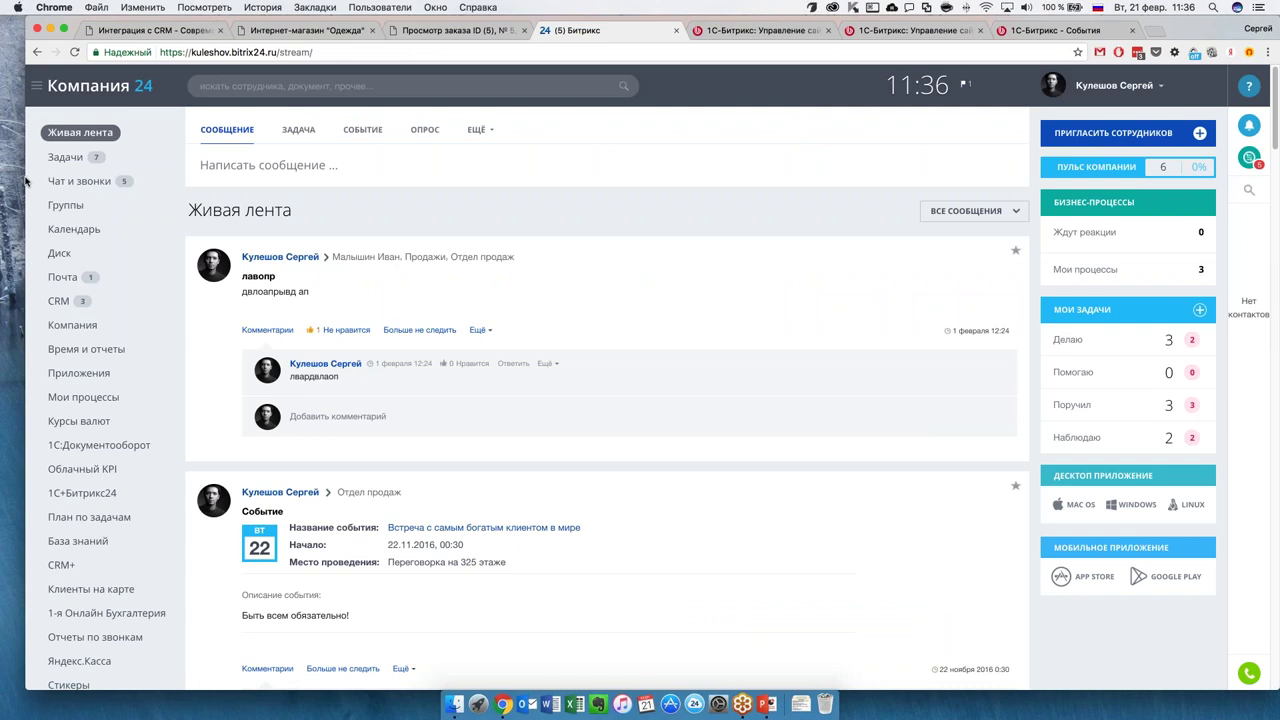
# Go to CRM Еще > Настройки > Интеграции > Интернет-магазины, showing the active Магазин1 connection.
pyautogui.moveTo(25, 180); pyautogui.dragTo(1, 181)
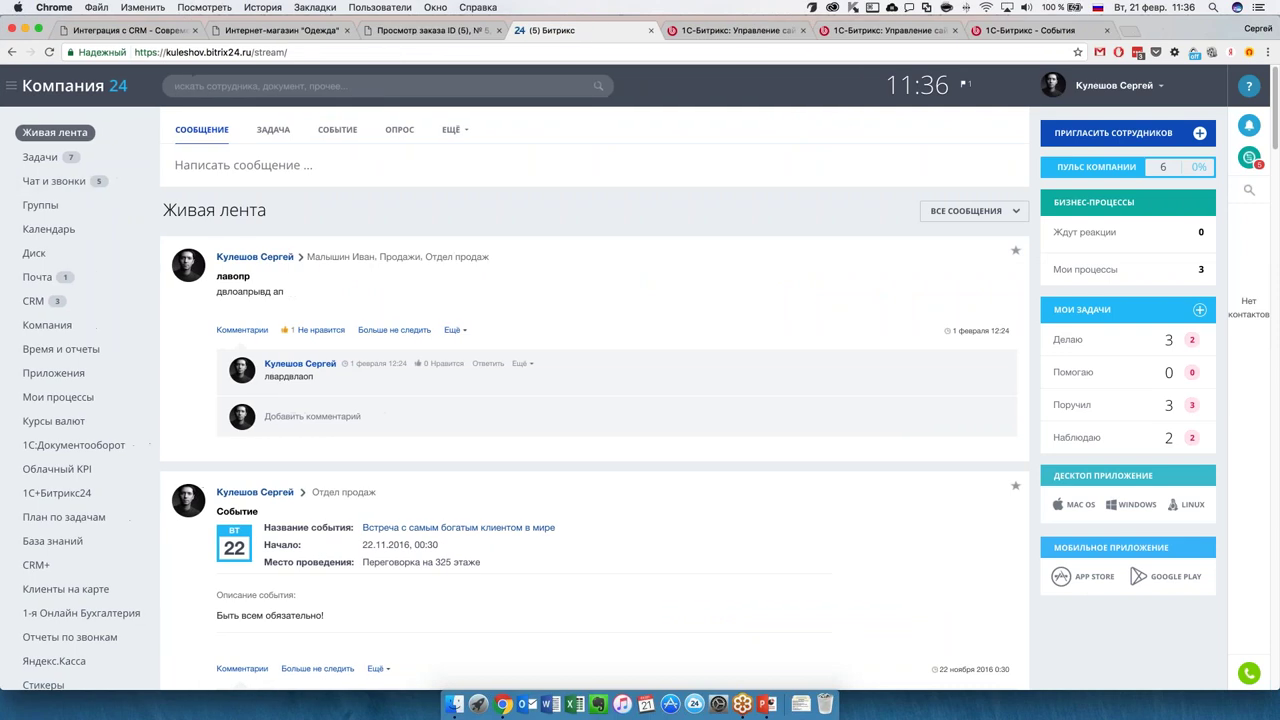
pyautogui.click(30, 301)
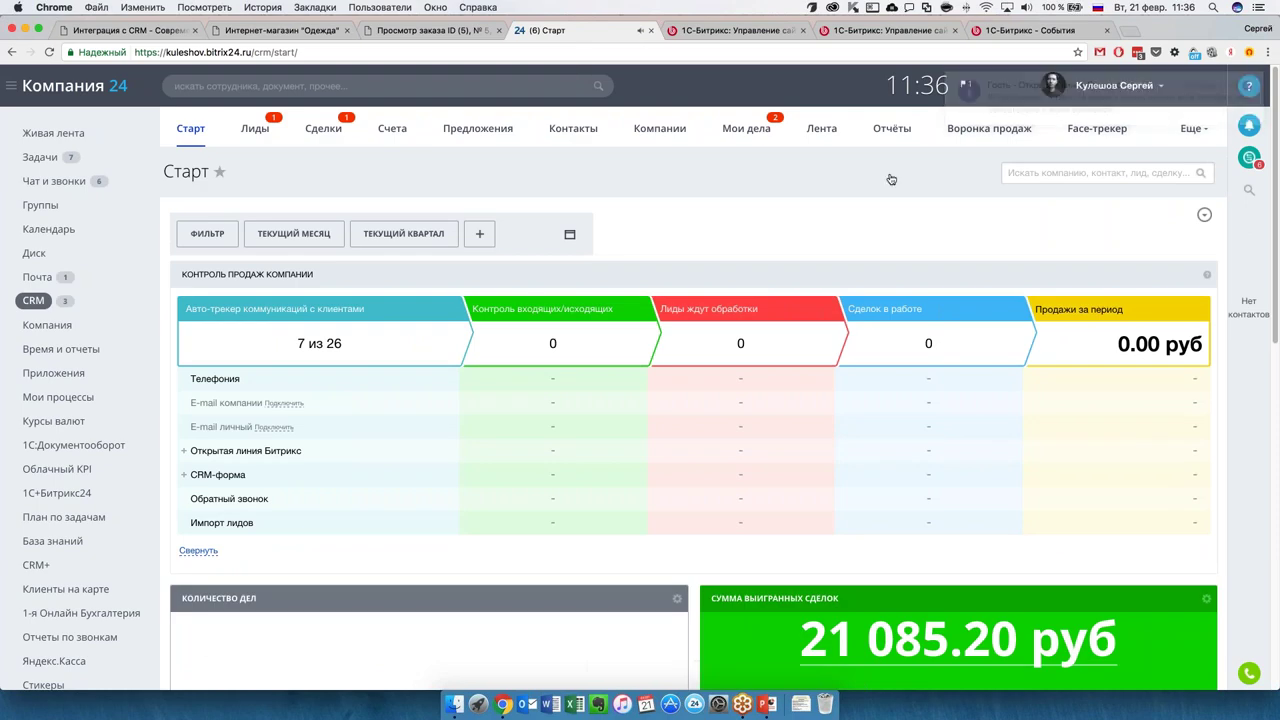
pyautogui.click(1188, 128)
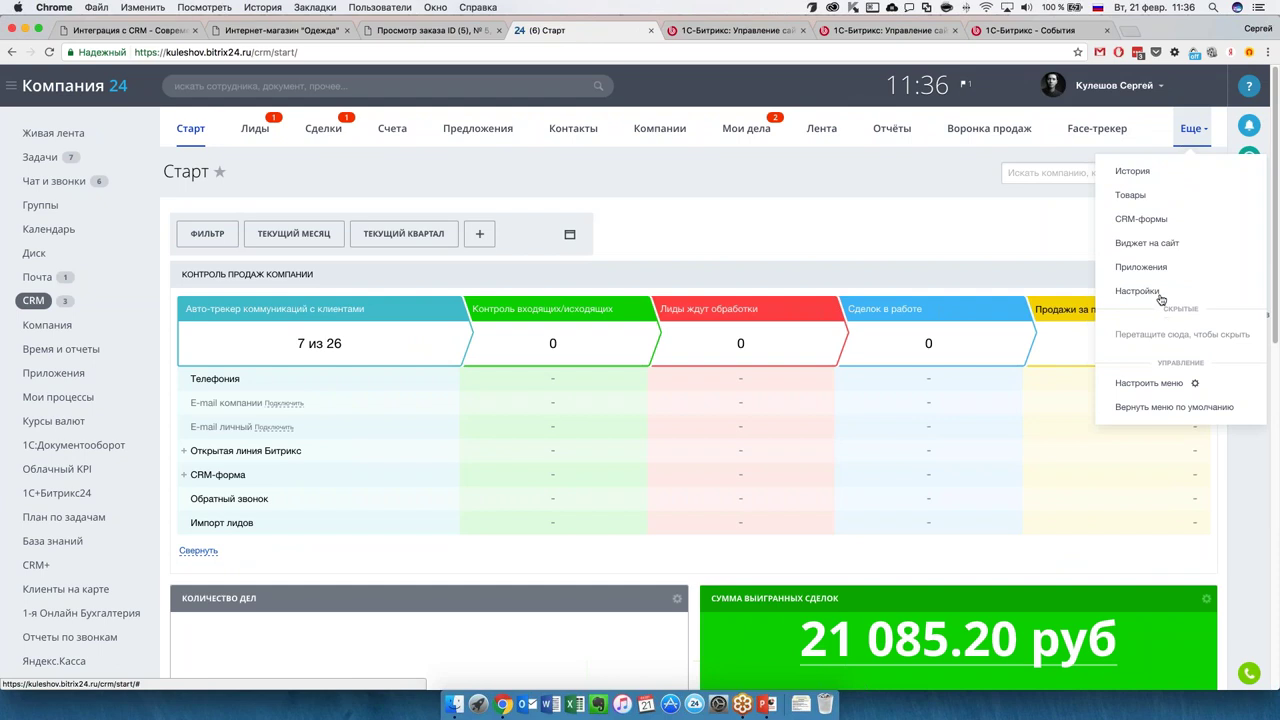
pyautogui.click(1160, 297)
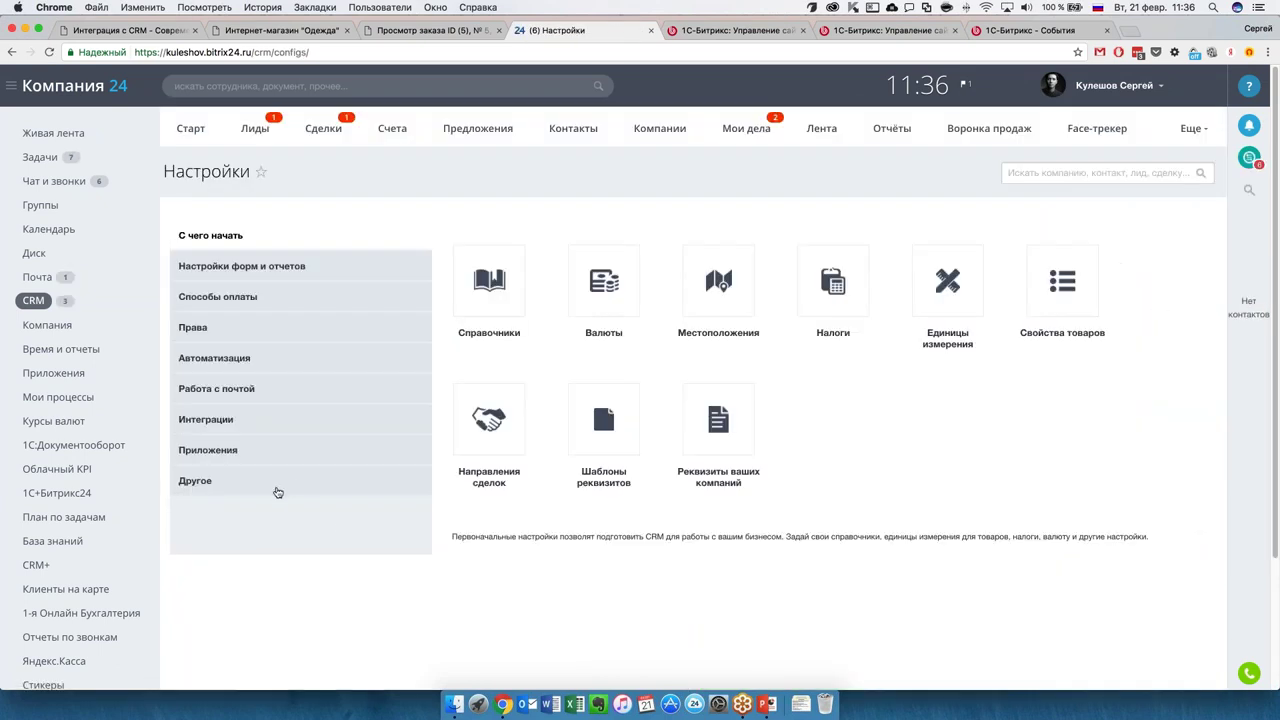
pyautogui.click(242, 430)
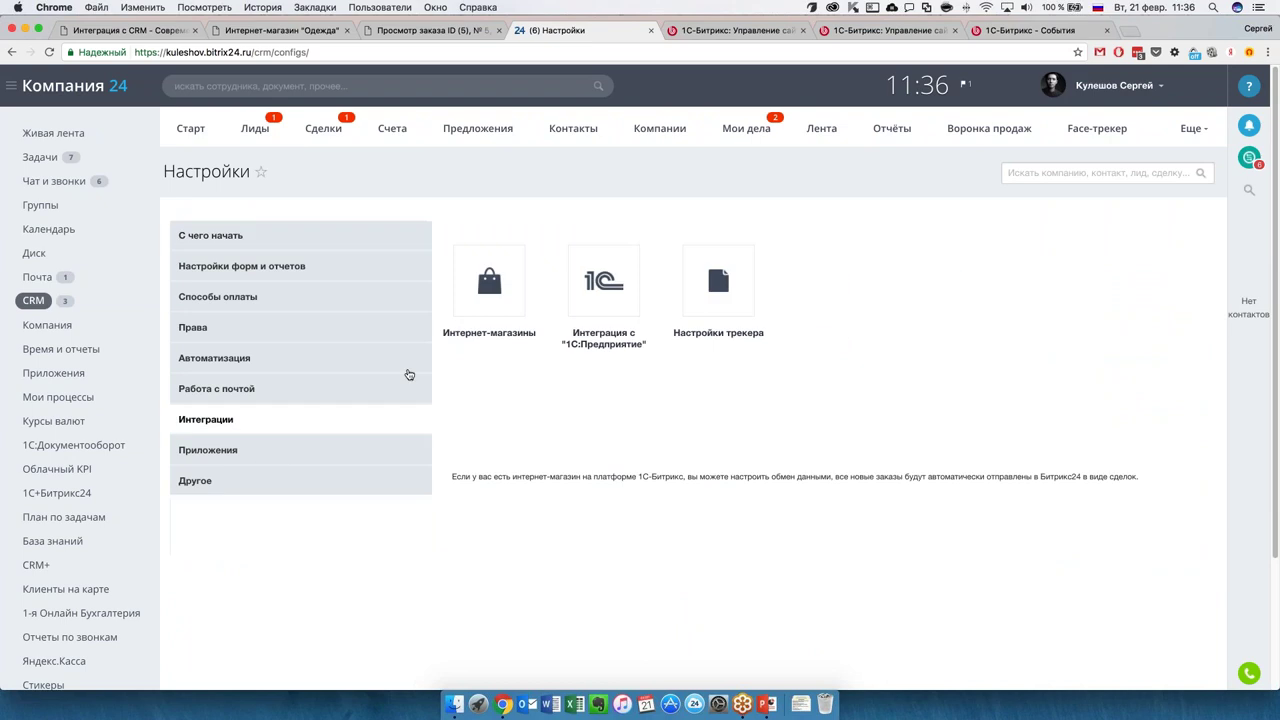
pyautogui.click(505, 298)
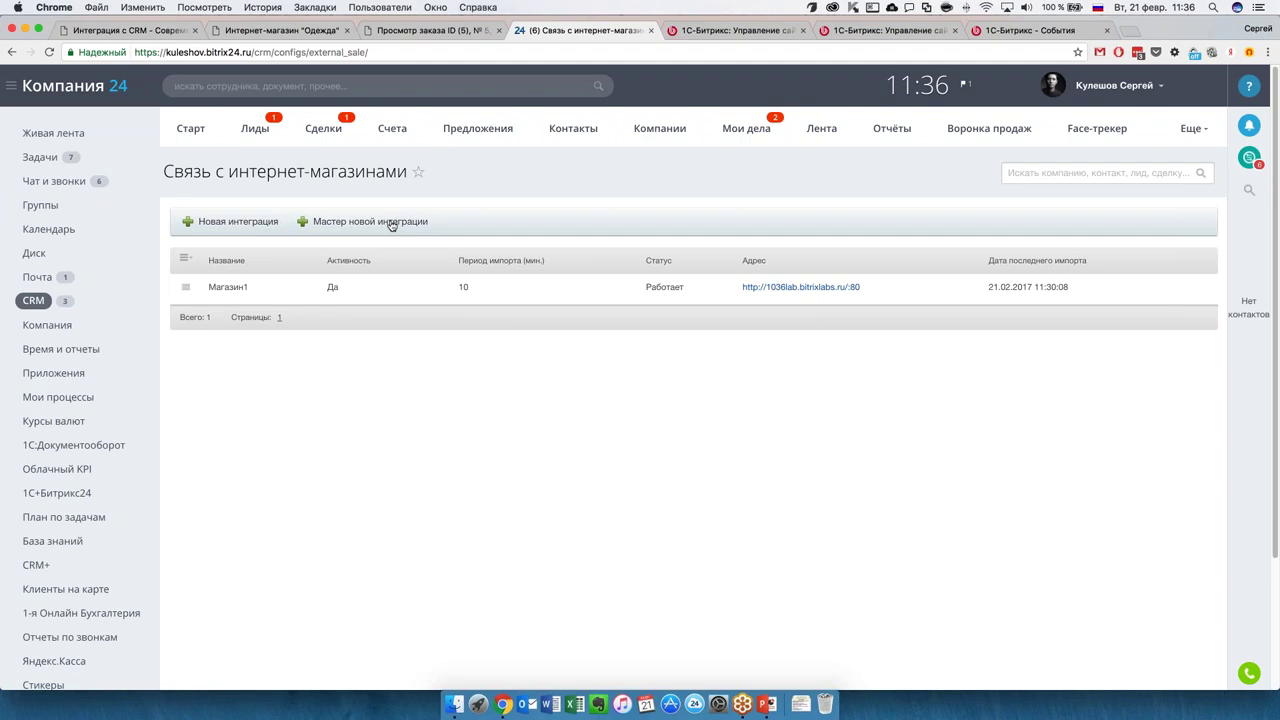
pyautogui.click(391, 225)
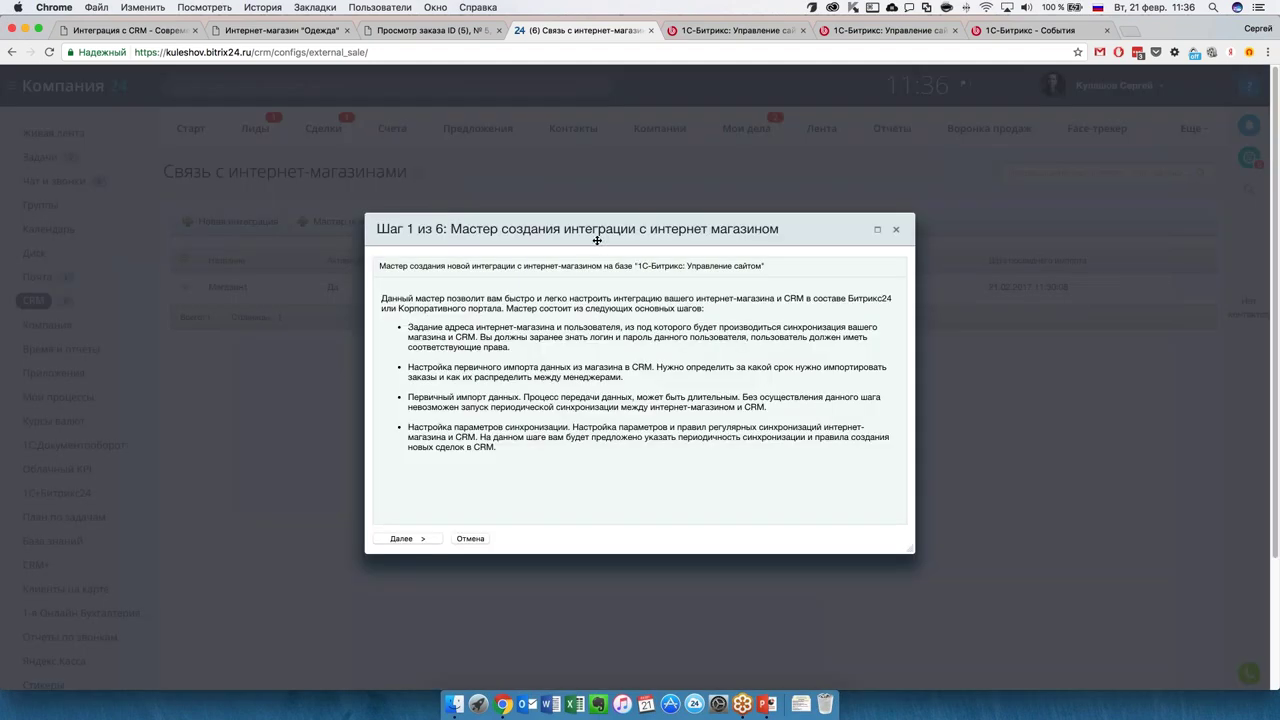
pyautogui.click(427, 538)
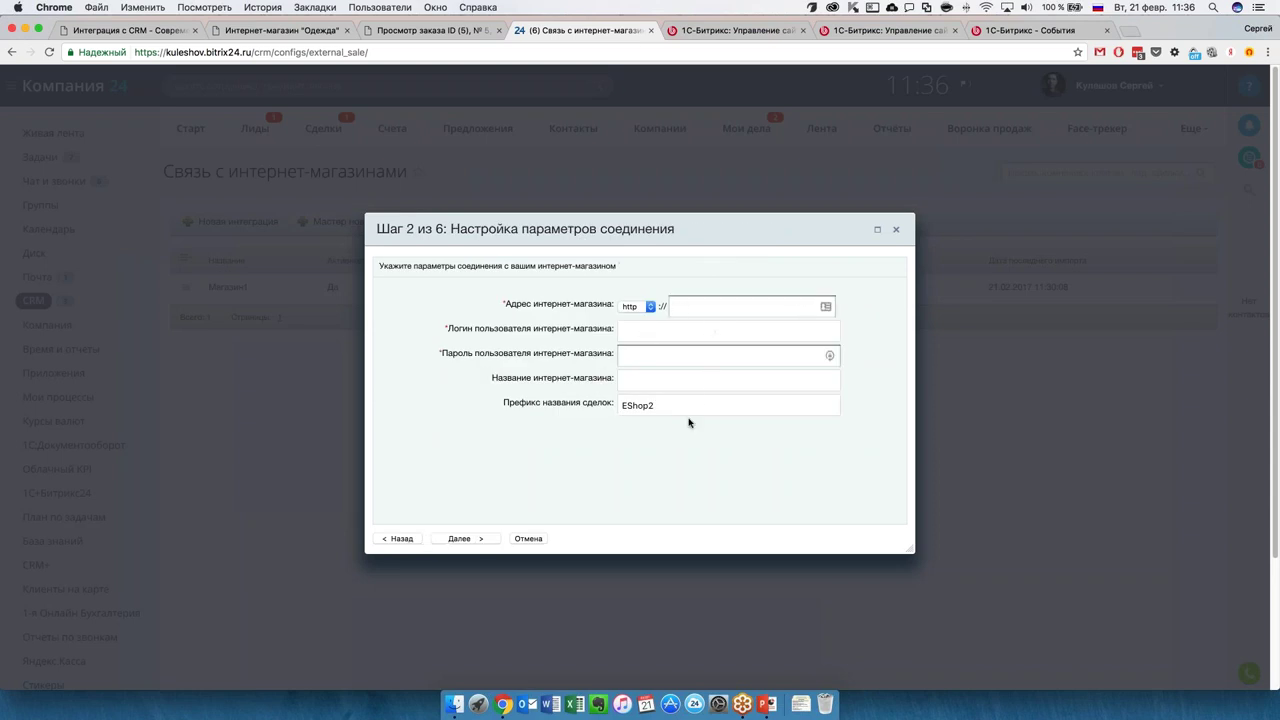
pyautogui.click(619, 378)
pyautogui.click(618, 410)
pyautogui.moveTo(618, 410); pyautogui.dragTo(669, 406)
pyautogui.click(670, 405)
pyautogui.click(894, 229)
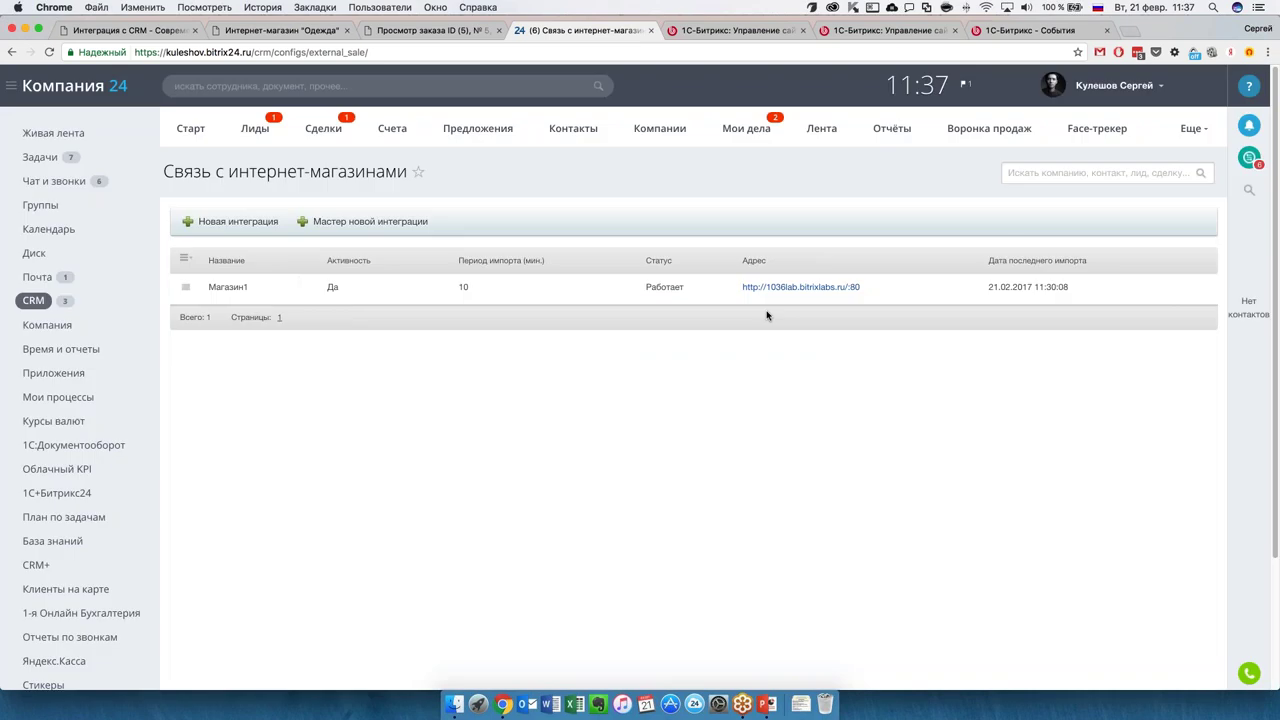
# Check the Магазин1 integration's connection and confirm it succeeds.
pyautogui.click(186, 287)
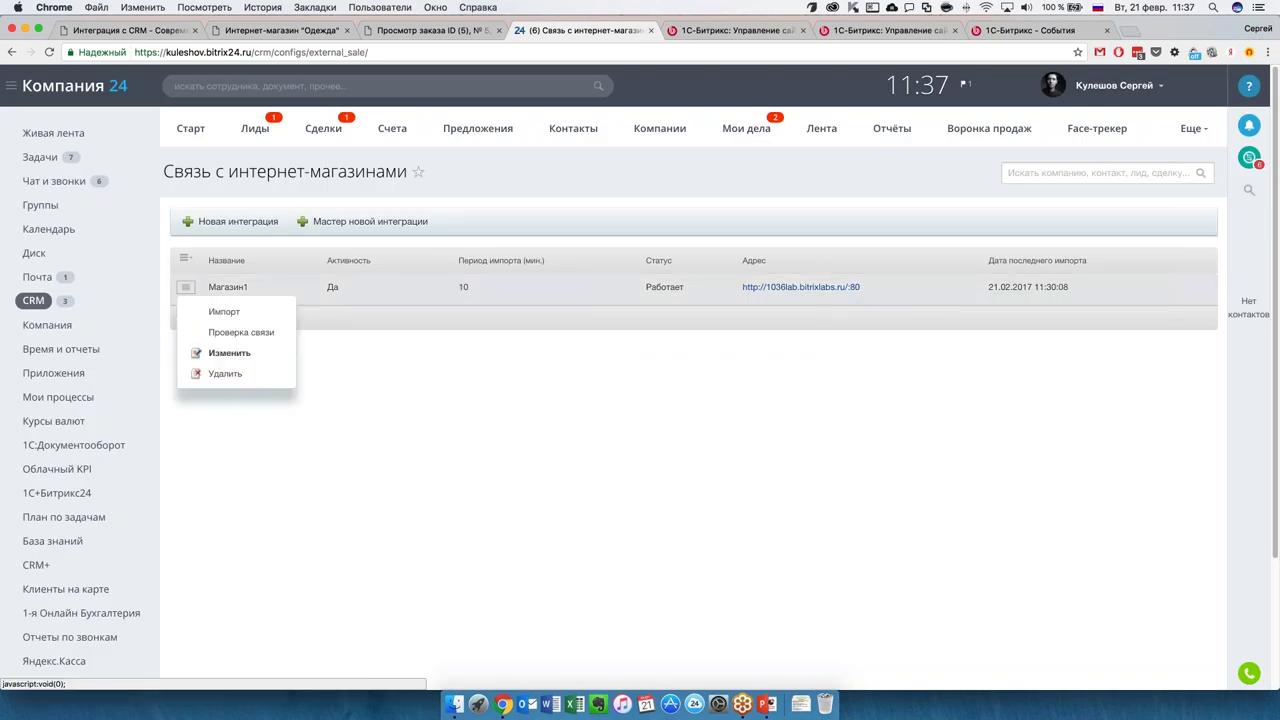
pyautogui.click(250, 332)
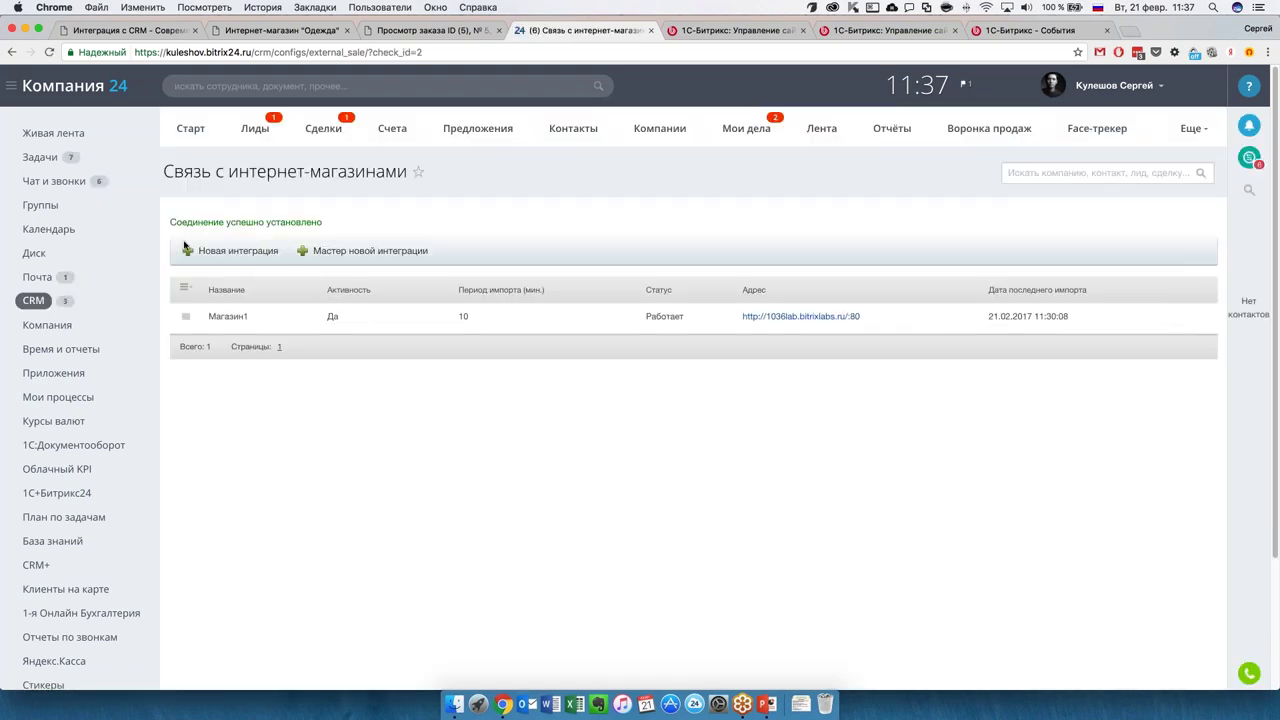
pyautogui.tripleClick(176, 228)
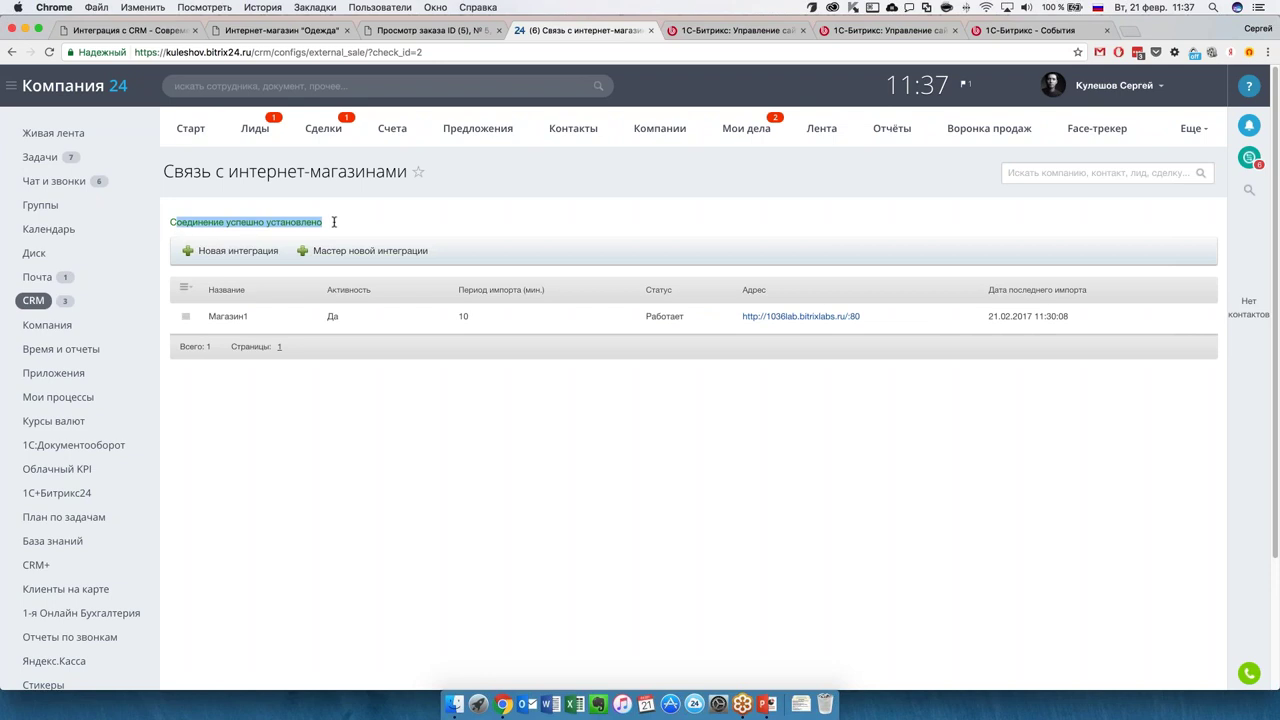
# Import orders from Магазин1 (1 deal, 1 contact), then open the store's orders list.
pyautogui.click(185, 316)
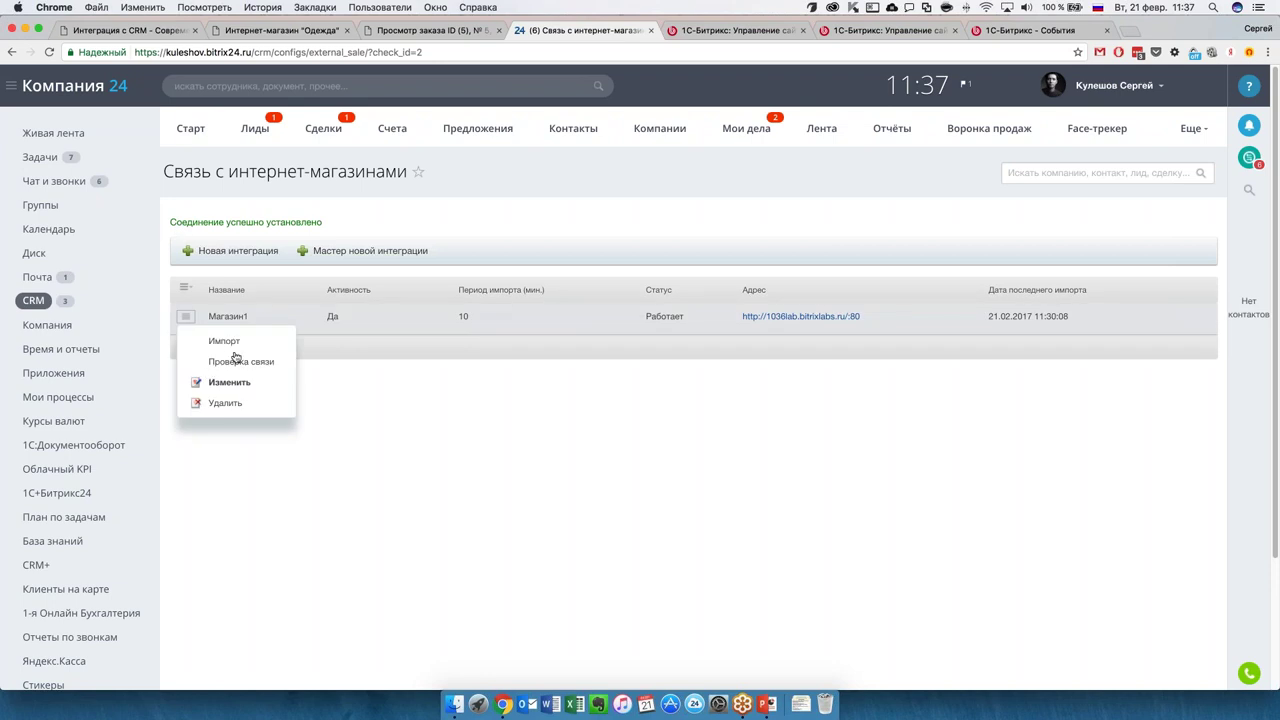
pyautogui.click(224, 341)
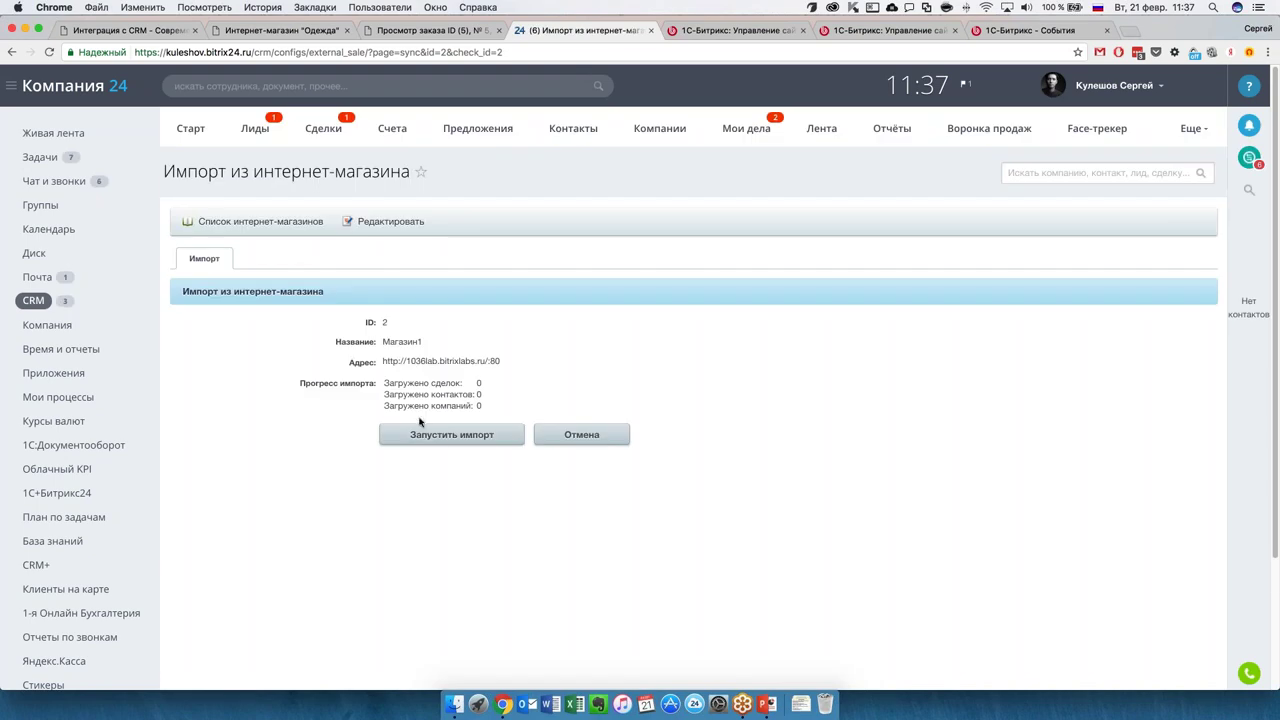
pyautogui.click(447, 437)
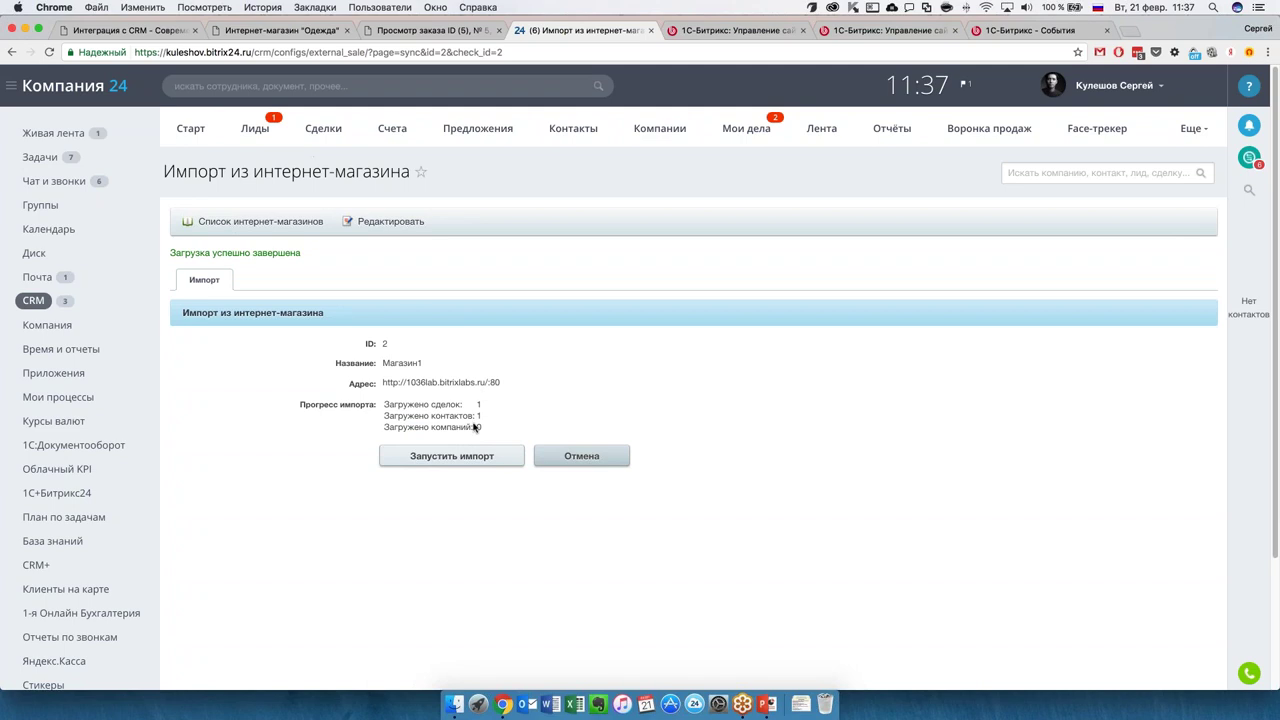
pyautogui.click(440, 30)
pyautogui.click(276, 237)
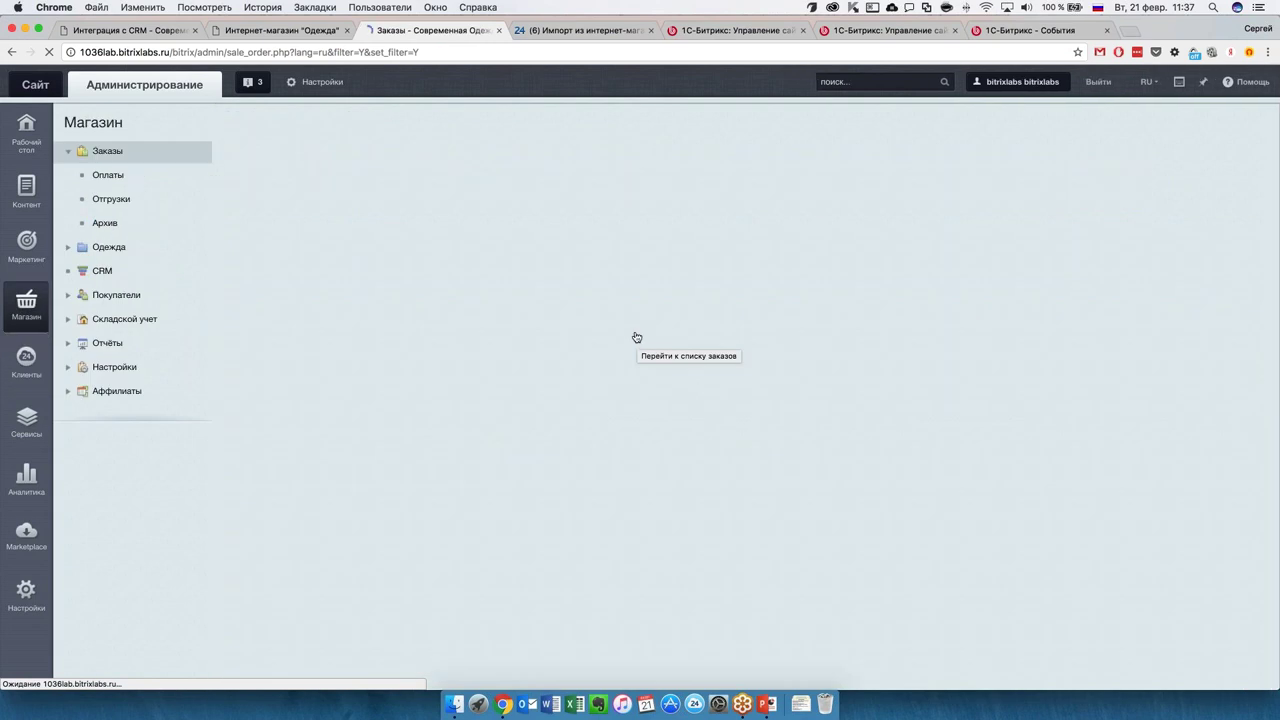
# Confirm order №6 in the store, then open deal EShop1 #6 from CRM Сделки.
pyautogui.scroll(-1, 509, 500)
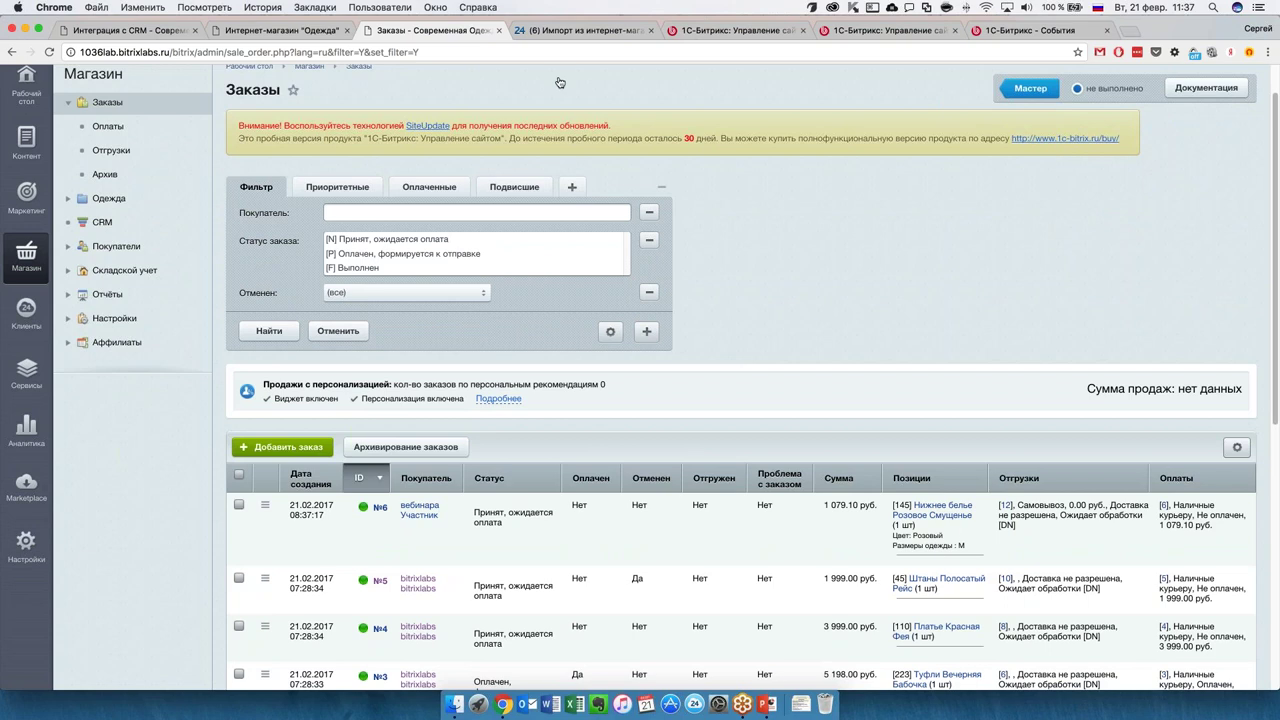
pyautogui.hotkey('ctrl', 'Tab')
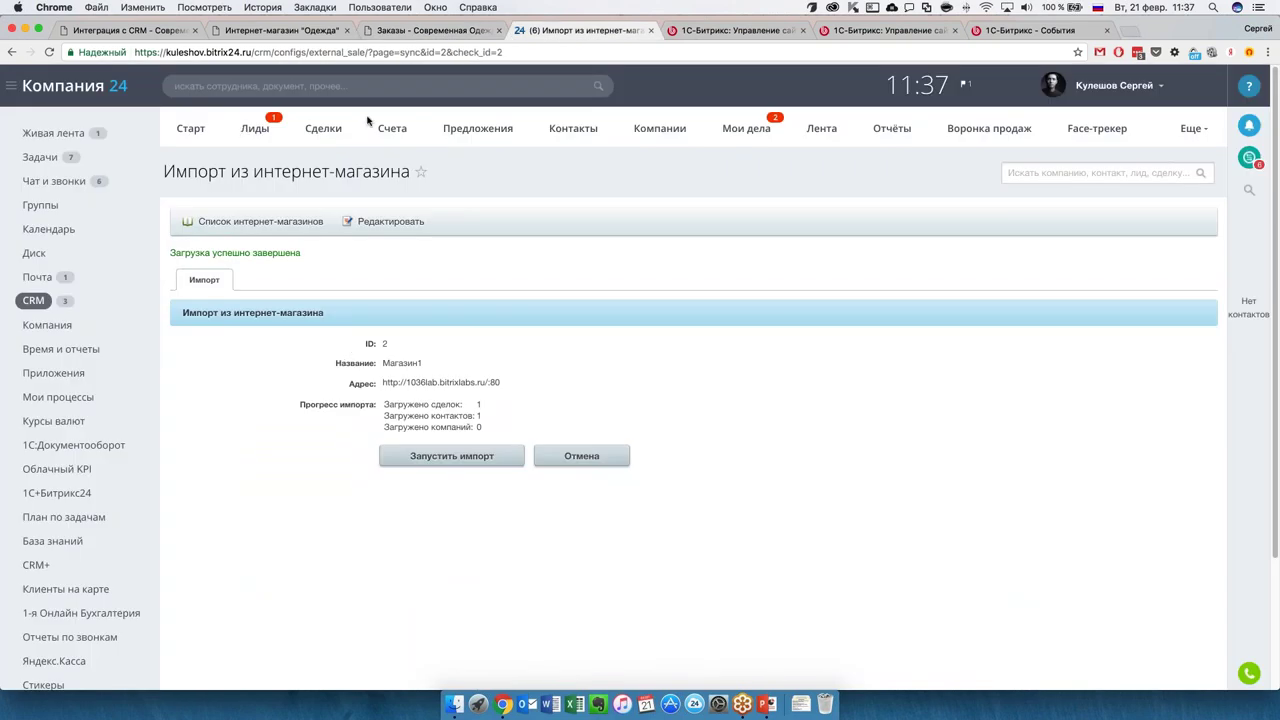
pyautogui.click(330, 128)
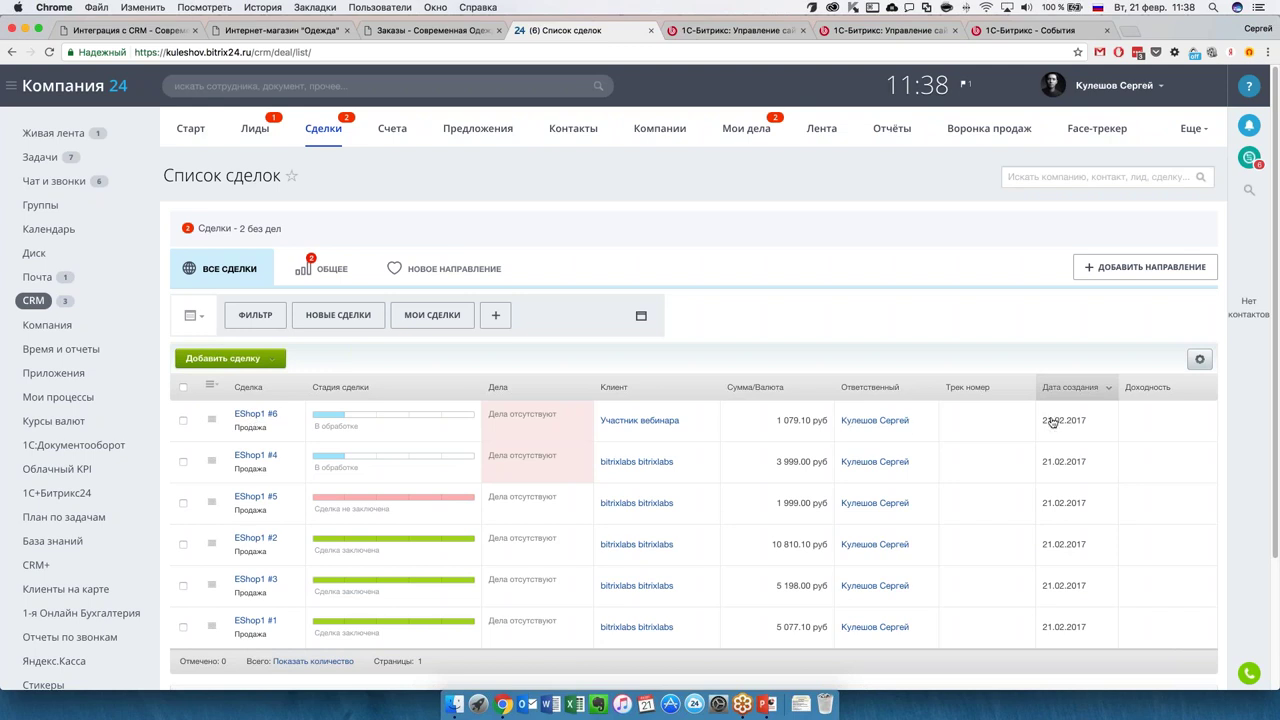
pyautogui.click(258, 415)
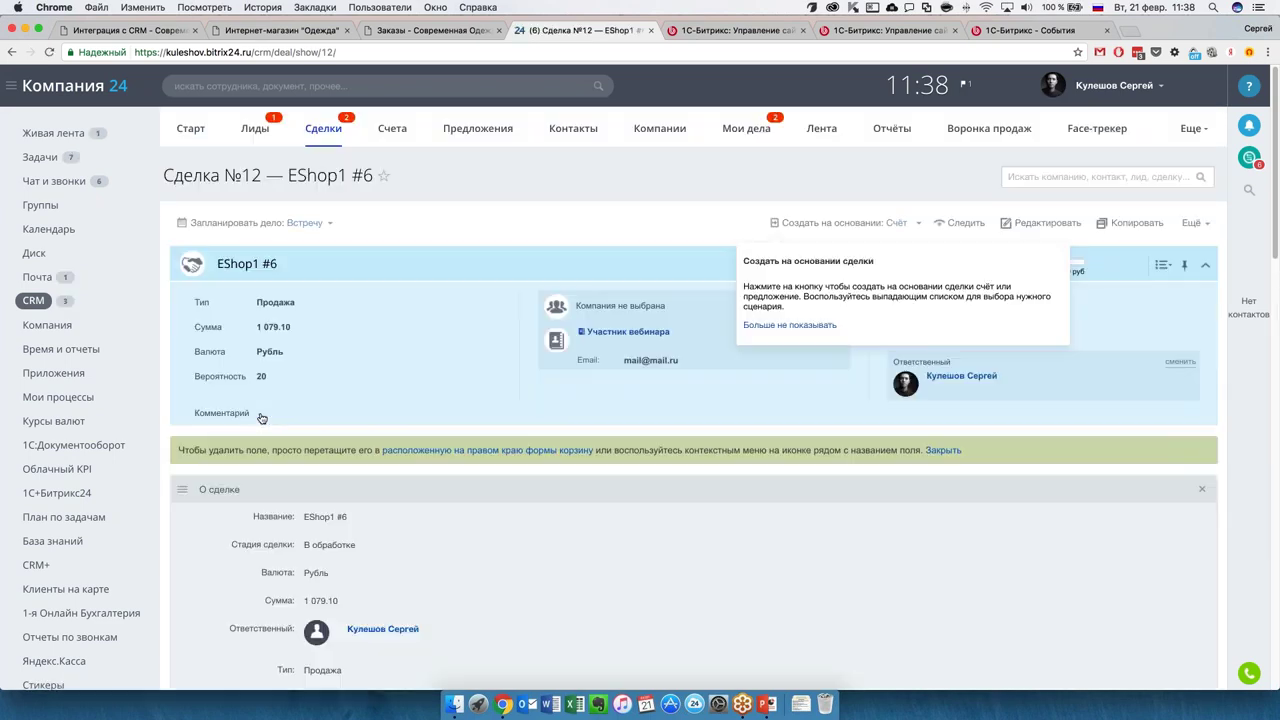
# Review deal EShop1 #6: Продажа, 1 079.10 руб., probability 20, and the webinar participant's contact.
pyautogui.scroll(-15, 523, 463)
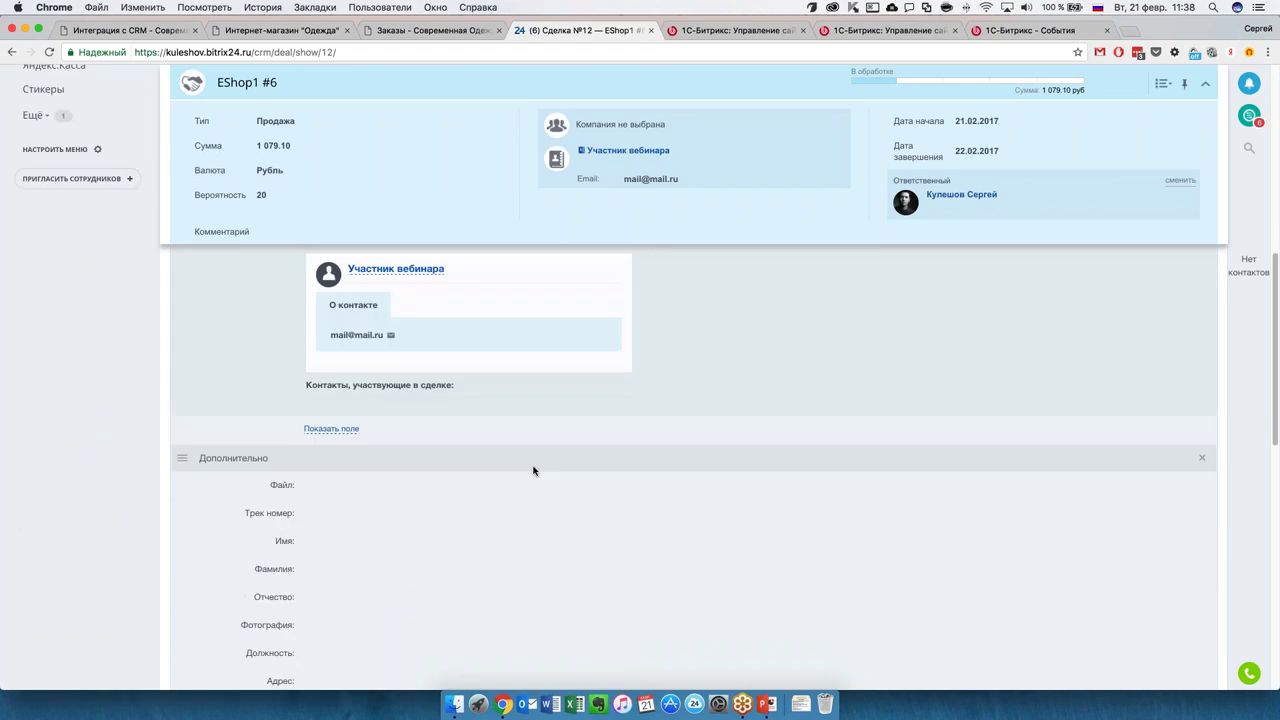
pyautogui.scroll(10, 533, 470)
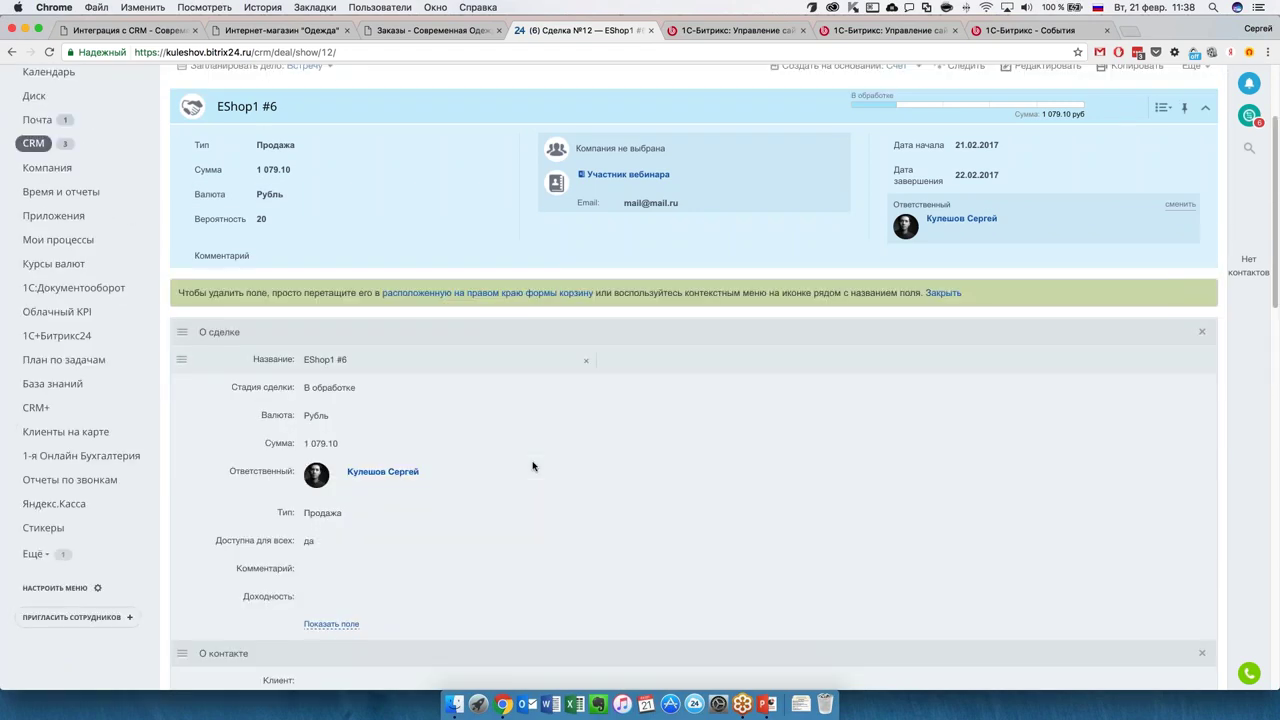
pyautogui.scroll(-2, 533, 466)
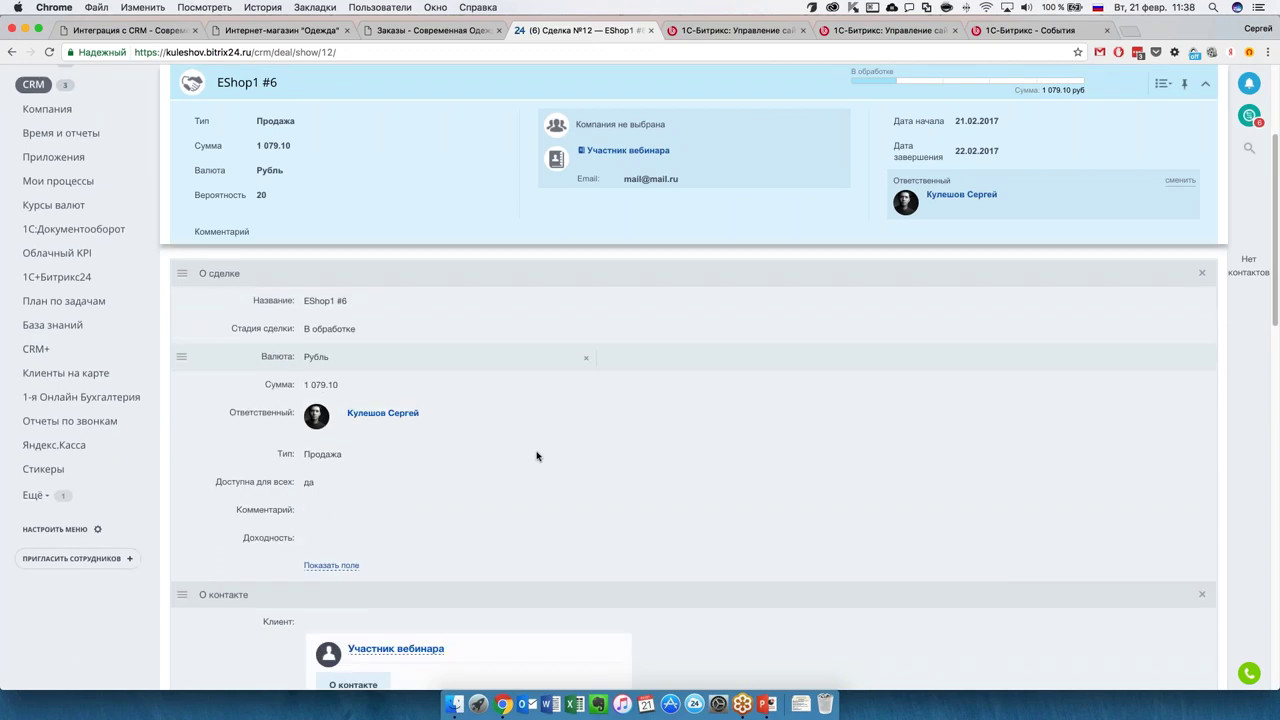
pyautogui.scroll(-10, 624, 492)
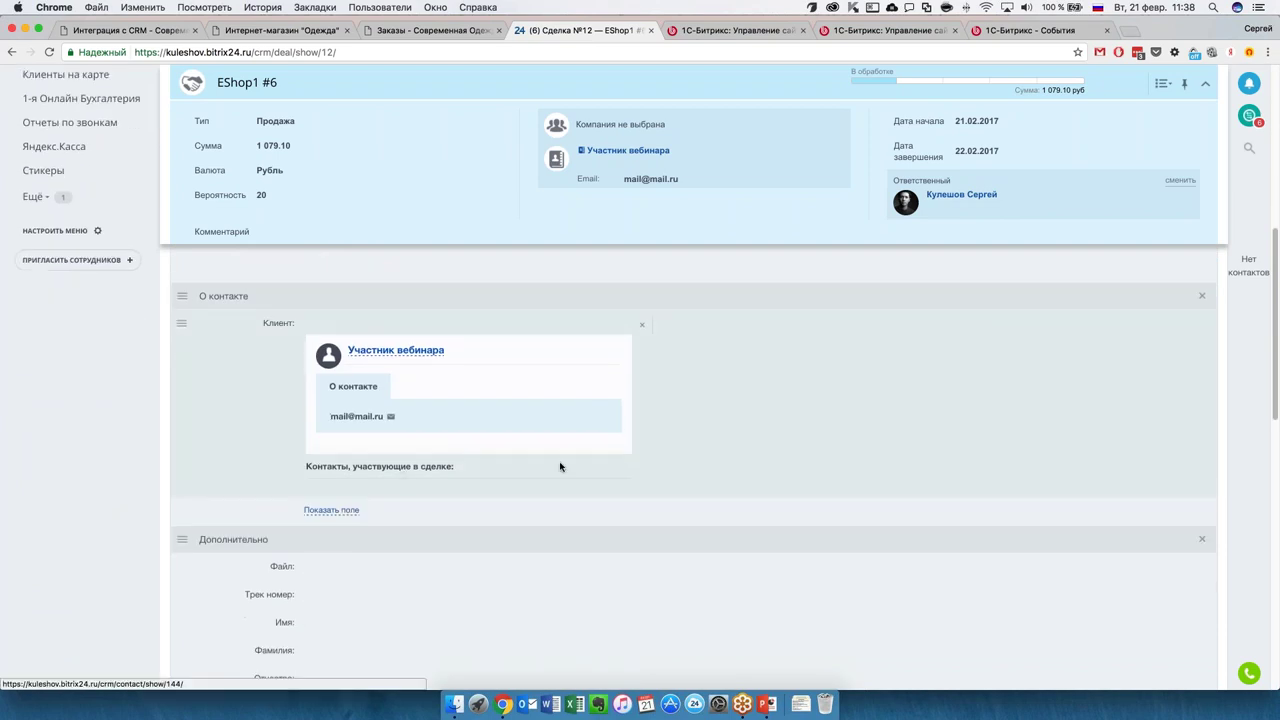
pyautogui.scroll(-15, 403, 473)
pyautogui.scroll(10, 520, 410)
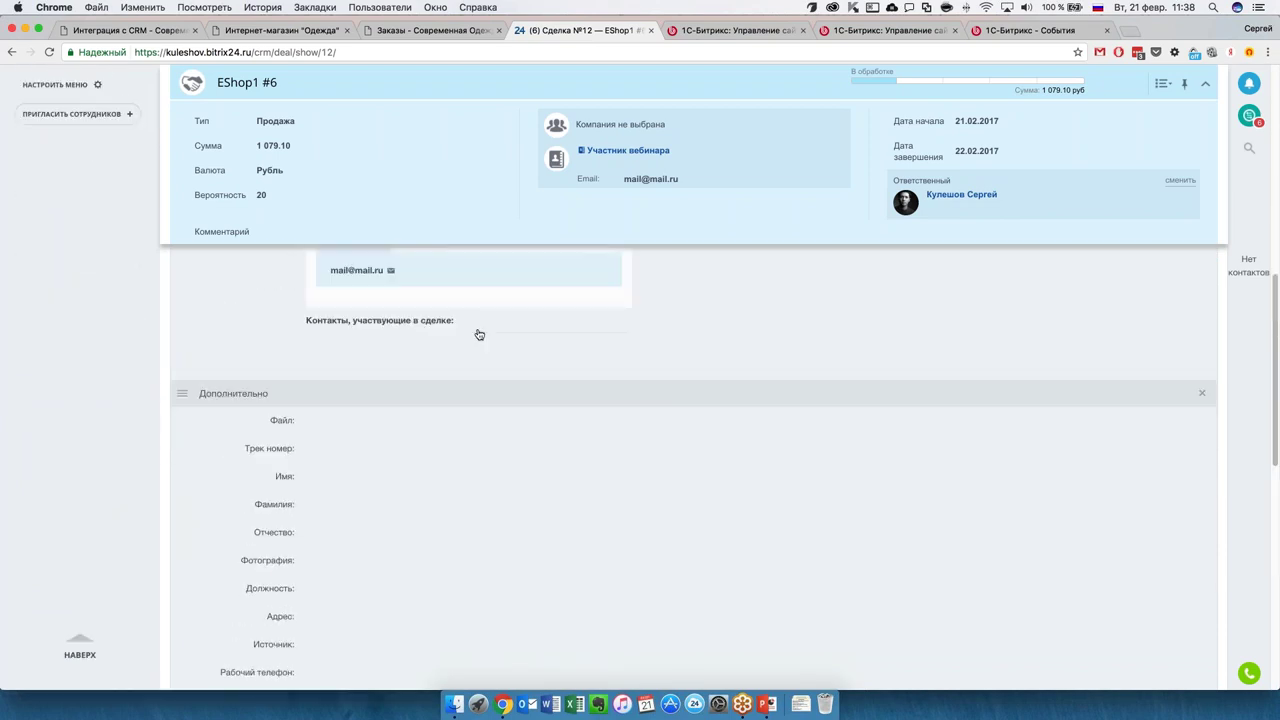
pyautogui.scroll(5, 479, 334)
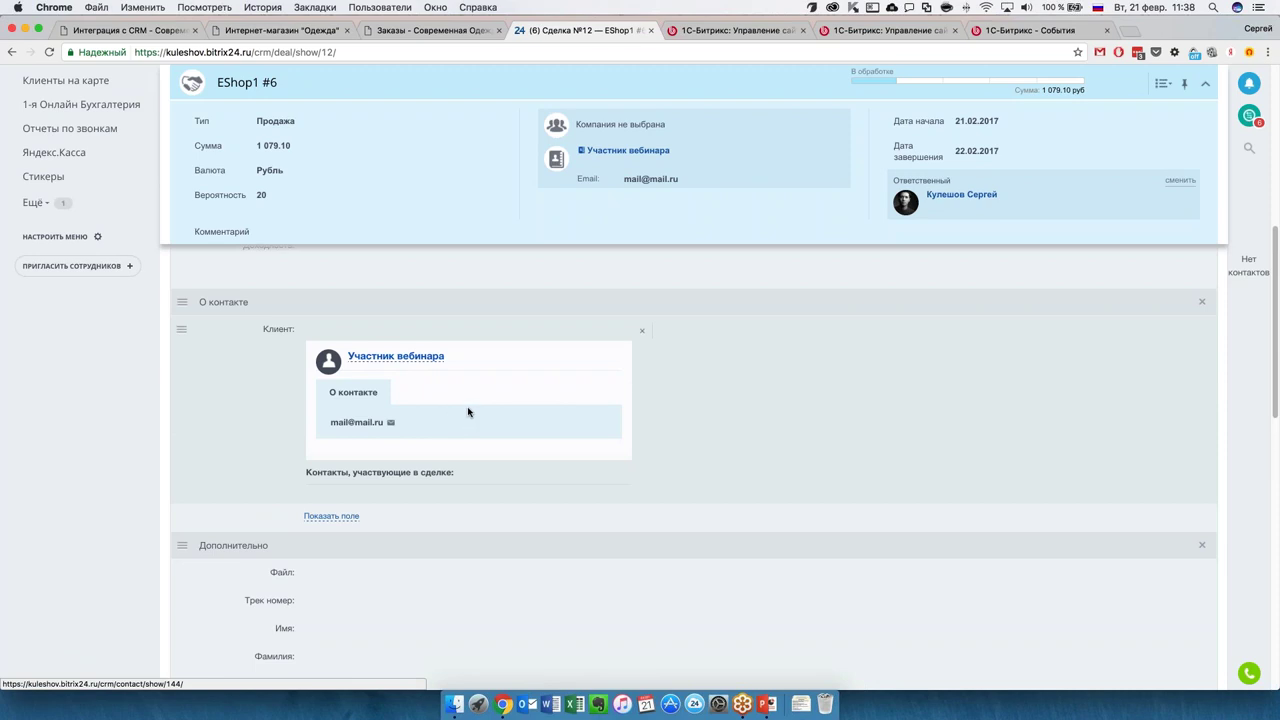
pyautogui.scroll(-1, 490, 457)
pyautogui.scroll(-15, 490, 457)
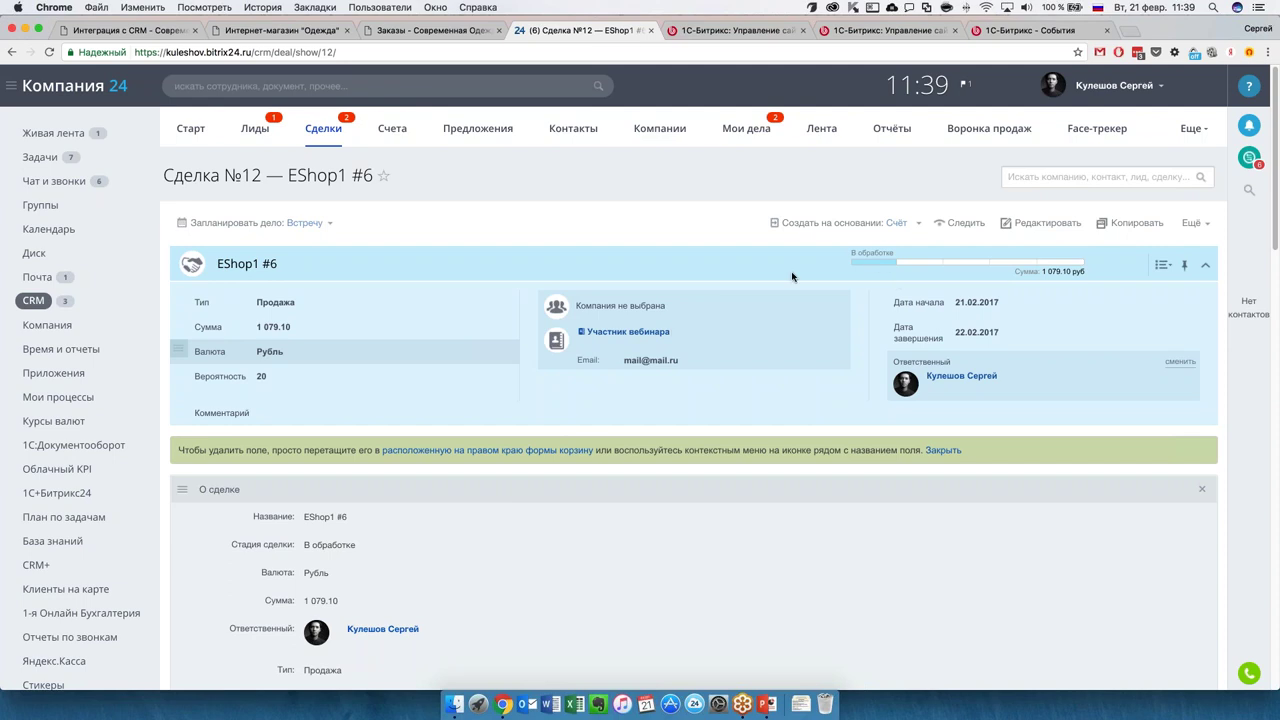
pyautogui.scroll(-5, 572, 370)
# Open the deal's Автоматизация tab and start configuring robots for the stages.
pyautogui.scroll(-10, 576, 396)
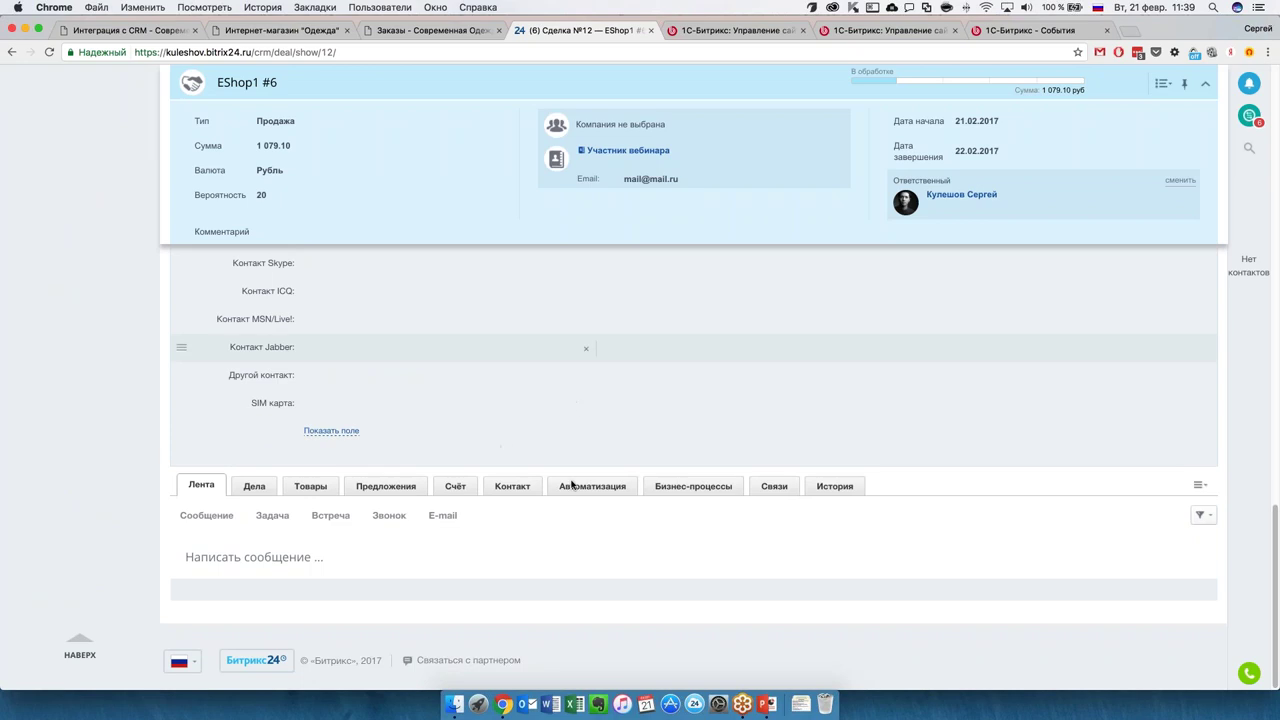
pyautogui.click(573, 486)
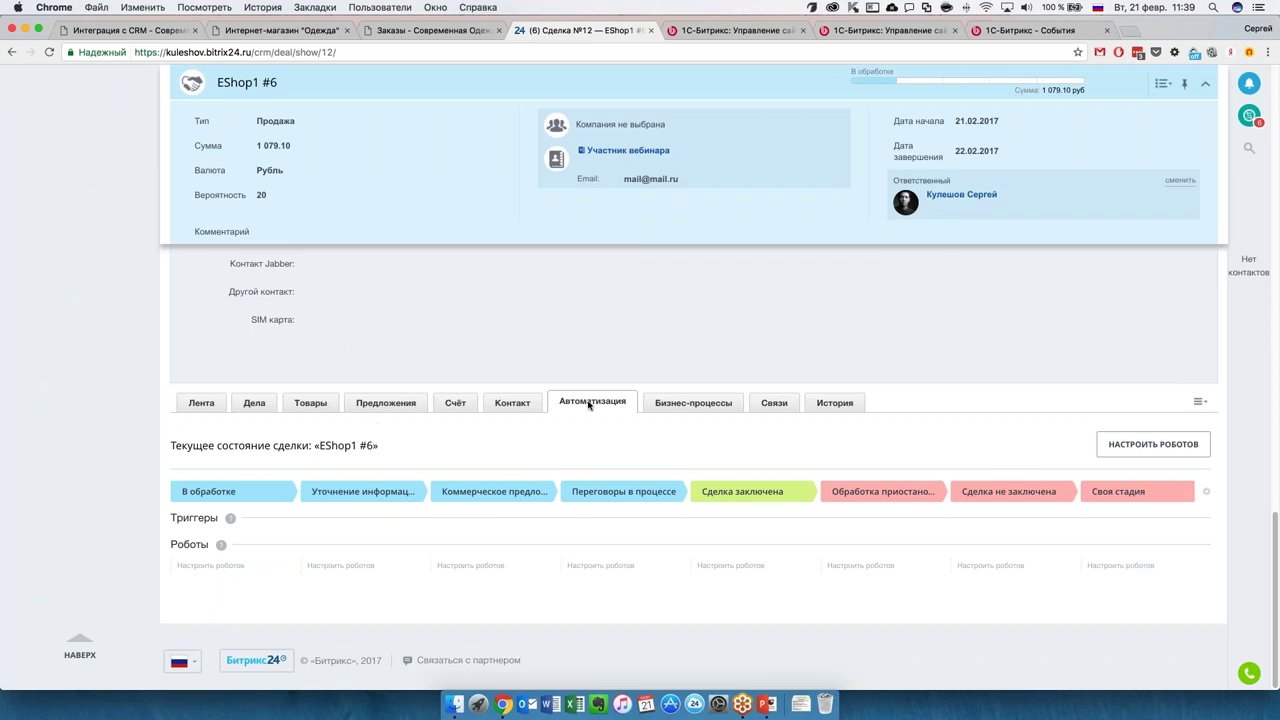
pyautogui.click(219, 571)
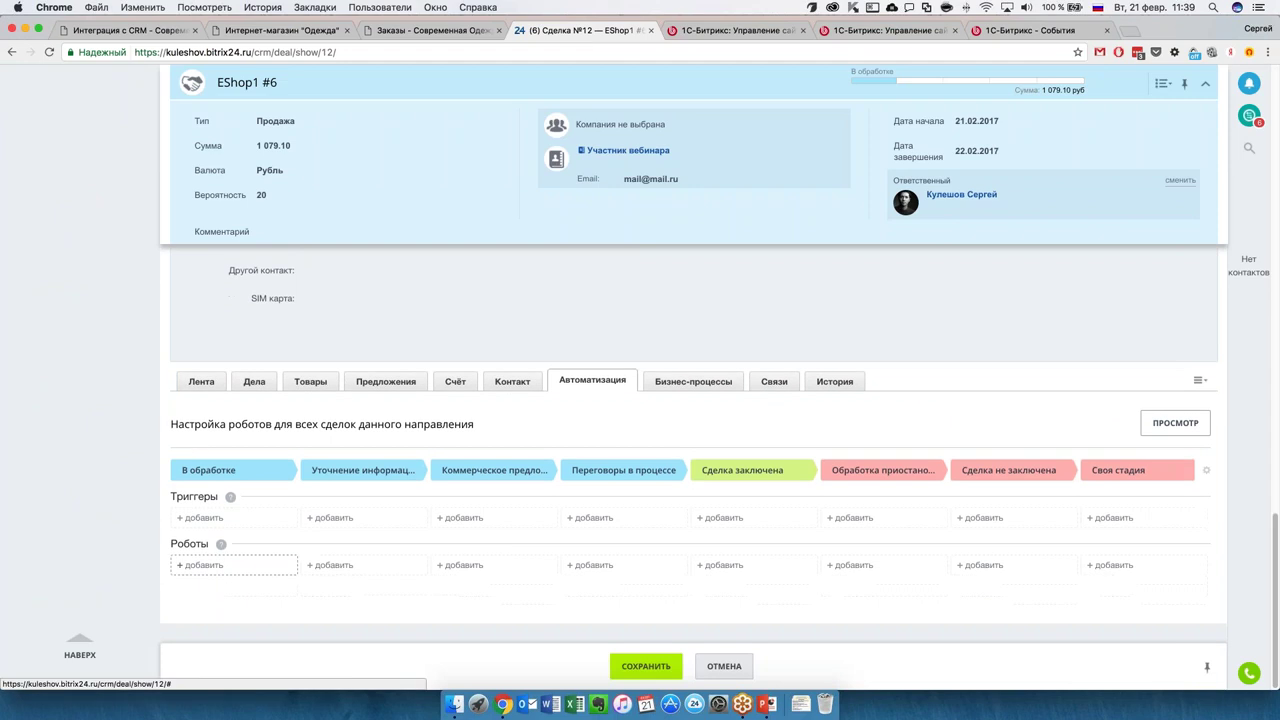
# Add a robot to В обработке, dropping Запланировать звонок to pick a different type.
pyautogui.click(213, 565)
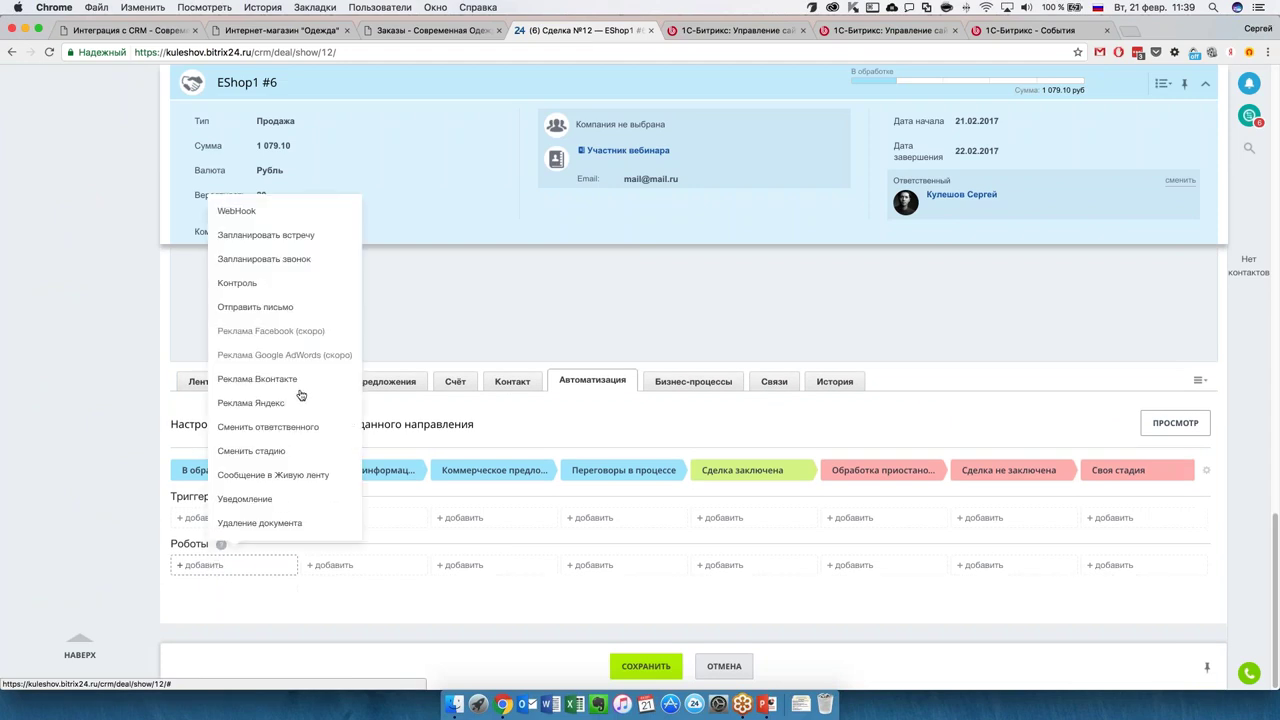
pyautogui.click(264, 259)
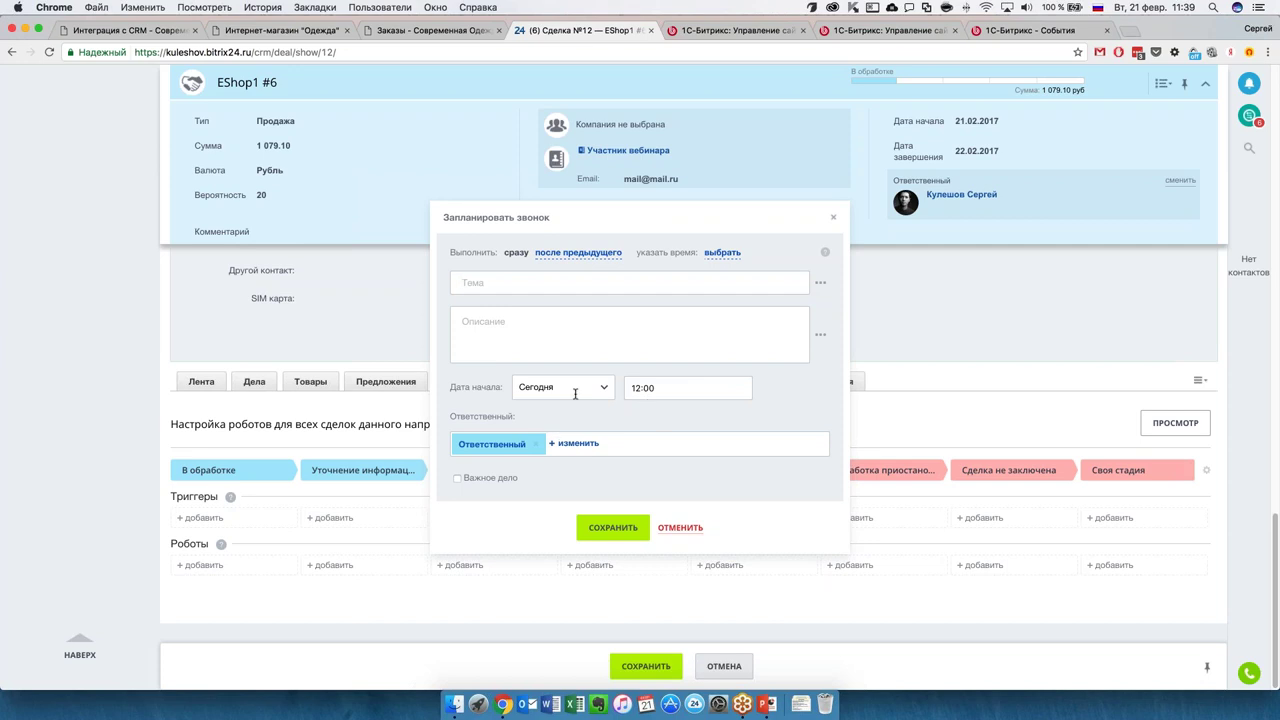
pyautogui.click(668, 532)
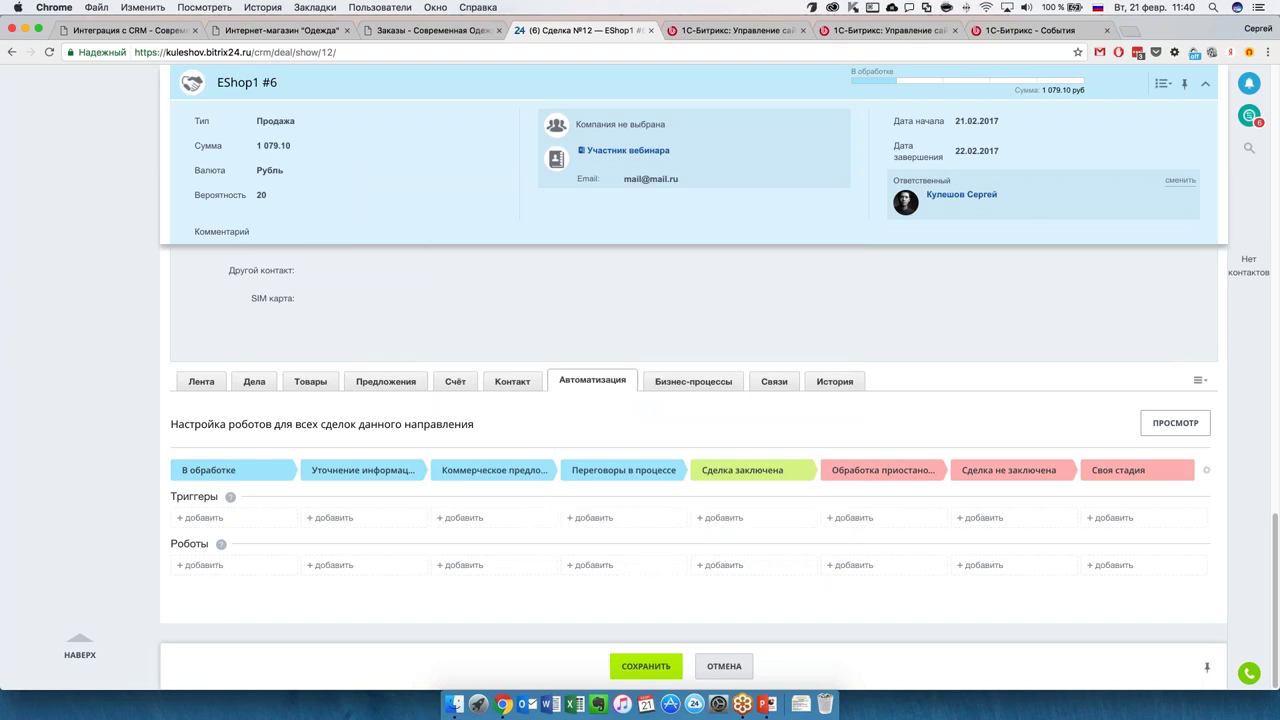
pyautogui.click(214, 566)
# Choose the Уведомление robot and set its run time to через 1 день.
pyautogui.click(240, 498)
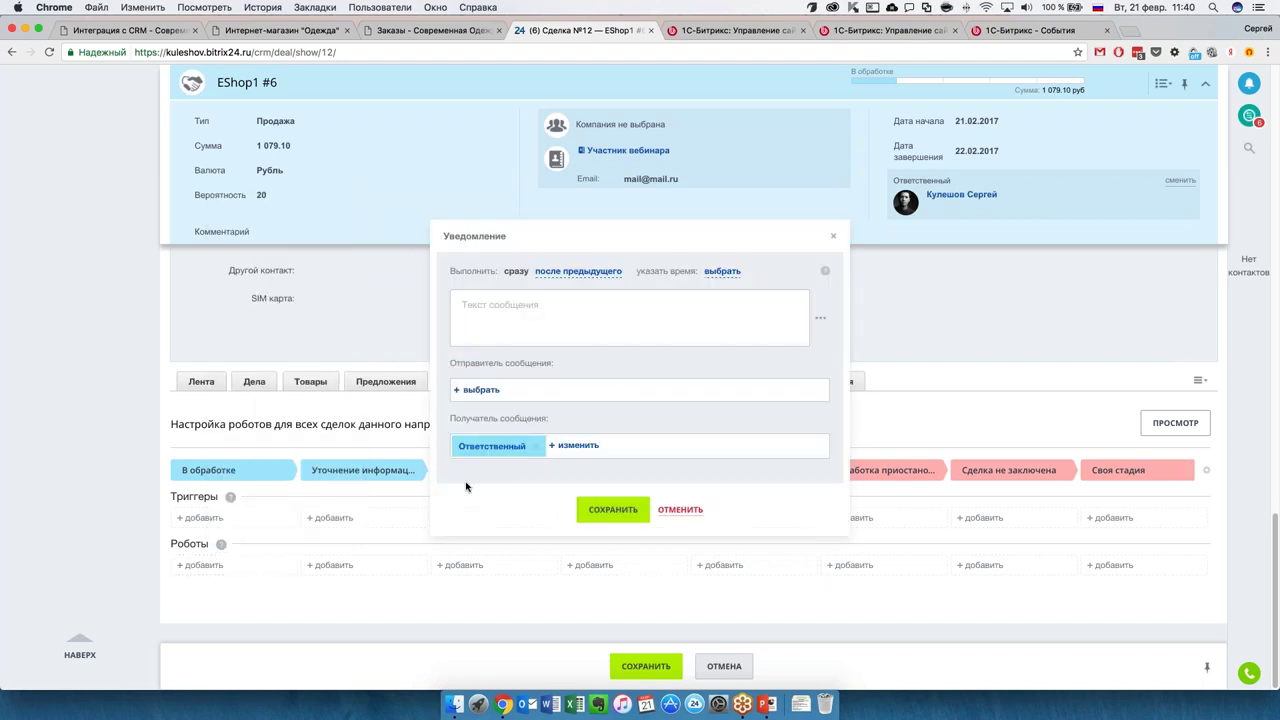
pyautogui.click(590, 277)
pyautogui.click(722, 272)
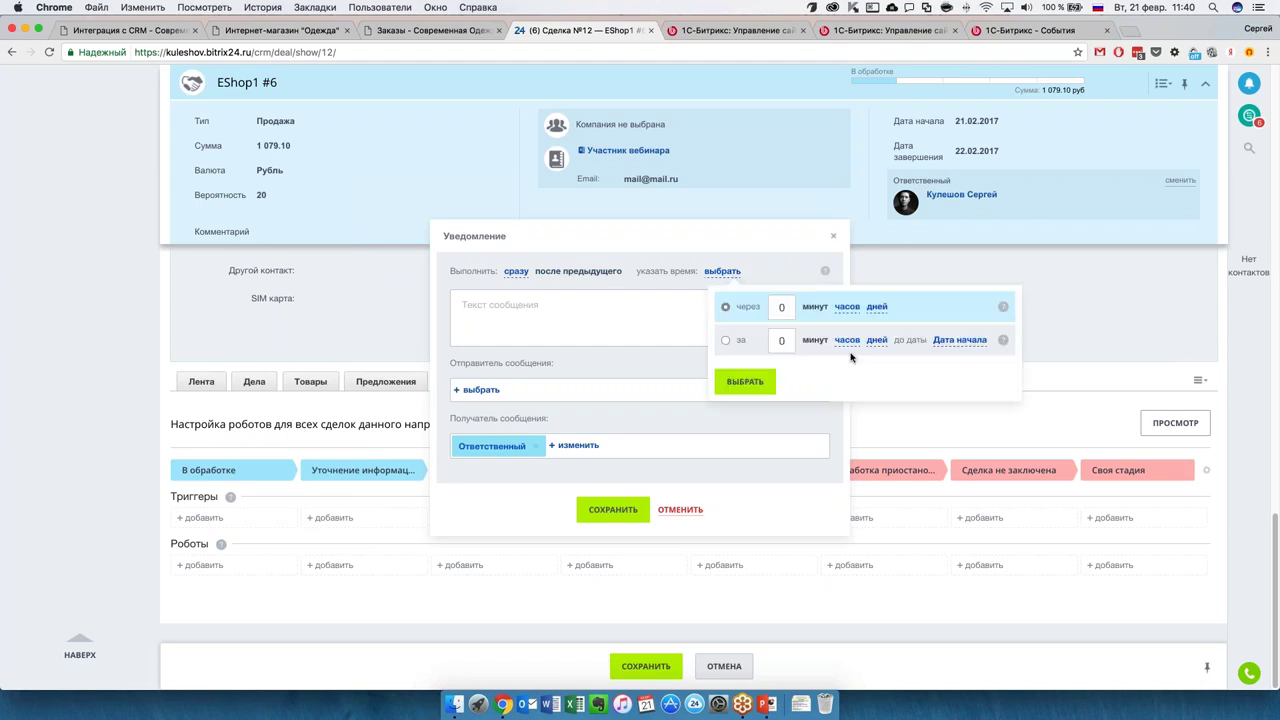
pyautogui.click(846, 307)
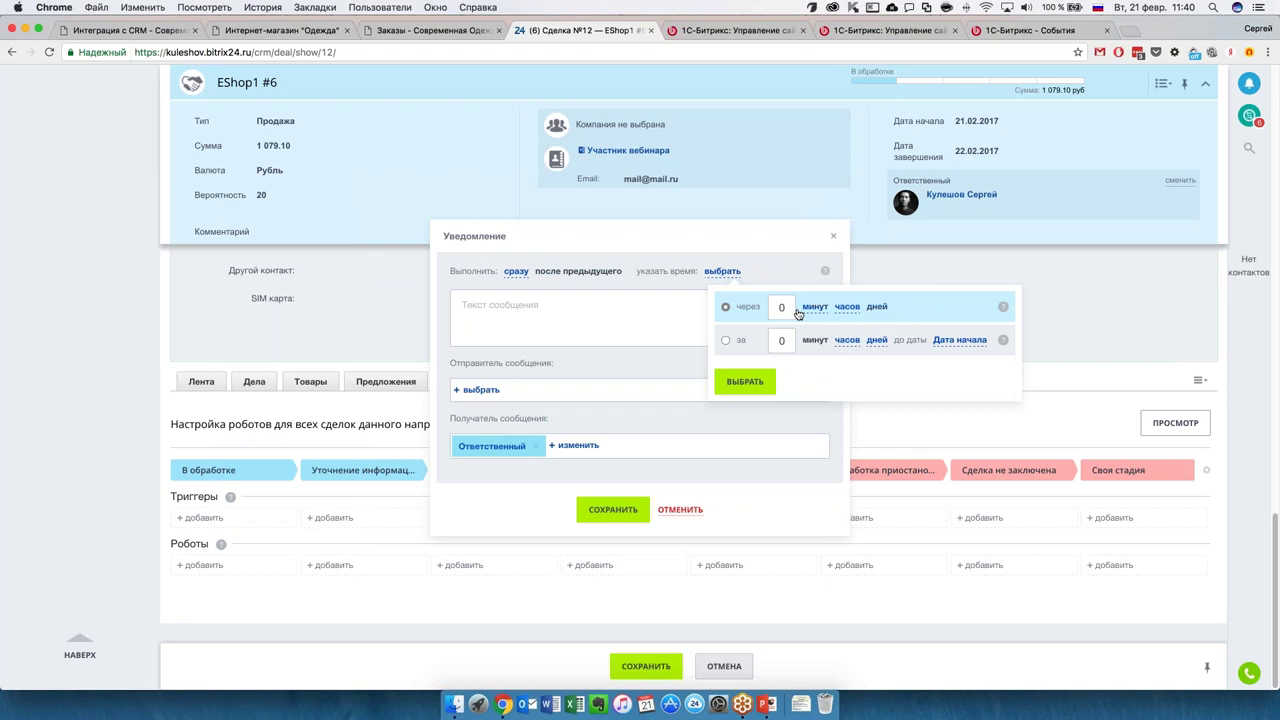
pyautogui.click(746, 385)
pyautogui.click(590, 276)
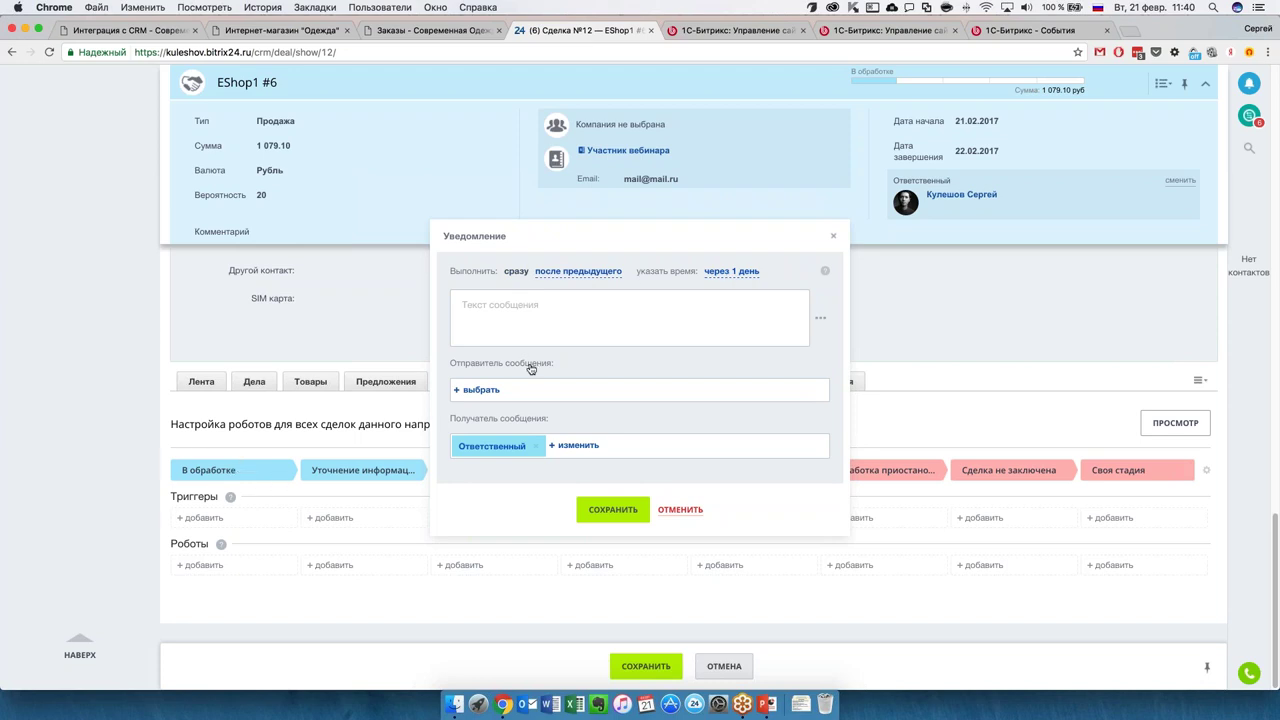
# Enter the message 'заказ не оплачен', choose the sender, keep Ответственный as recipient, and save.
pyautogui.click(588, 322)
pyautogui.write('заказ не оплачен')
pyautogui.click(486, 389)
pyautogui.click(641, 488)
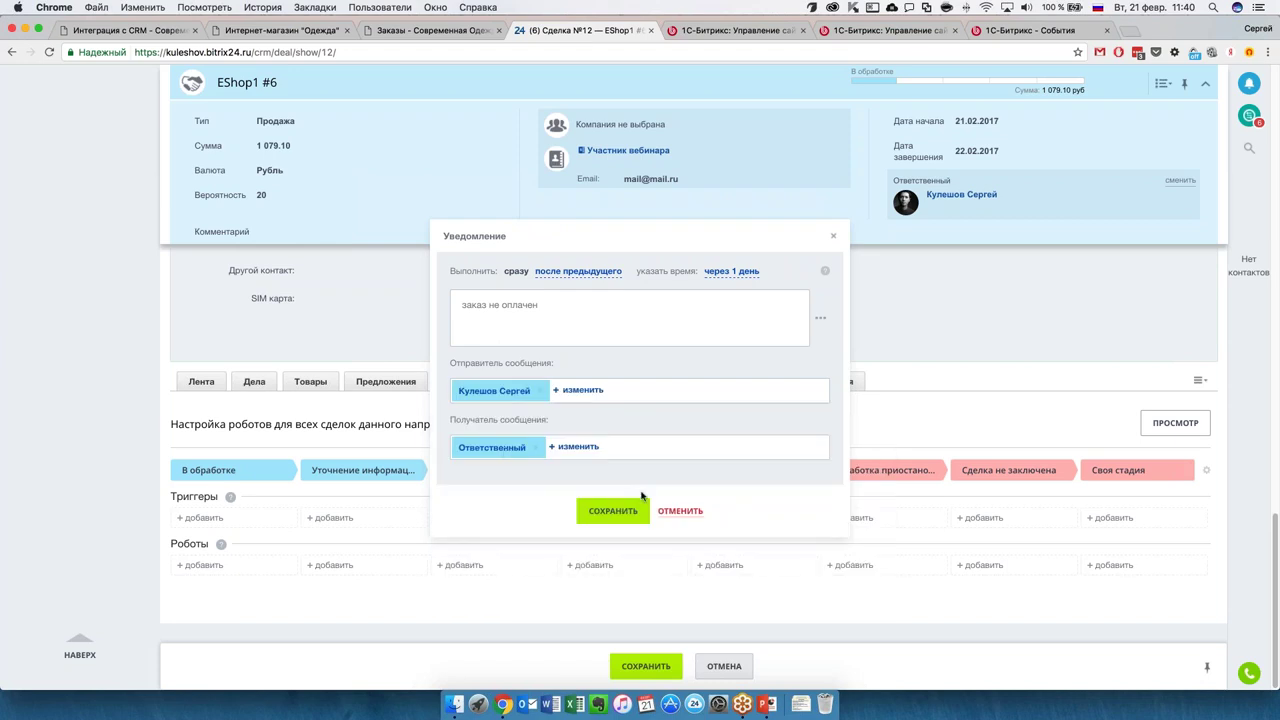
pyautogui.click(515, 447)
pyautogui.click(641, 426)
pyautogui.click(610, 514)
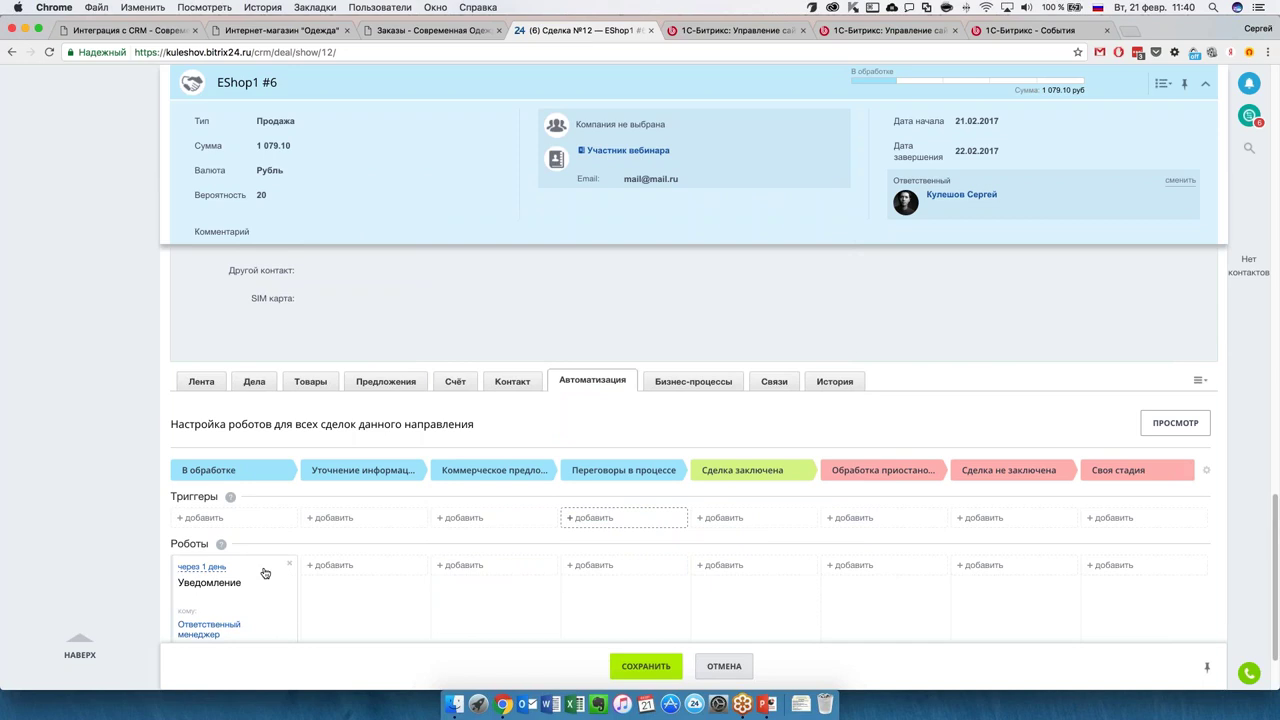
pyautogui.scroll(-2, 262, 570)
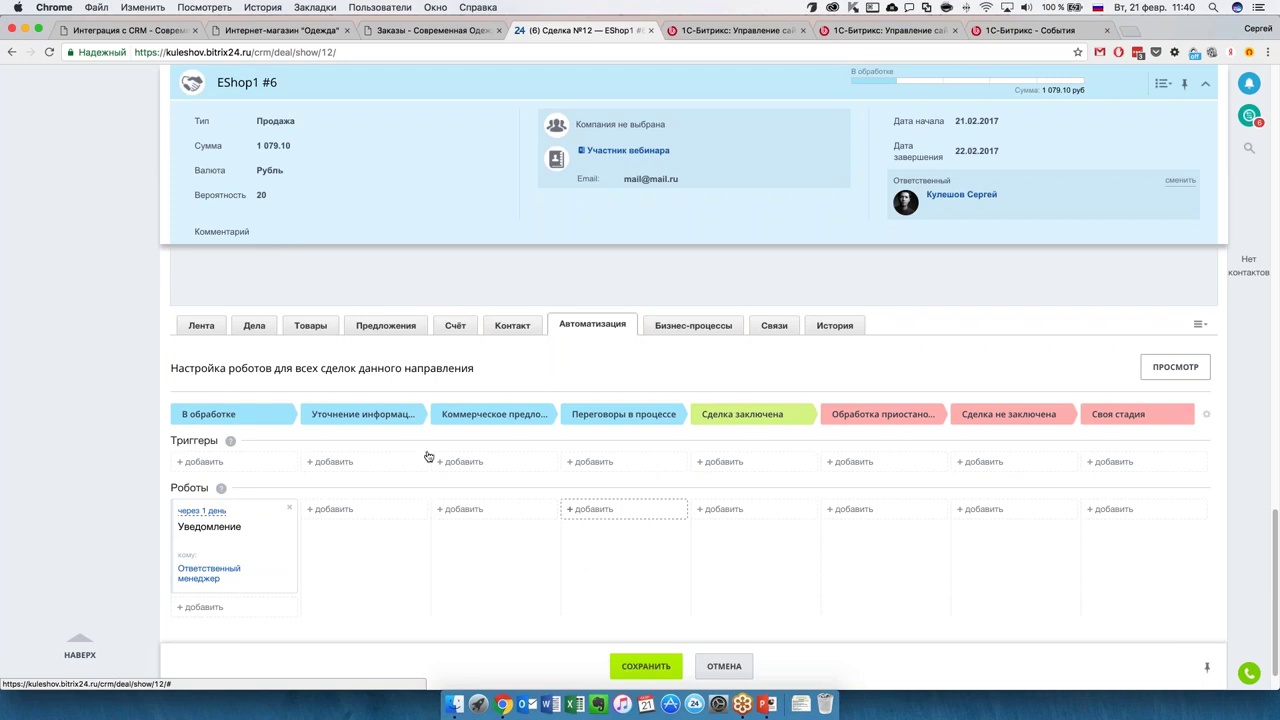
pyautogui.click(740, 511)
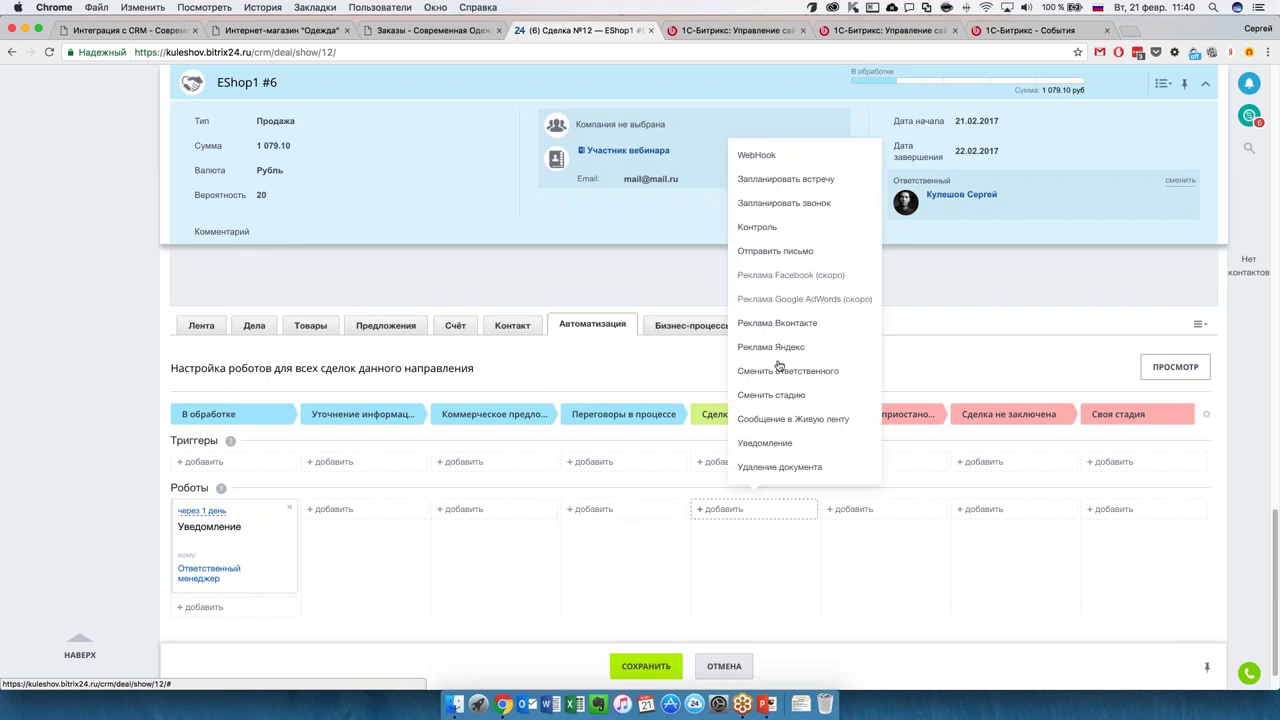
pyautogui.click(786, 557)
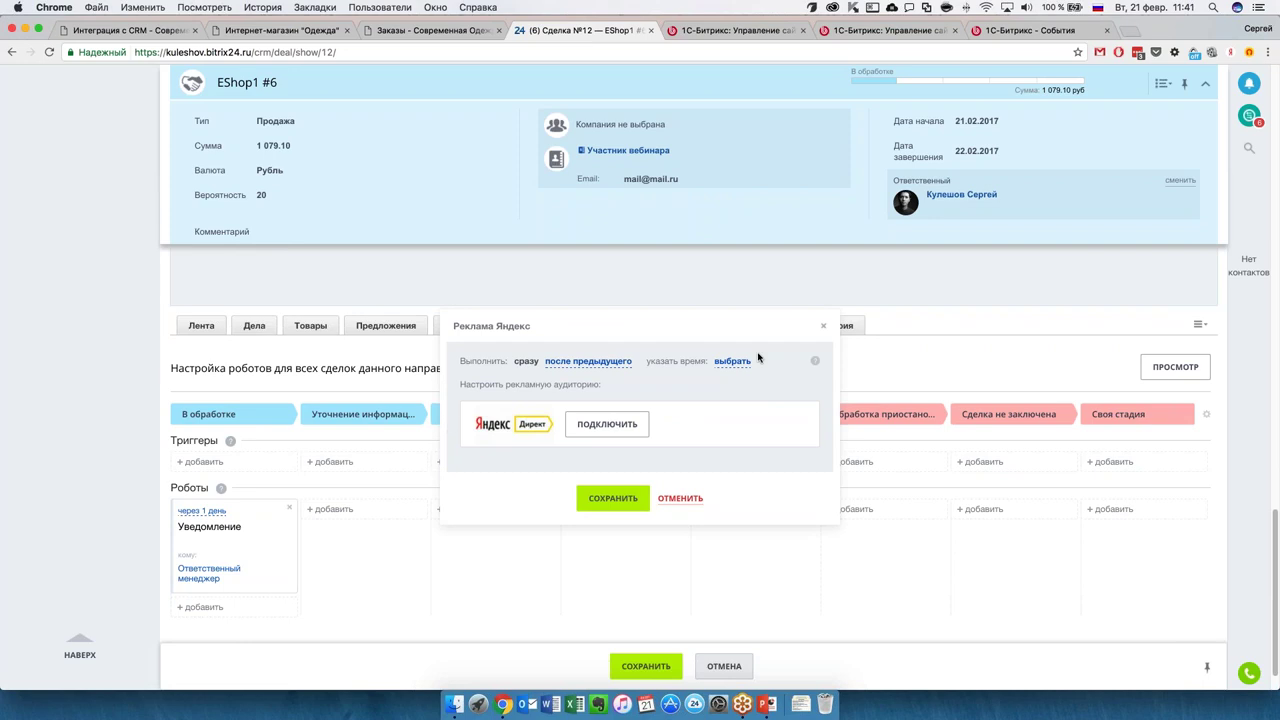
pyautogui.click(823, 327)
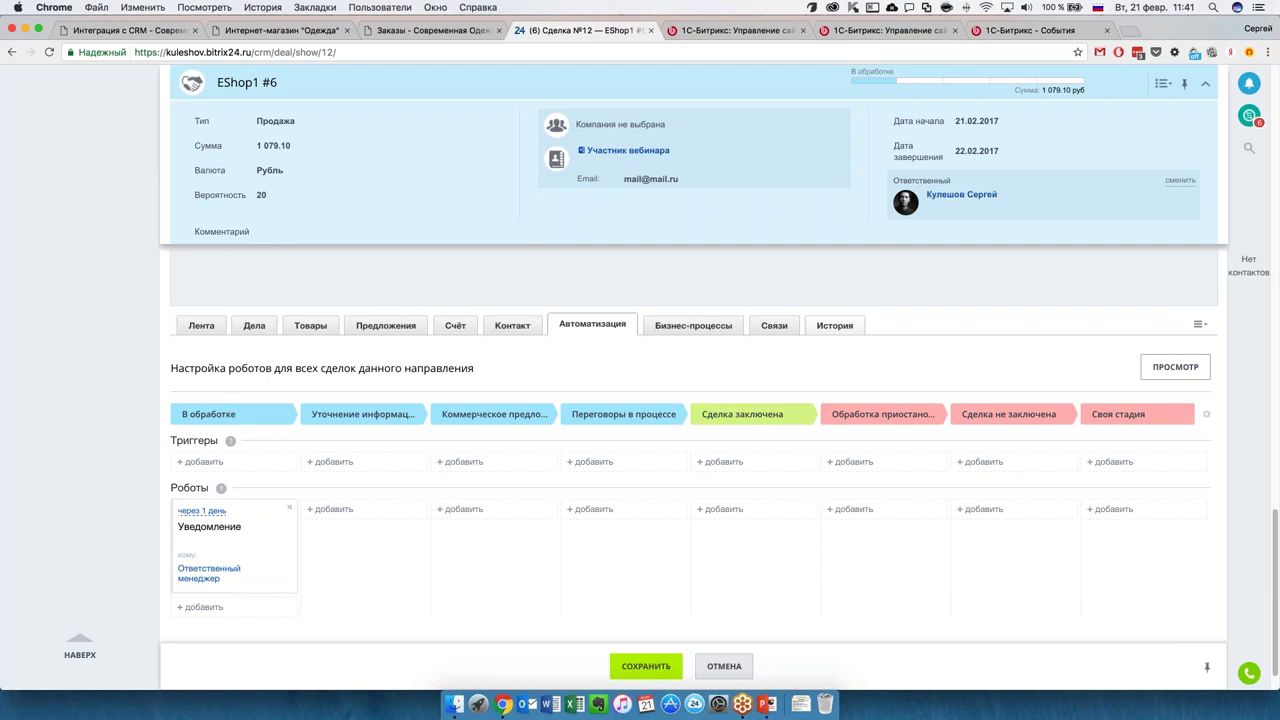
# Show the robot type list for Сделка заключена after briefly checking the В обработке list.
pyautogui.click(728, 507)
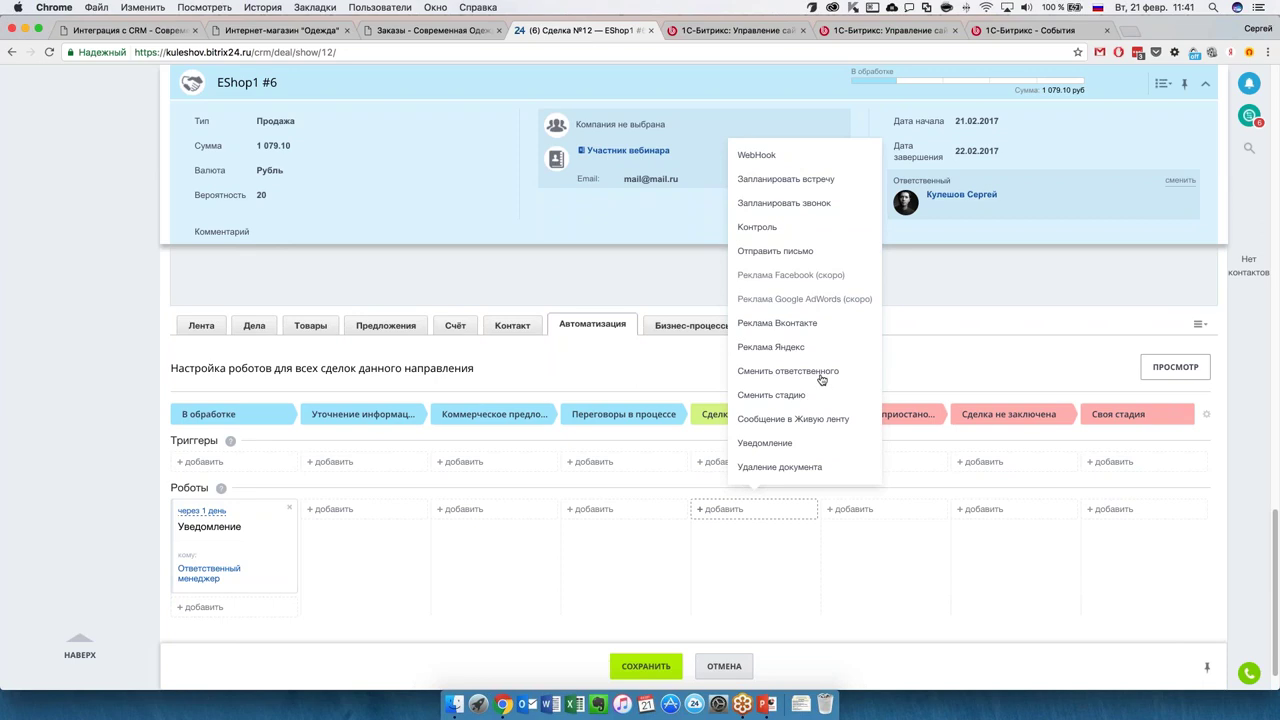
pyautogui.click(936, 317)
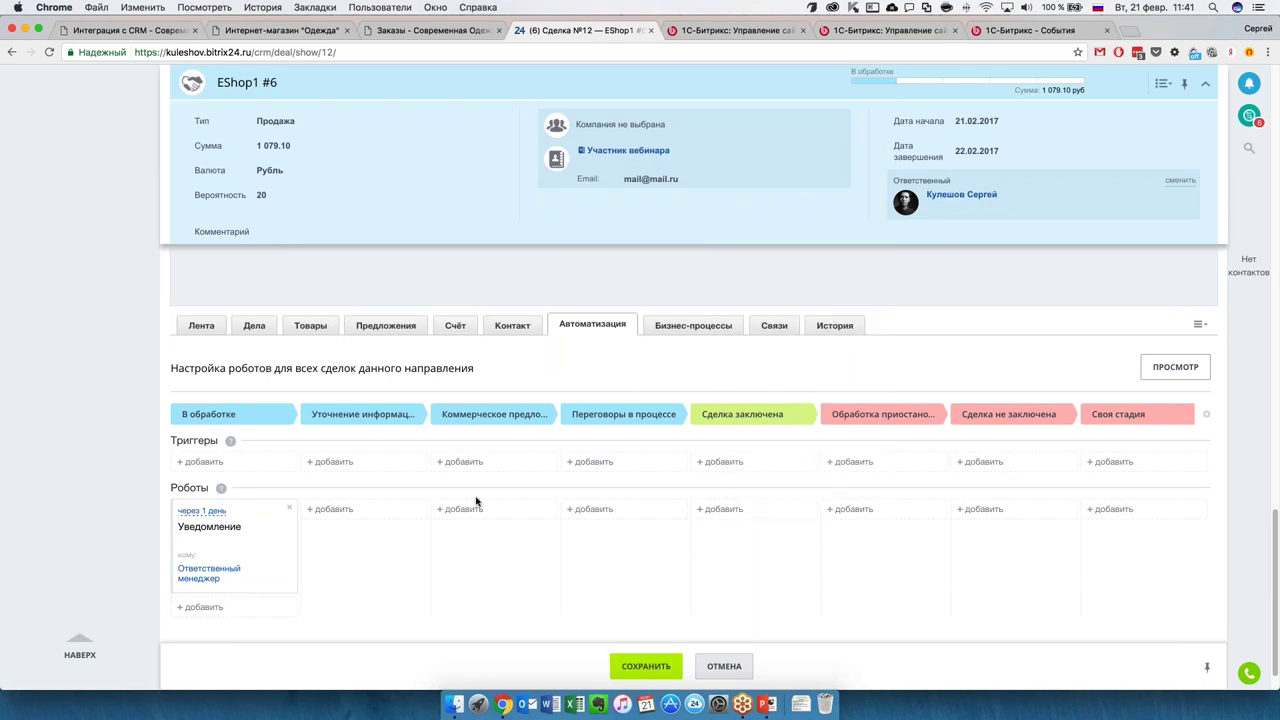
pyautogui.click(204, 607)
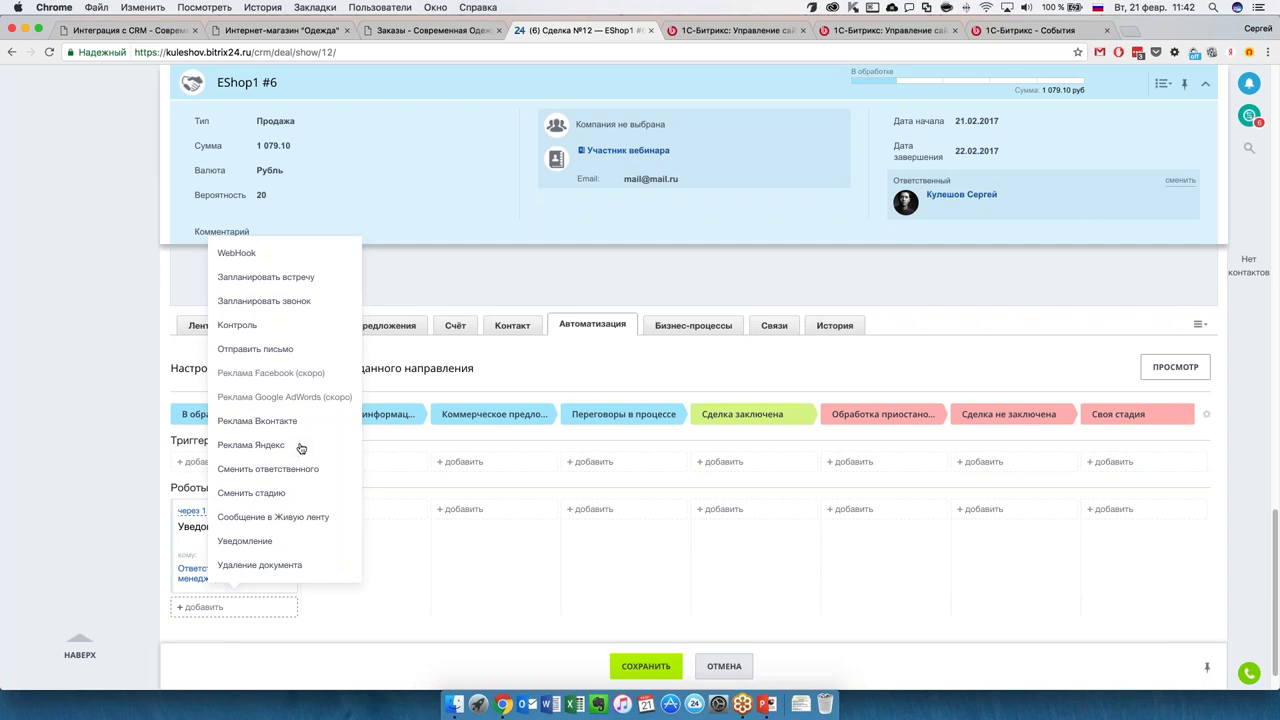
pyautogui.click(480, 277)
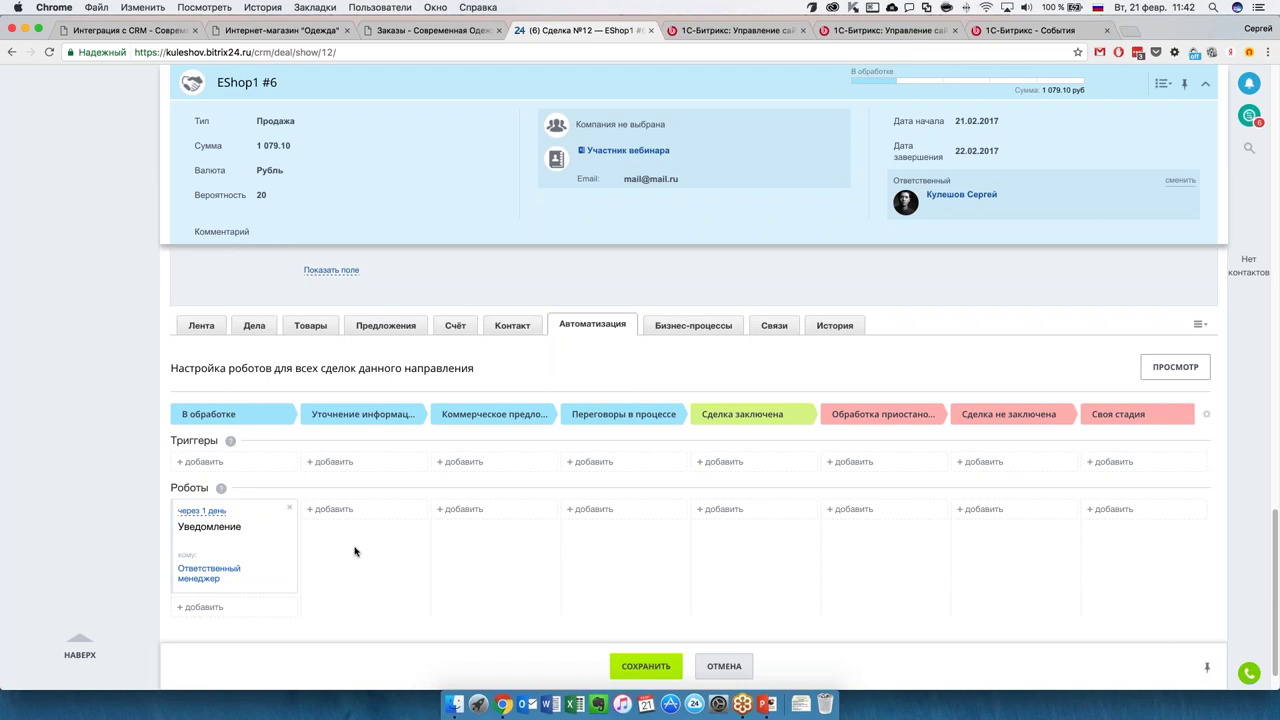
pyautogui.click(752, 508)
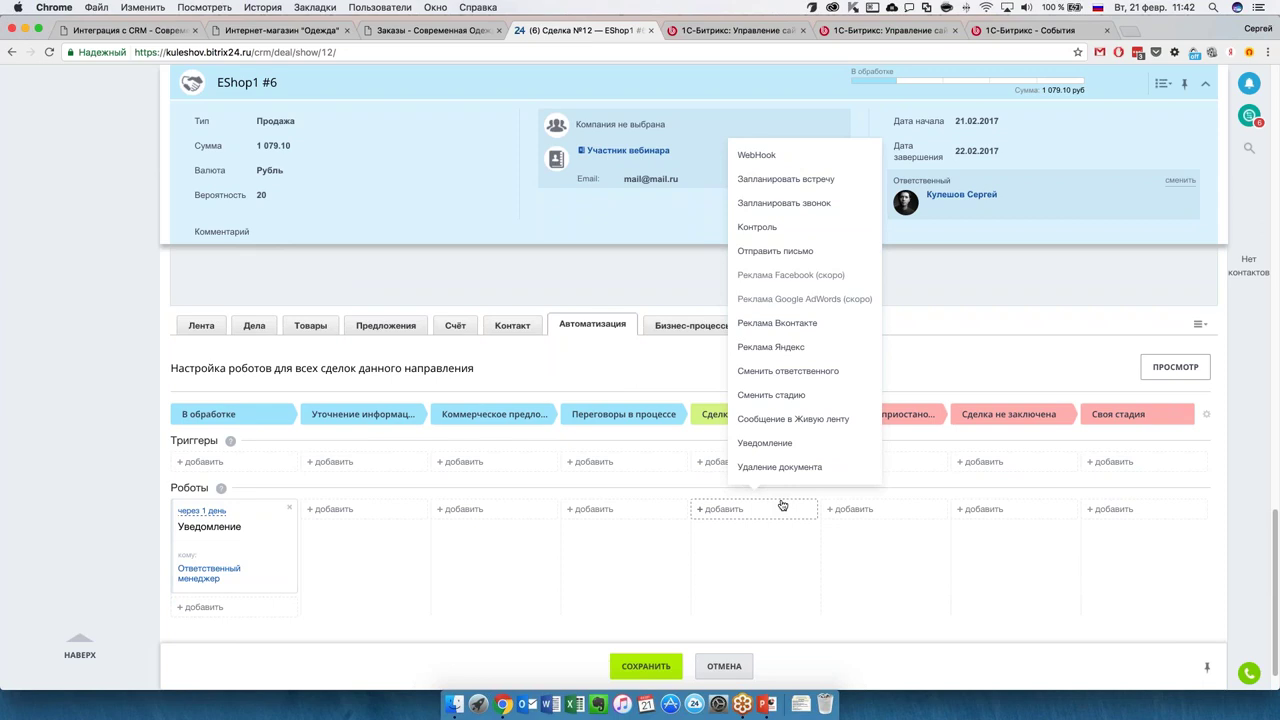
# Add a 'Новное предложение' Запланировать звонок robot delayed 90 days; glance at Сделка не заключена's robot list.
pyautogui.click(801, 199)
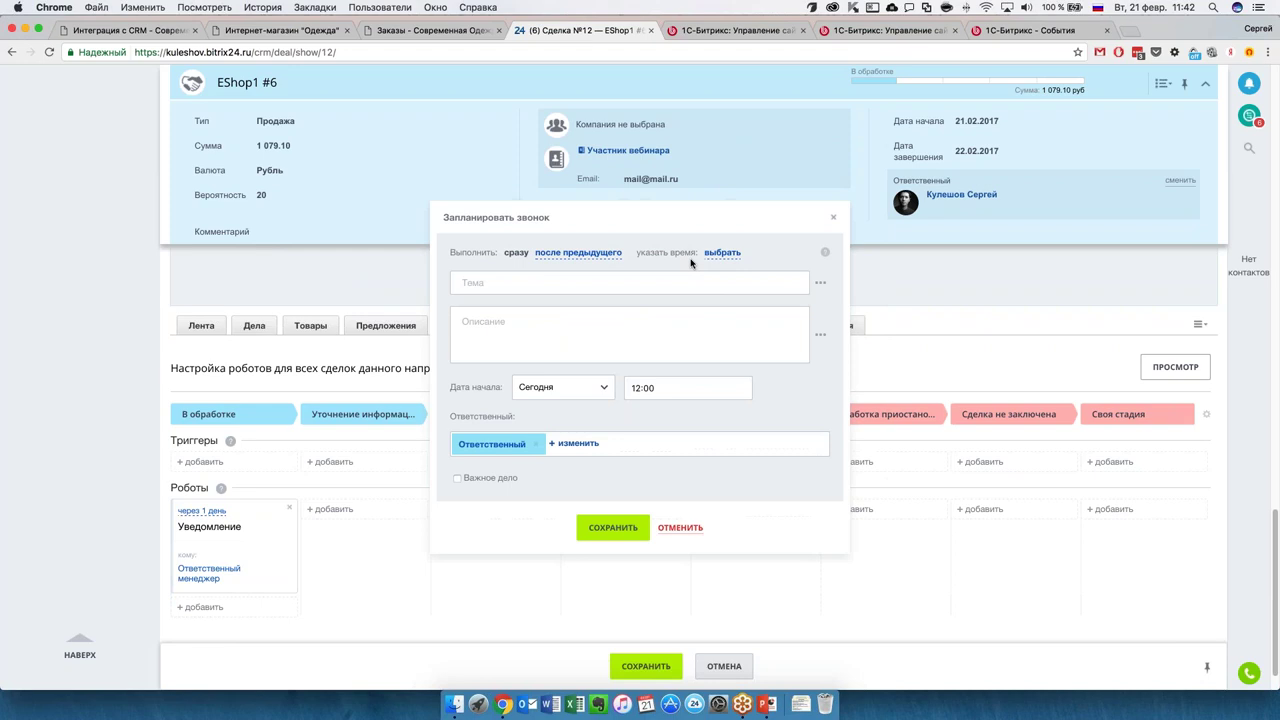
pyautogui.click(720, 253)
pyautogui.click(876, 288)
pyautogui.click(781, 289)
pyautogui.write('90')
pyautogui.click(745, 363)
pyautogui.write('Новное предложение')
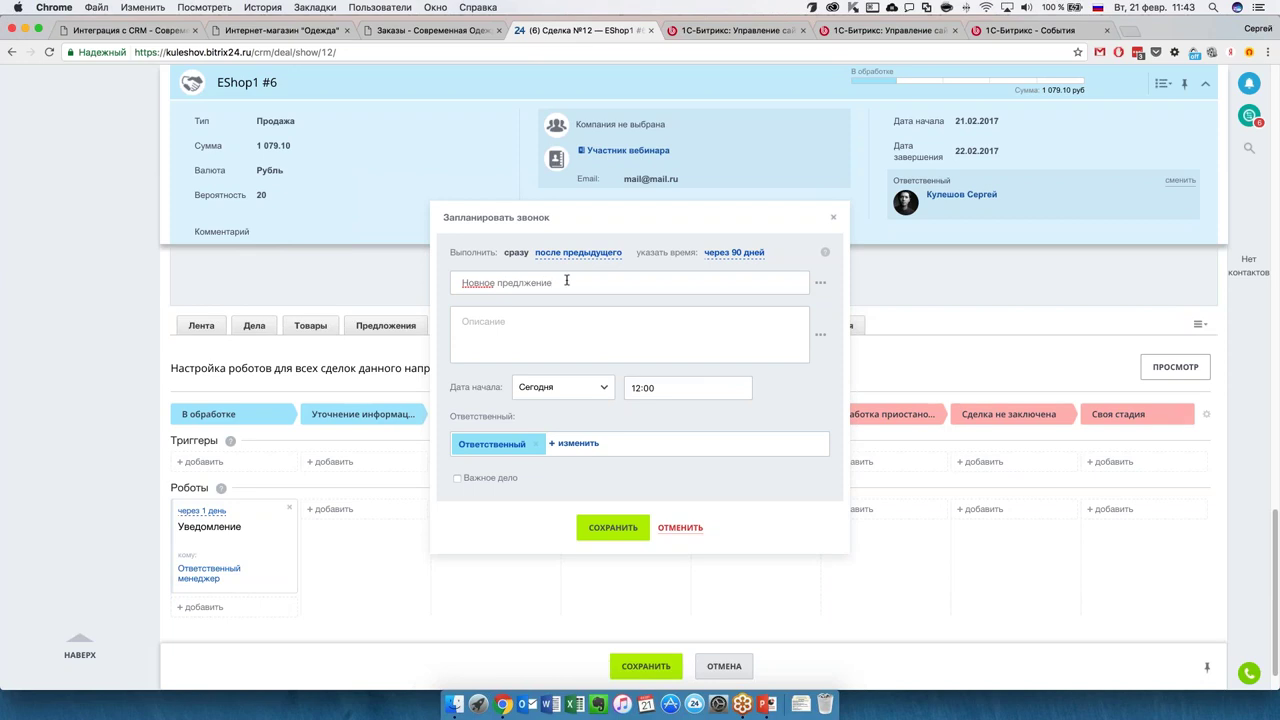
pyautogui.click(586, 537)
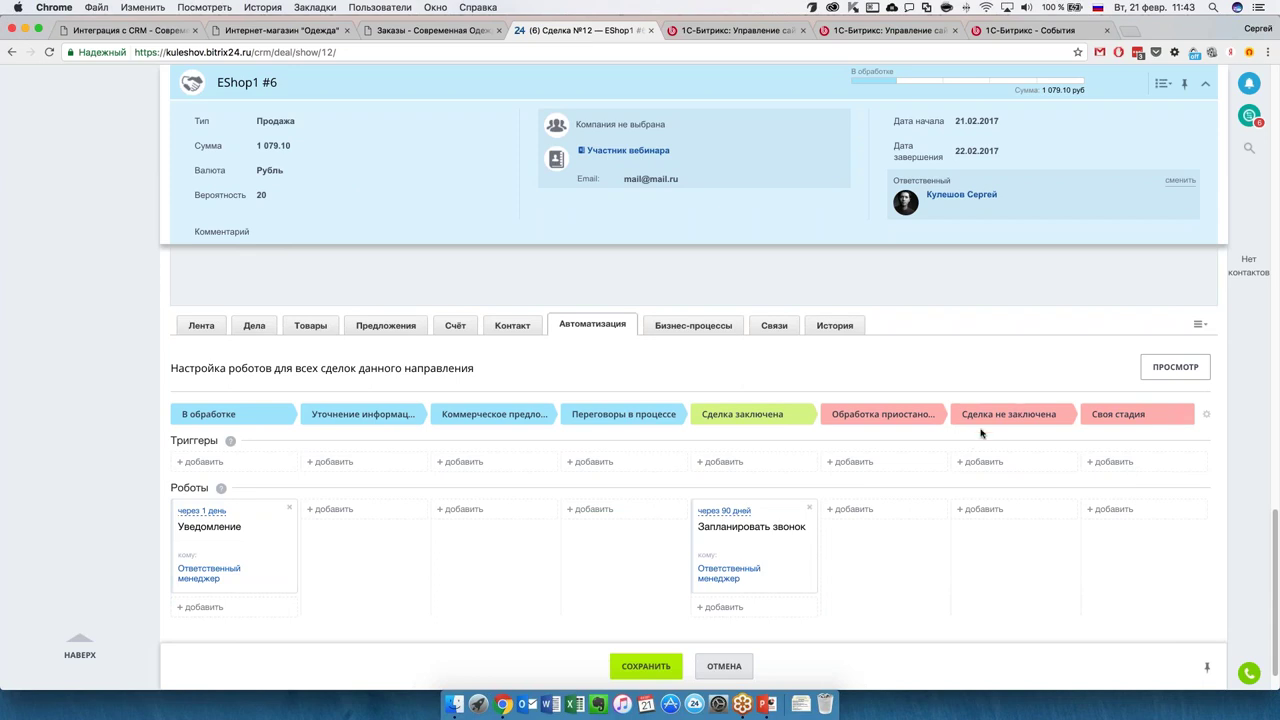
pyautogui.click(983, 510)
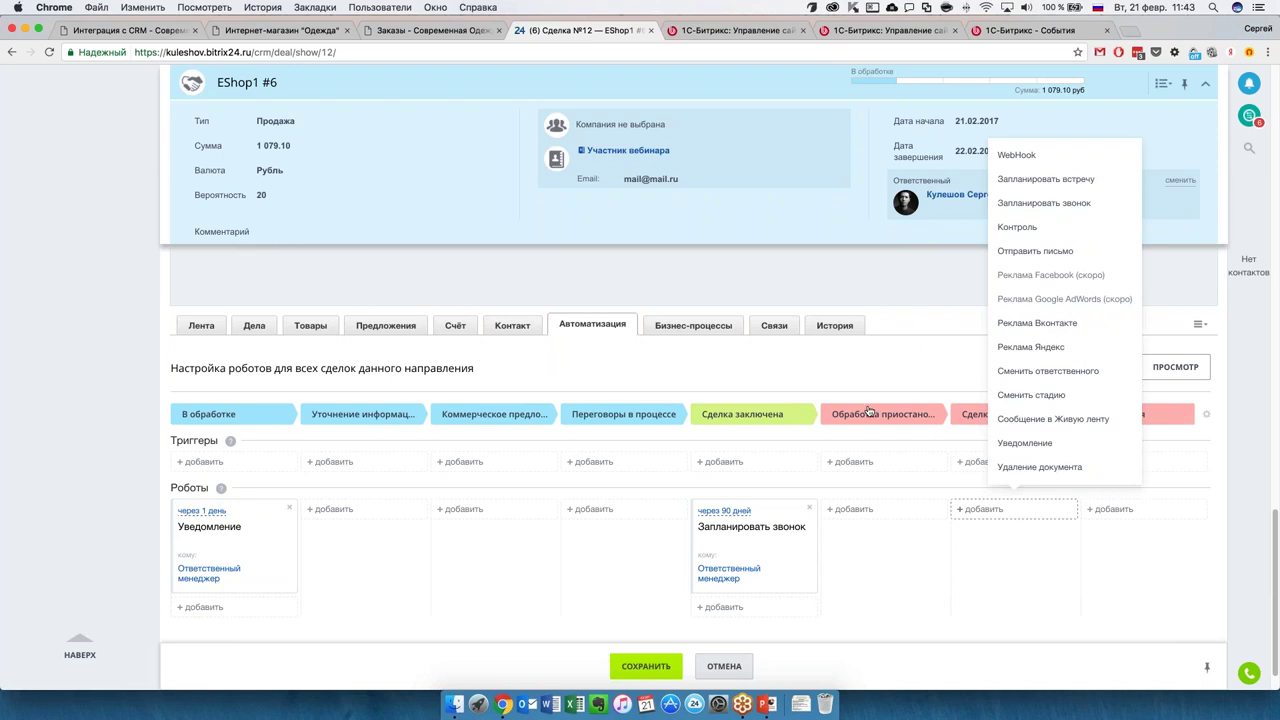
pyautogui.click(889, 291)
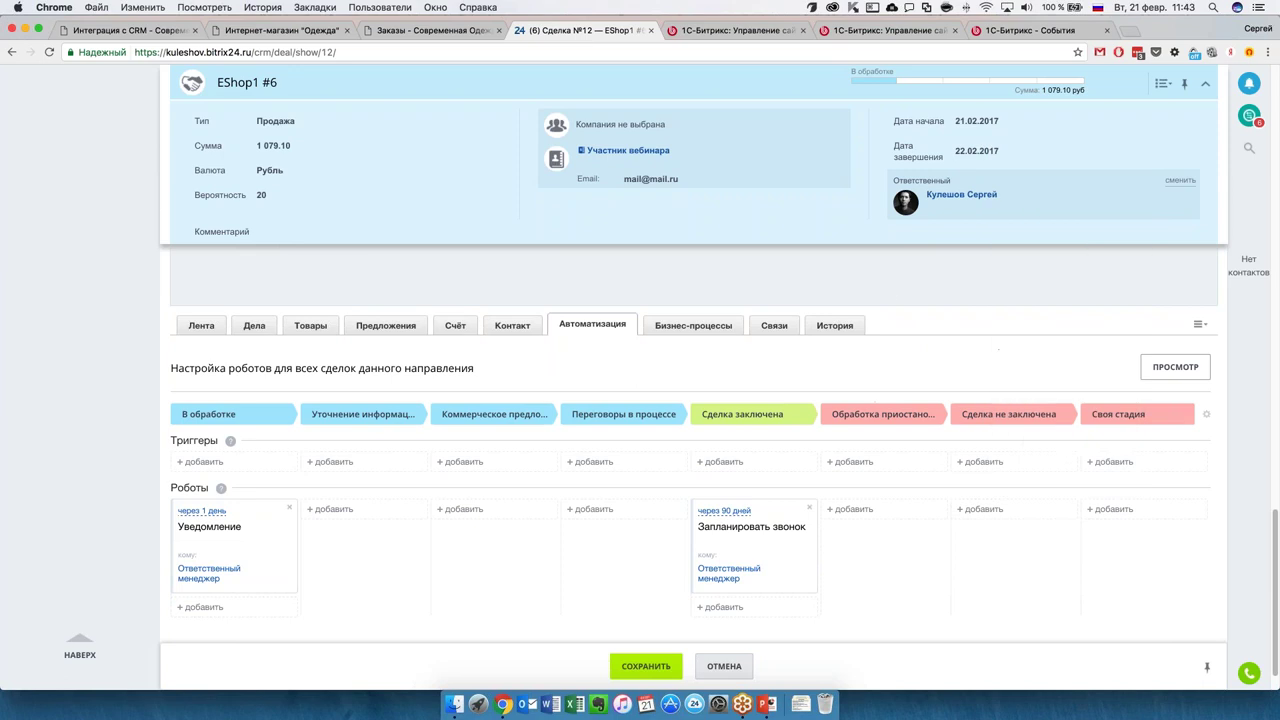
# Reveal the deal's empty contact fields, then leave the deal without saving for the Сделки list.
pyautogui.click(901, 328)
pyautogui.scroll(-5, 900, 361)
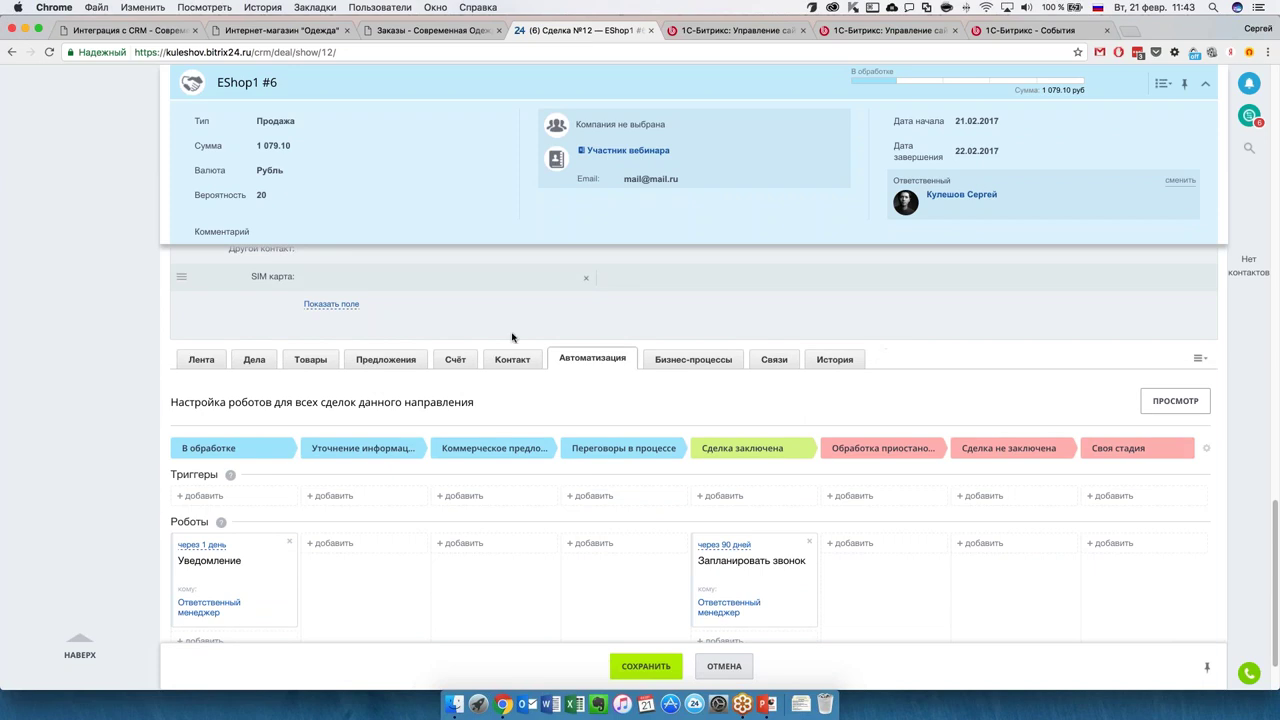
pyautogui.scroll(10, 456, 337)
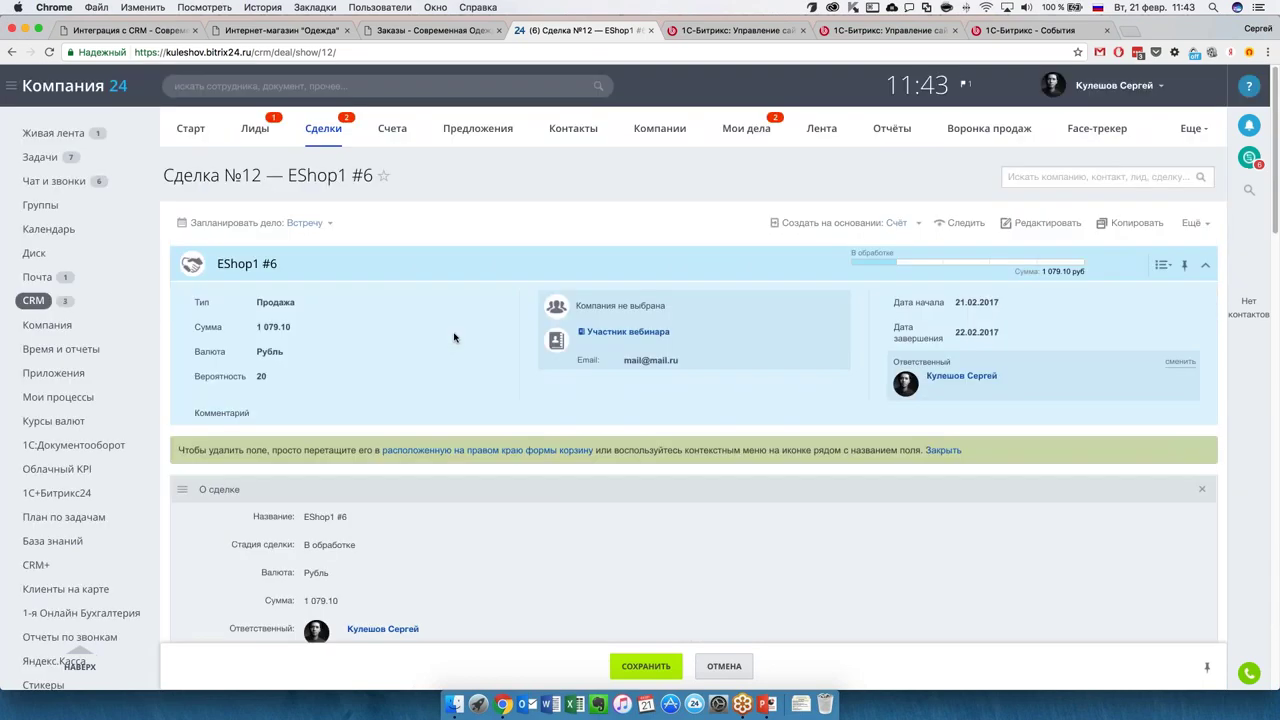
pyautogui.click(310, 142)
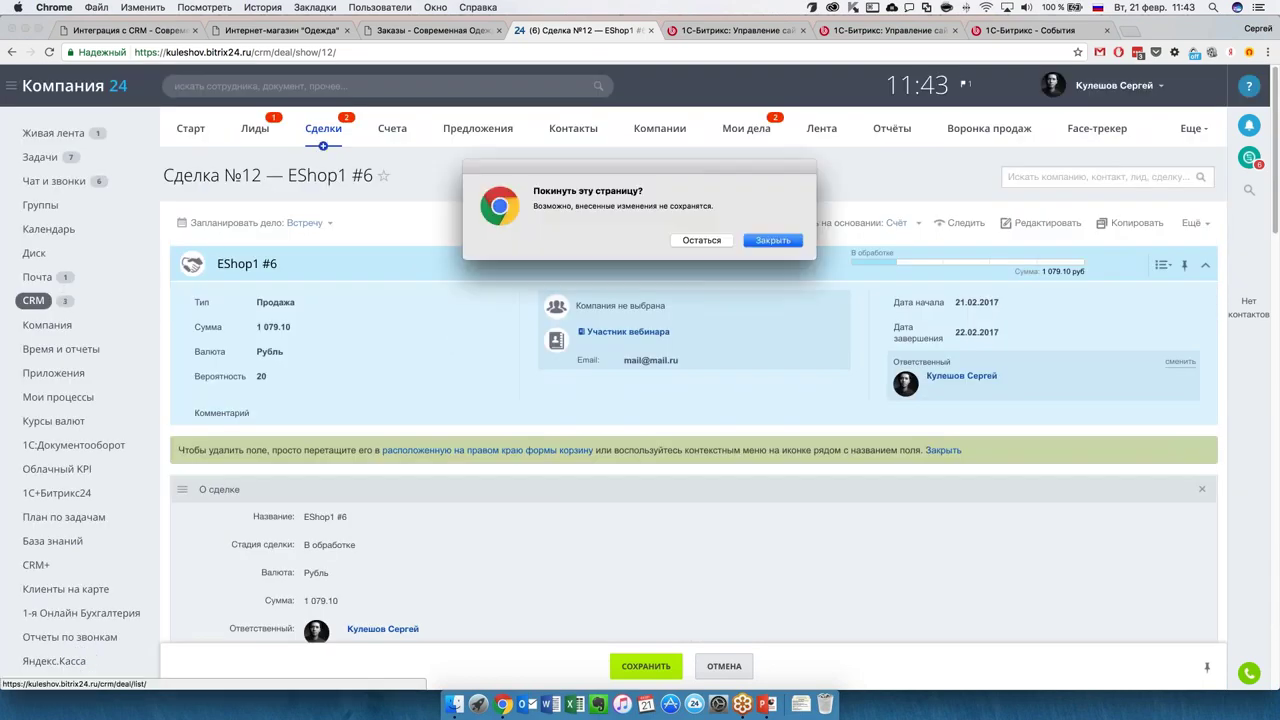
pyautogui.click(768, 240)
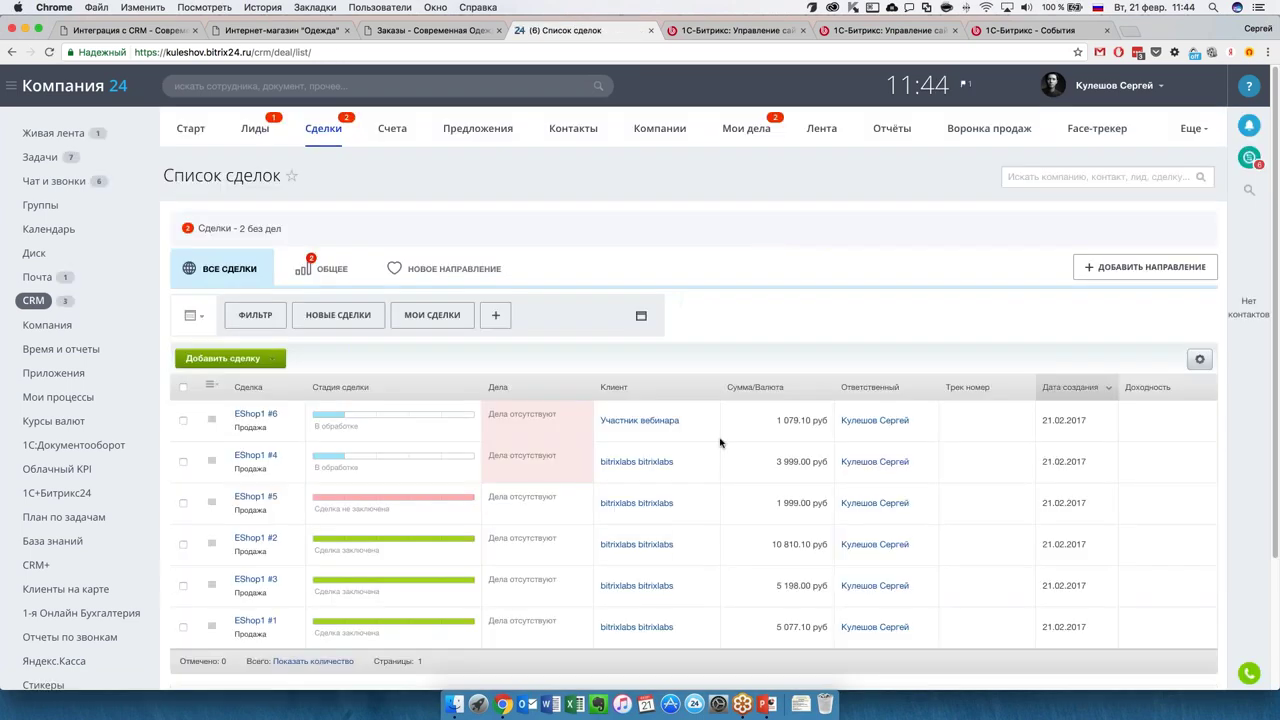
pyautogui.scroll(-2, 722, 445)
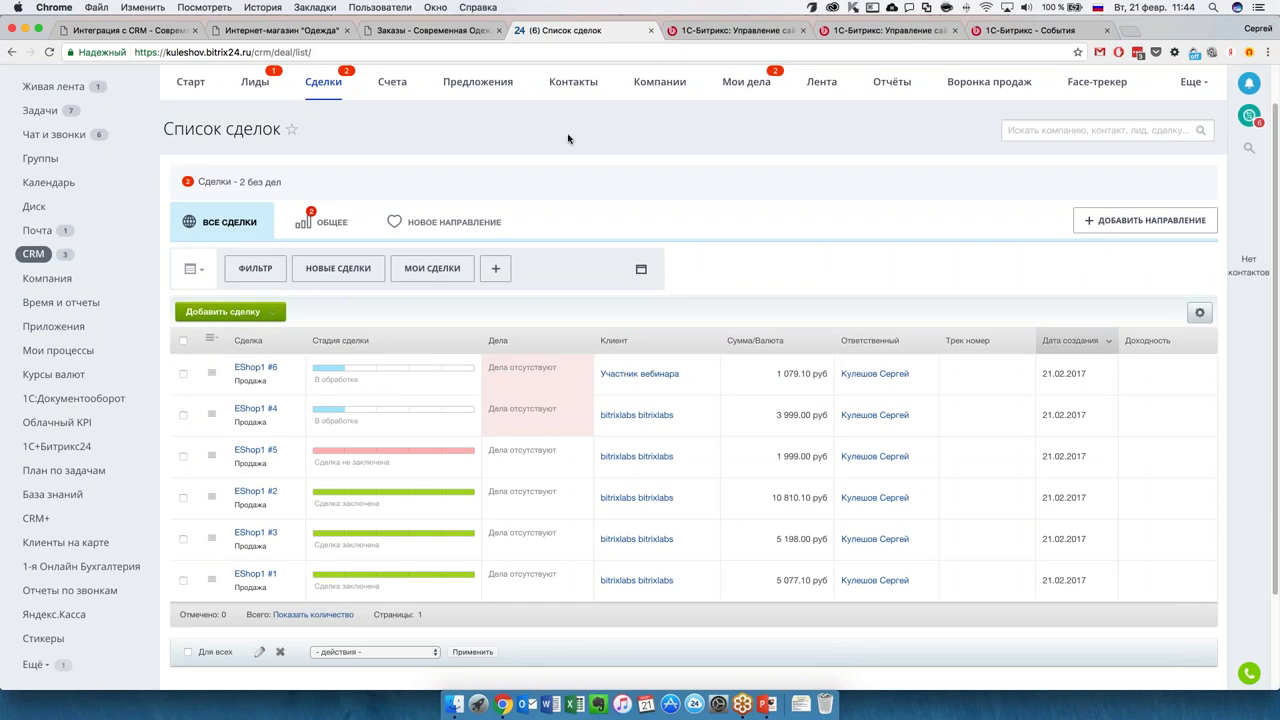
# Browse Компании and Контакты, showing contacts as a plain list, then return to Сделки.
pyautogui.click(676, 83)
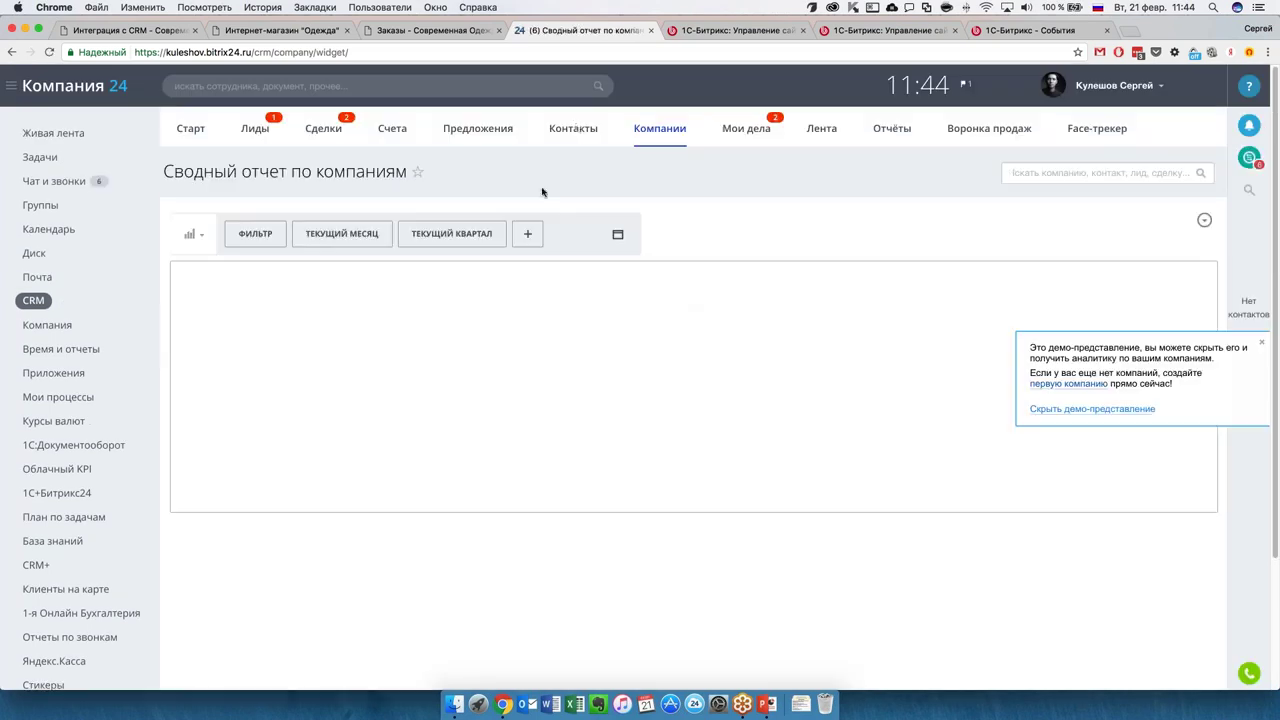
pyautogui.click(574, 128)
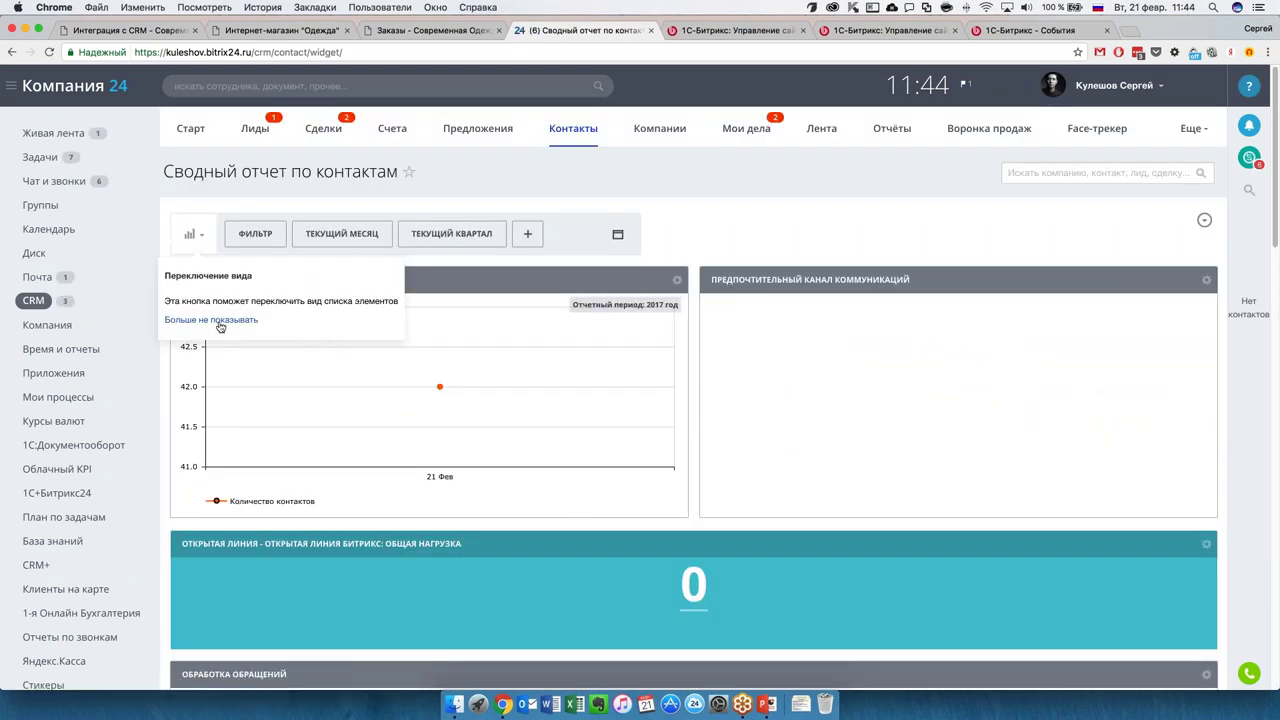
pyautogui.click(194, 235)
pyautogui.click(195, 273)
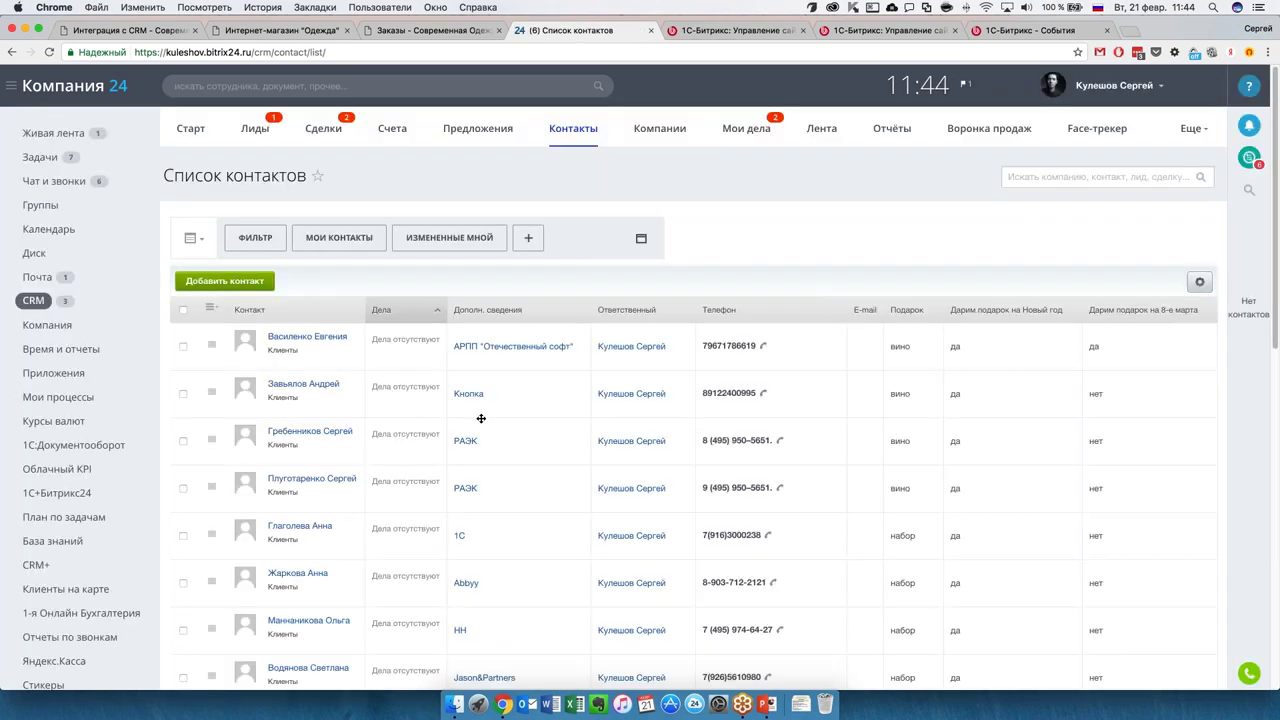
pyautogui.scroll(-10, 481, 417)
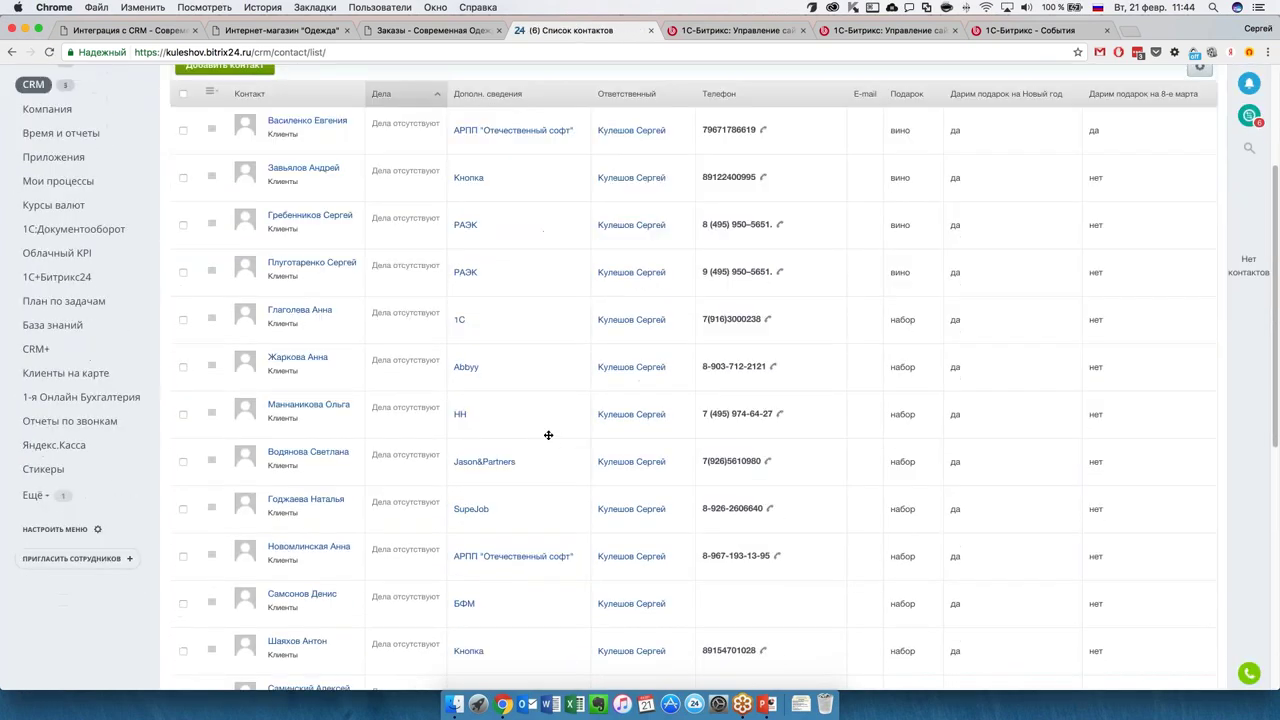
pyautogui.scroll(-6, 548, 435)
pyautogui.scroll(13, 548, 435)
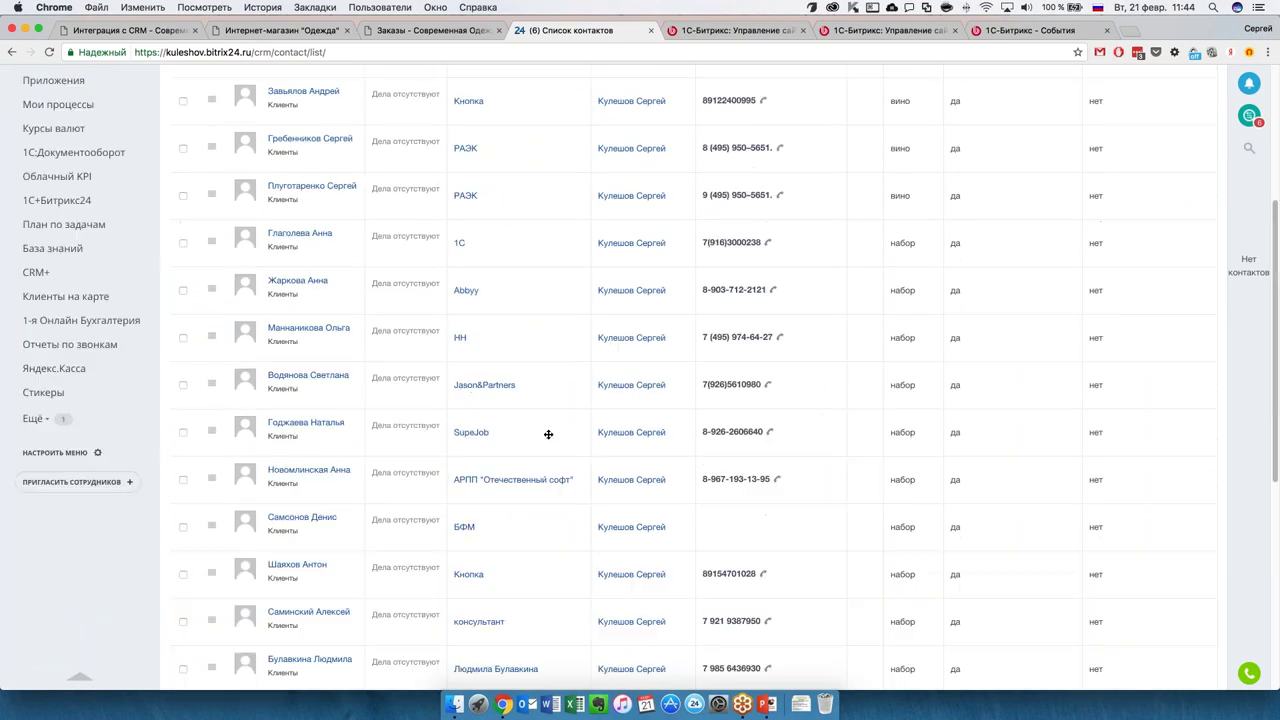
pyautogui.scroll(3, 548, 434)
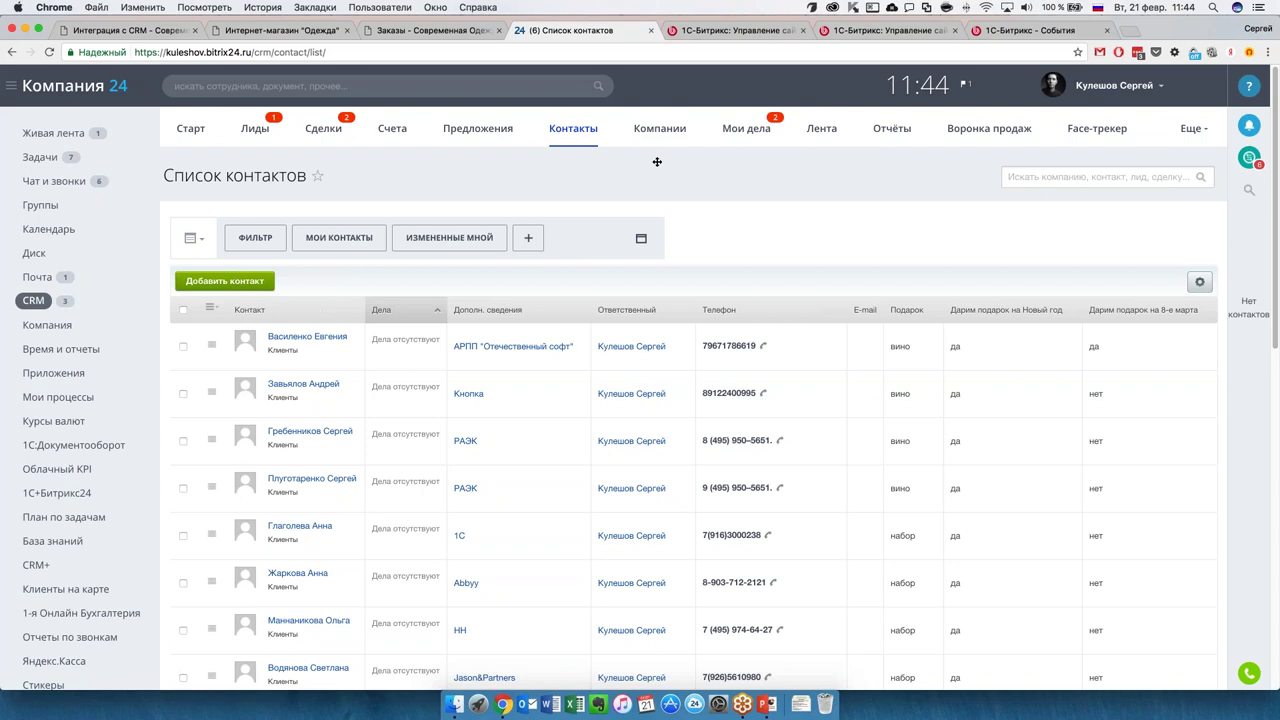
pyautogui.click(328, 130)
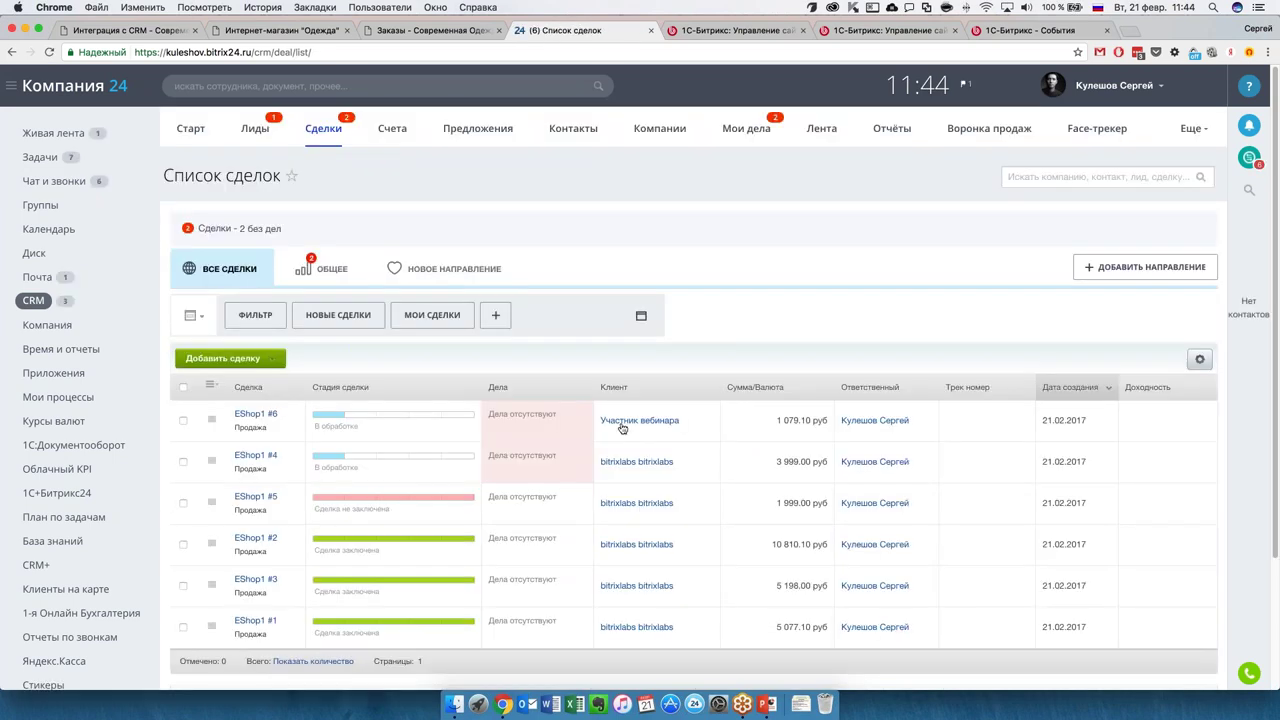
# Open the Участник вебинара contact and review its fields, including source Веб-сайт.
pyautogui.click(642, 423)
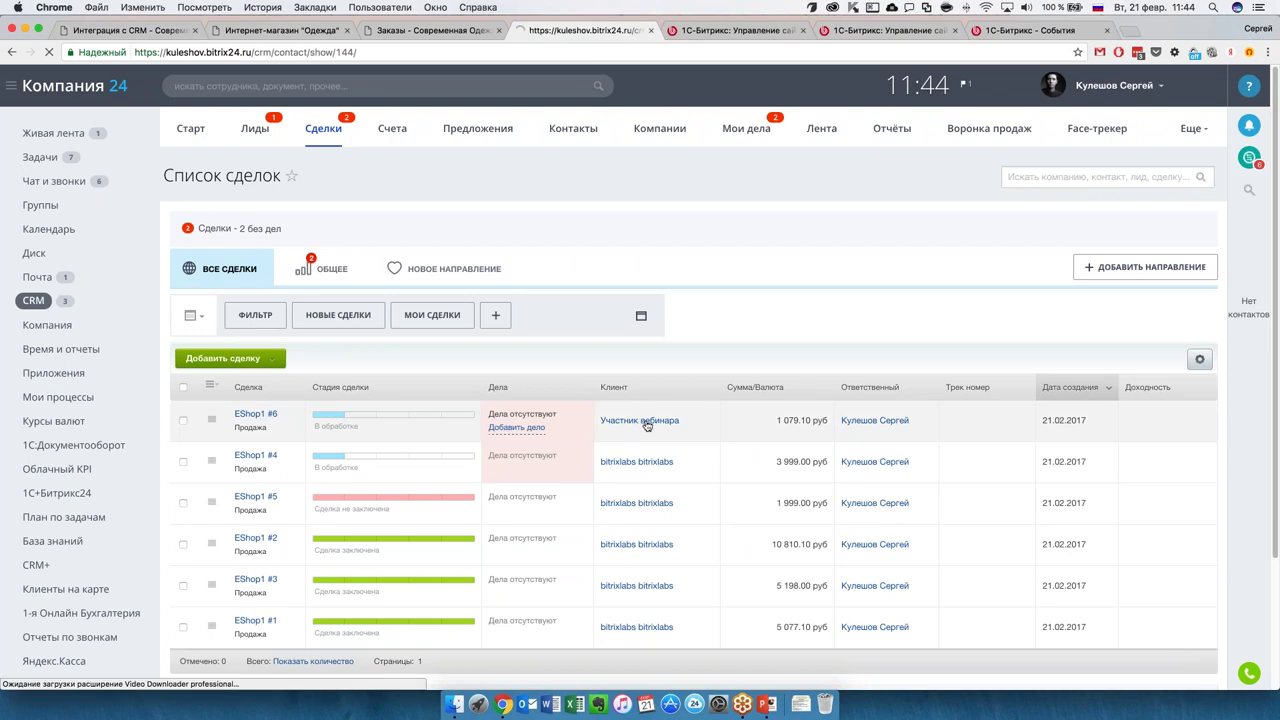
pyautogui.scroll(-1, 590, 290)
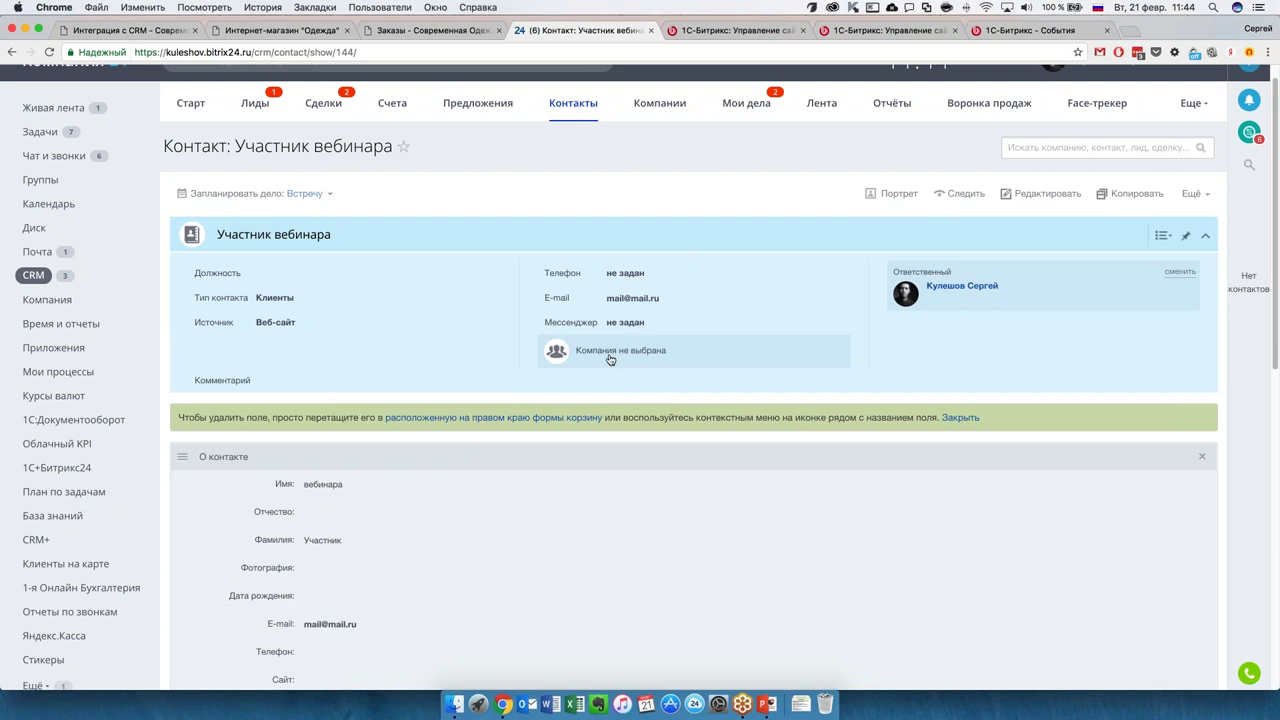
pyautogui.scroll(-10, 494, 480)
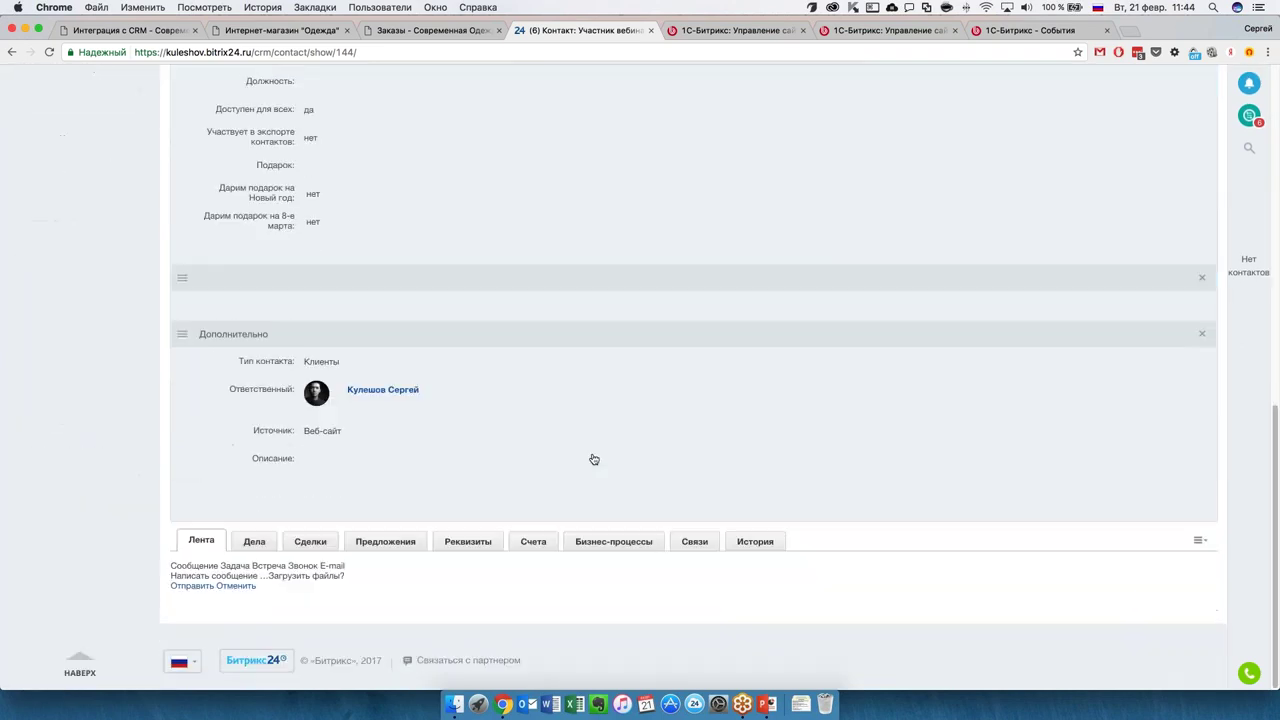
pyautogui.scroll(5, 675, 450)
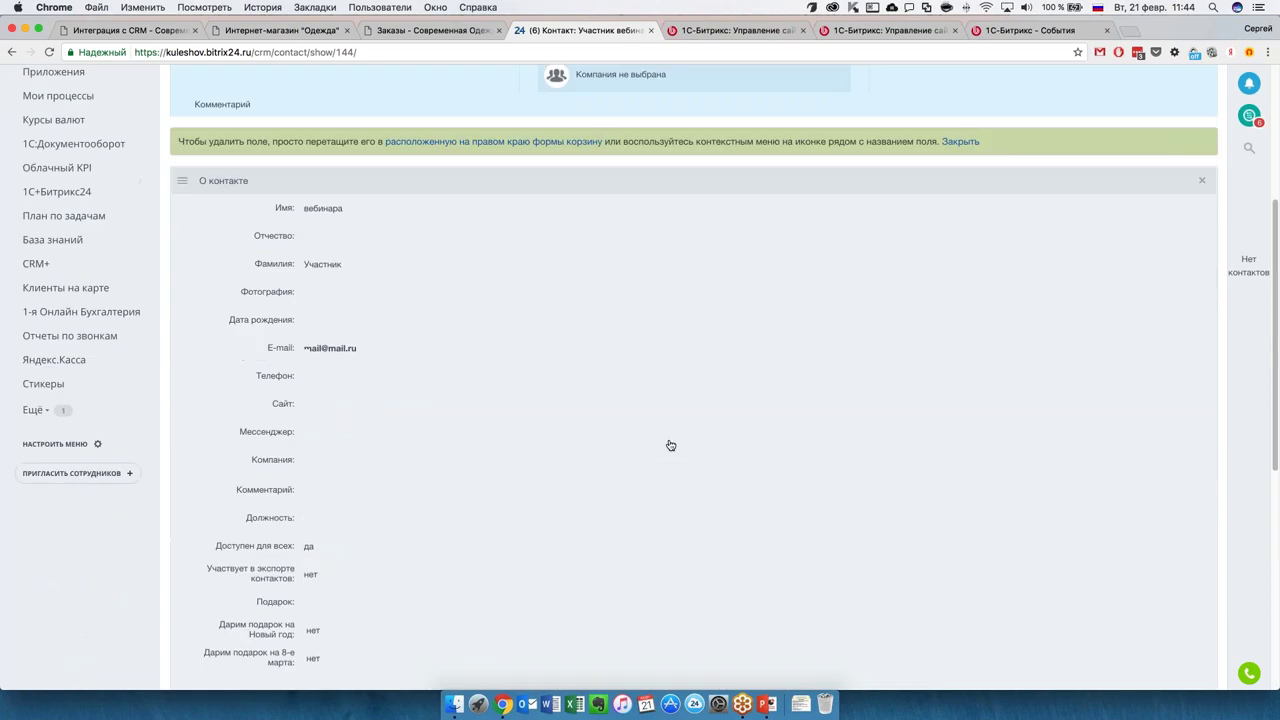
pyautogui.scroll(3, 685, 465)
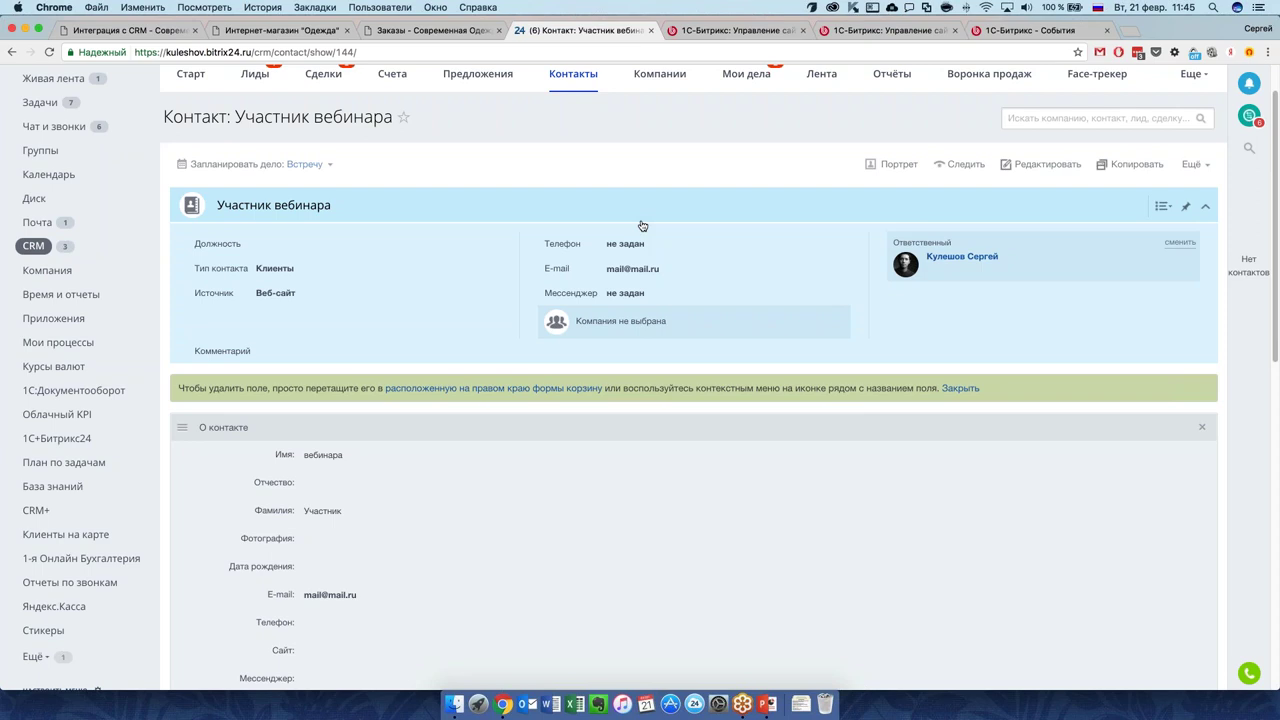
pyautogui.scroll(2, 642, 225)
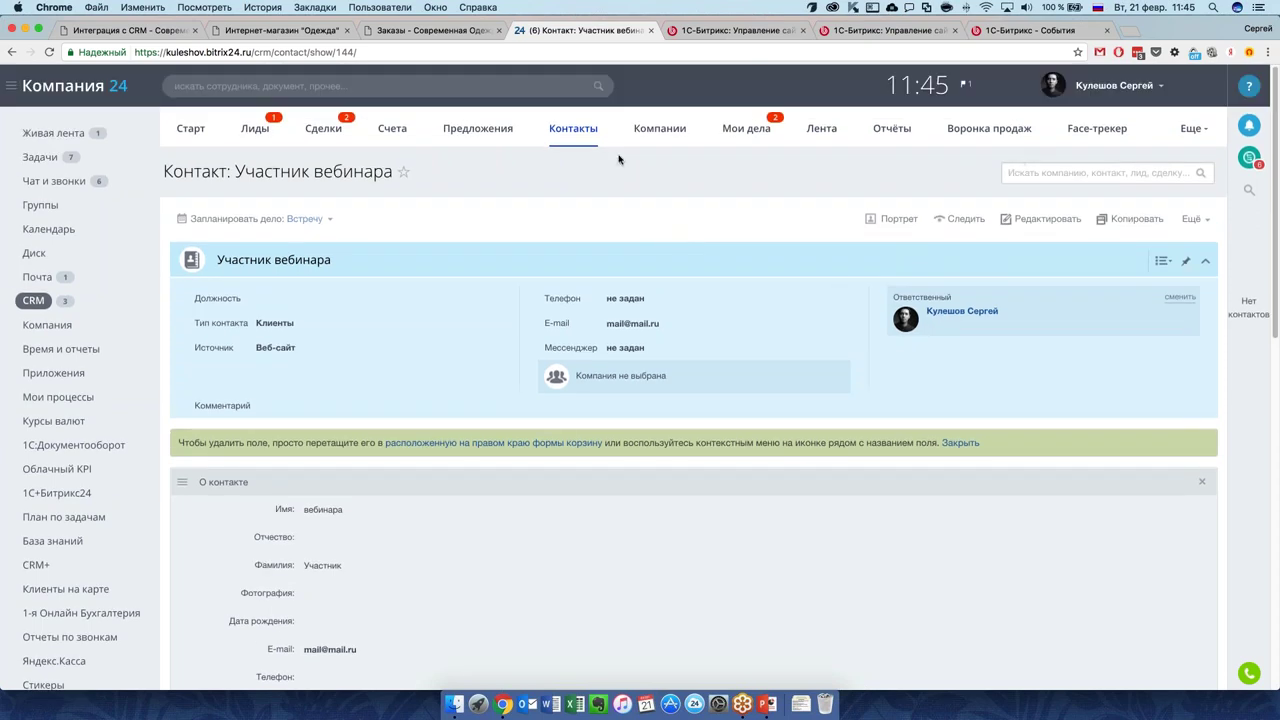
pyautogui.click(406, 29)
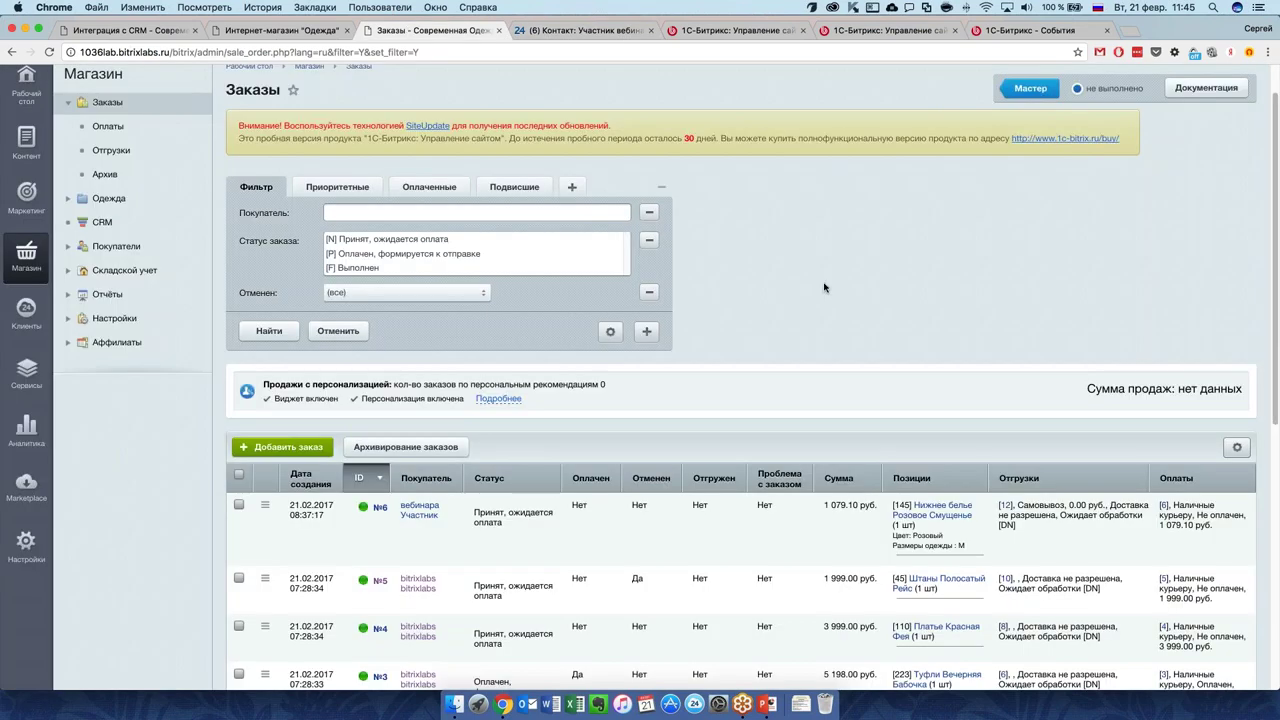
pyautogui.scroll(-1, 852, 308)
pyautogui.scroll(-1, 850, 313)
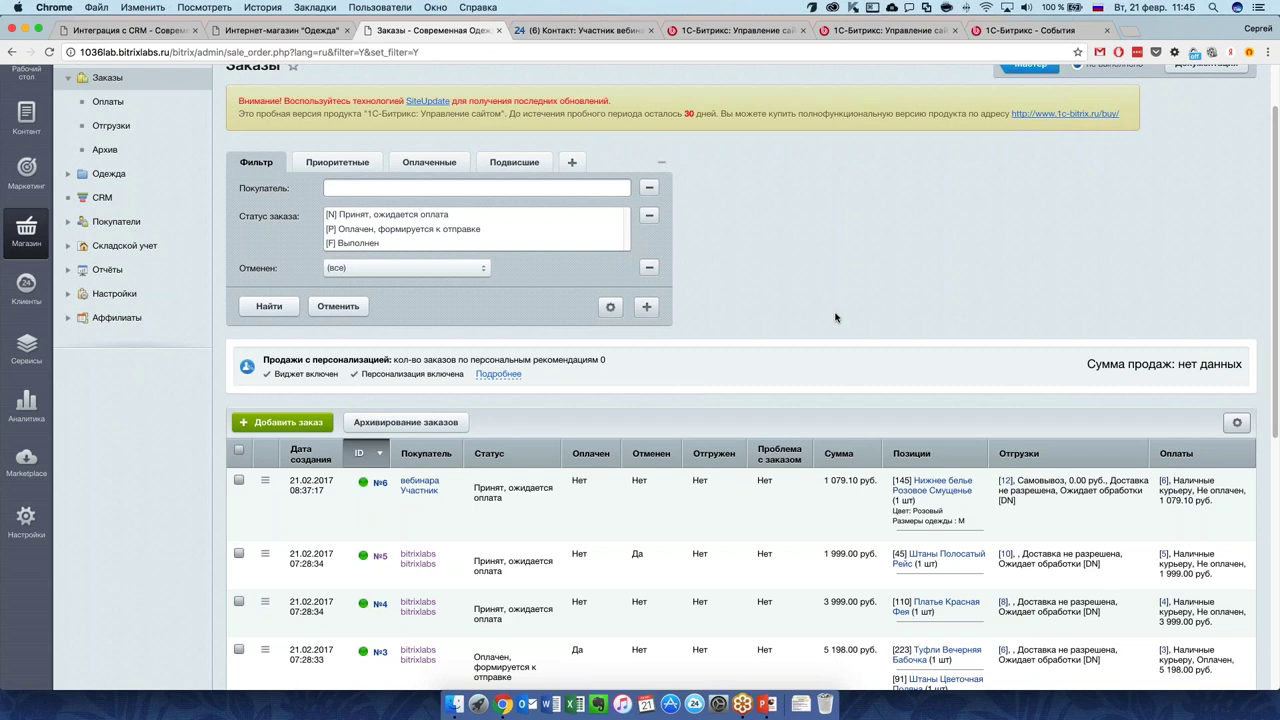
pyautogui.press('super+r')
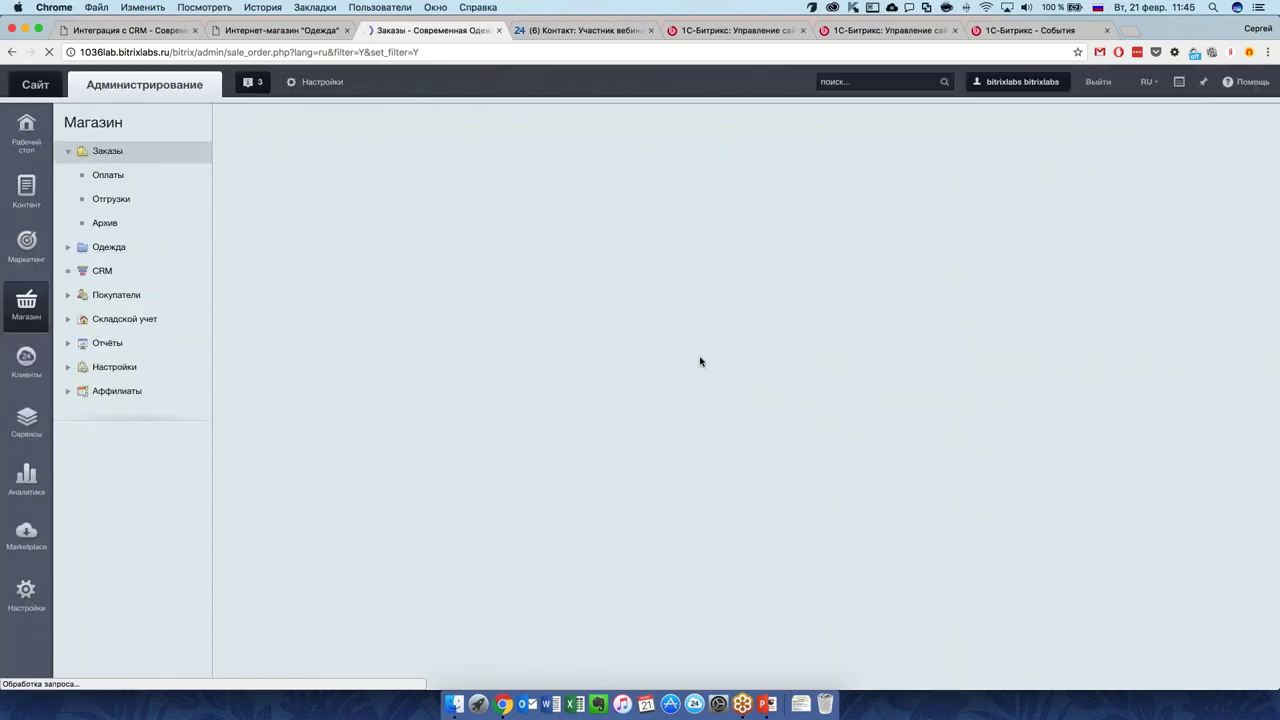
pyautogui.scroll(-2, 750, 330)
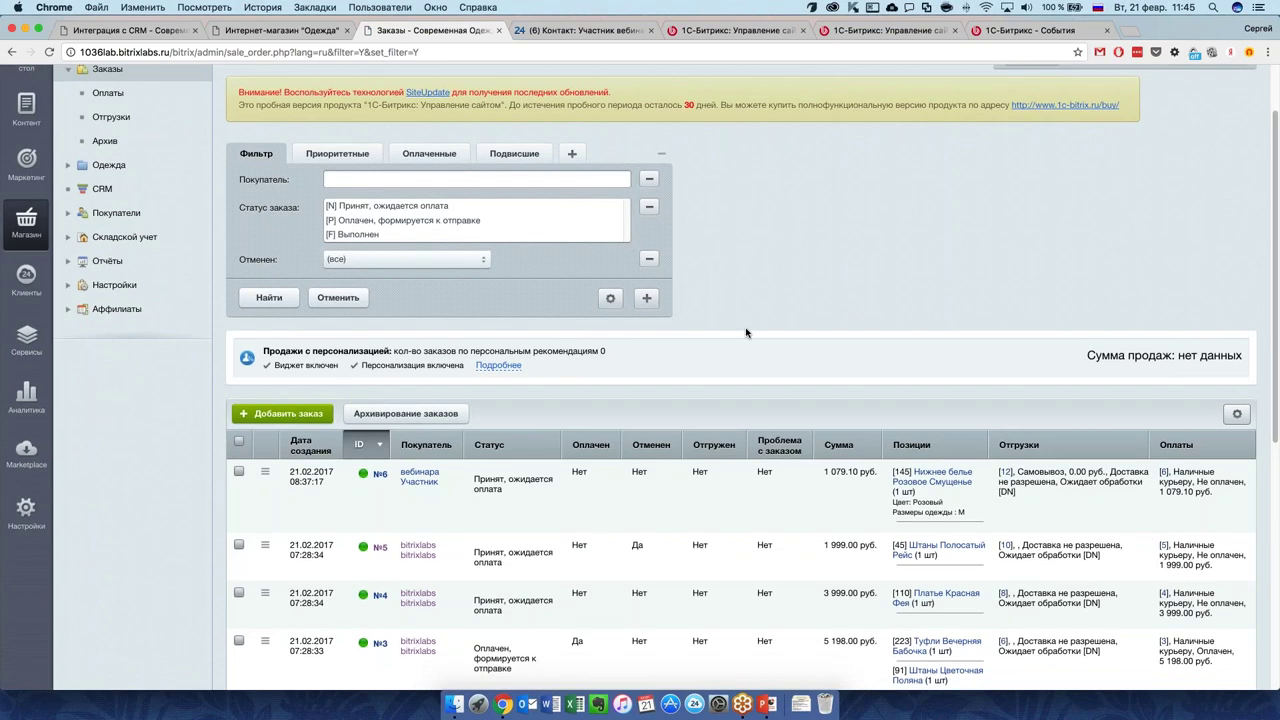
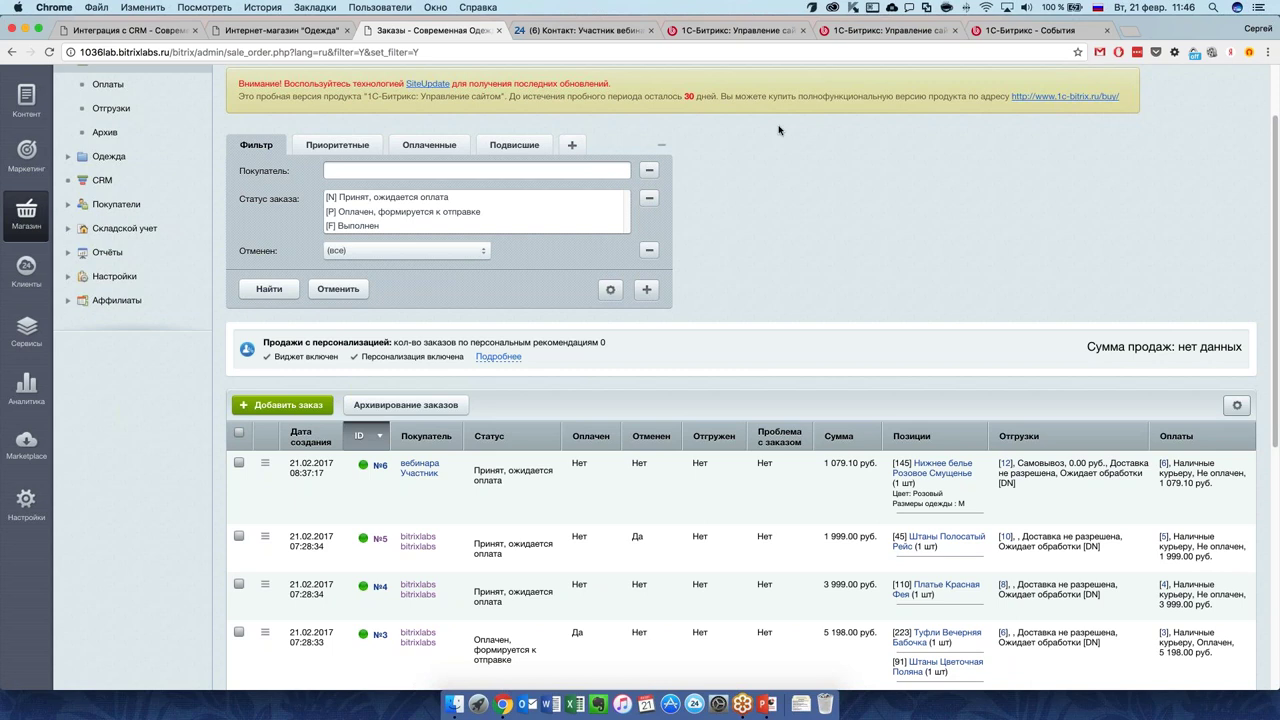
# Load bitrix24 in a new tab and scroll to the 22/02 CRM sales webinar banner.
pyautogui.click(1131, 33)
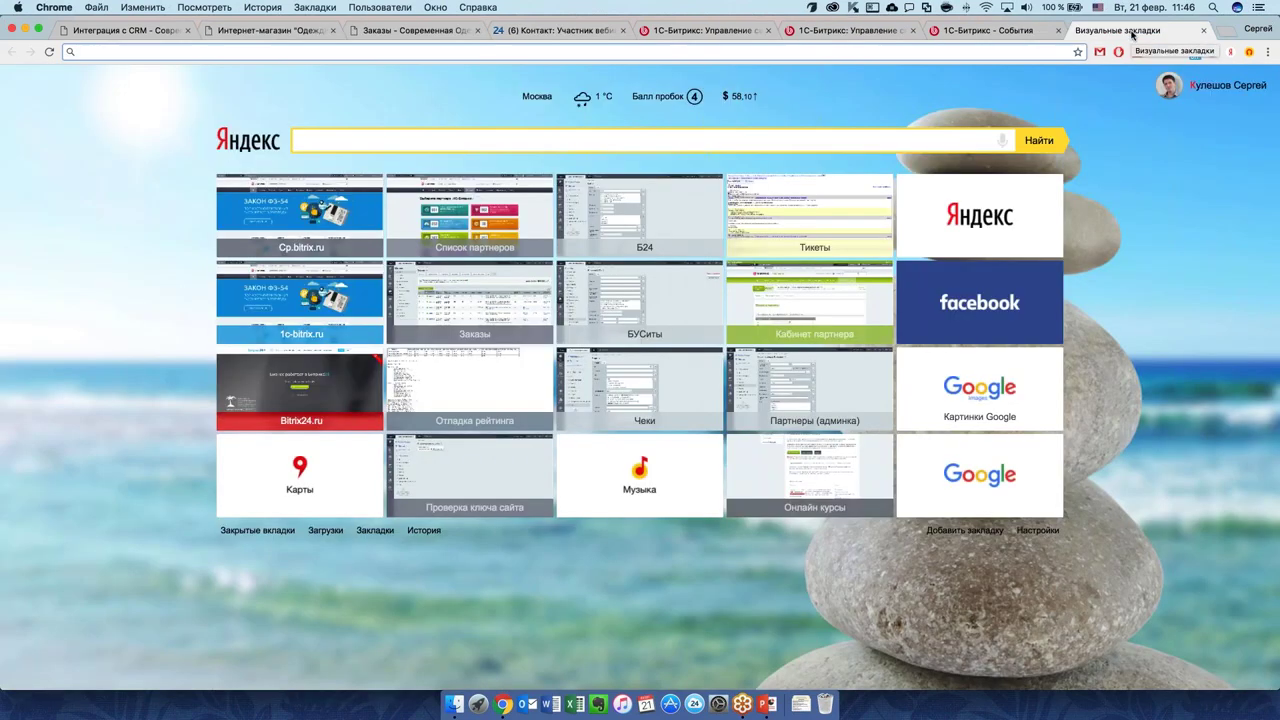
pyautogui.write('bitrix24')
pyautogui.press('Return')
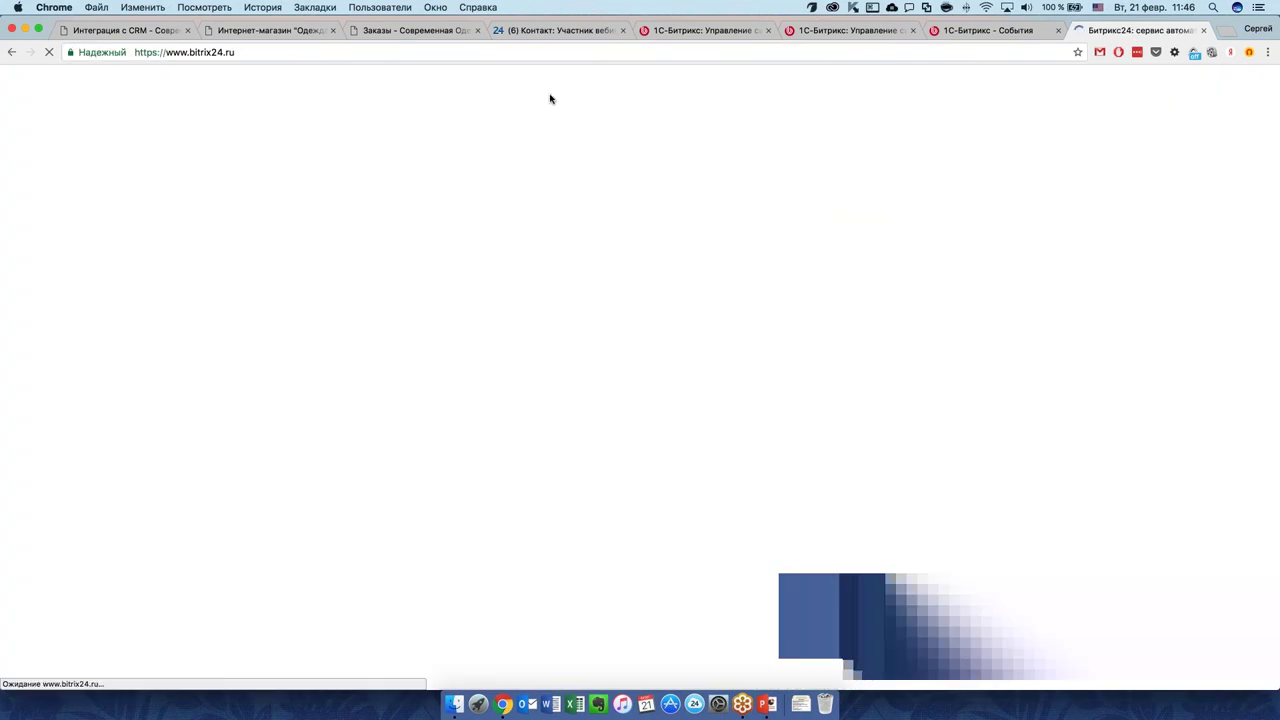
pyautogui.scroll(-20, 637, 179)
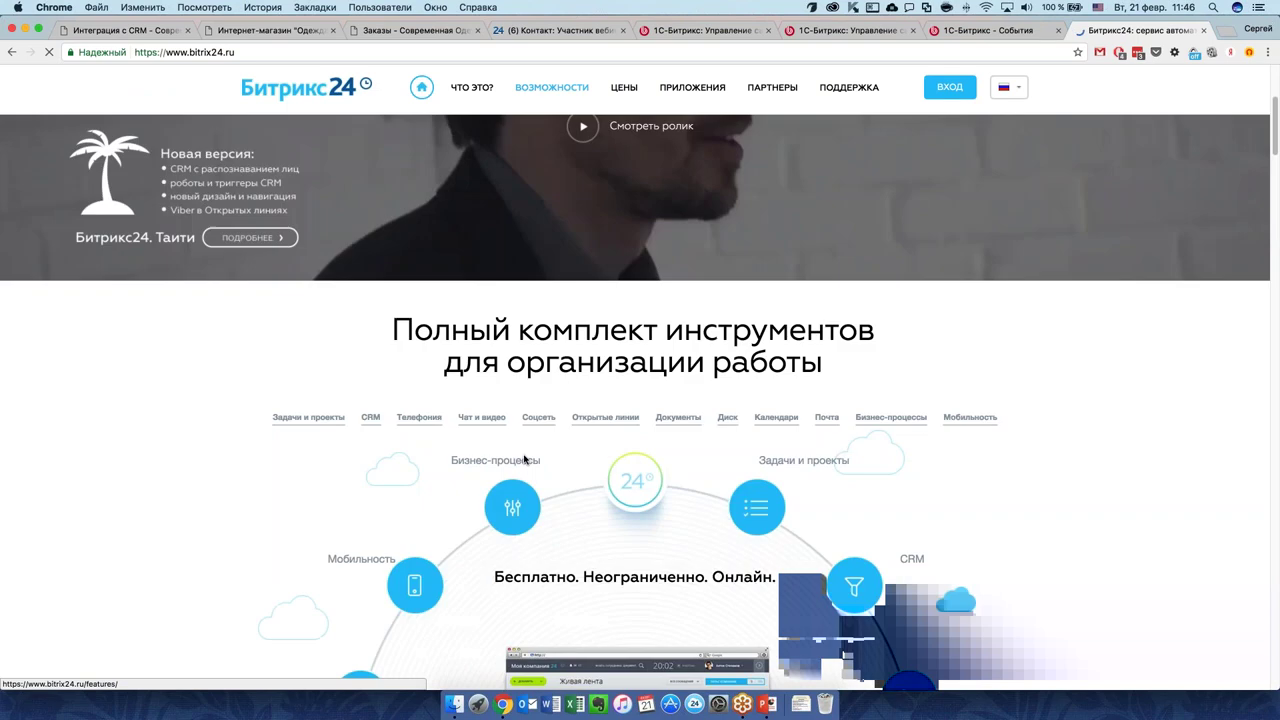
pyautogui.scroll(3, 872, 426)
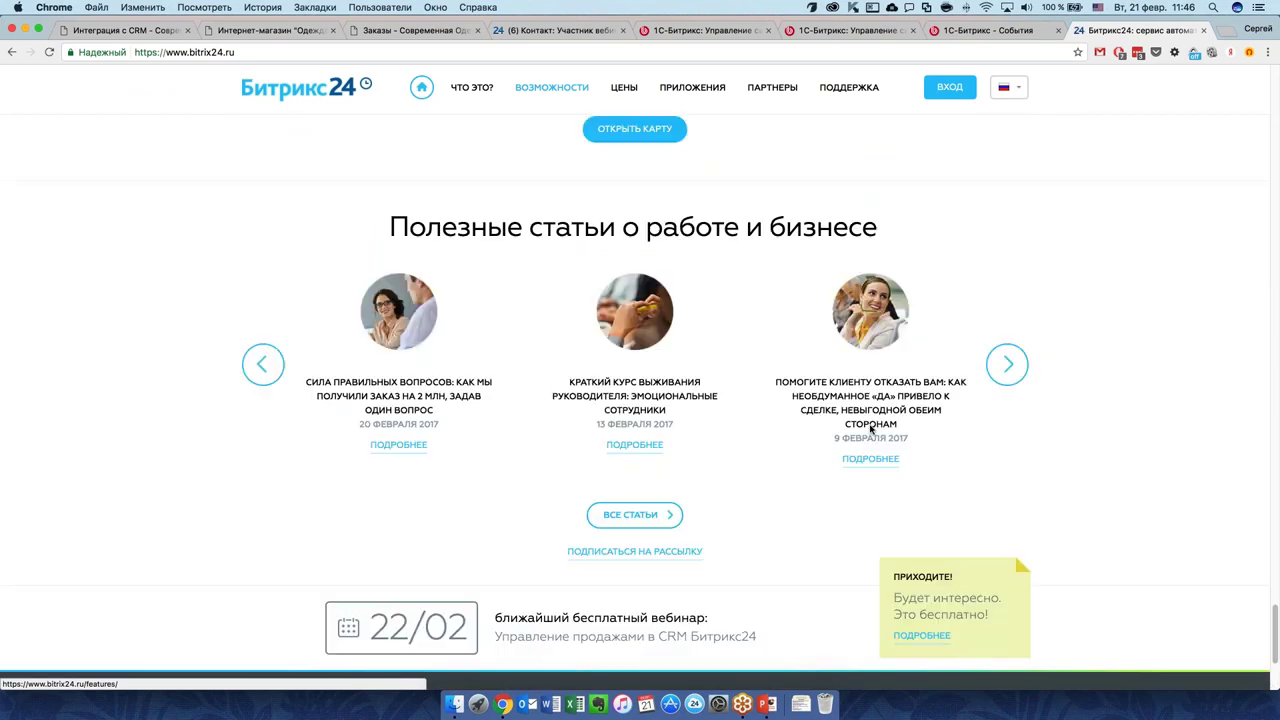
pyautogui.scroll(-1, 639, 521)
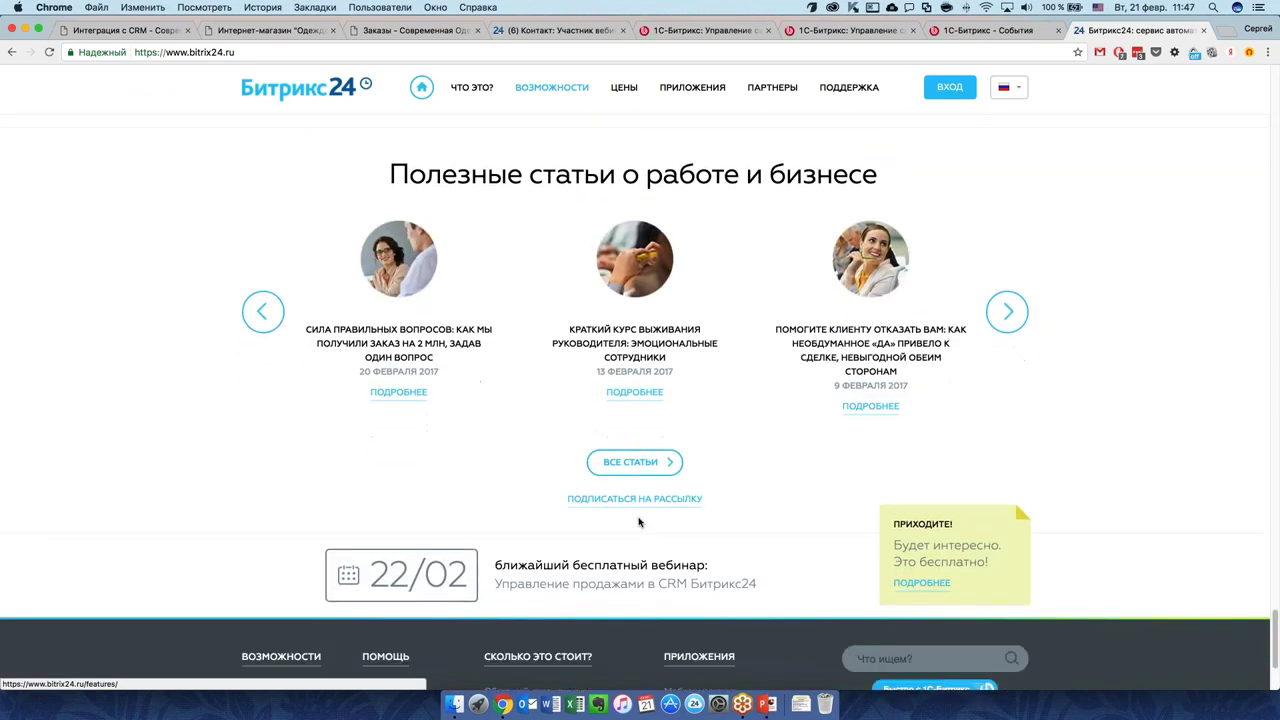
pyautogui.scroll(-4, 639, 521)
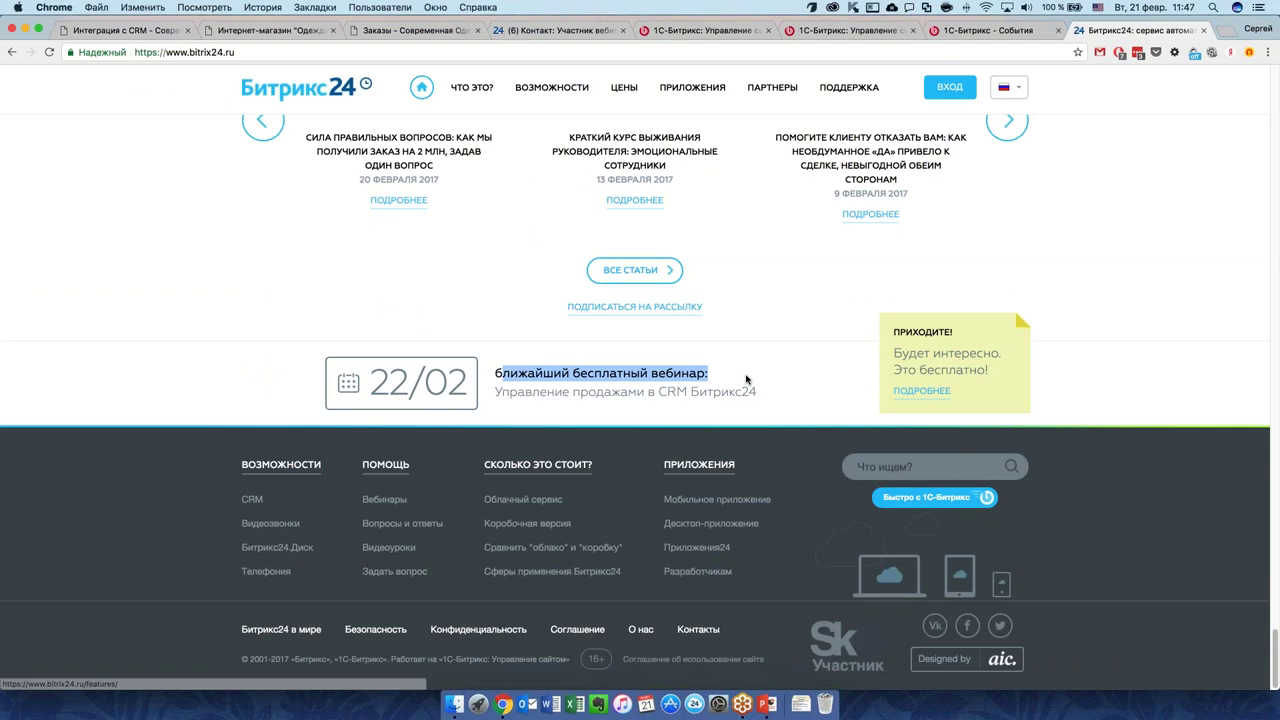
# Open the webinar details and browse the 22 February and 1 March sessions and past recordings.
pyautogui.click(905, 390)
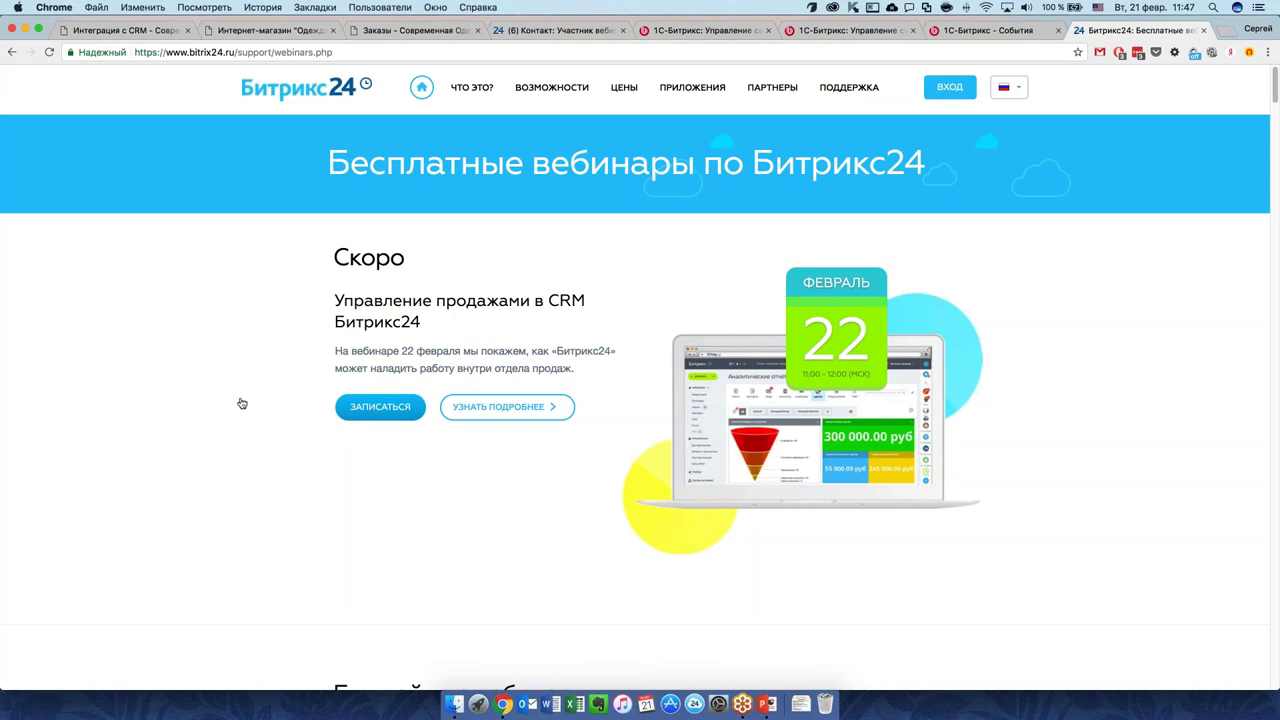
pyautogui.scroll(-1, 300, 400)
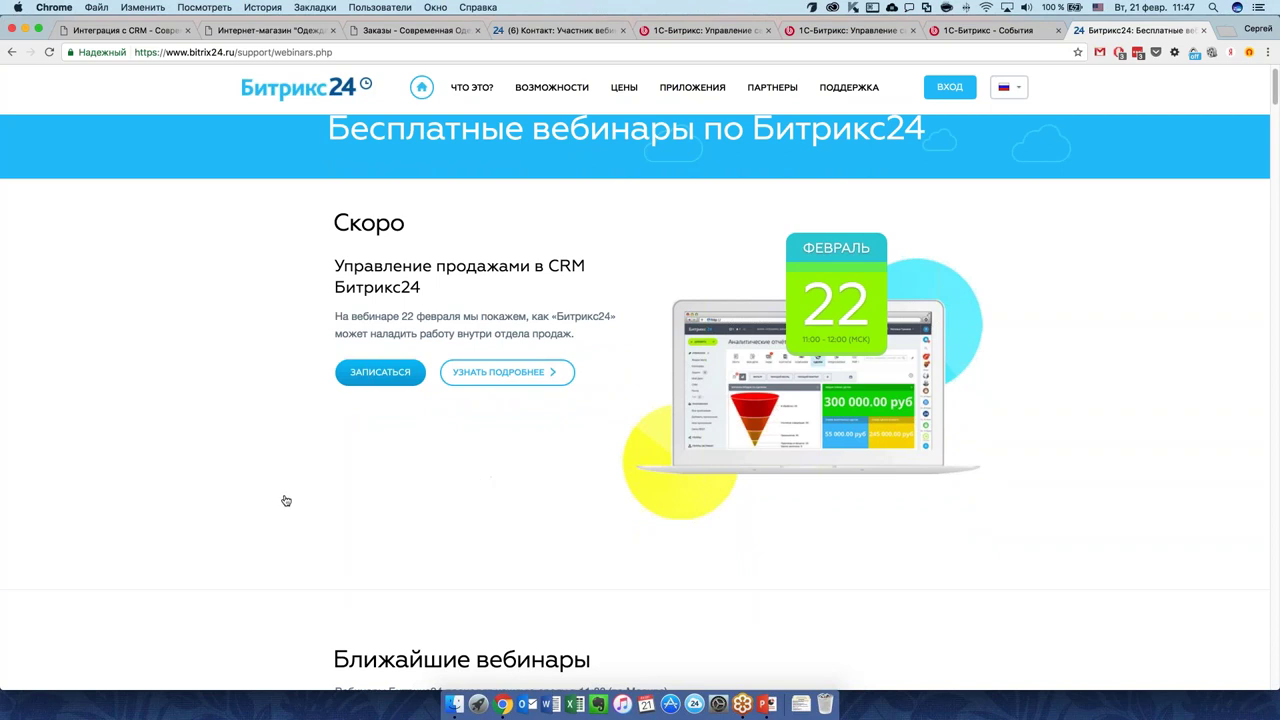
pyautogui.scroll(-5, 286, 500)
pyautogui.scroll(-5, 286, 500)
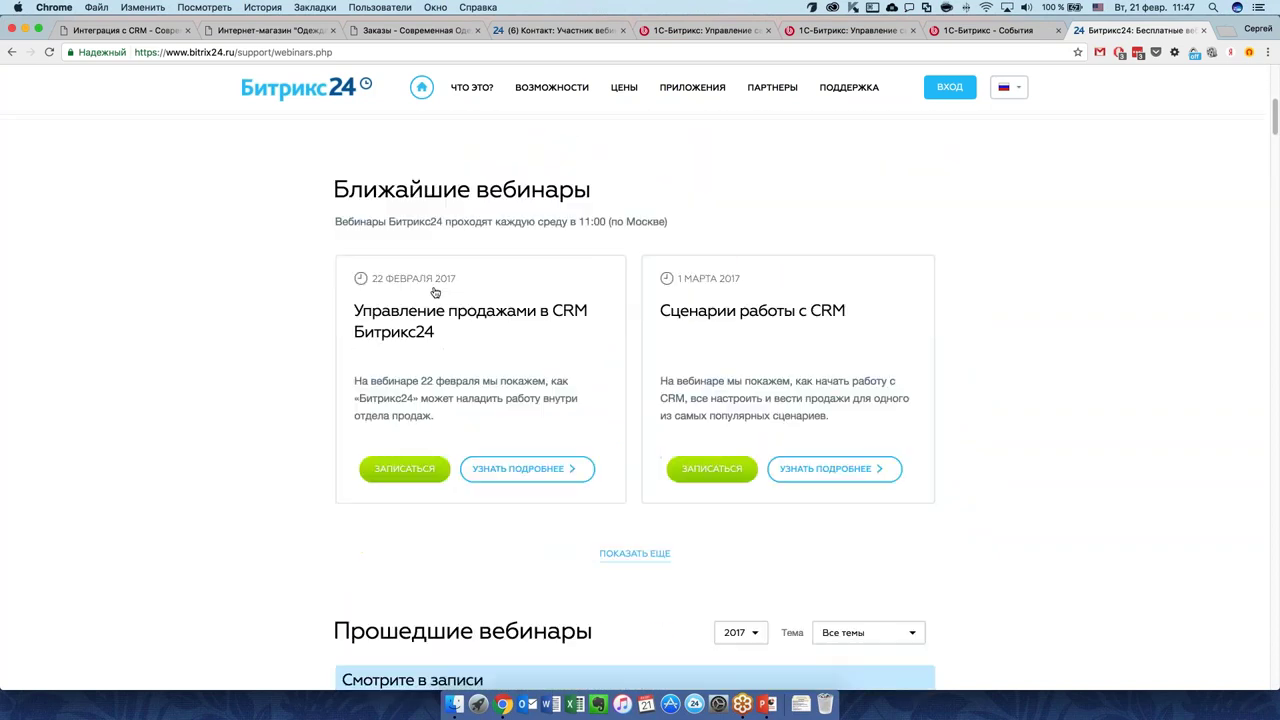
pyautogui.scroll(-2, 495, 370)
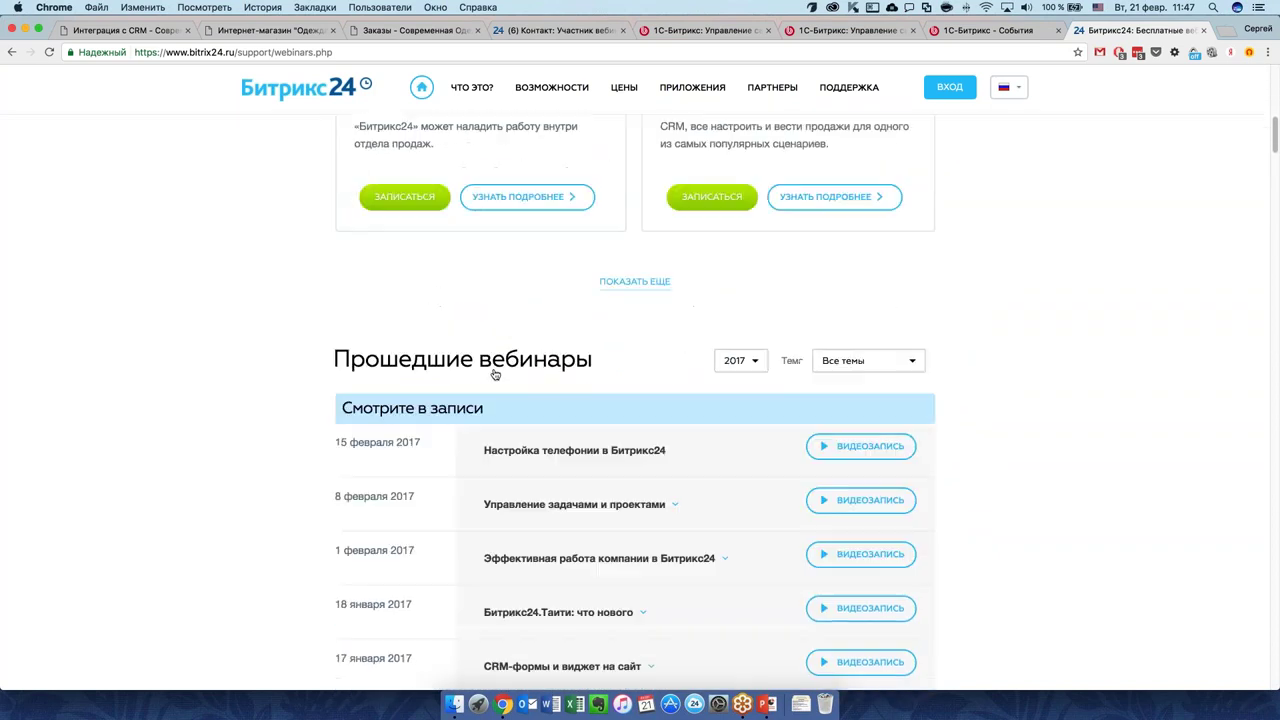
pyautogui.scroll(-8, 495, 374)
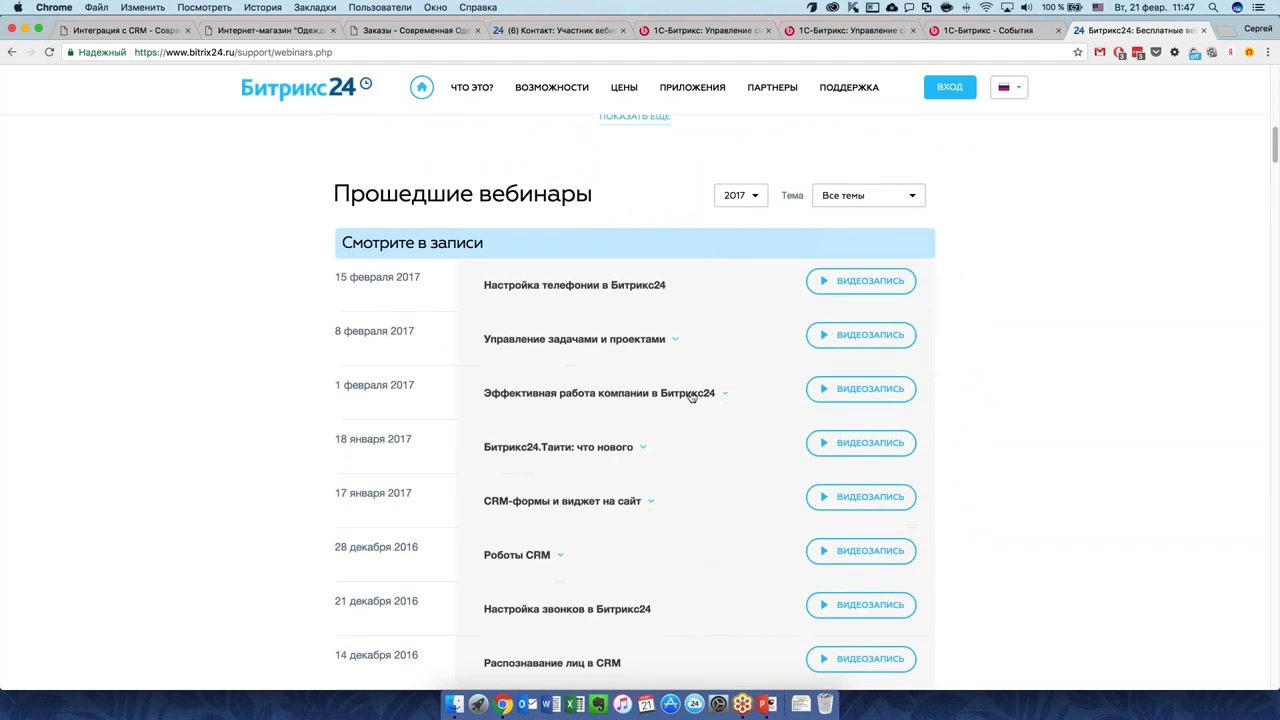
pyautogui.scroll(-10, 692, 420)
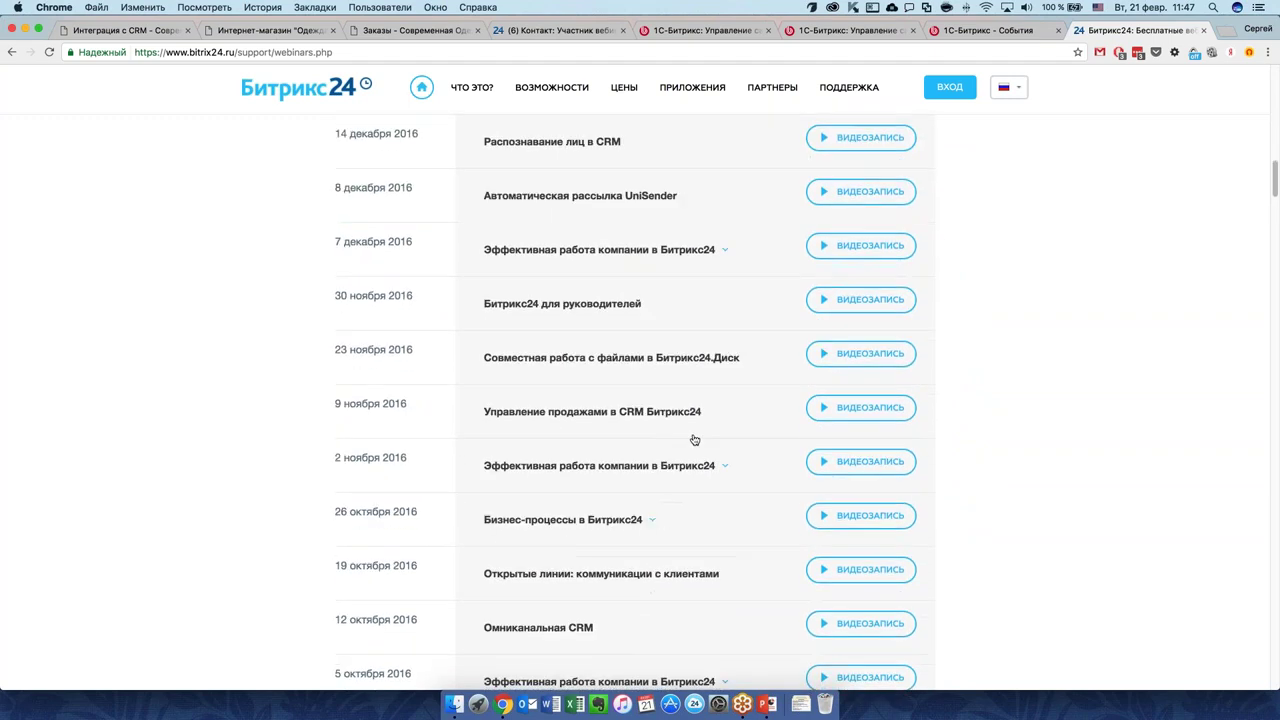
pyautogui.scroll(-4, 694, 439)
pyautogui.scroll(10, 693, 437)
pyautogui.scroll(2, 693, 437)
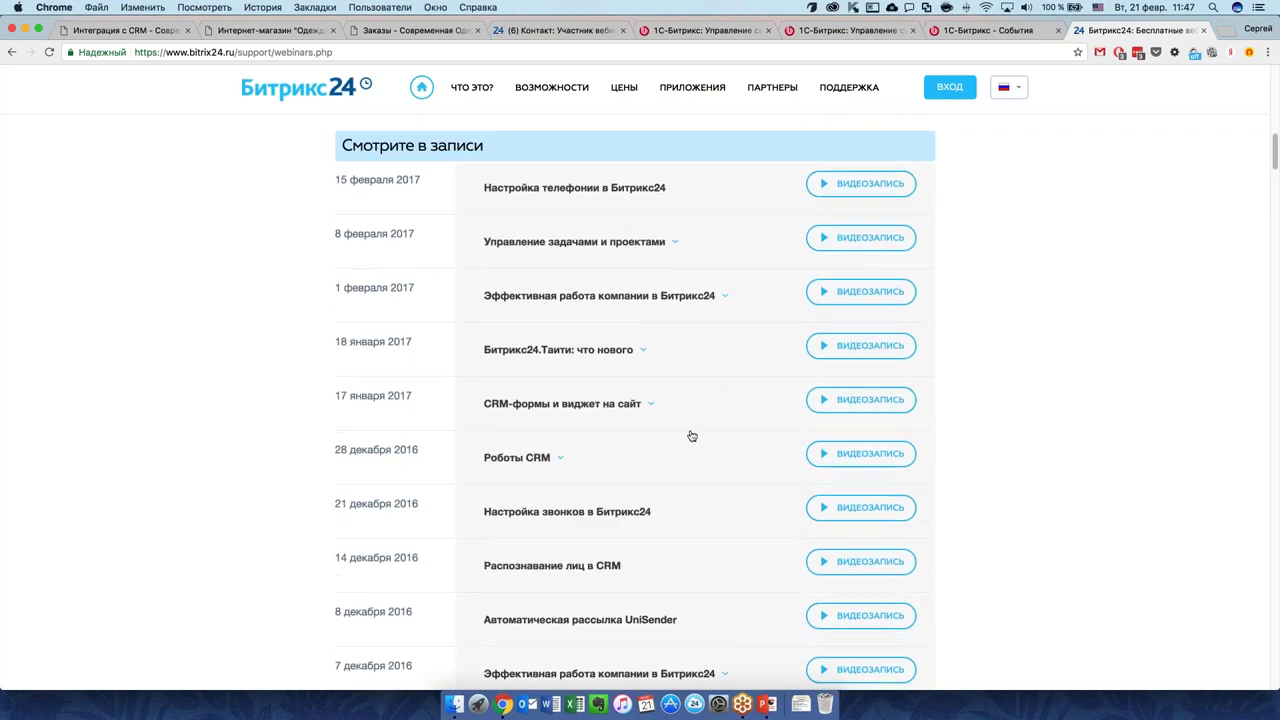
pyautogui.scroll(1, 692, 435)
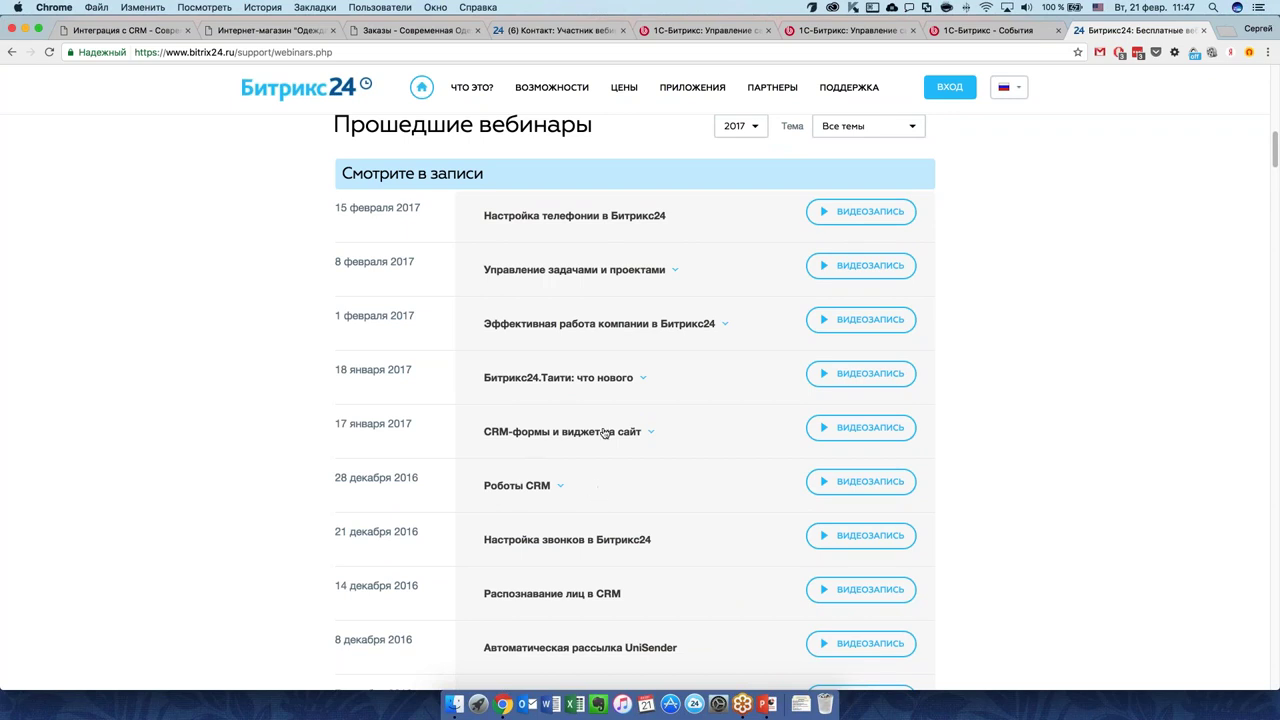
# Glance at the (6) Контакт card, then return to the Orders list topped by the 1 079.10 rub. order.
pyautogui.click(567, 31)
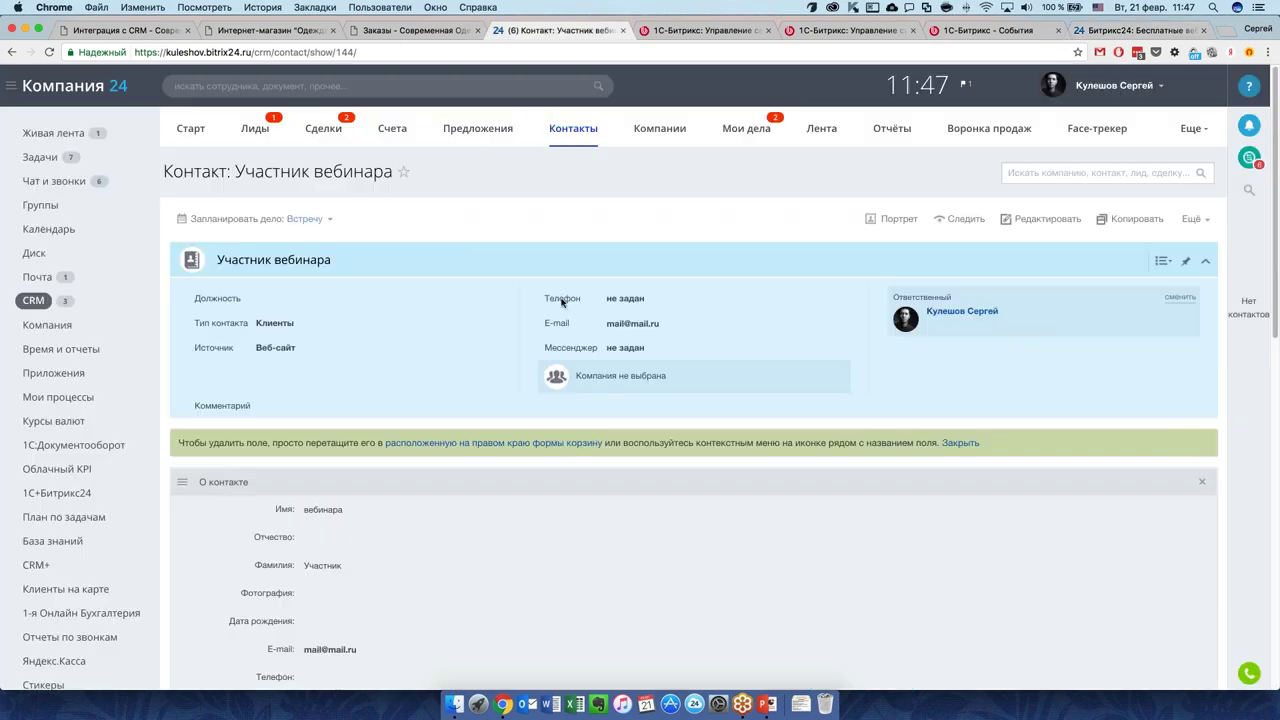
pyautogui.click(396, 31)
pyautogui.scroll(2, 669, 434)
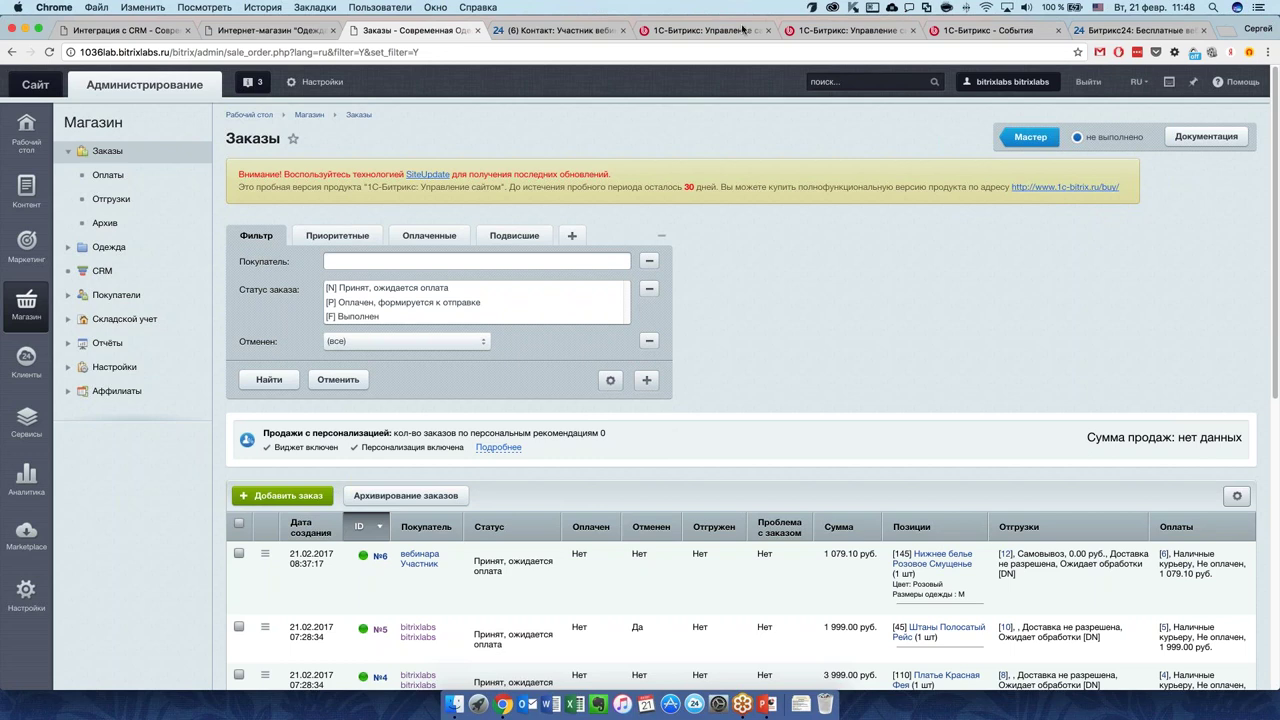
# Filter 1C-Bitrix events to upcoming webinars, showing the 22 February, 1 March and 7 March sessions.
pyautogui.click(985, 32)
pyautogui.scroll(5, 668, 345)
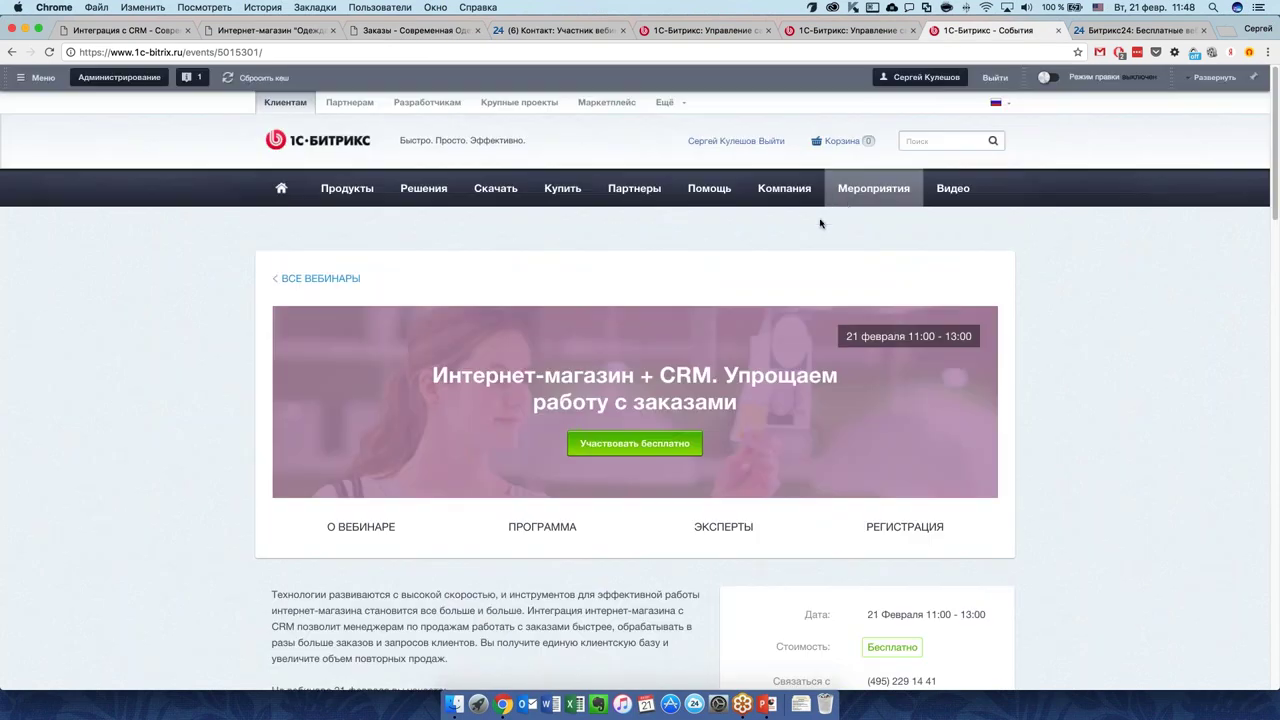
pyautogui.click(868, 192)
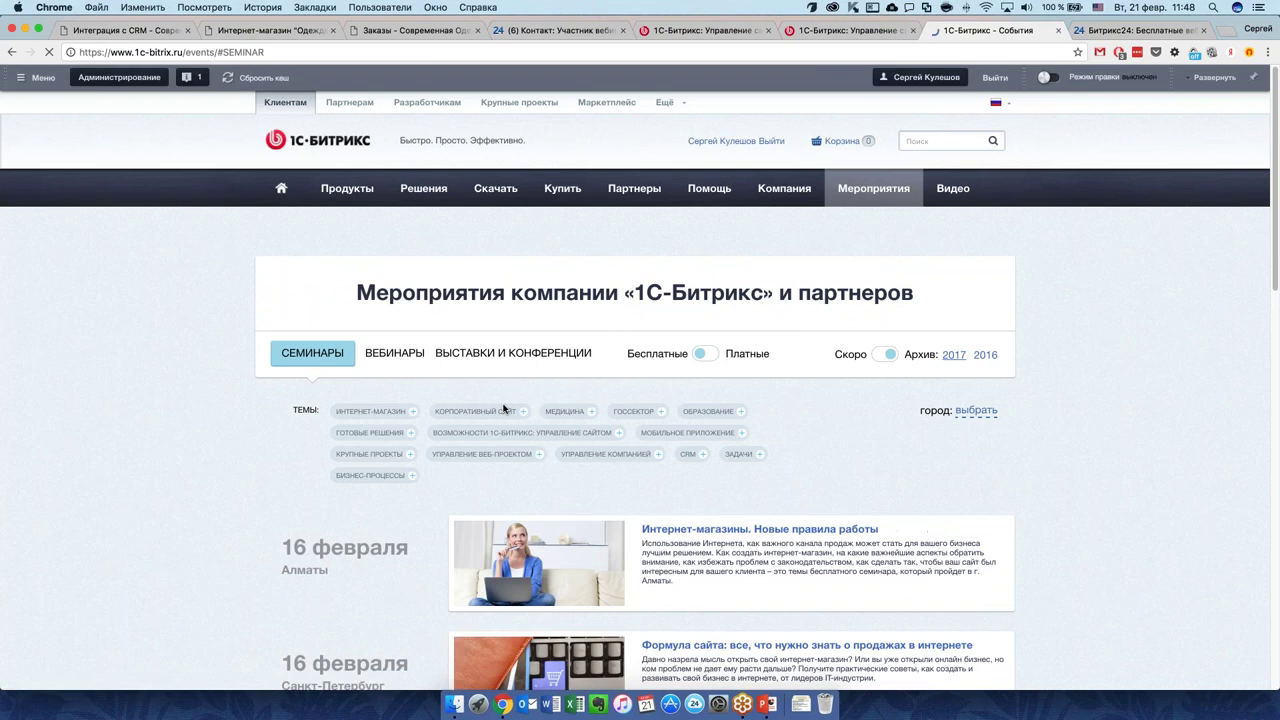
pyautogui.click(394, 356)
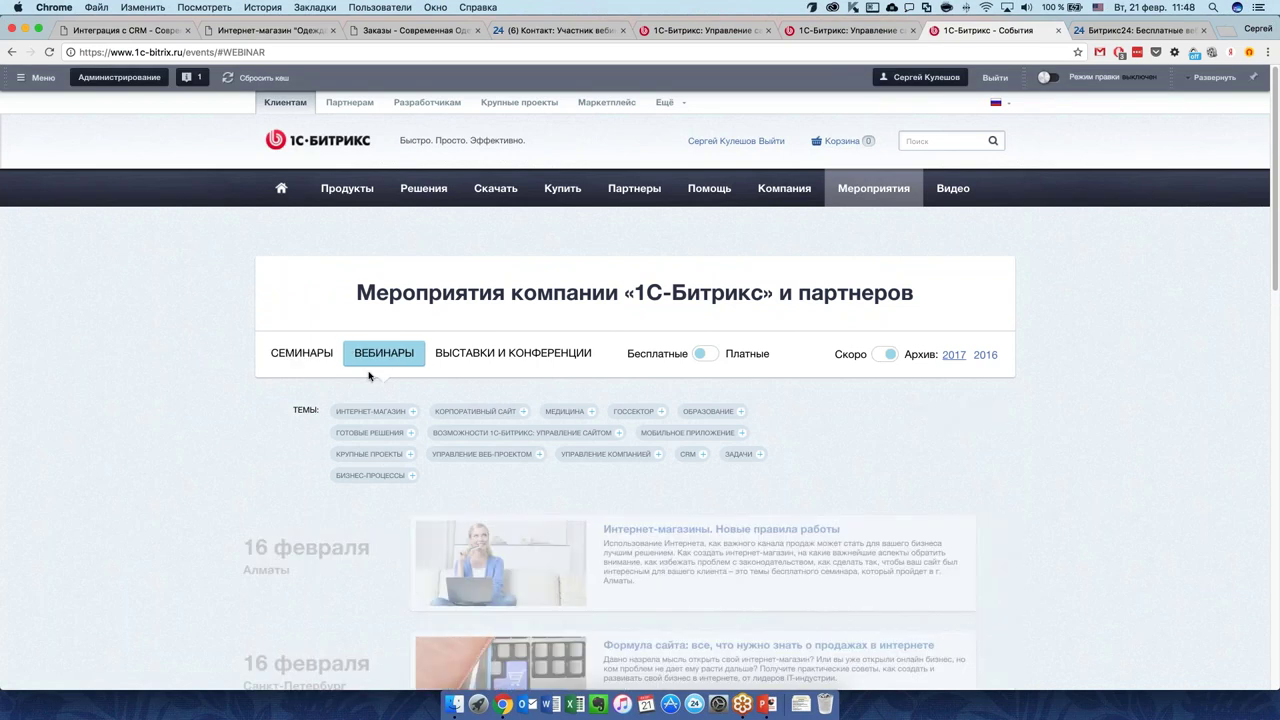
pyautogui.scroll(-3, 210, 413)
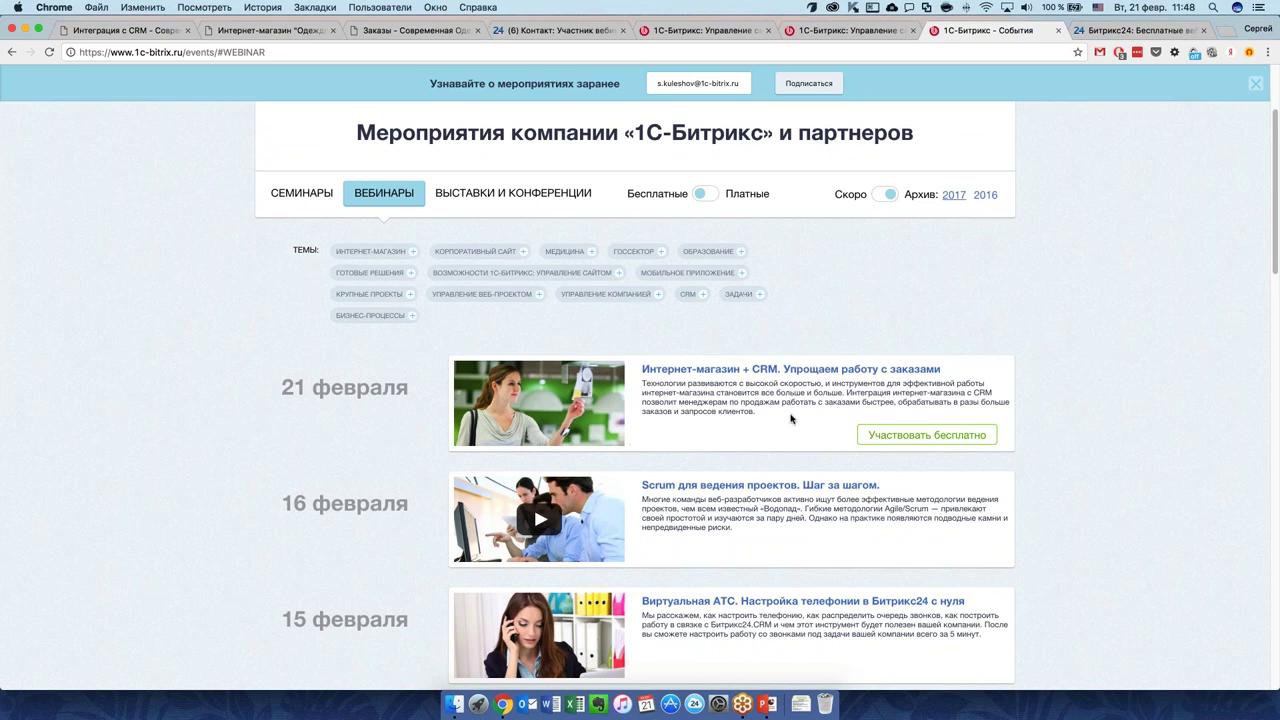
pyautogui.click(884, 198)
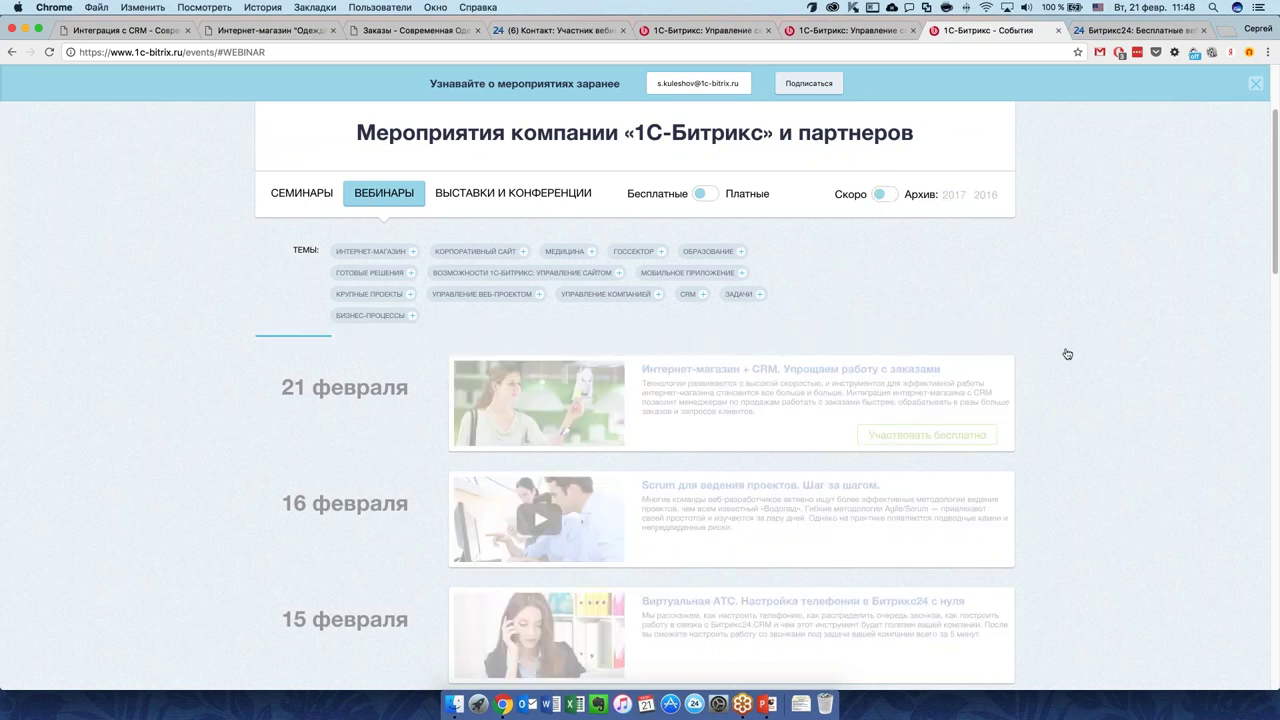
pyautogui.scroll(-2, 1068, 356)
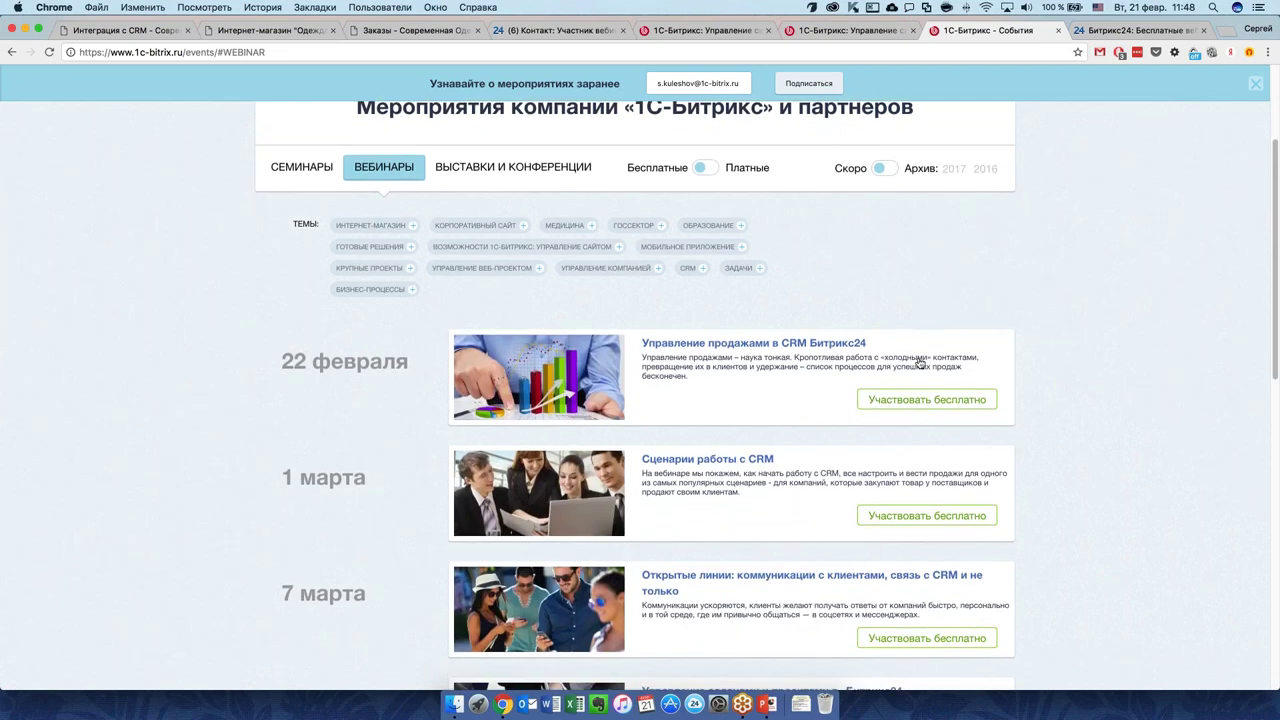
pyautogui.scroll(1, 995, 364)
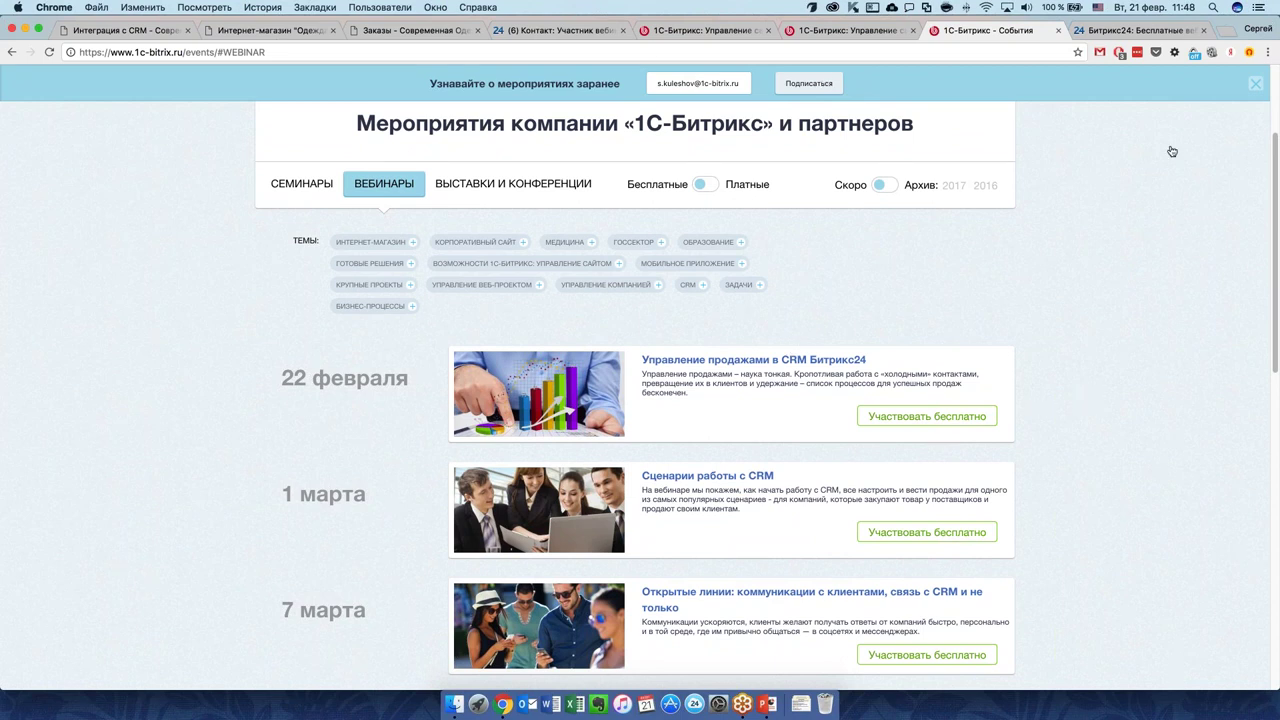
# Return to the admin Orders list with order №6 for 1 079.10 rub. at the top.
pyautogui.click(415, 36)
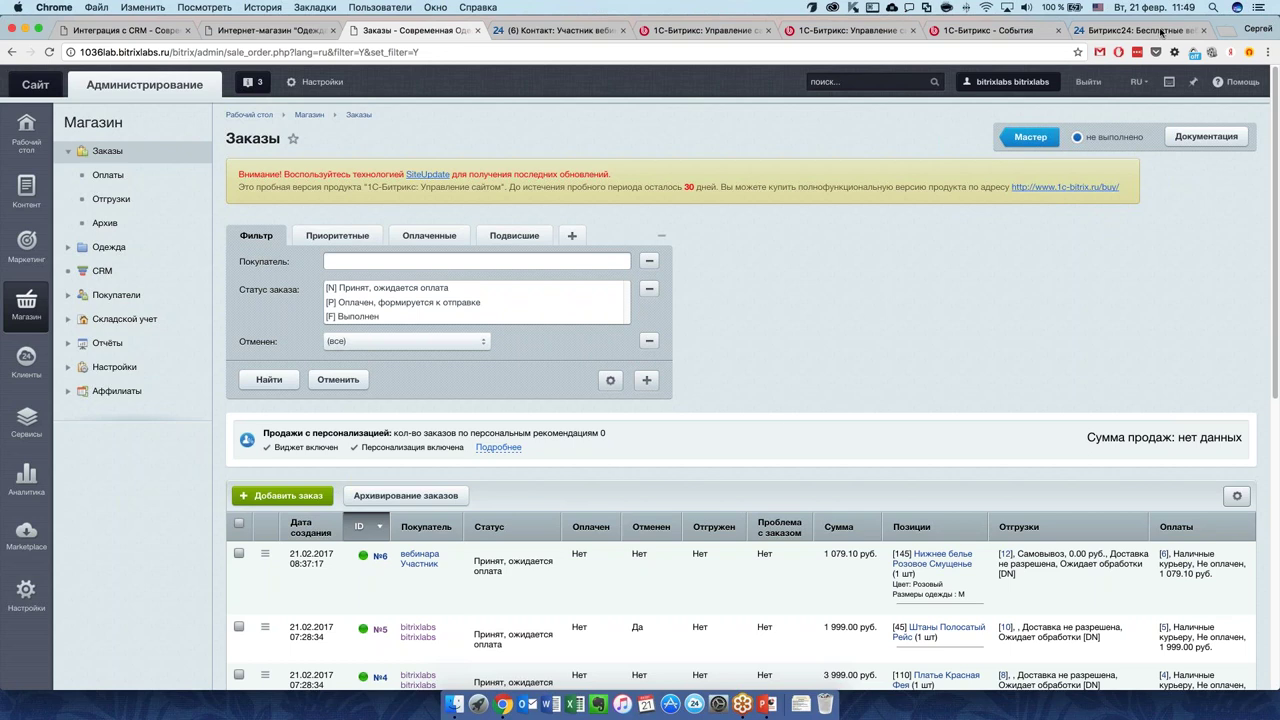
# Open Bitrix24 ЦЕНЫ and scroll the tariff table to the CRM online-store integration limits.
pyautogui.click(1132, 30)
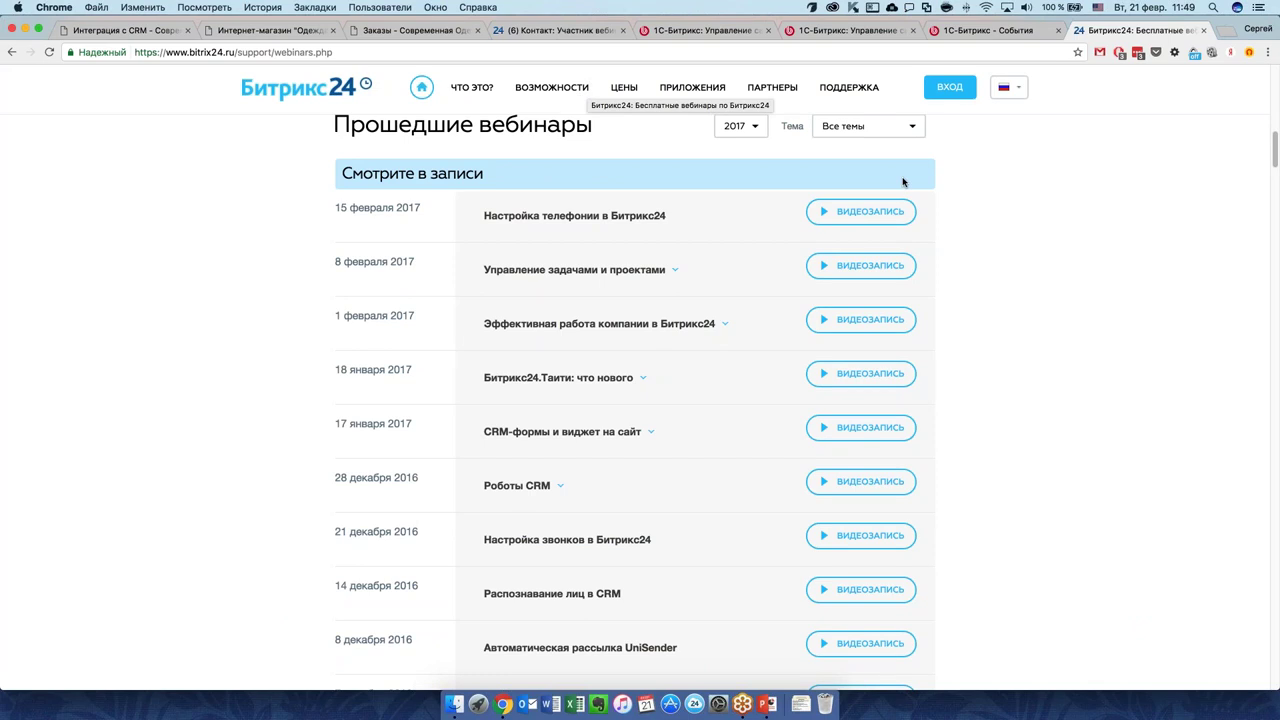
pyautogui.click(622, 88)
pyautogui.scroll(-5, 470, 470)
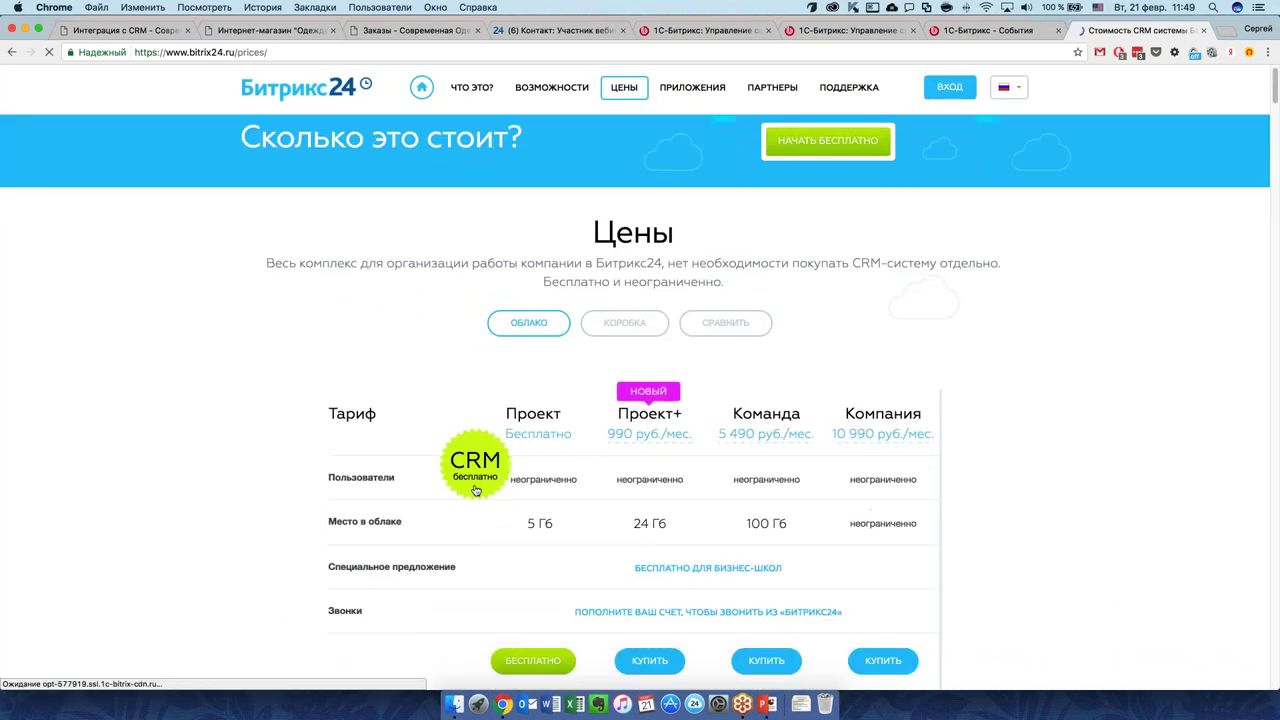
pyautogui.scroll(-7, 476, 490)
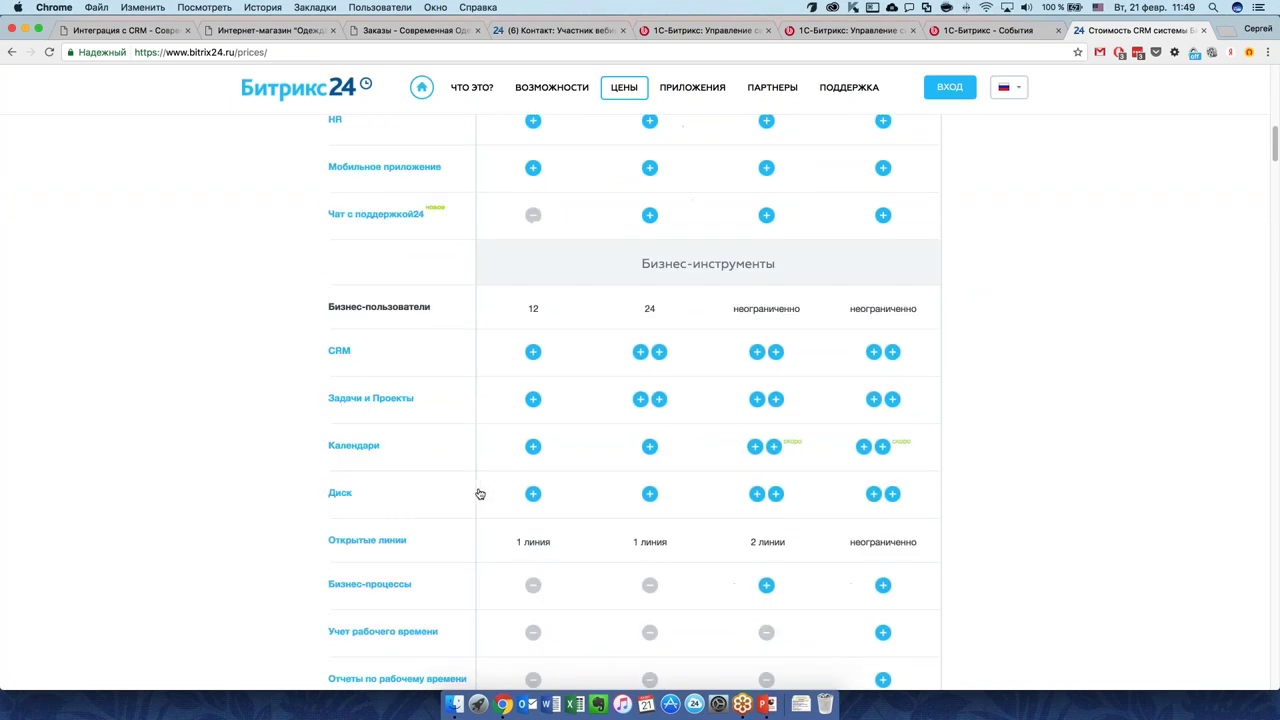
pyautogui.scroll(-10, 479, 494)
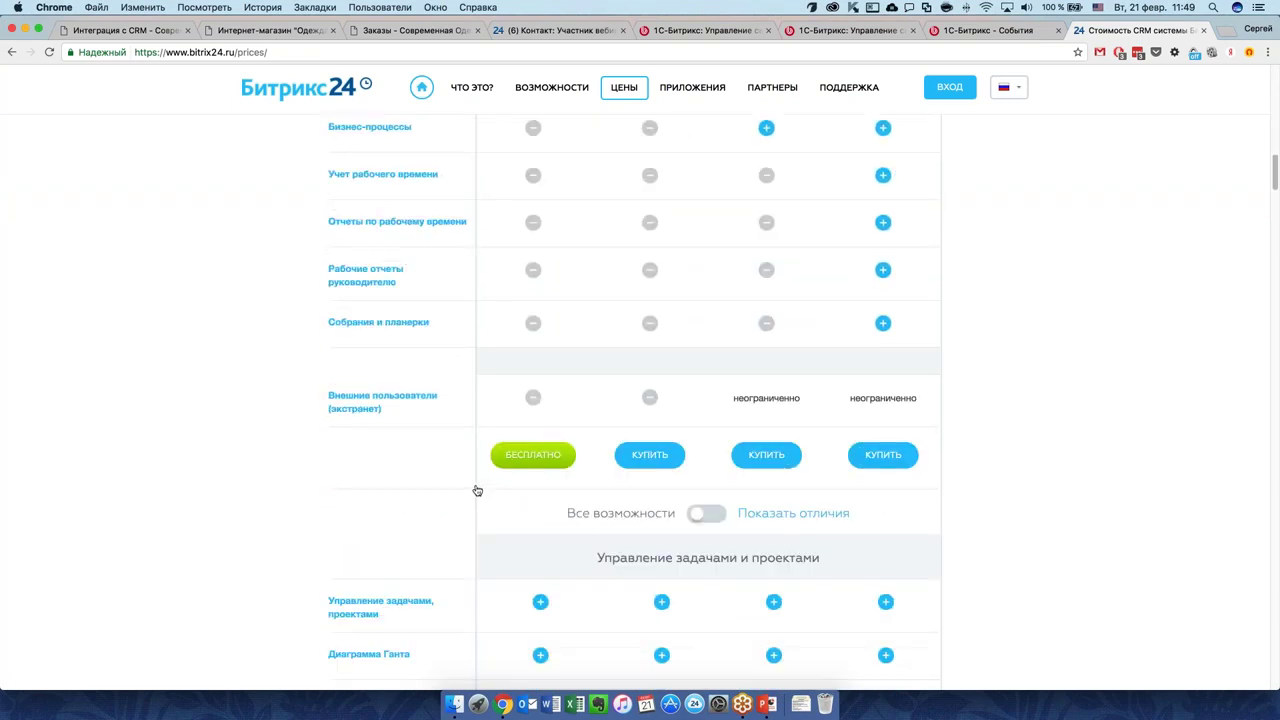
pyautogui.scroll(-8, 477, 491)
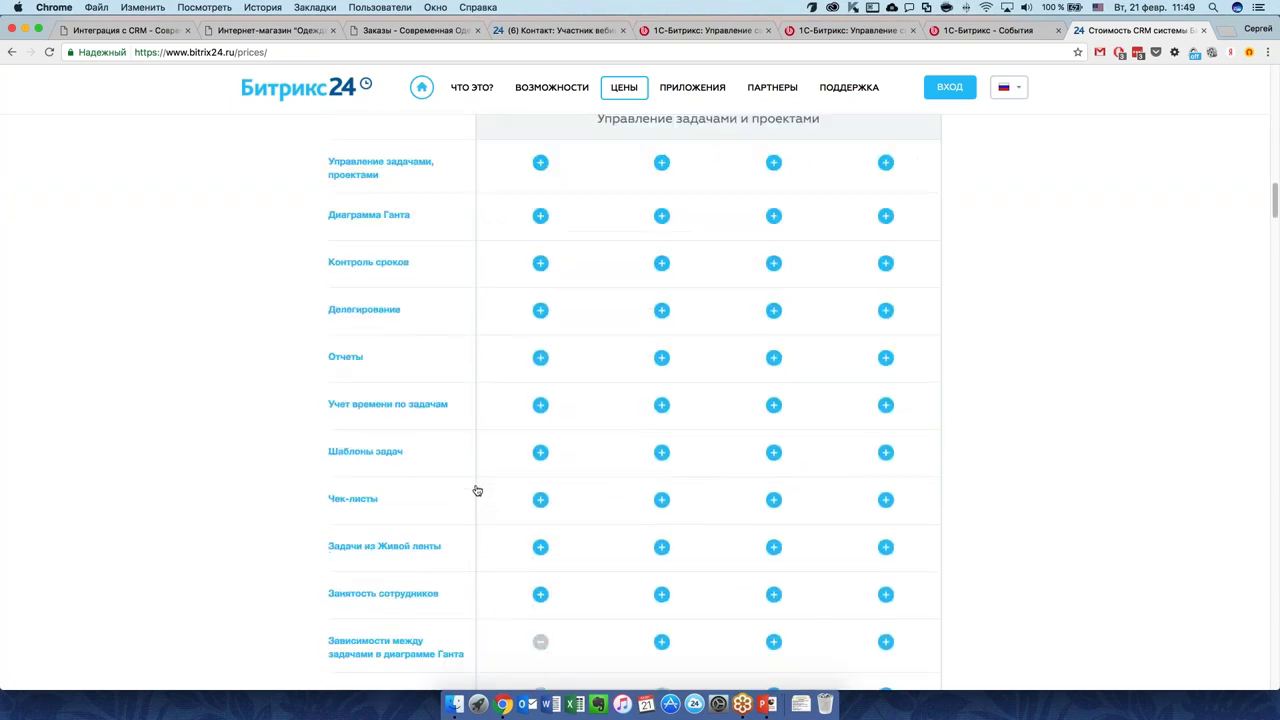
pyautogui.scroll(-6, 476, 493)
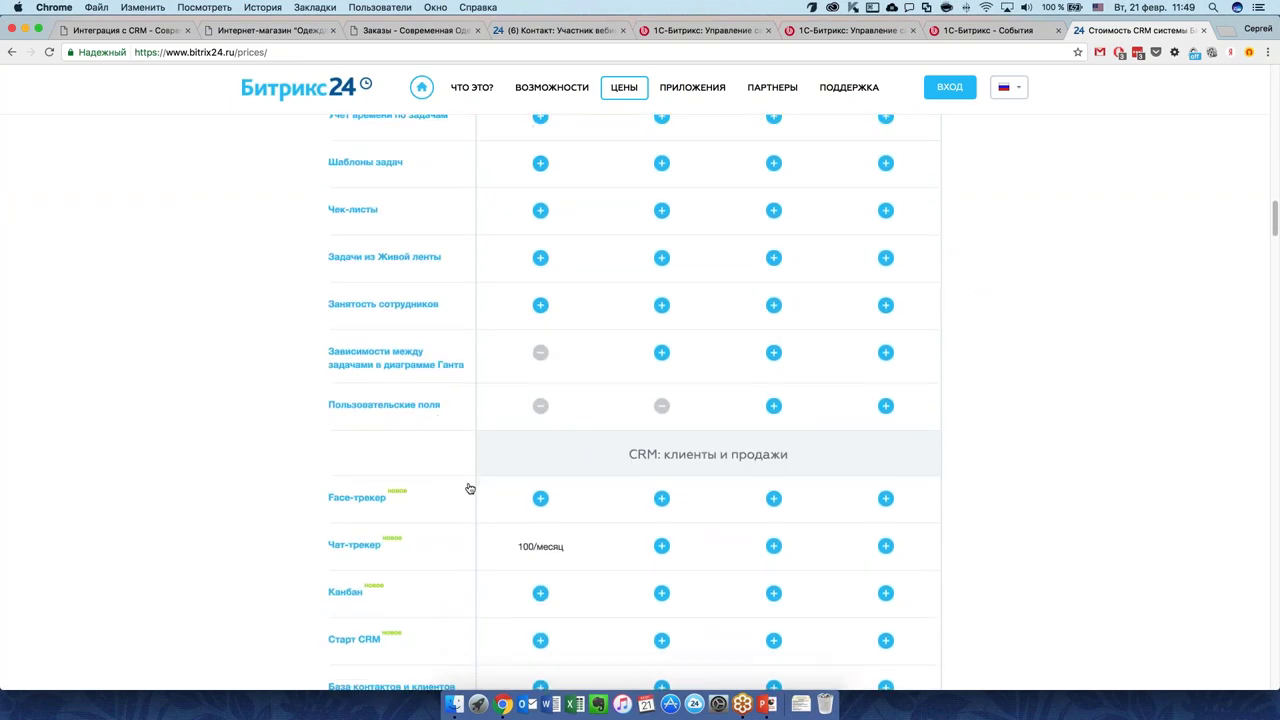
pyautogui.scroll(-5, 470, 491)
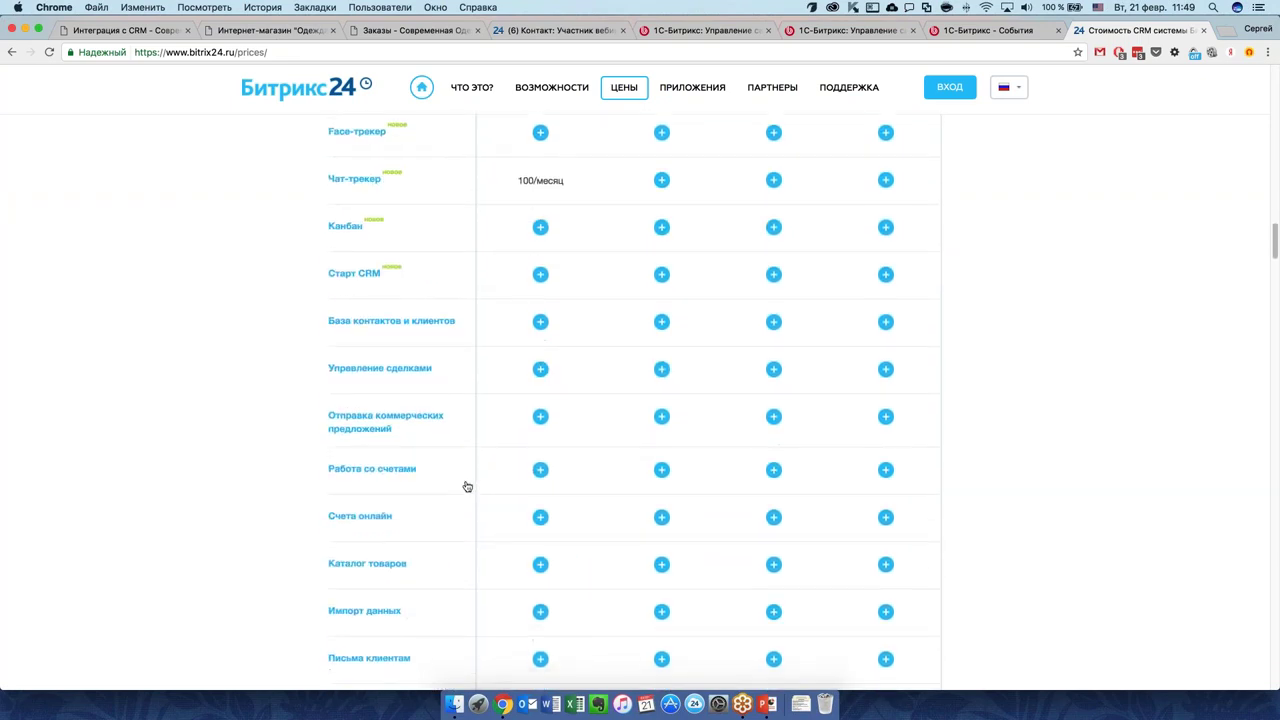
pyautogui.scroll(-2, 467, 486)
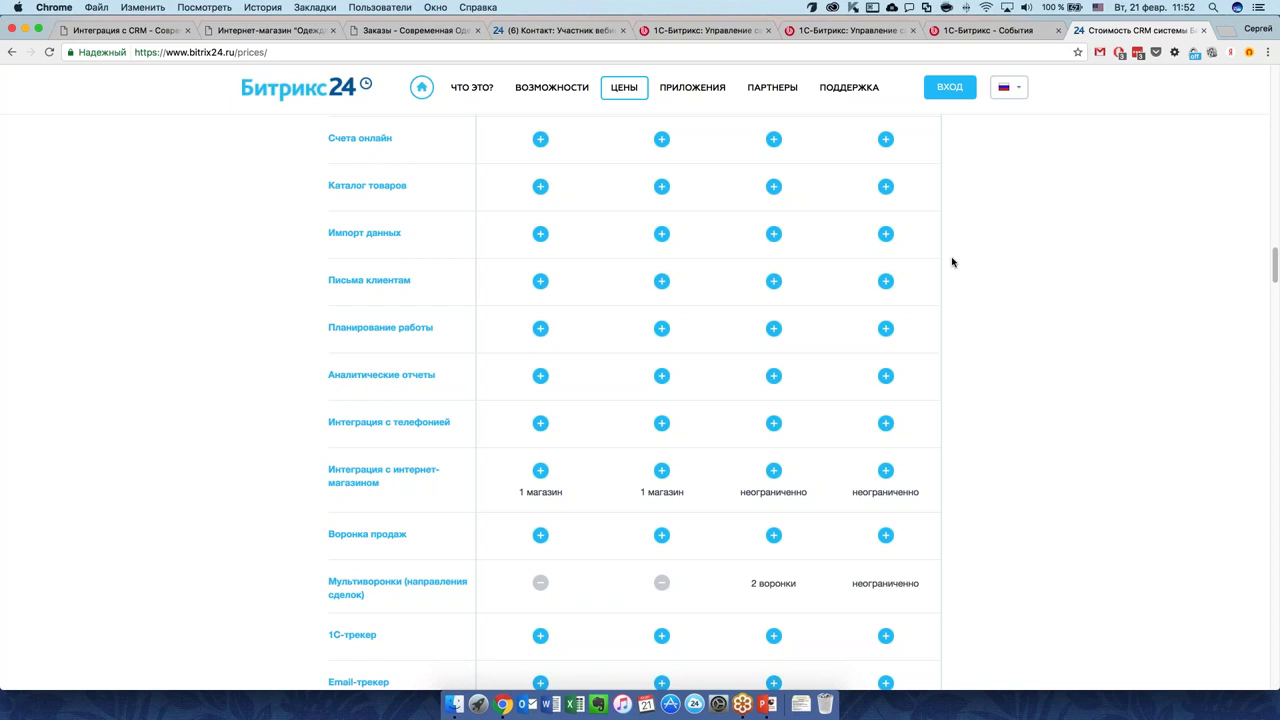
# Go to the CRM start page and open Настройки from the Еще menu.
pyautogui.click(552, 33)
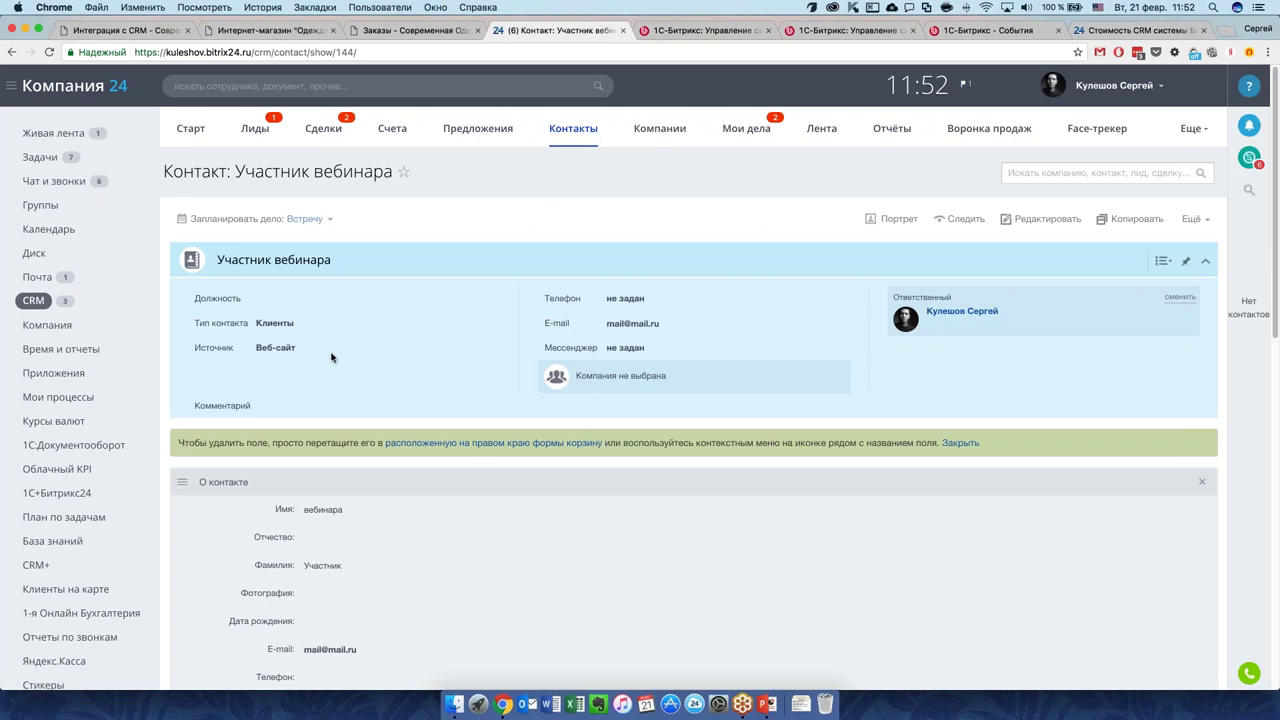
pyautogui.click(36, 301)
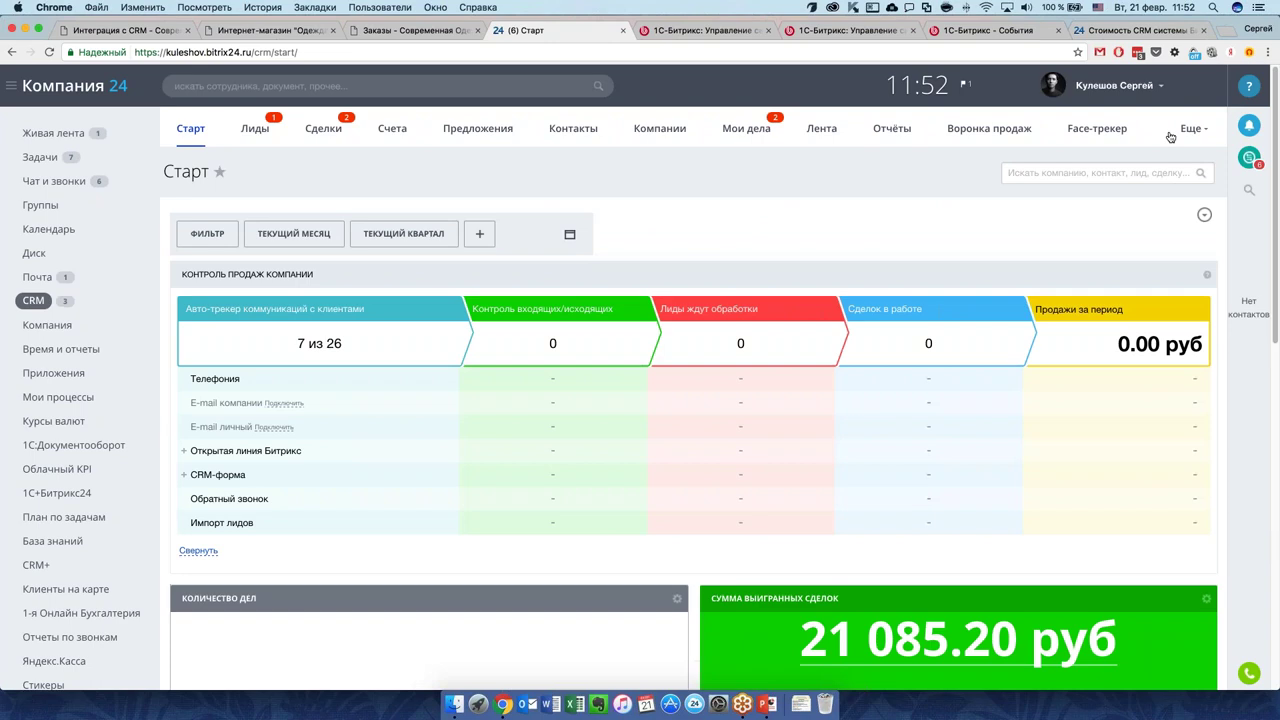
pyautogui.click(1191, 128)
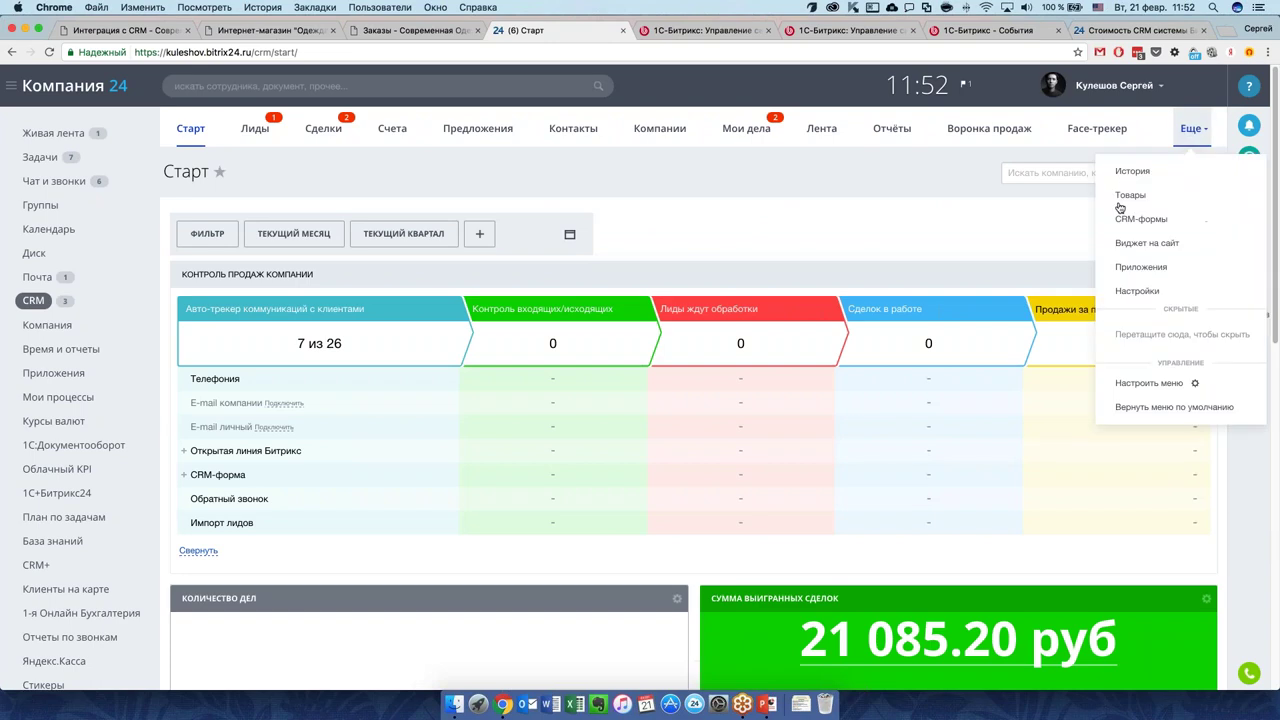
pyautogui.scroll(-1, 1146, 274)
pyautogui.click(1138, 282)
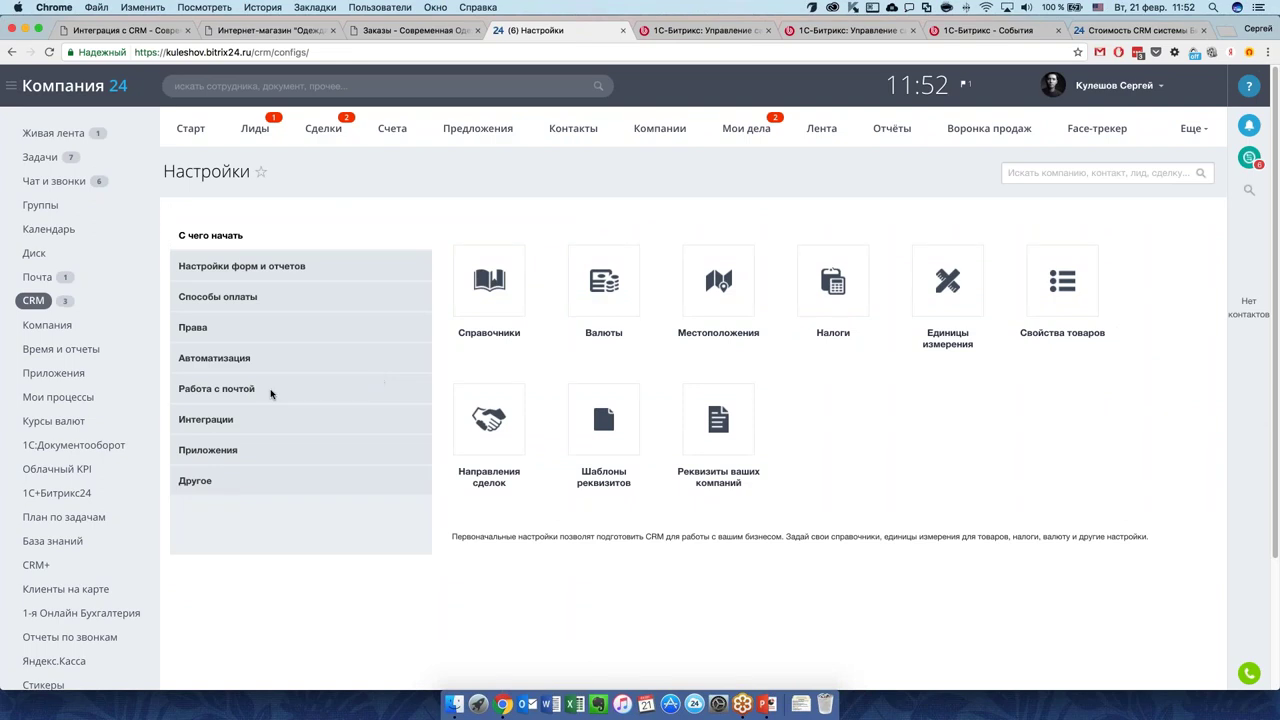
pyautogui.click(1186, 129)
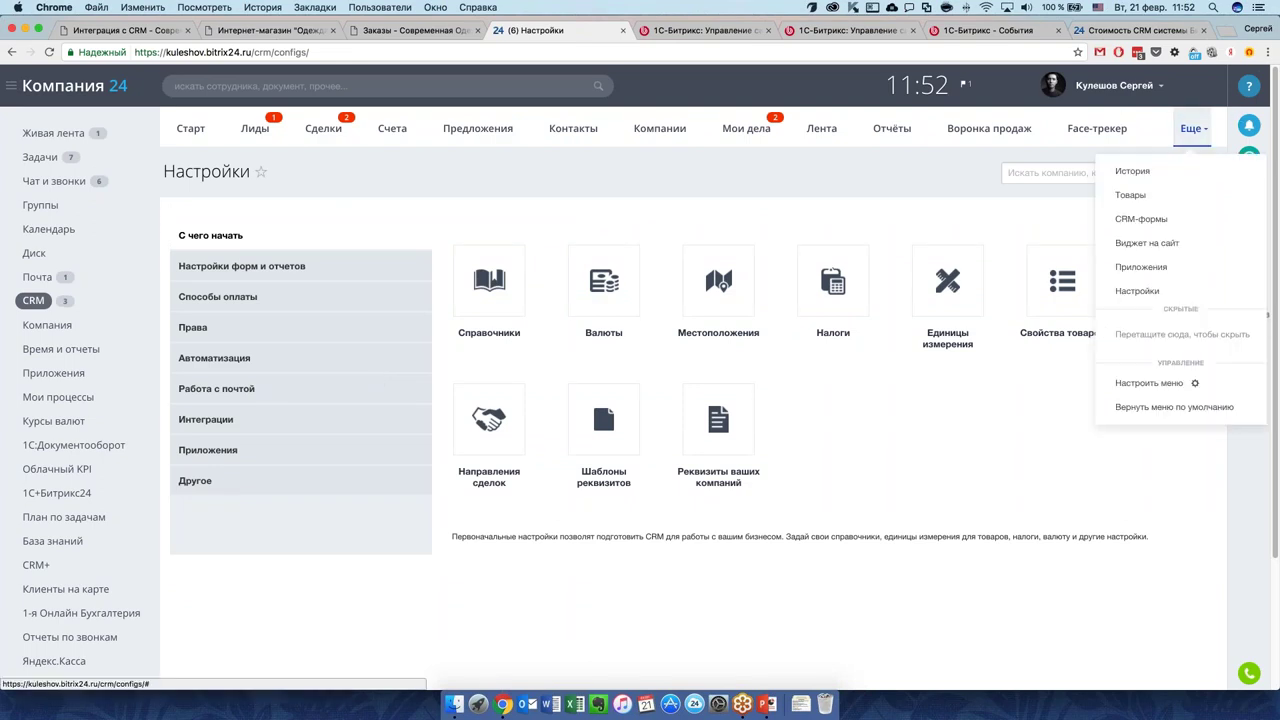
pyautogui.scroll(-1, 1157, 231)
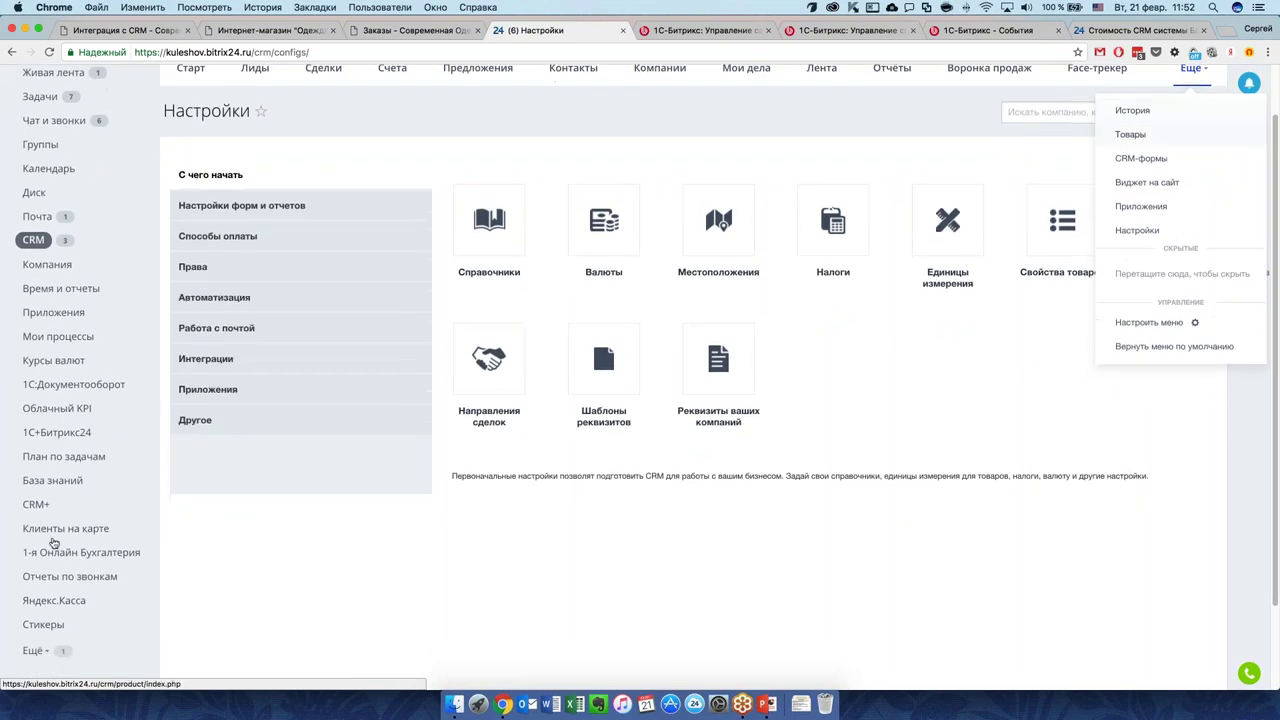
pyautogui.scroll(-1, 100, 540)
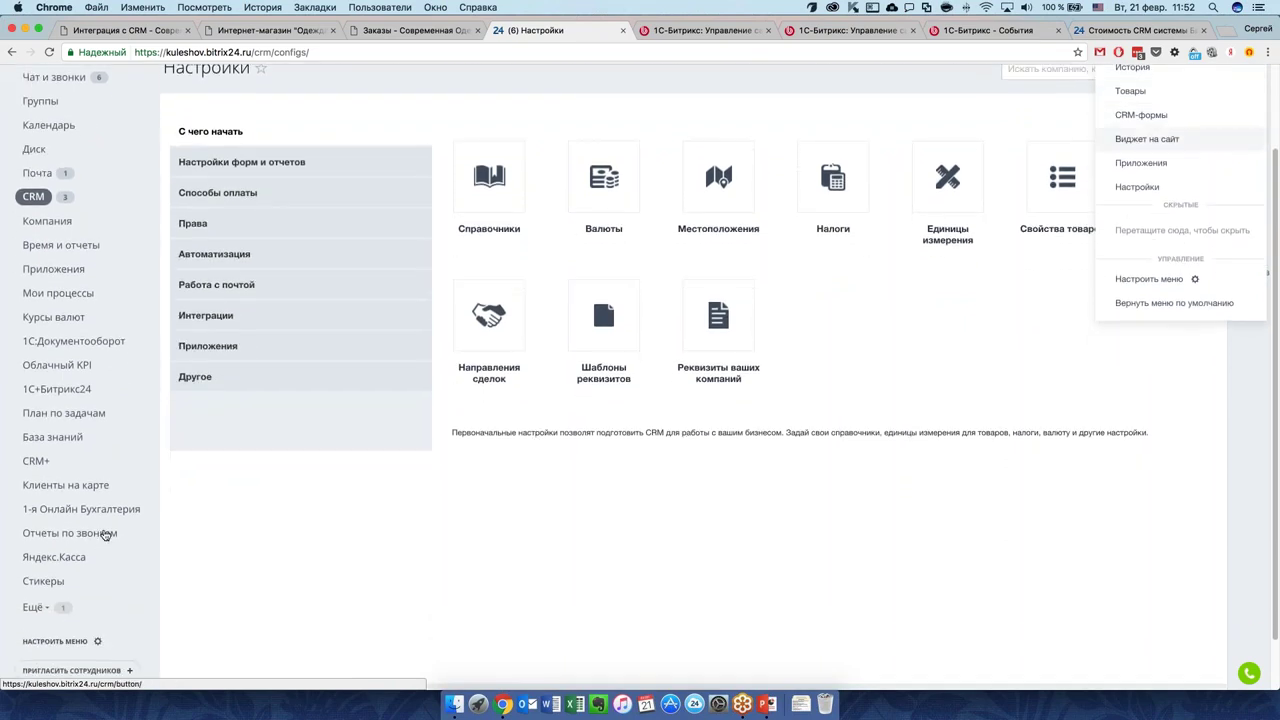
pyautogui.scroll(1, 103, 537)
pyautogui.scroll(2, 103, 530)
pyautogui.scroll(-3, 103, 530)
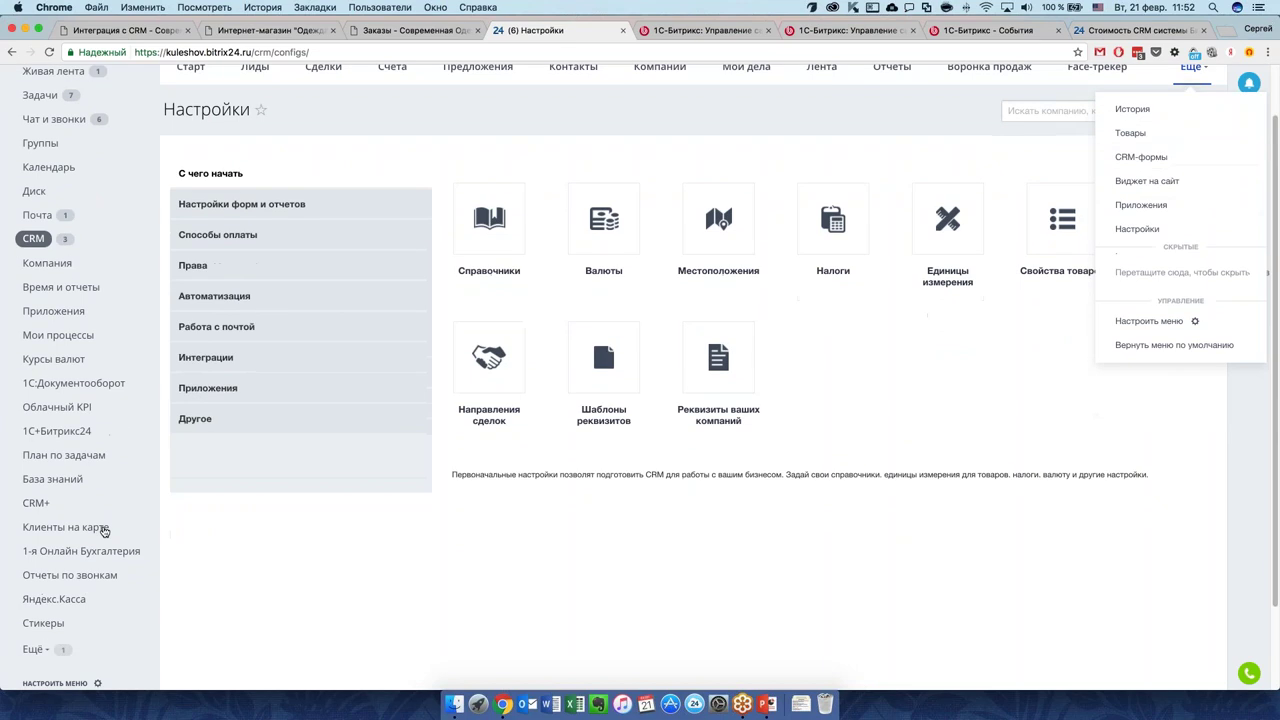
# Edit the Открытая линия Битрикс open line and keep the queue wait time at 1 минута.
pyautogui.click(32, 547)
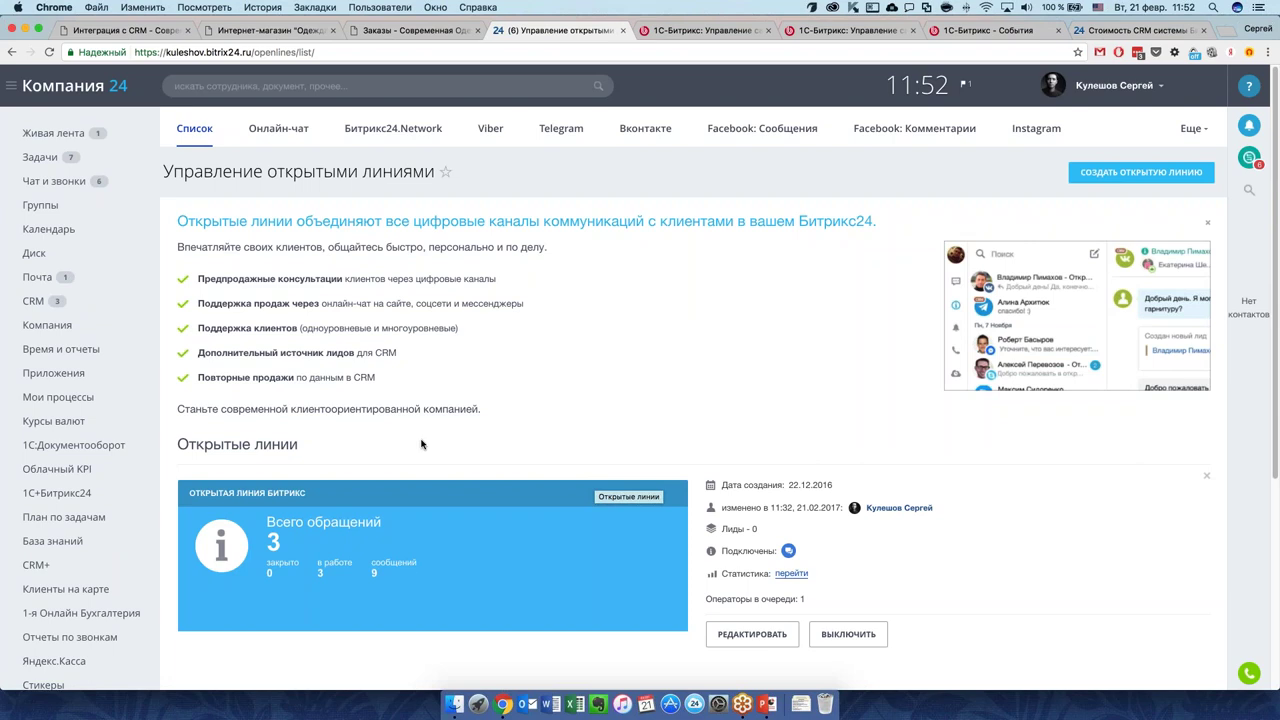
pyautogui.scroll(-4, 420, 440)
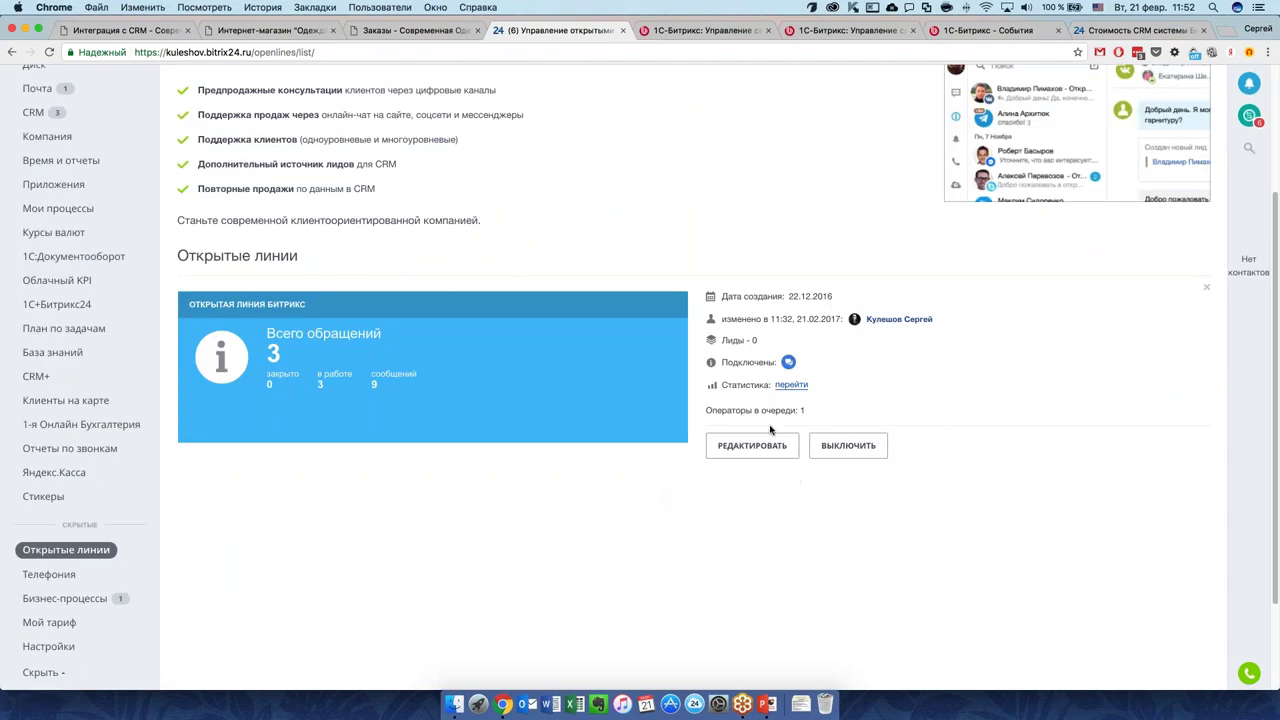
pyautogui.click(763, 447)
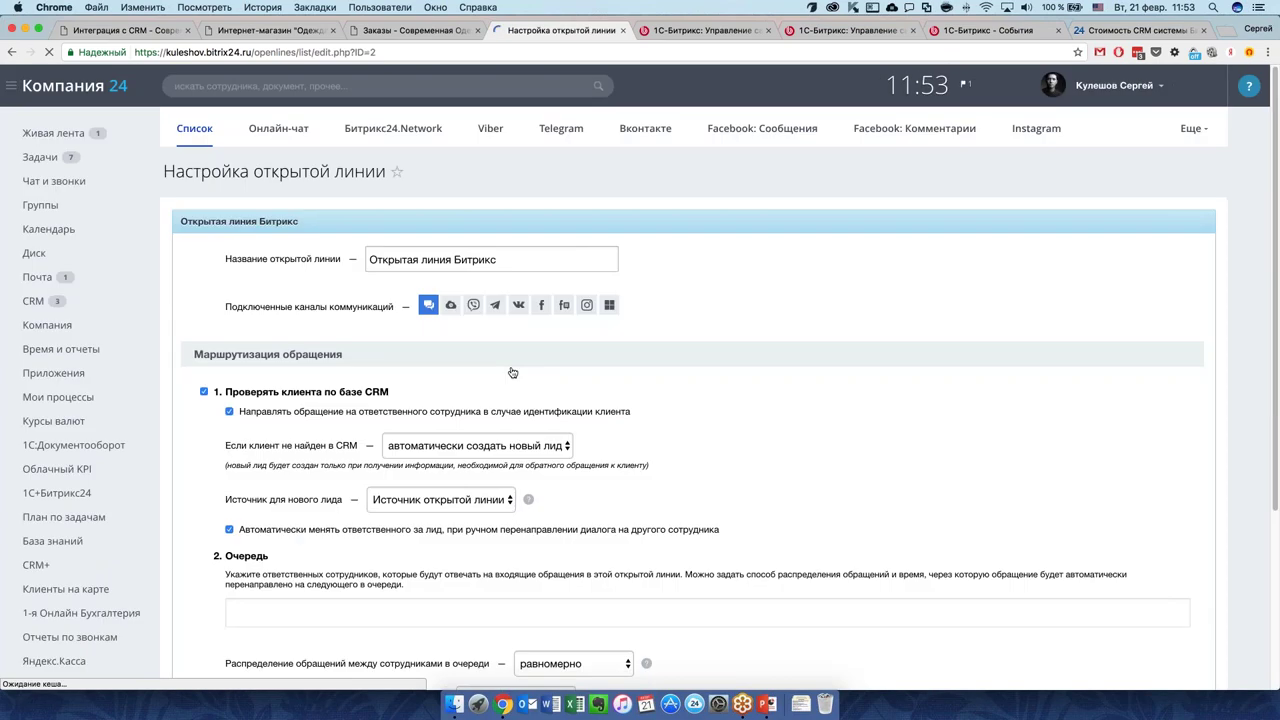
pyautogui.scroll(-5, 565, 411)
pyautogui.click(565, 411)
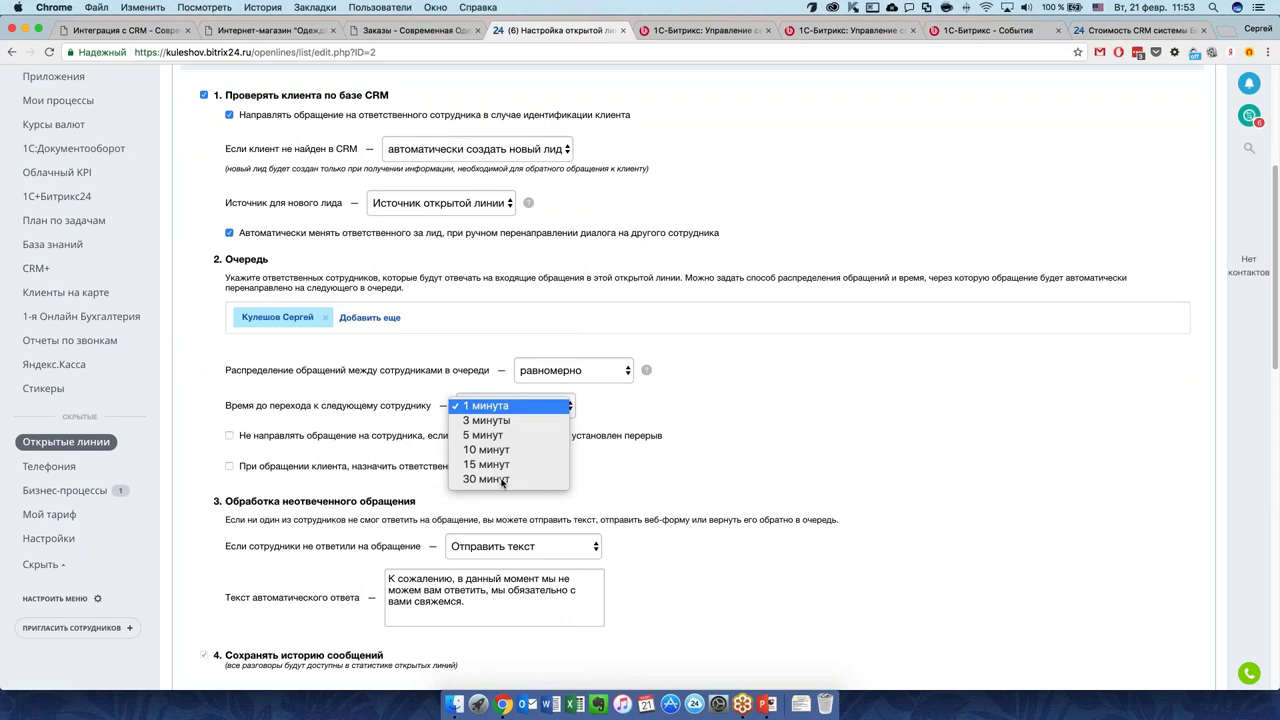
pyautogui.click(750, 425)
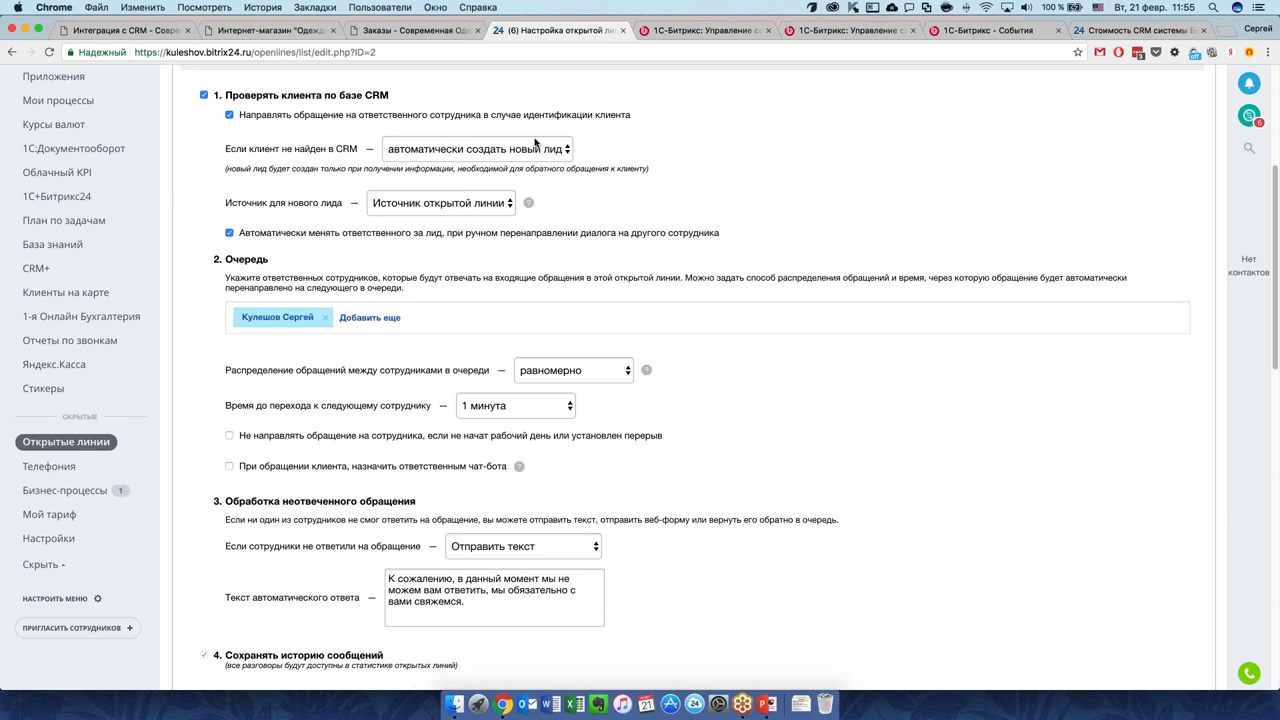
# Open the EShop1 #2 deal's Автоматизация and start configuring robots.
pyautogui.press('super+r')
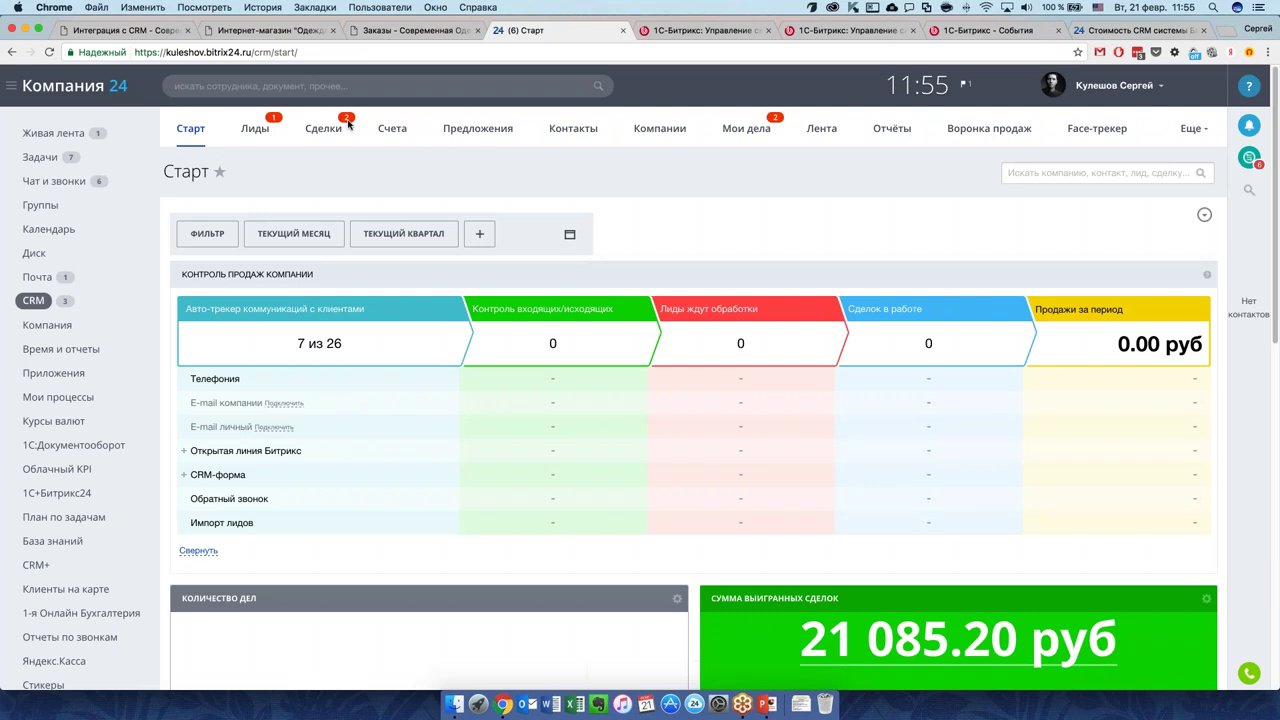
pyautogui.click(346, 125)
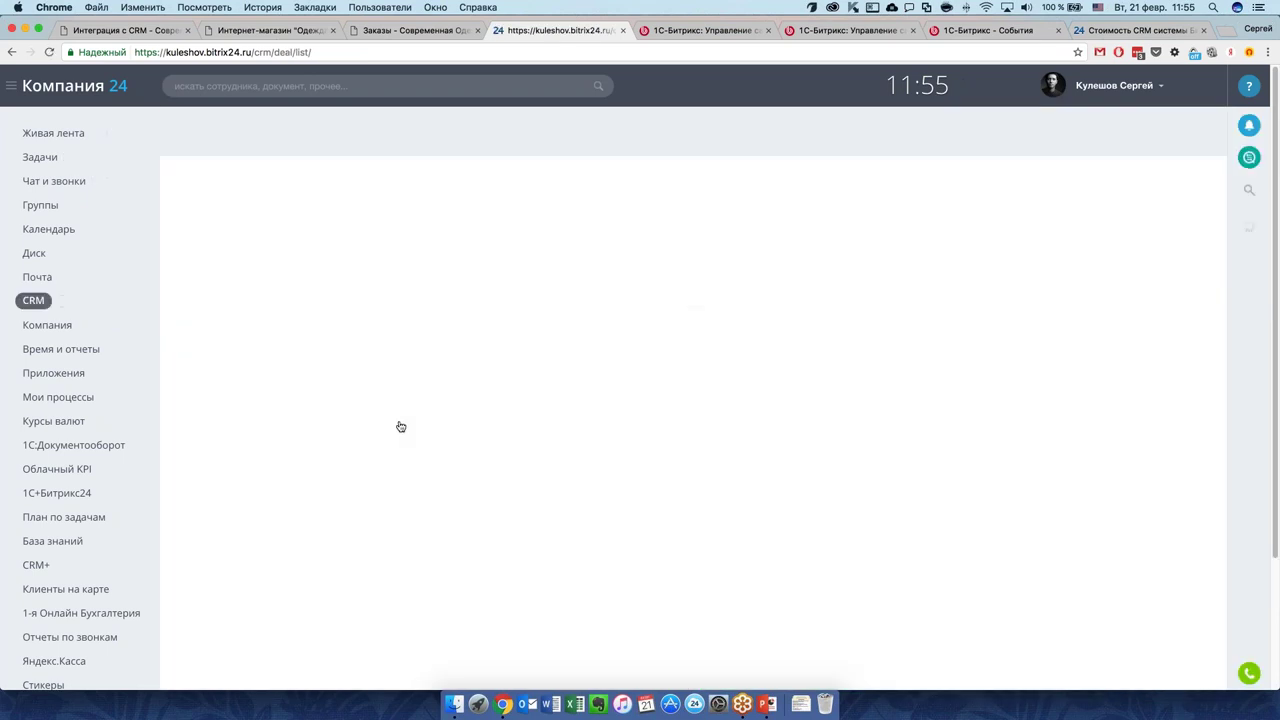
pyautogui.doubleClick(372, 540)
pyautogui.scroll(-10, 375, 537)
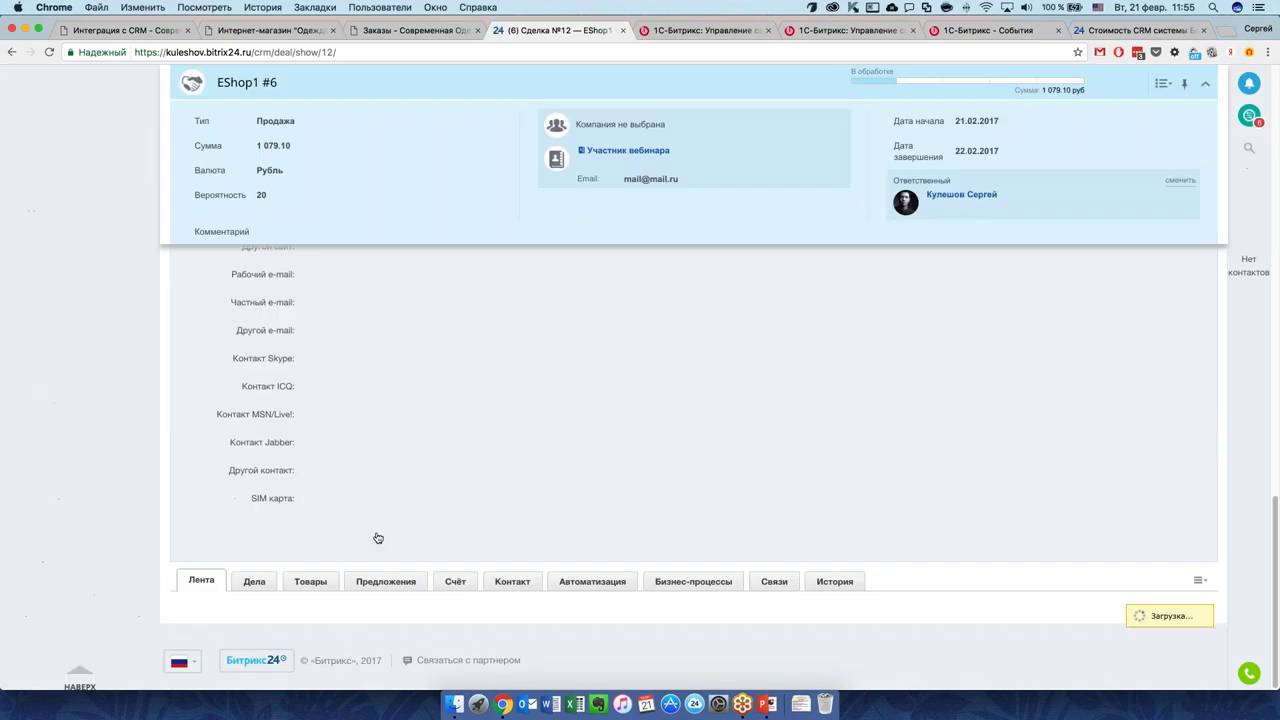
pyautogui.click(592, 581)
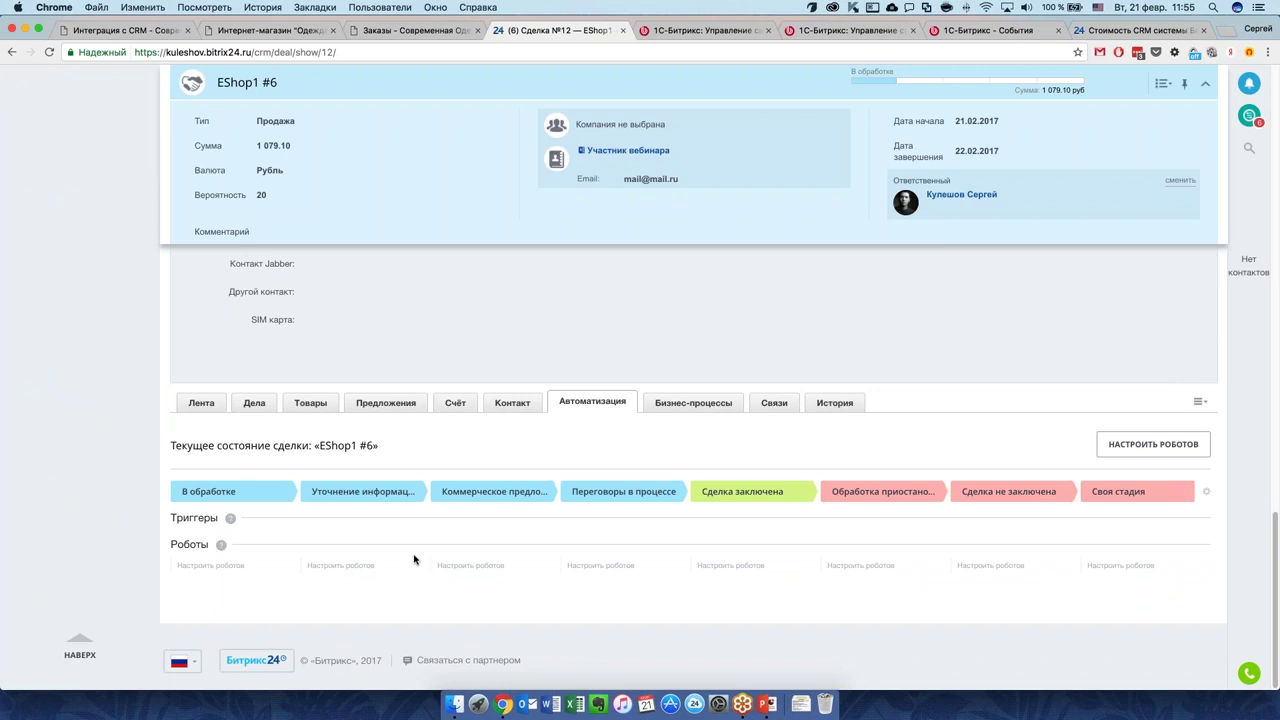
pyautogui.click(229, 567)
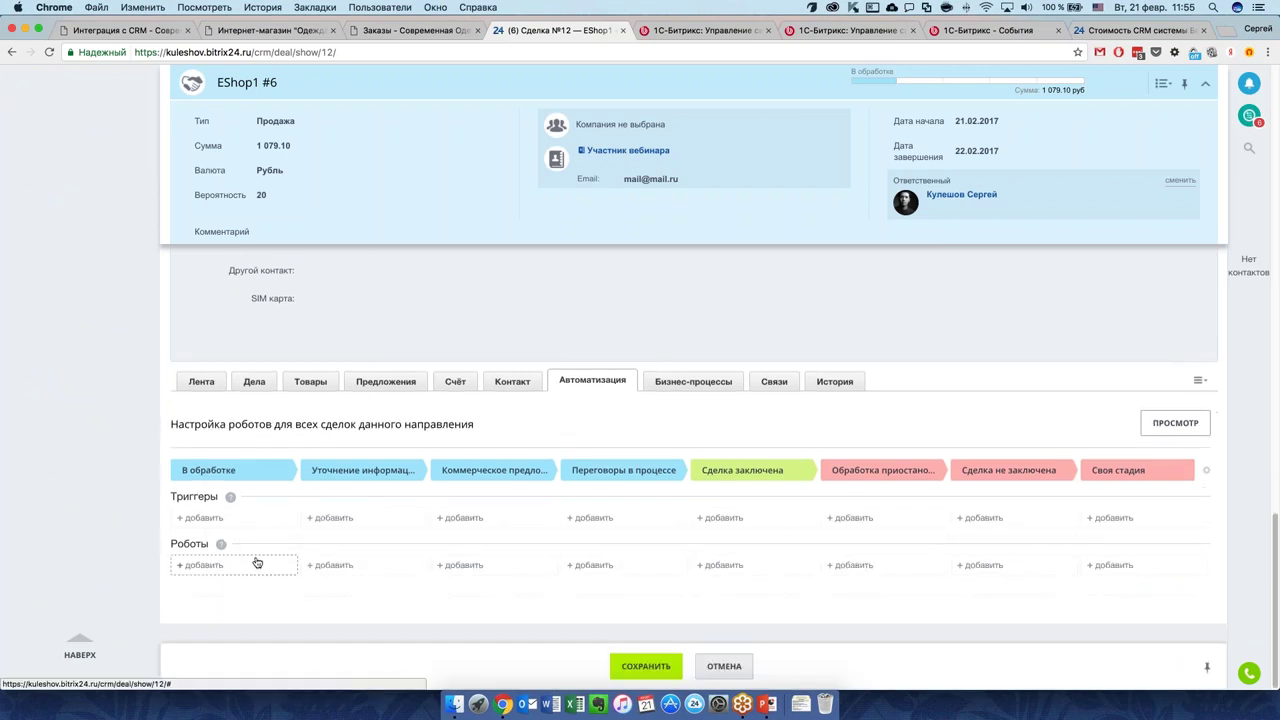
# Add a Уведомление robot on В обработке sending "Новая сделка" after 1 minute, then save.
pyautogui.click(257, 563)
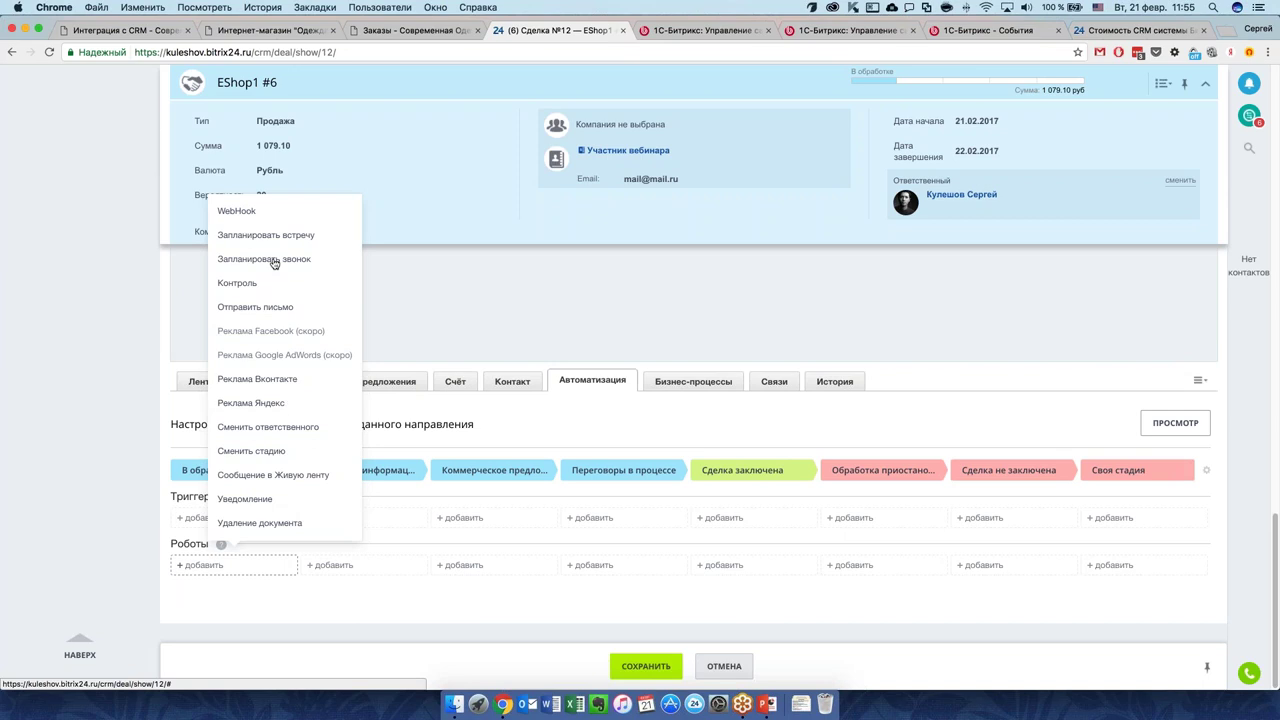
pyautogui.click(276, 505)
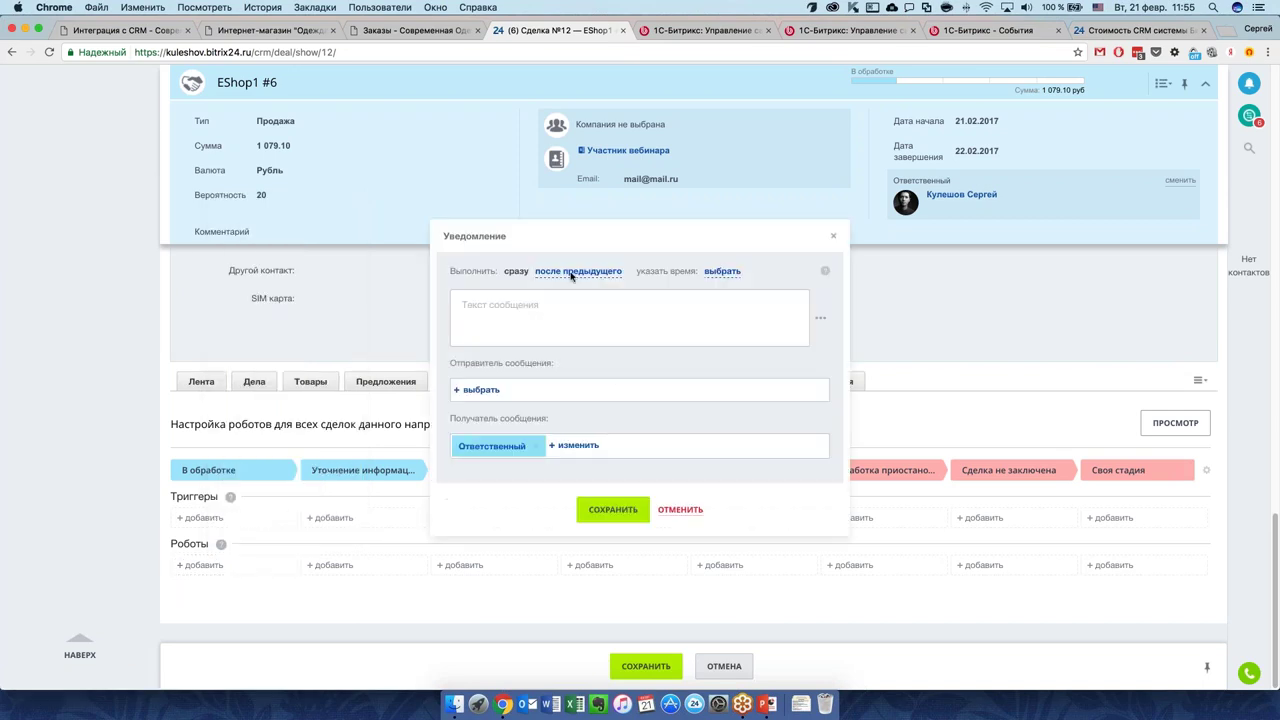
pyautogui.click(716, 274)
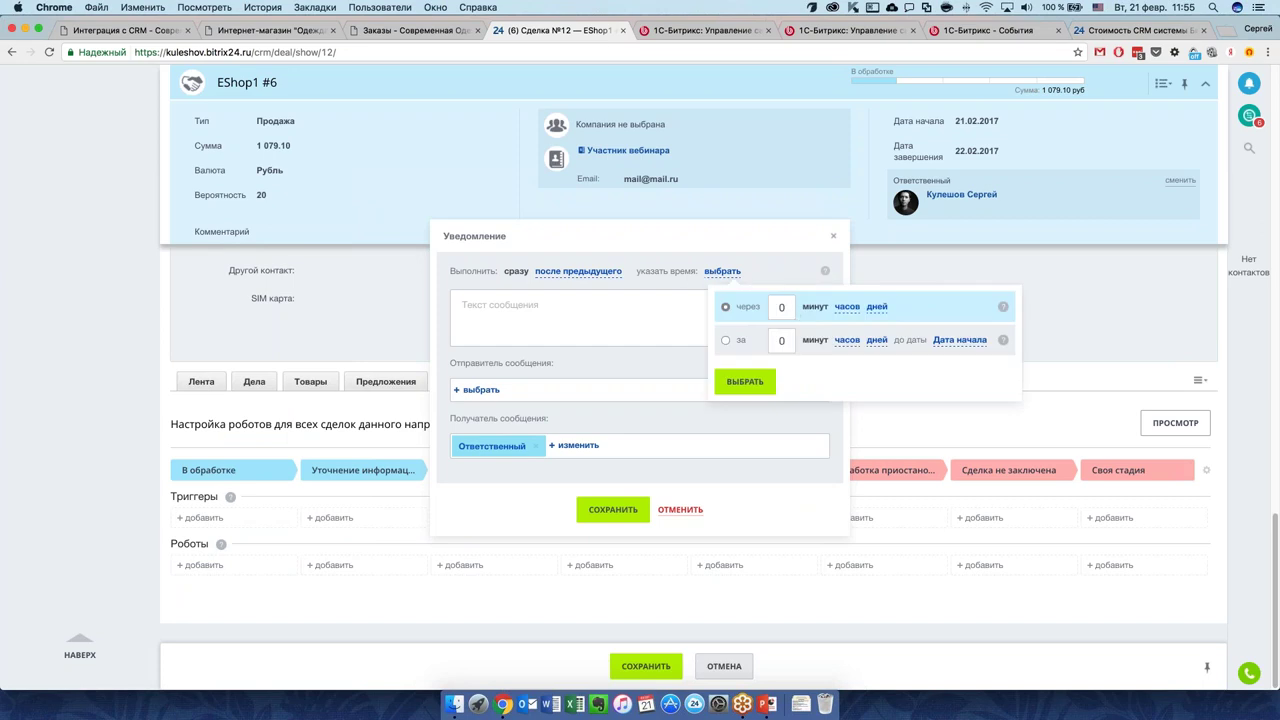
pyautogui.doubleClick(783, 310)
pyautogui.write('1')
pyautogui.click(738, 382)
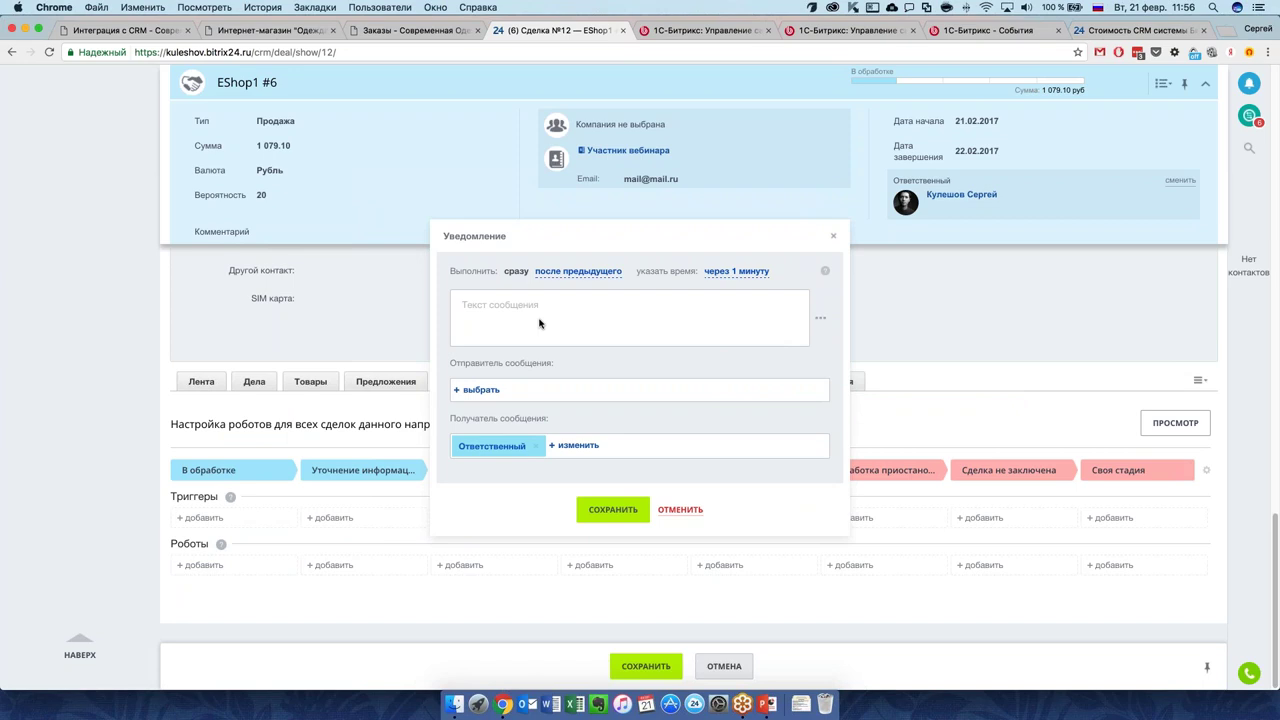
pyautogui.write('Новая сделка')
pyautogui.click(478, 390)
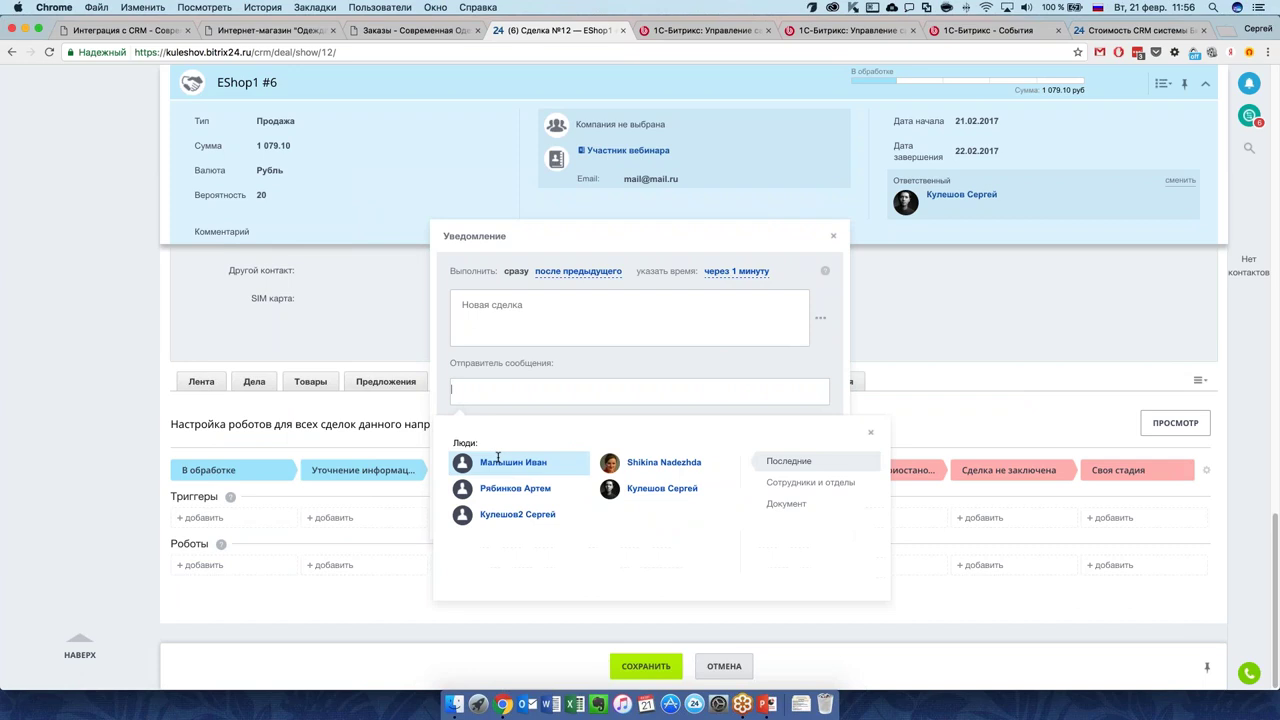
pyautogui.click(670, 490)
pyautogui.click(614, 511)
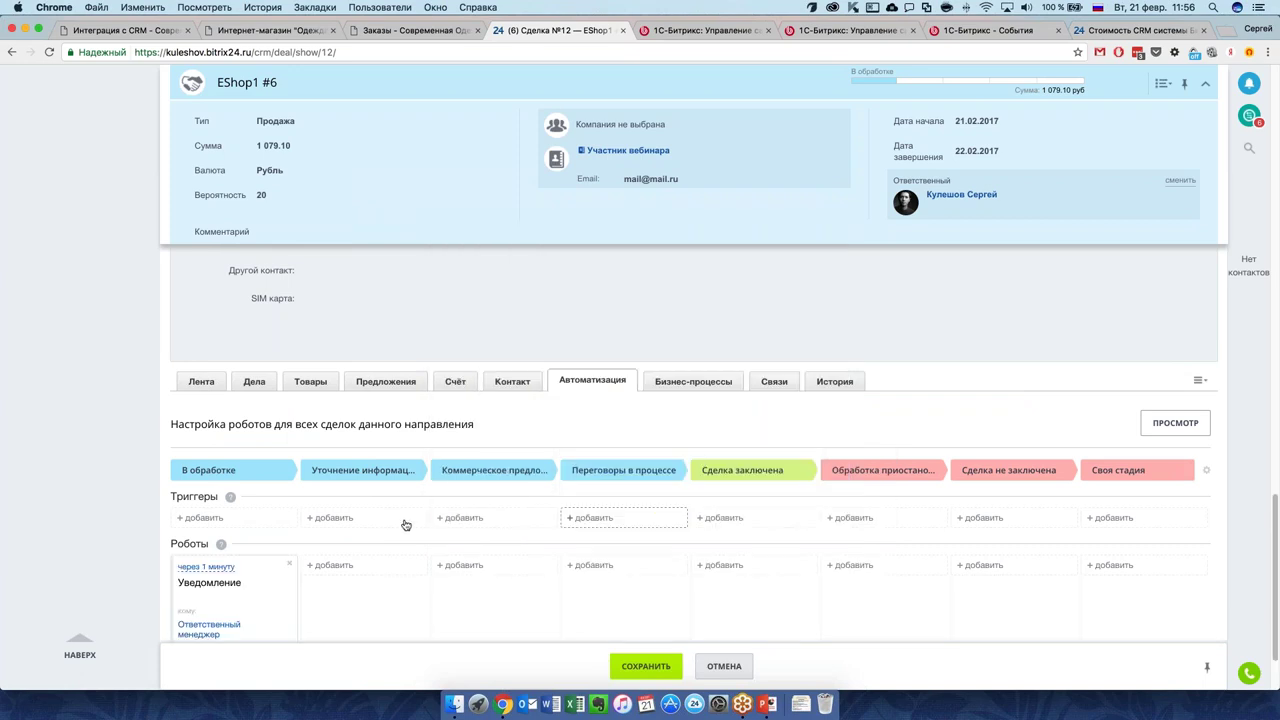
pyautogui.scroll(-2, 402, 525)
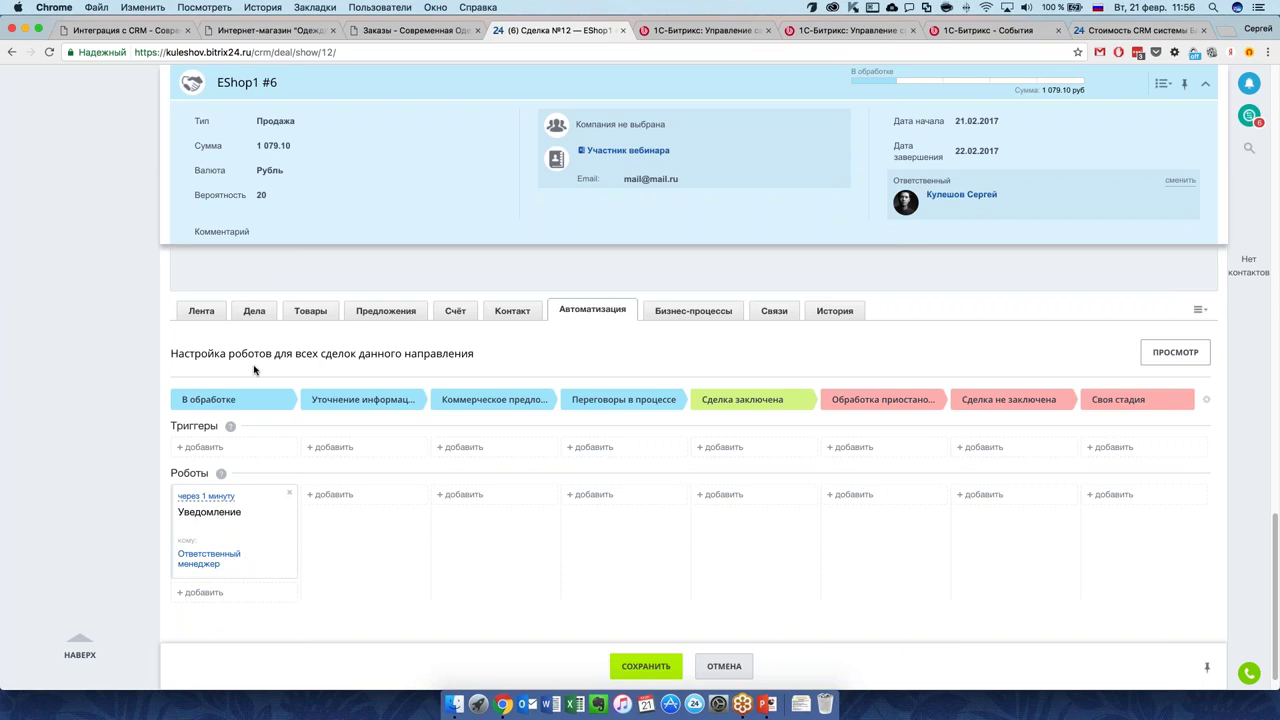
pyautogui.moveTo(265, 355); pyautogui.dragTo(170, 355)
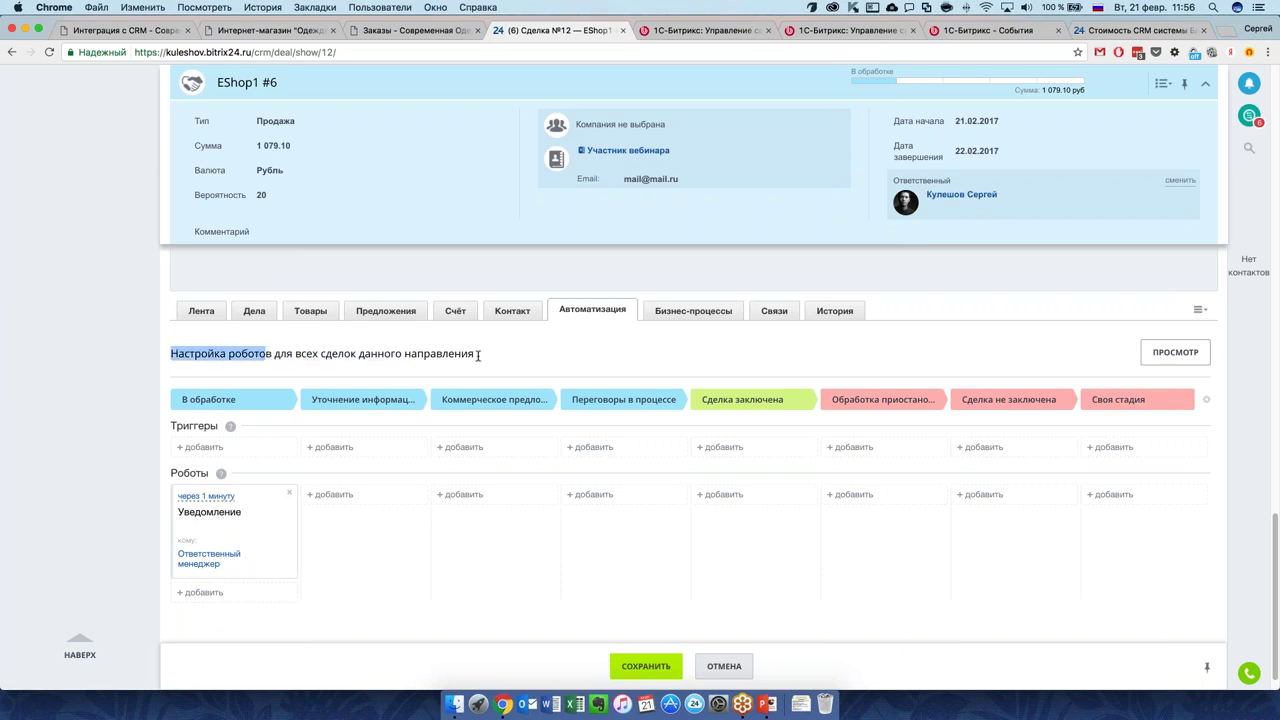
pyautogui.tripleClick(478, 355)
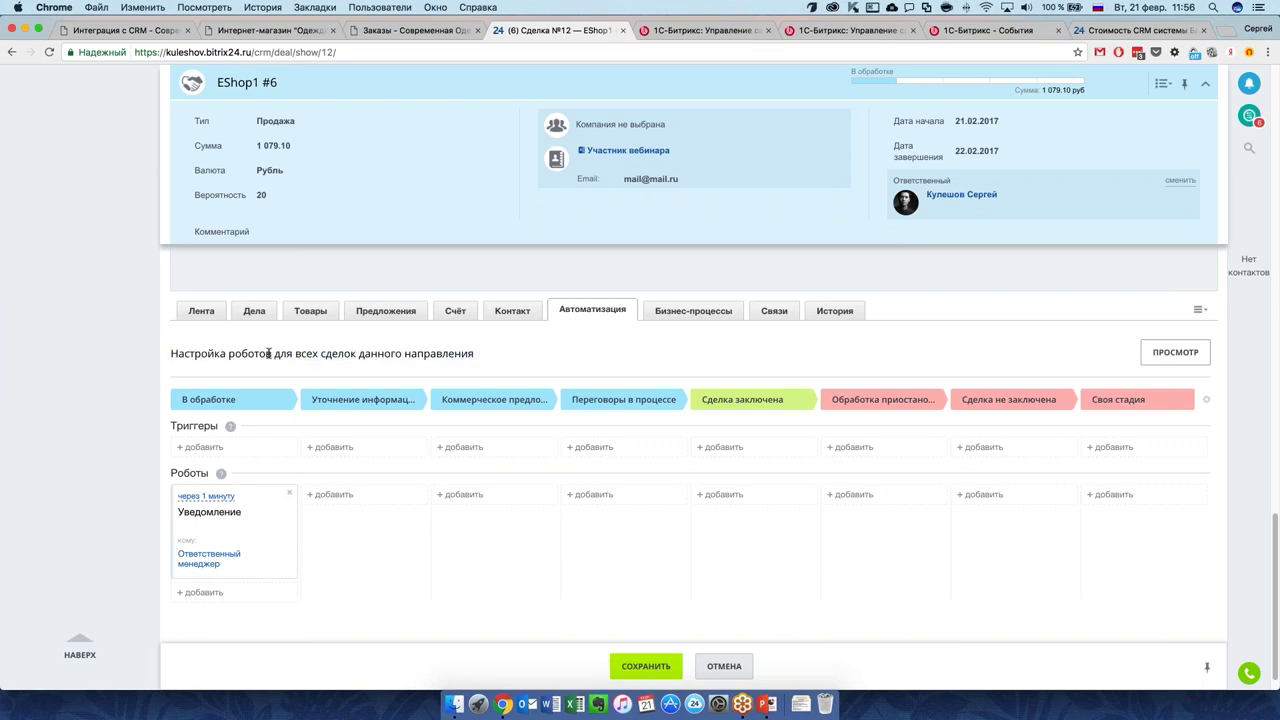
pyautogui.click(478, 355)
# In the shop admin, open Marketplace > Обновление платформы showing 5 recommended module updates.
pyautogui.click(282, 38)
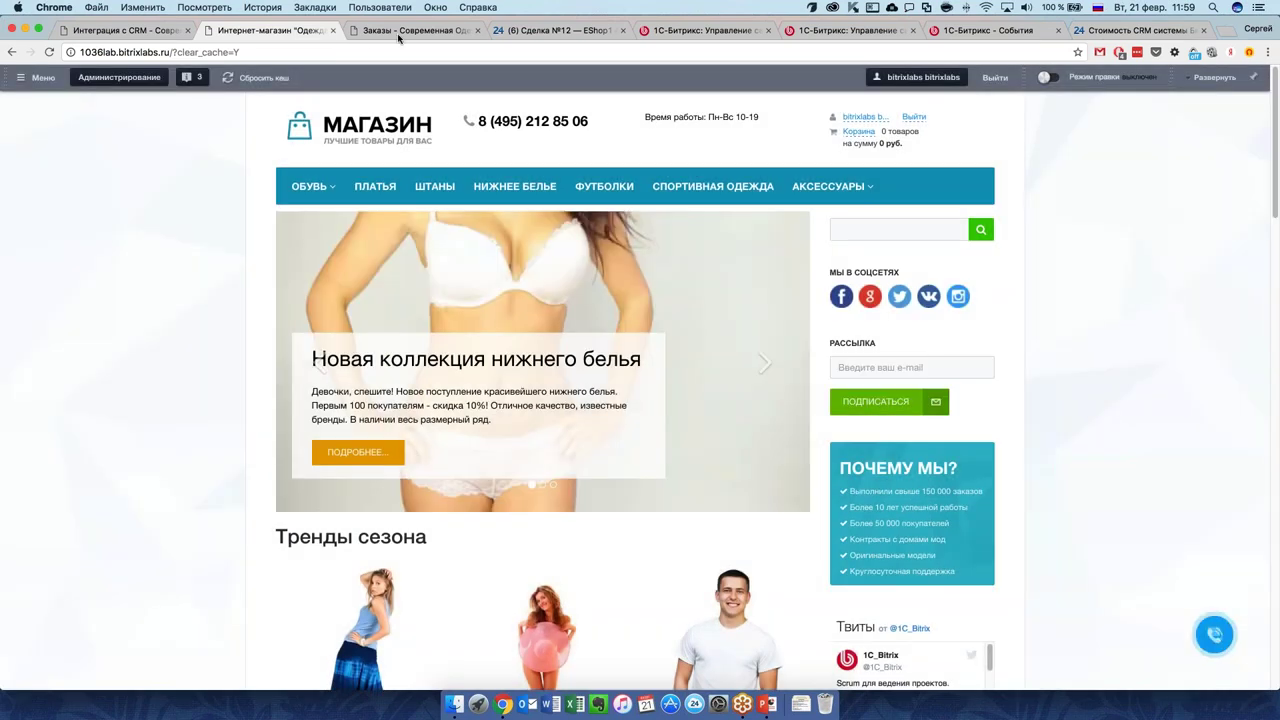
pyautogui.click(420, 30)
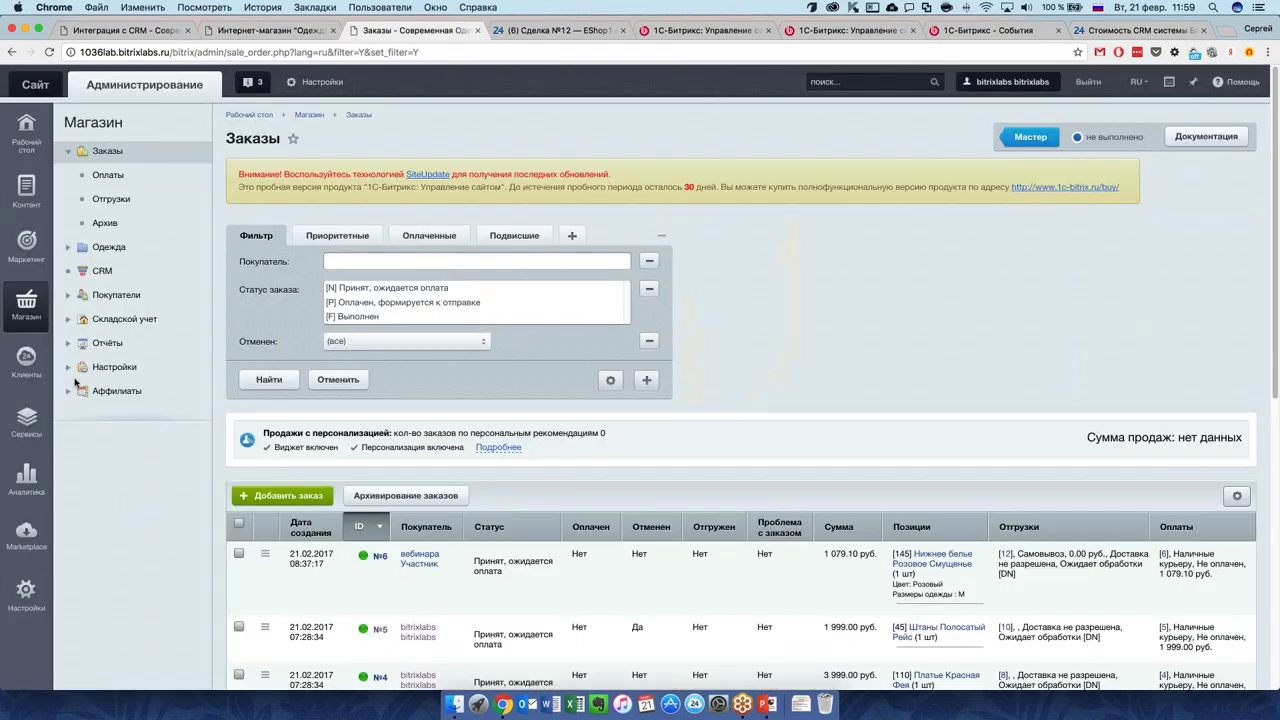
pyautogui.click(26, 537)
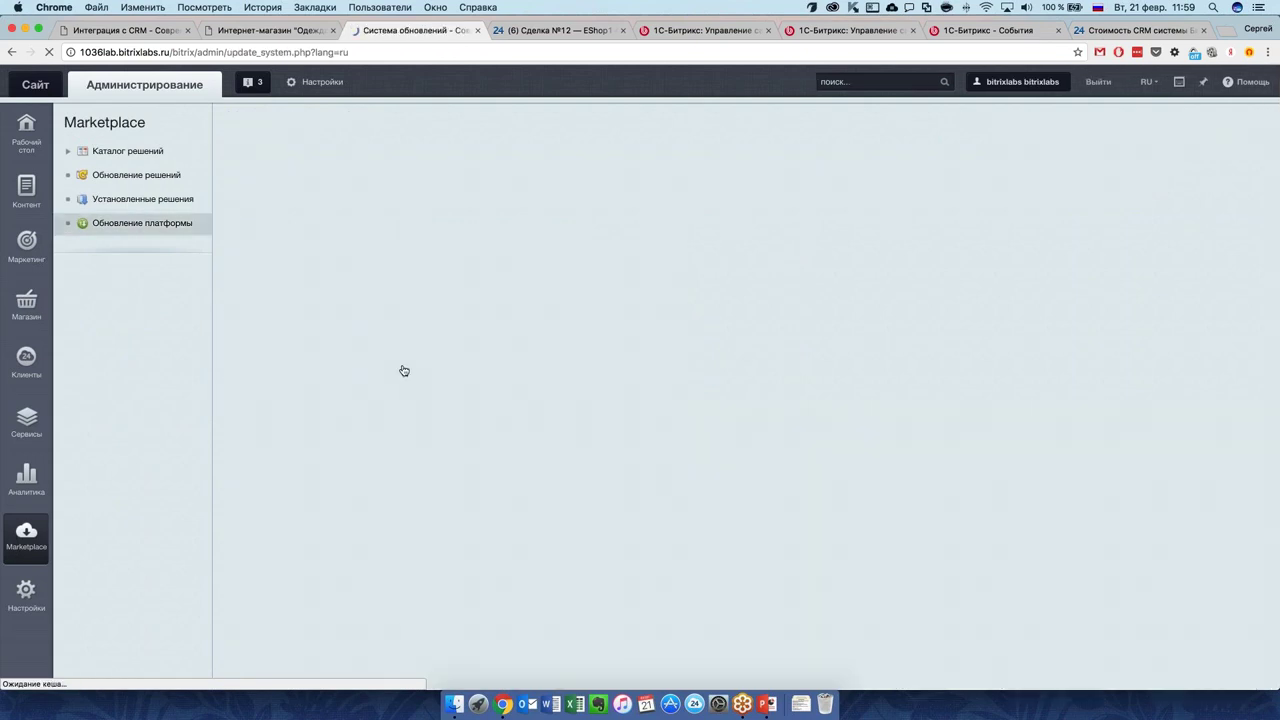
pyautogui.scroll(-1, 415, 530)
pyautogui.scroll(-1, 415, 530)
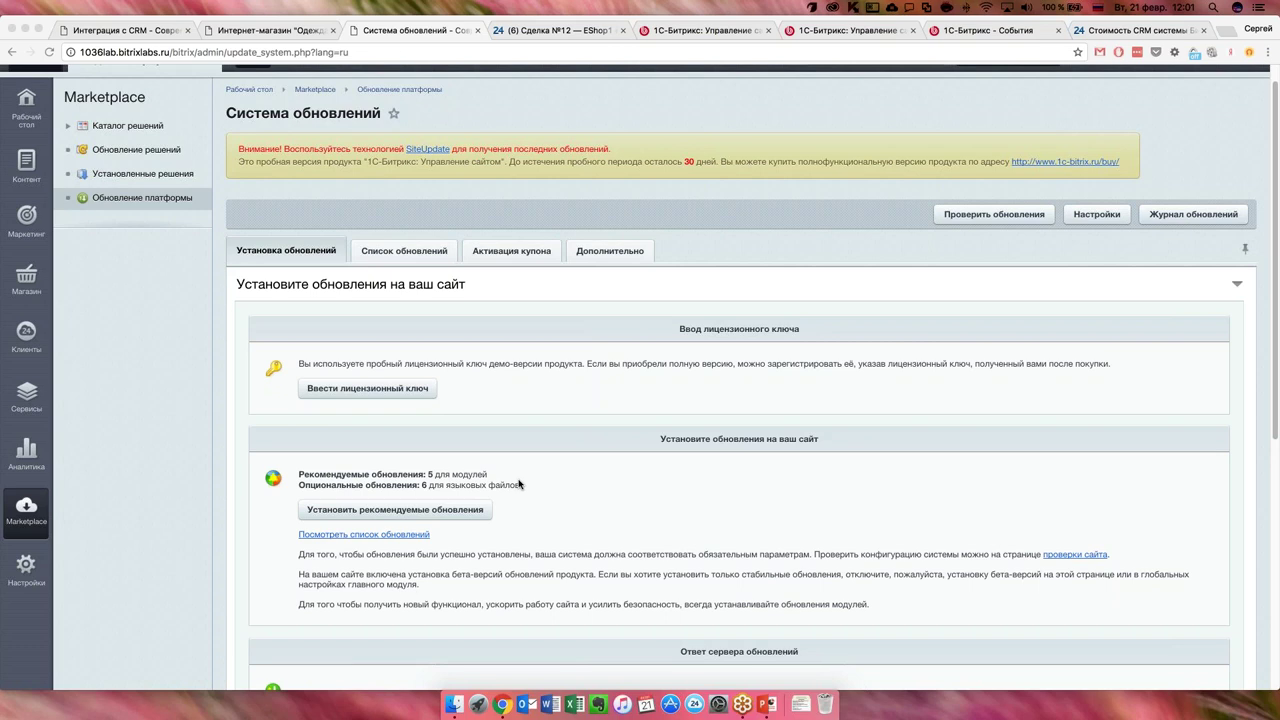
# Leave deal EShop1 #6 unsaved and view the Открытые линии list with its 3 in-progress requests.
pyautogui.click(566, 30)
pyautogui.click(198, 313)
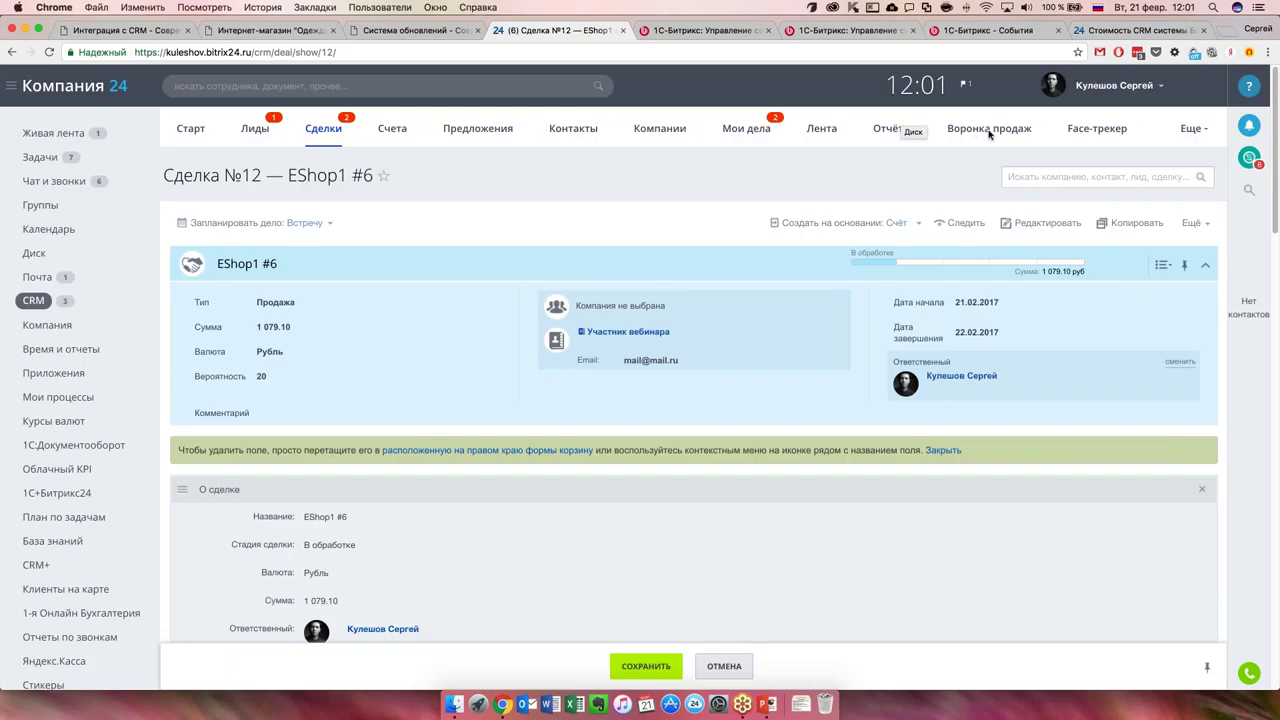
pyautogui.scroll(-5, 67, 513)
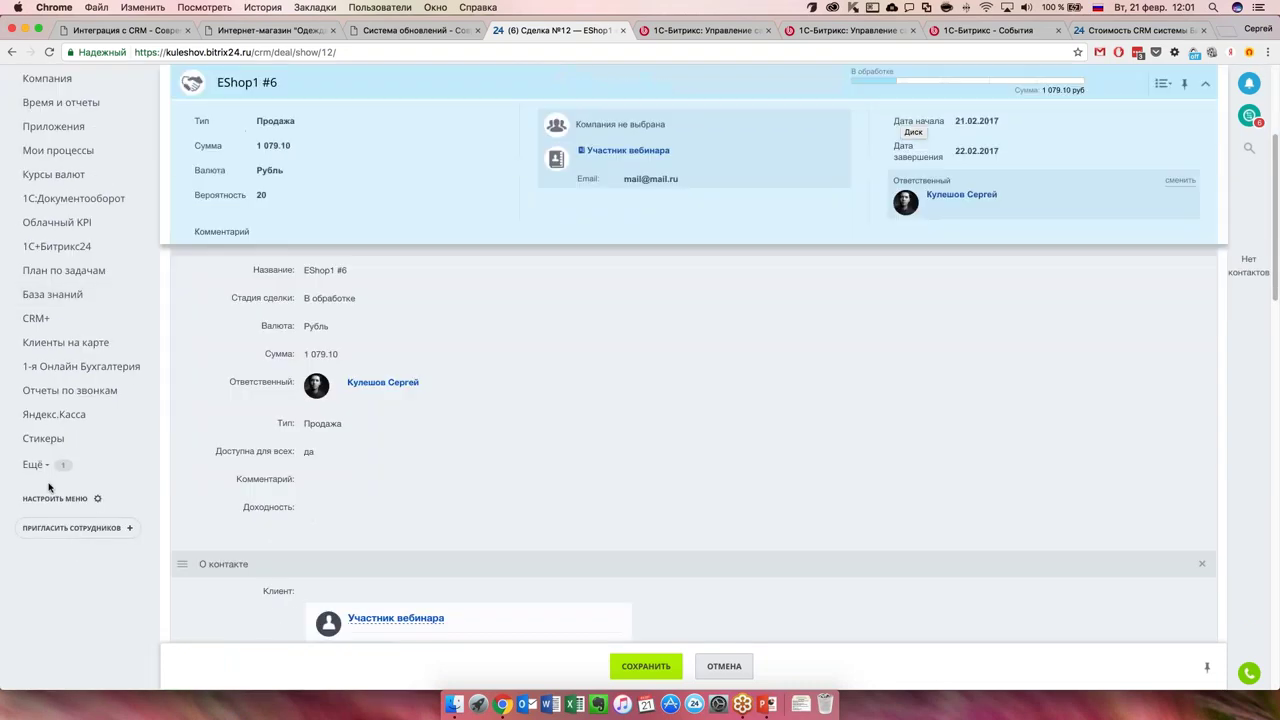
pyautogui.click(35, 465)
pyautogui.click(64, 492)
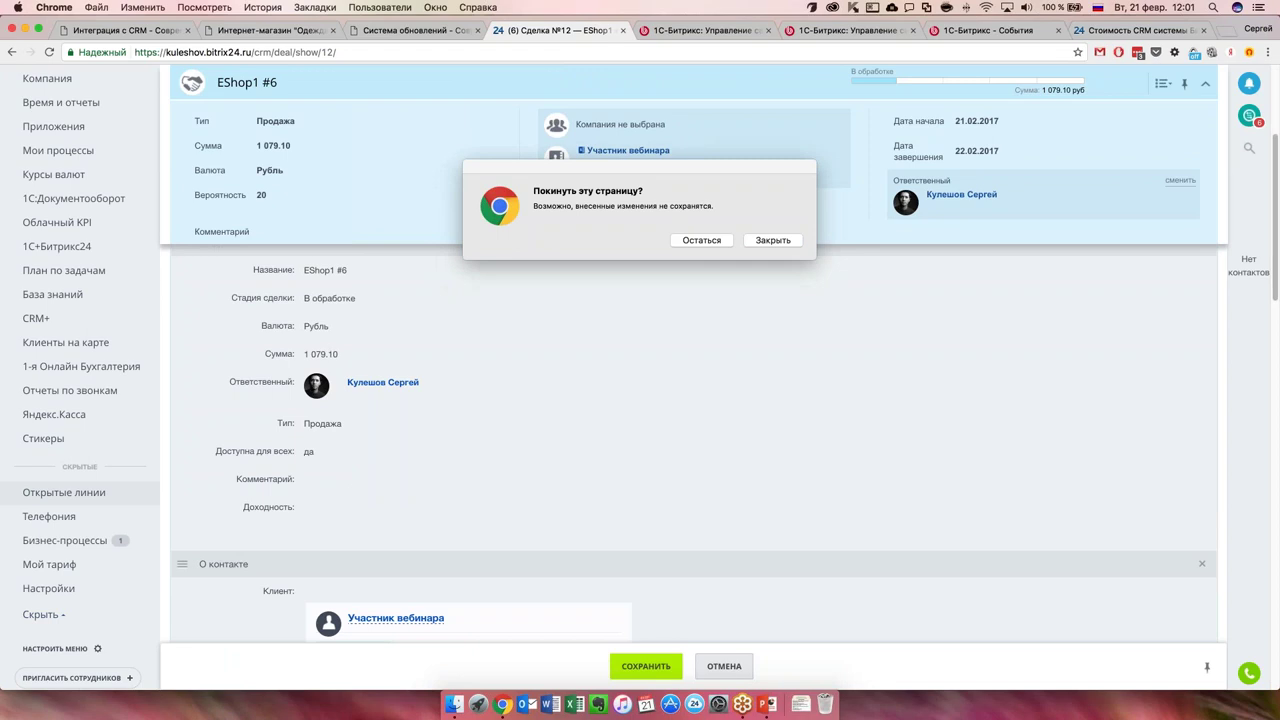
pyautogui.moveTo(553, 177); pyautogui.dragTo(280, 220)
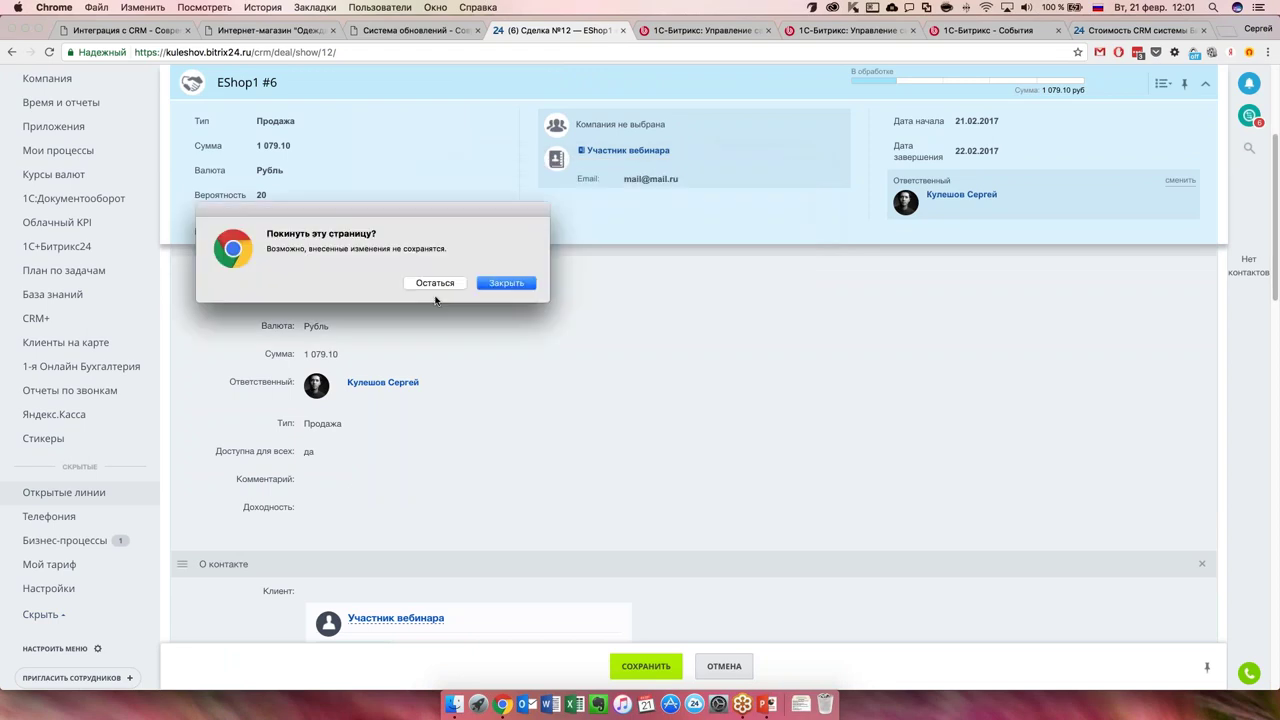
pyautogui.click(492, 284)
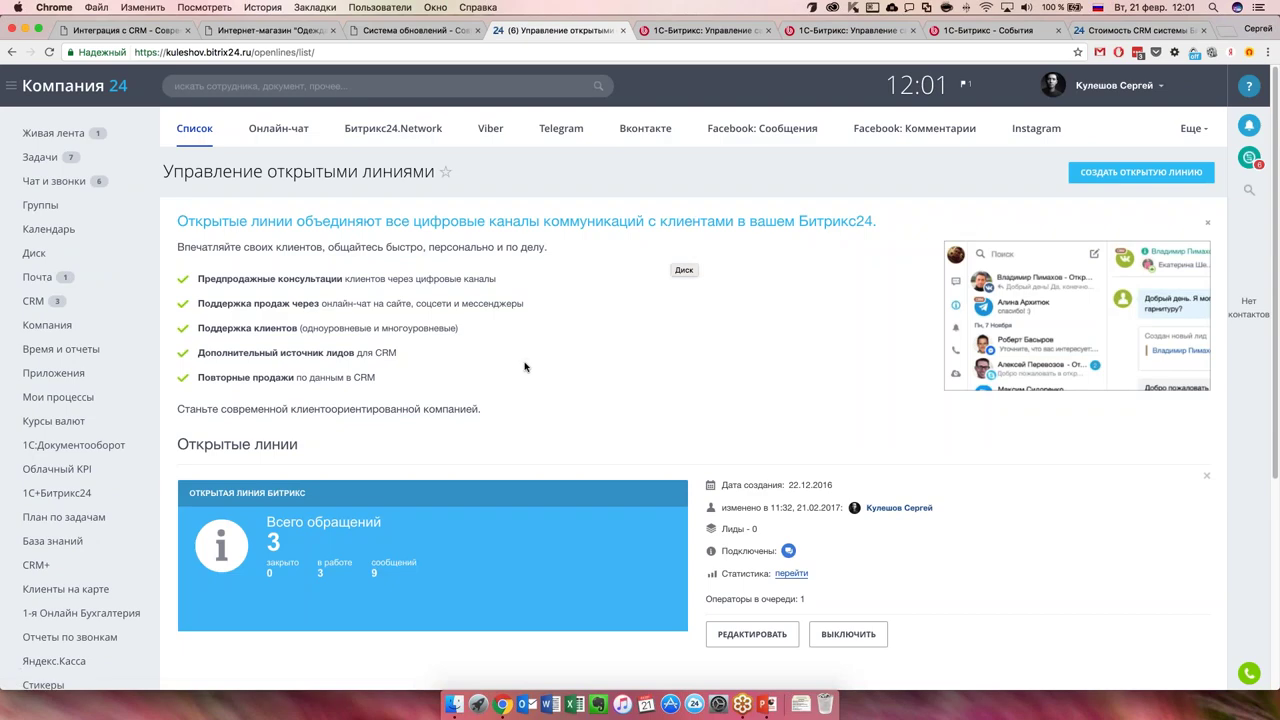
pyautogui.scroll(-1, 406, 412)
pyautogui.scroll(-5, 406, 412)
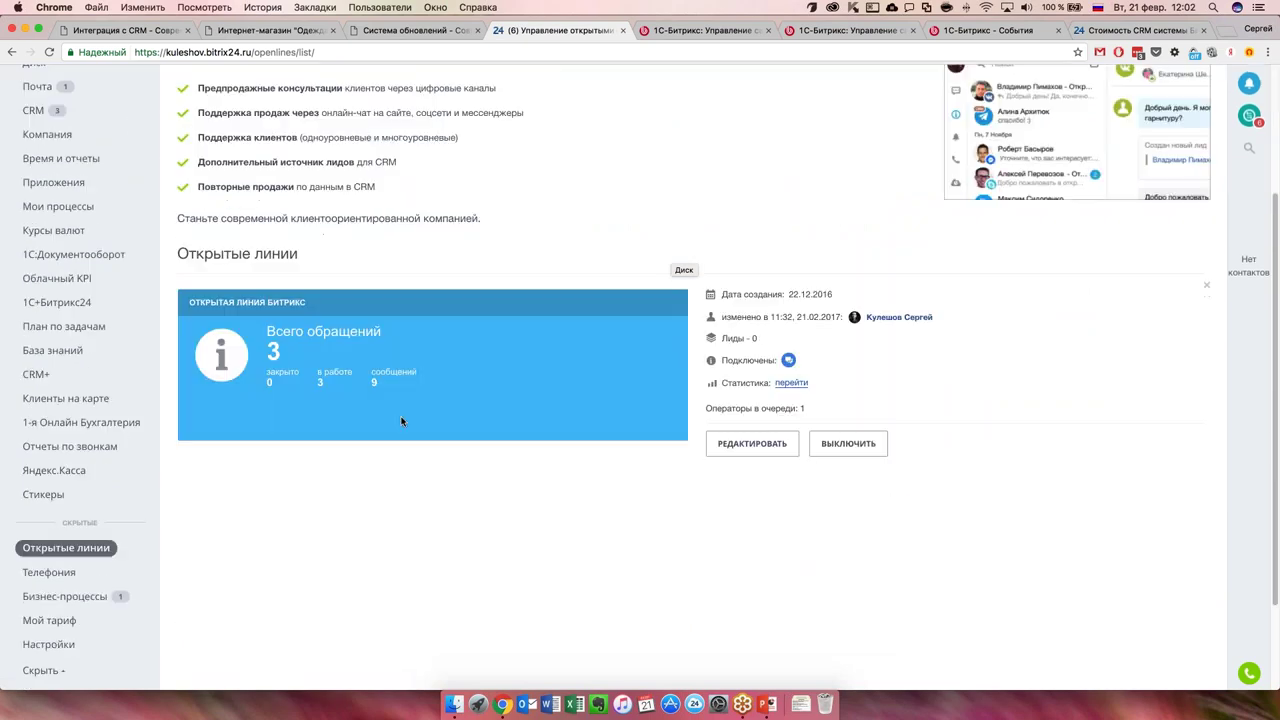
pyautogui.click(260, 306)
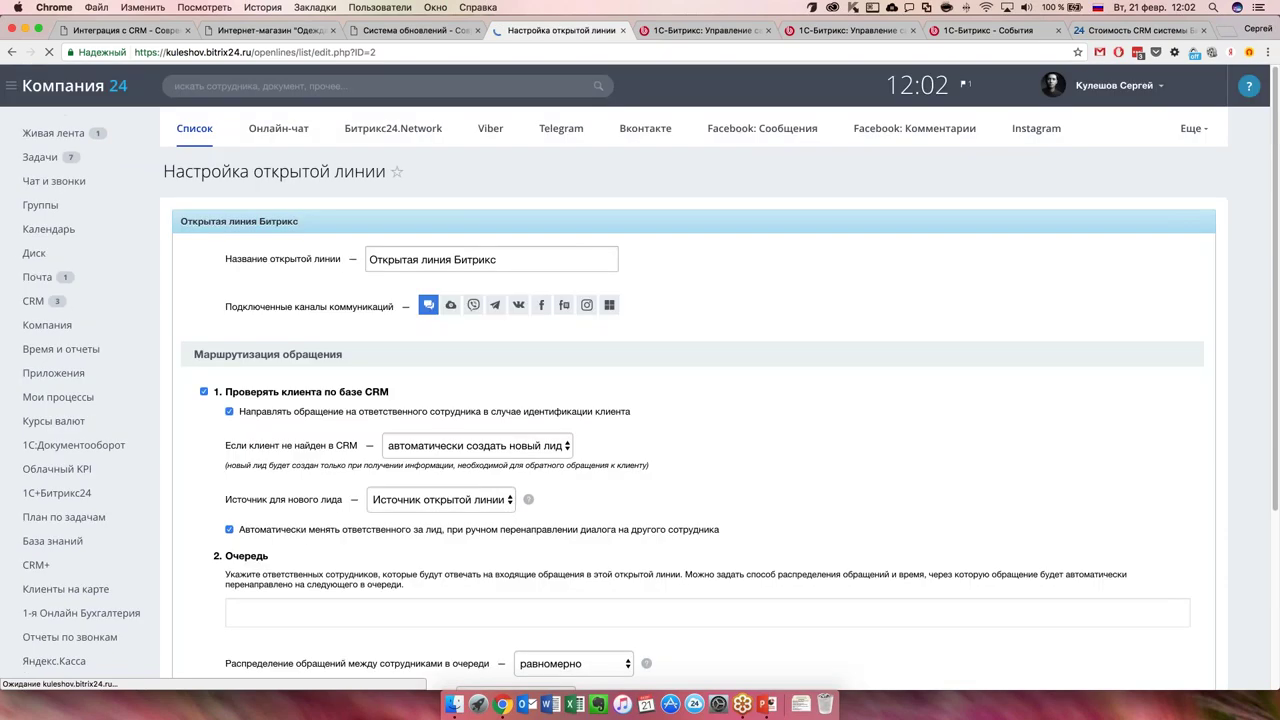
pyautogui.scroll(-2, 324, 451)
pyautogui.scroll(-4, 324, 451)
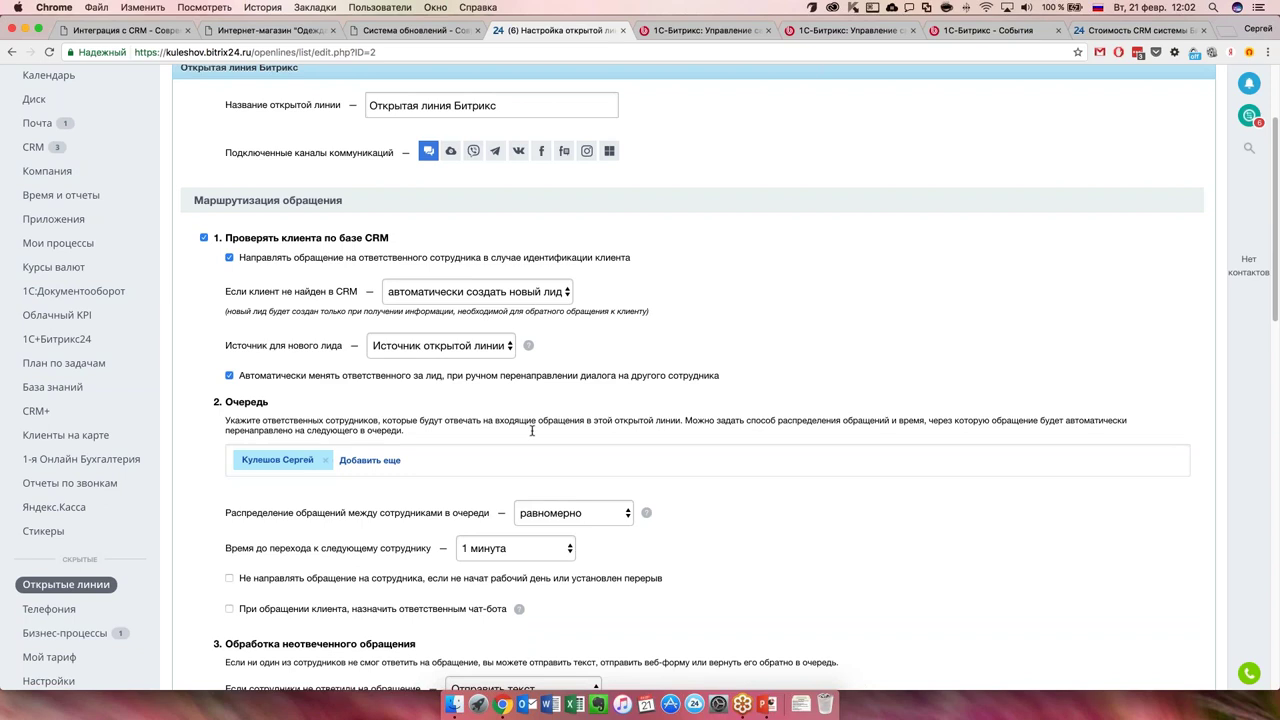
pyautogui.scroll(-2, 532, 431)
pyautogui.scroll(-3, 418, 500)
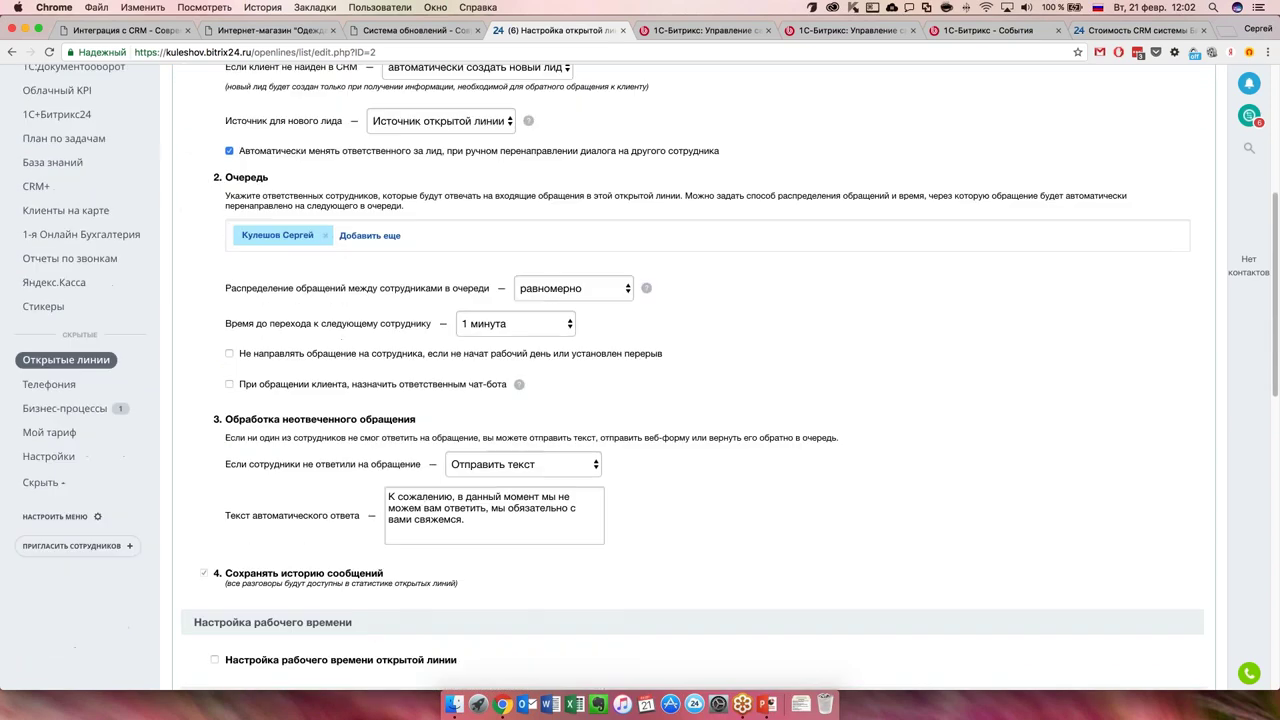
pyautogui.scroll(5, 418, 498)
pyautogui.scroll(2, 418, 498)
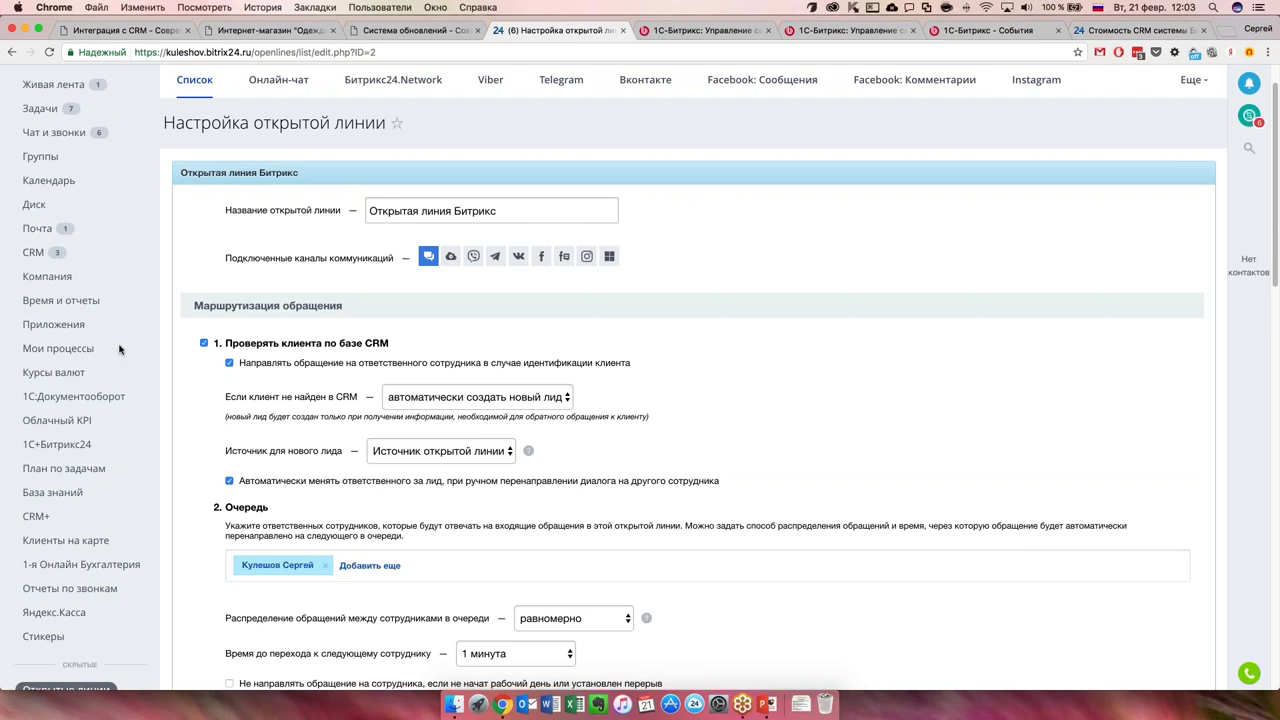
# From CRM Сделки, start a new Продажа deal ticked 'Связать с интернет-магазином' and review the form.
pyautogui.click(50, 261)
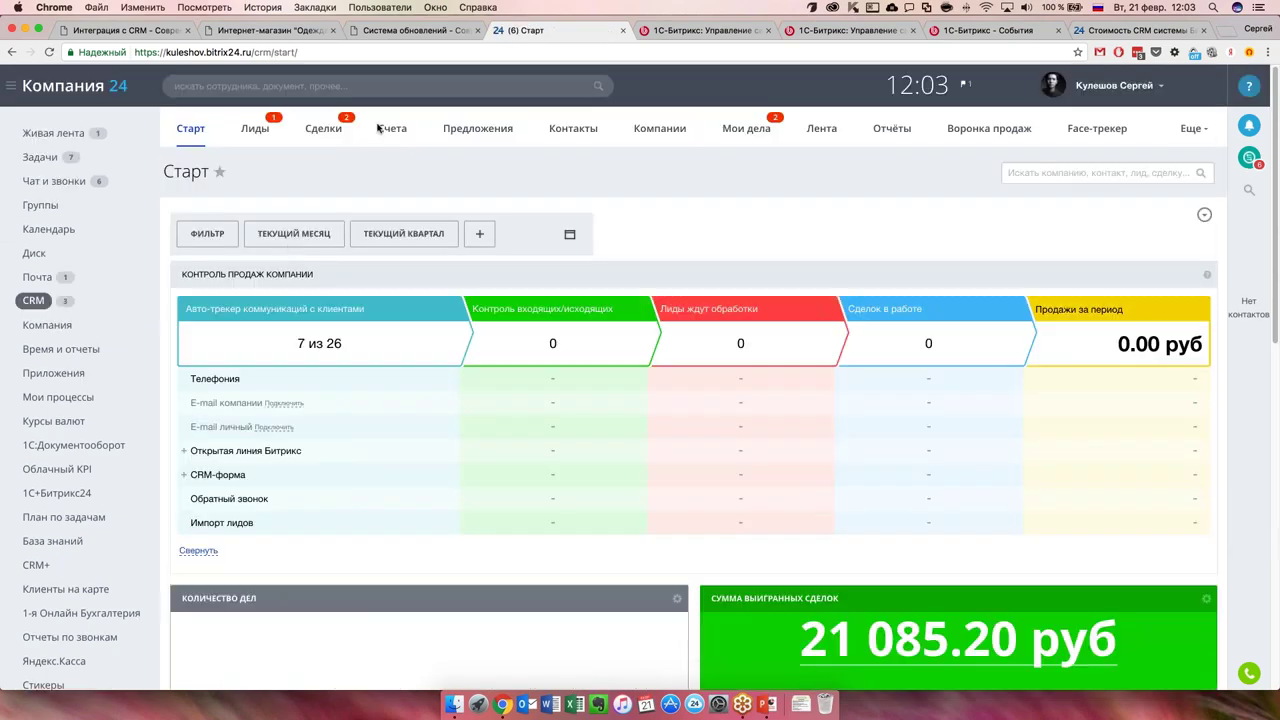
pyautogui.click(320, 134)
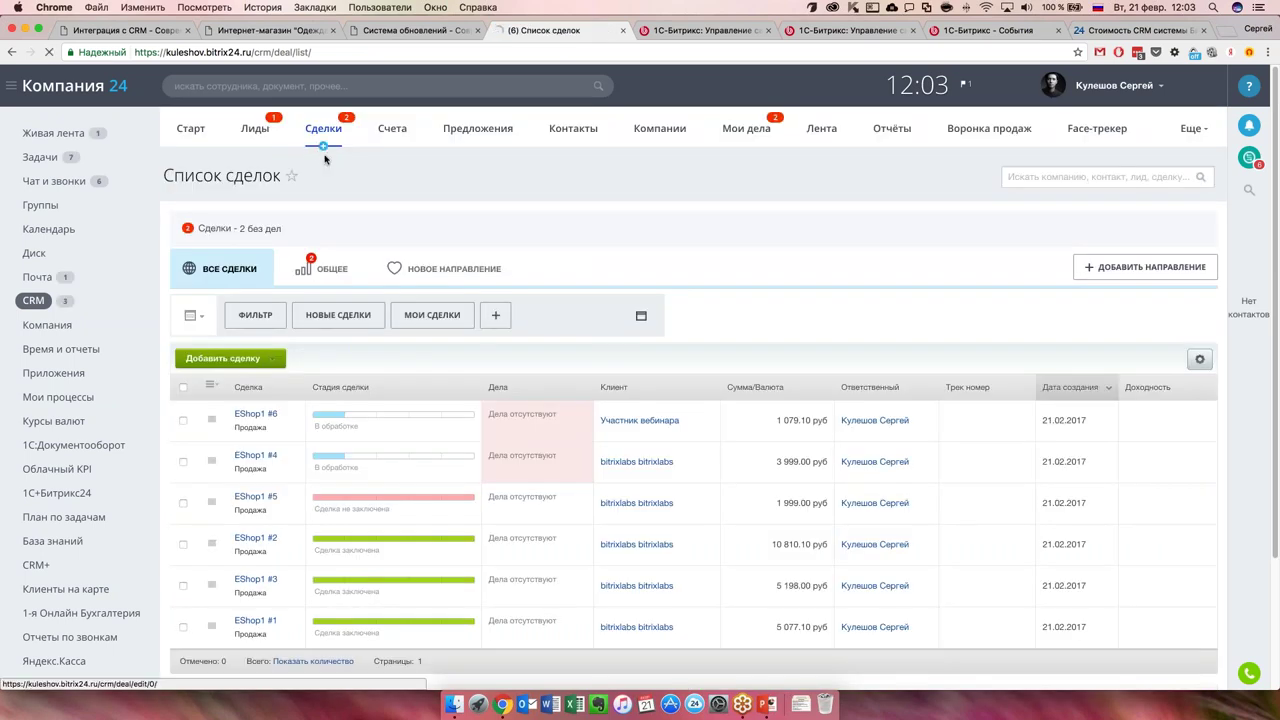
pyautogui.click(323, 155)
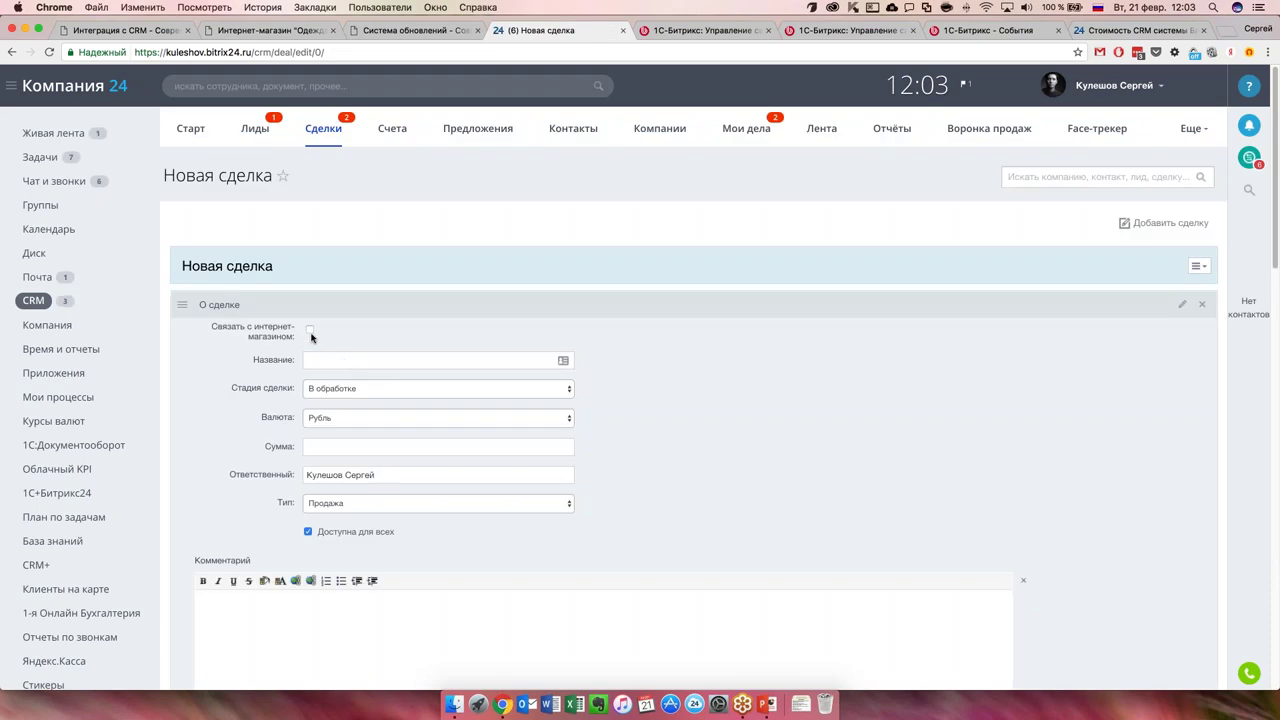
pyautogui.click(310, 329)
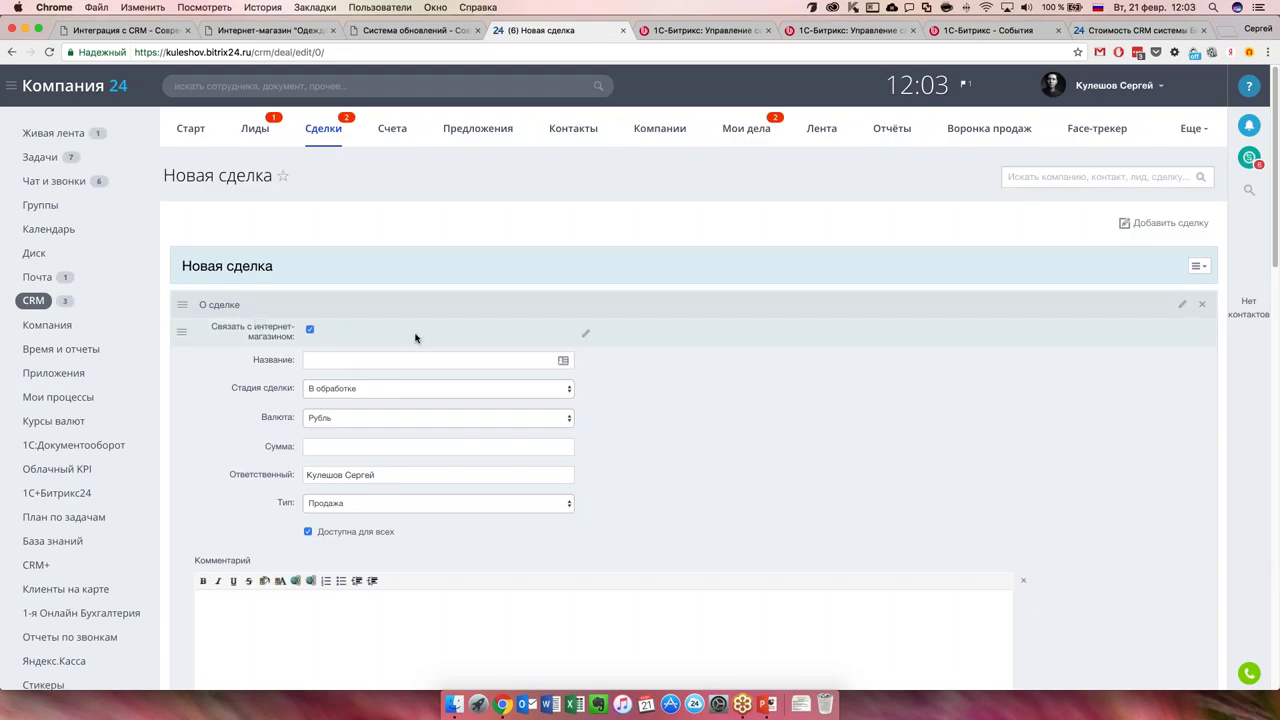
pyautogui.scroll(-3, 304, 454)
pyautogui.scroll(-5, 280, 450)
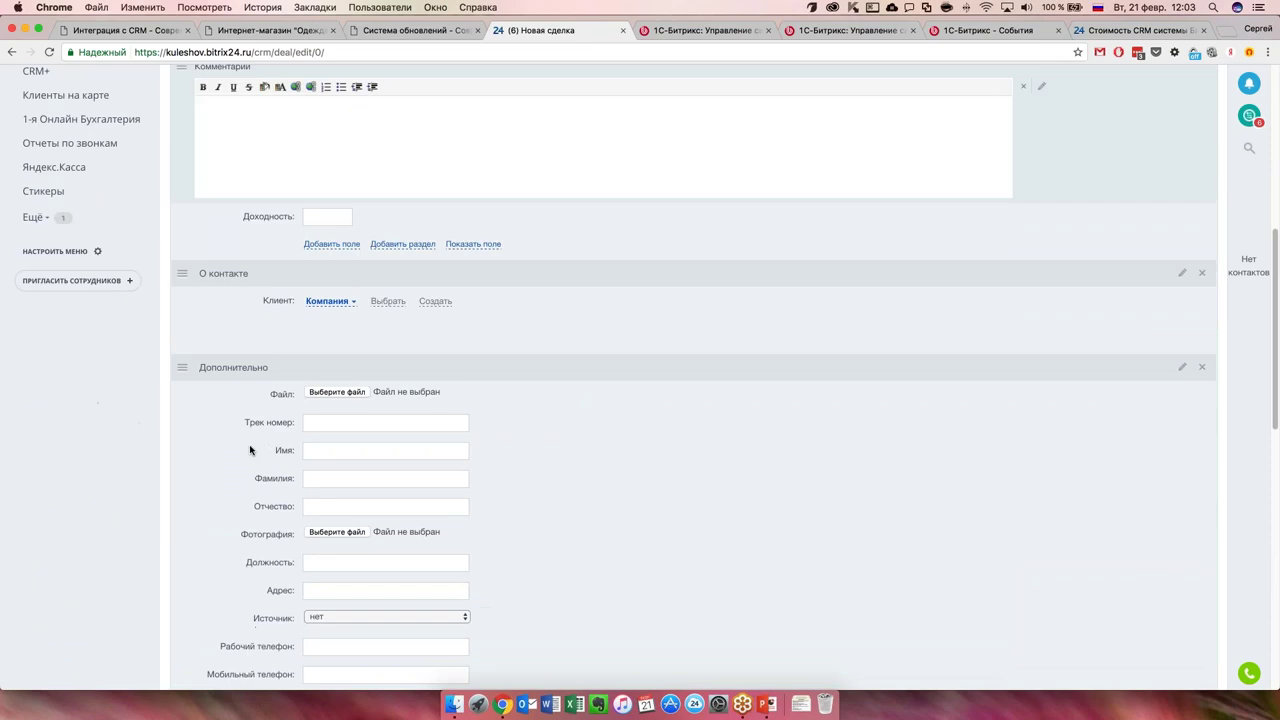
pyautogui.scroll(4, 251, 443)
pyautogui.scroll(-5, 282, 408)
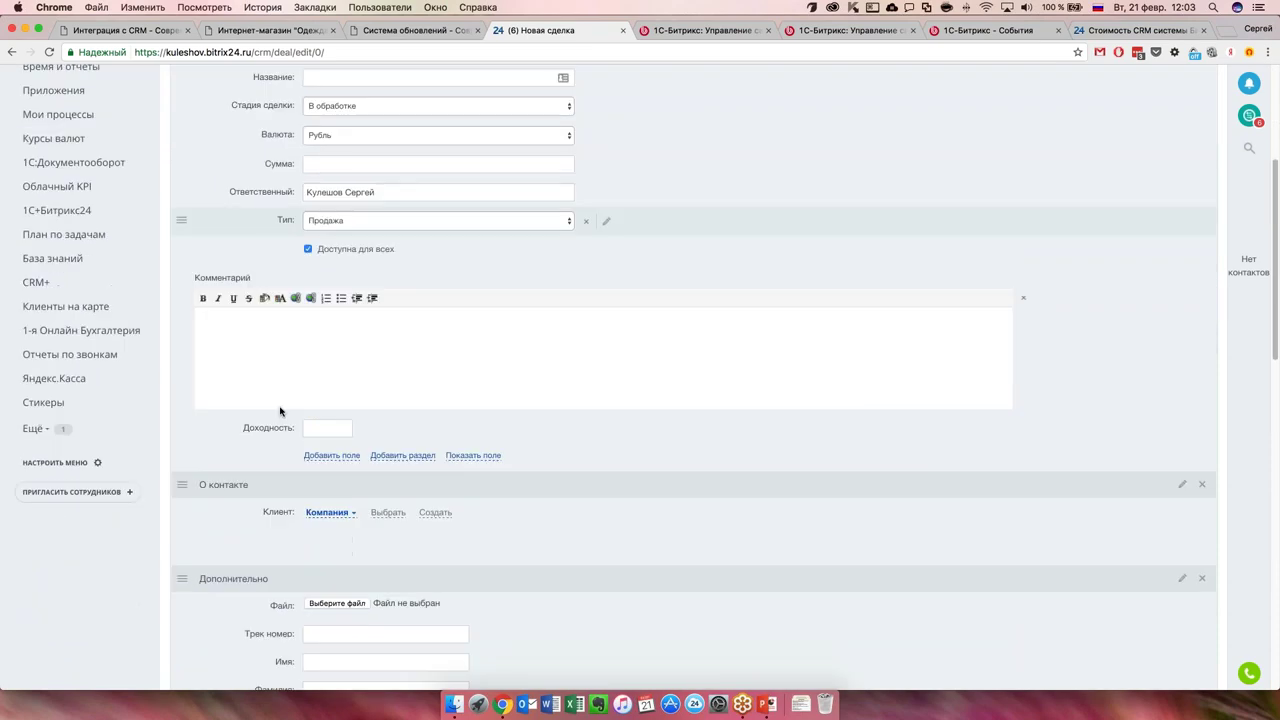
pyautogui.scroll(-15, 274, 423)
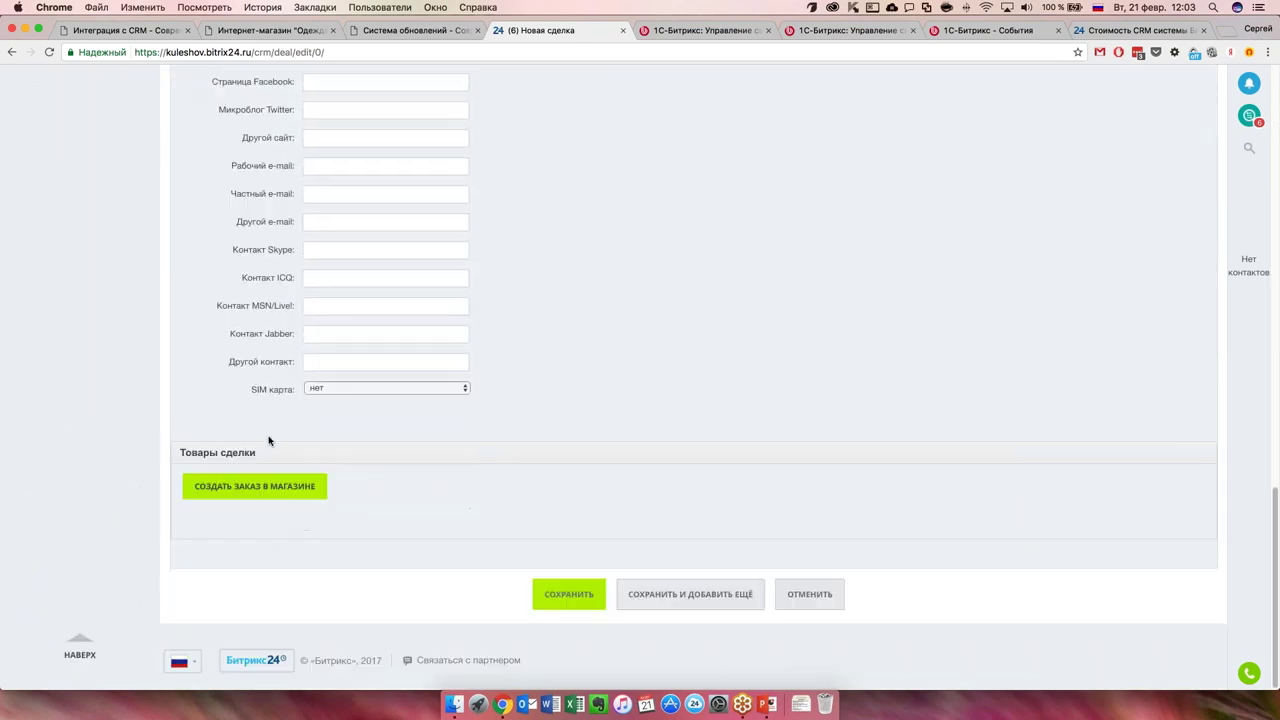
pyautogui.click(268, 491)
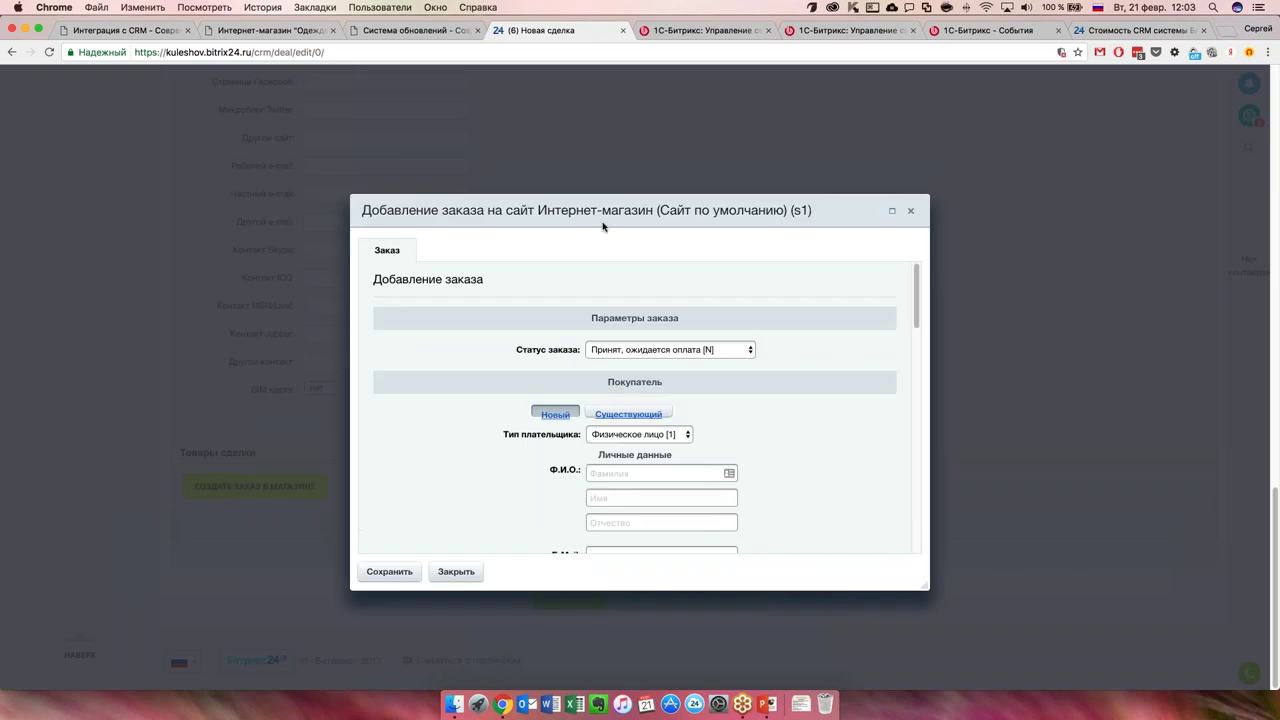
pyautogui.moveTo(911, 210); pyautogui.dragTo(615, 190)
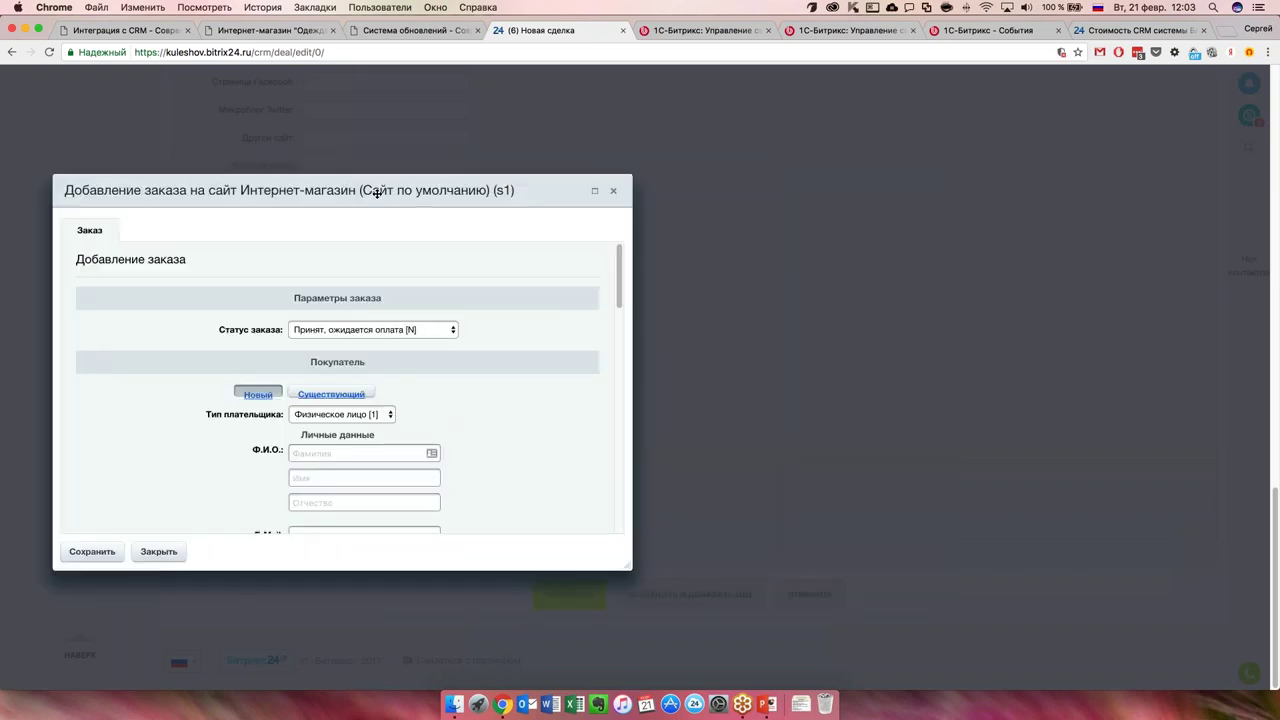
pyautogui.click(615, 190)
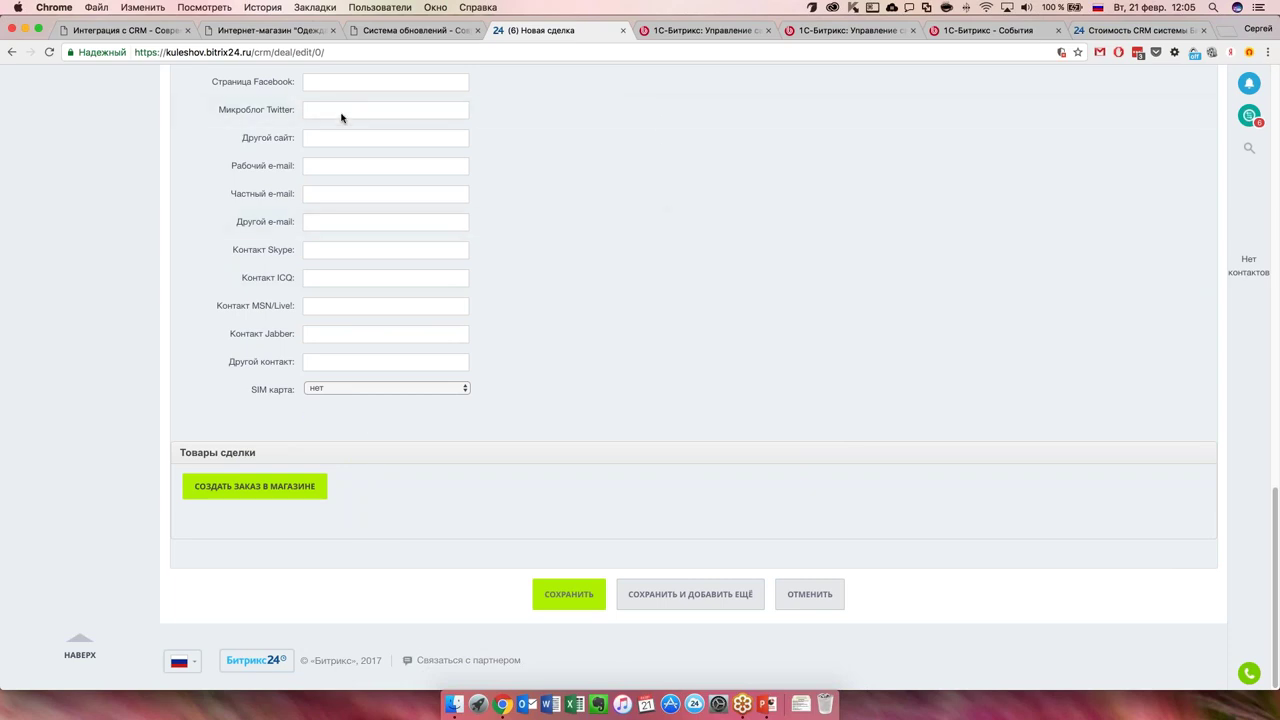
# Look at the online shop website, then return to the new deal form in Bitrix24.
pyautogui.scroll(20, 457, 191)
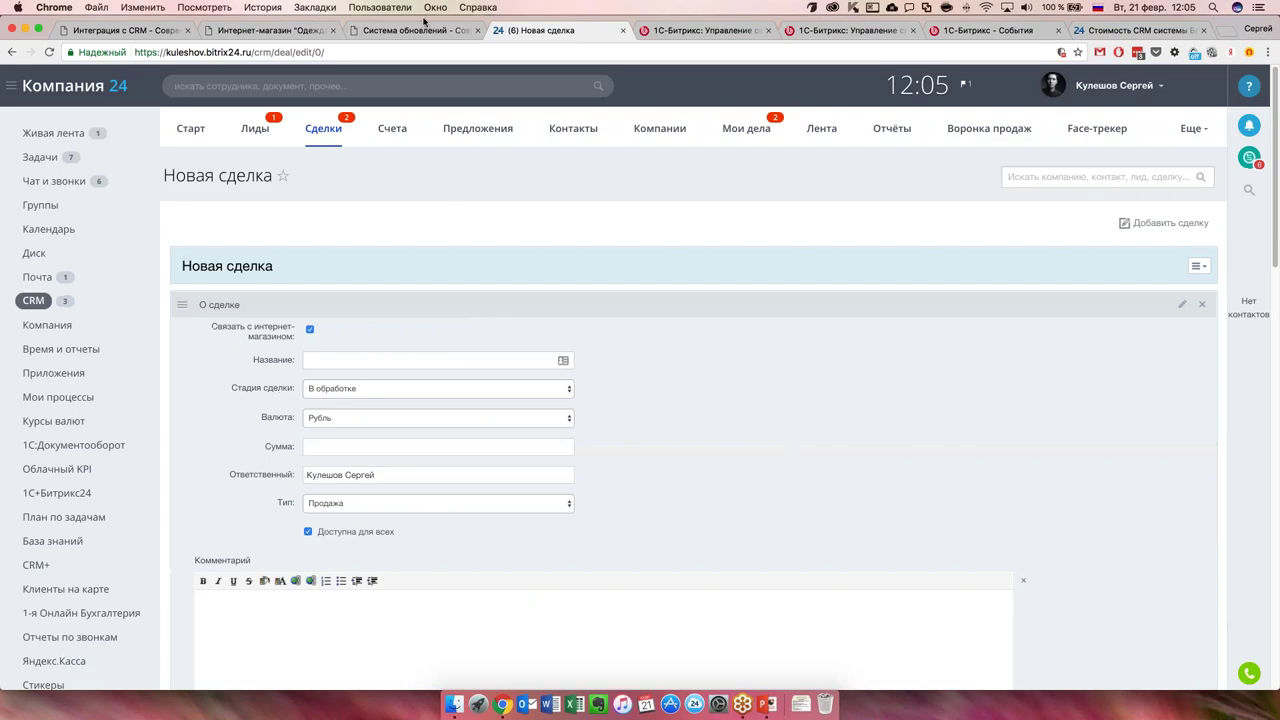
pyautogui.click(384, 30)
pyautogui.click(265, 30)
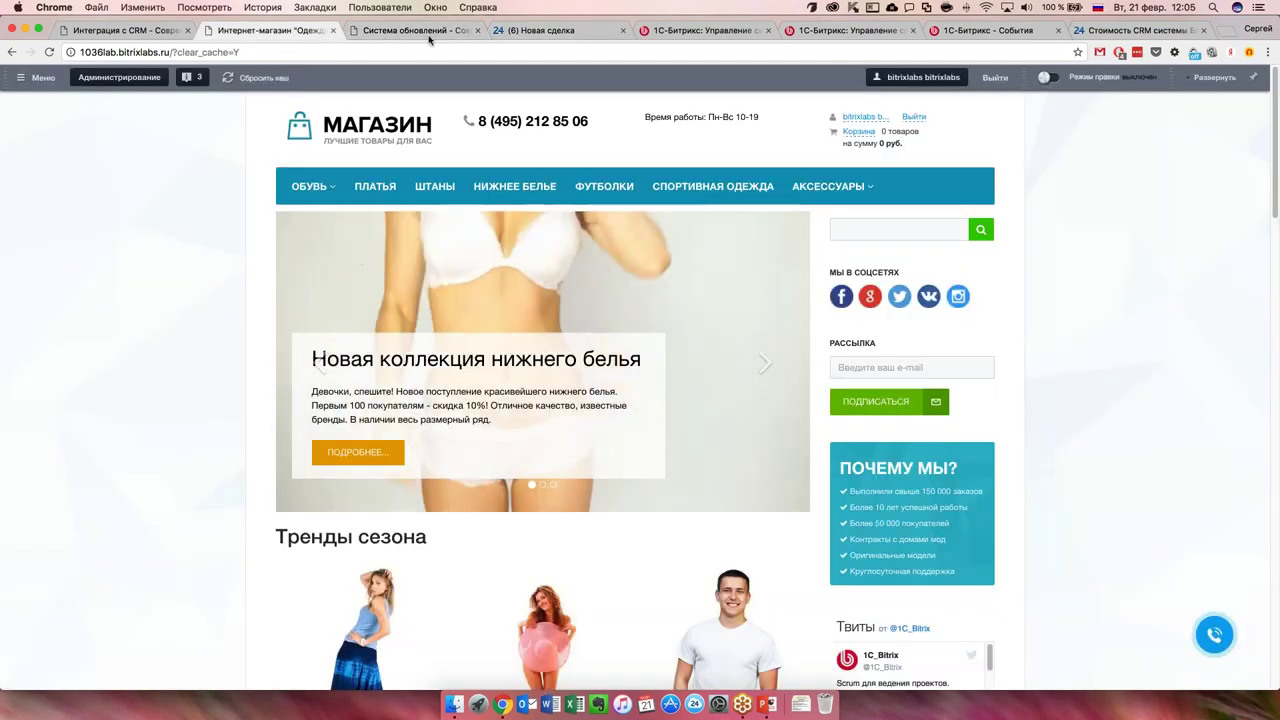
pyautogui.click(537, 31)
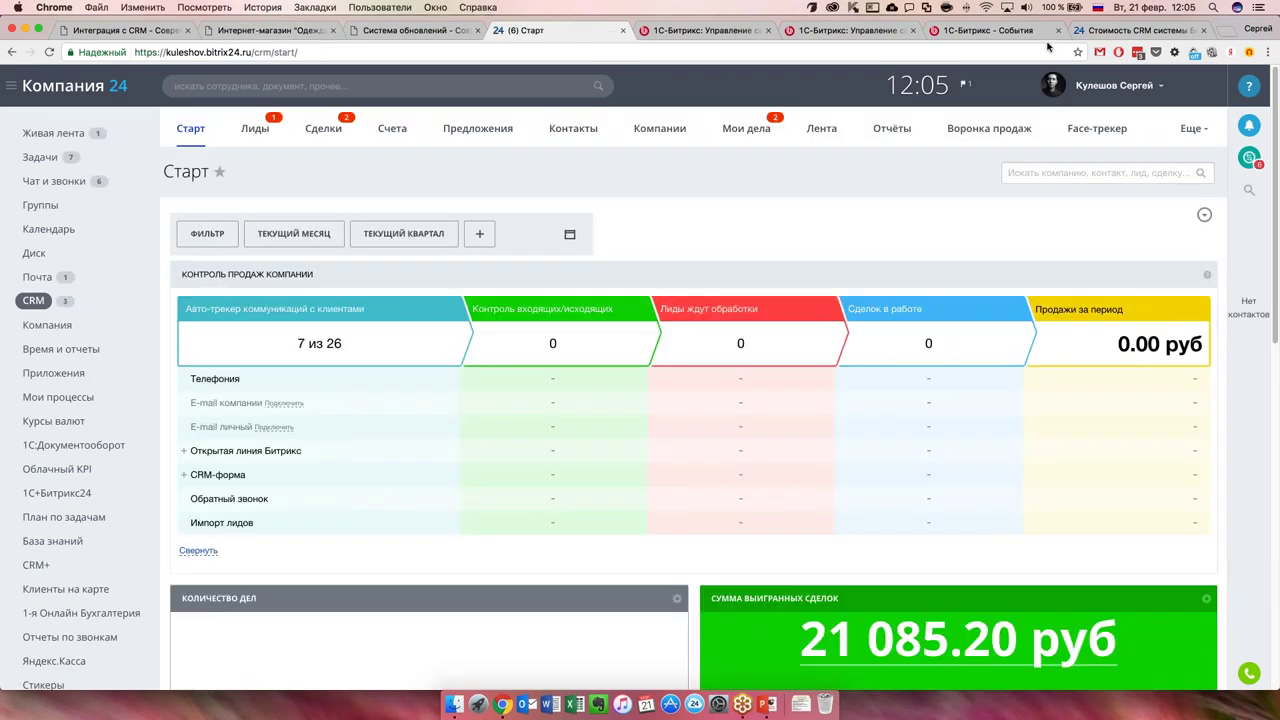
# Delete the Магазин1 integration under CRM Настройки > Интеграции > Интернет-магазины, confirming with OK.
pyautogui.click(1188, 129)
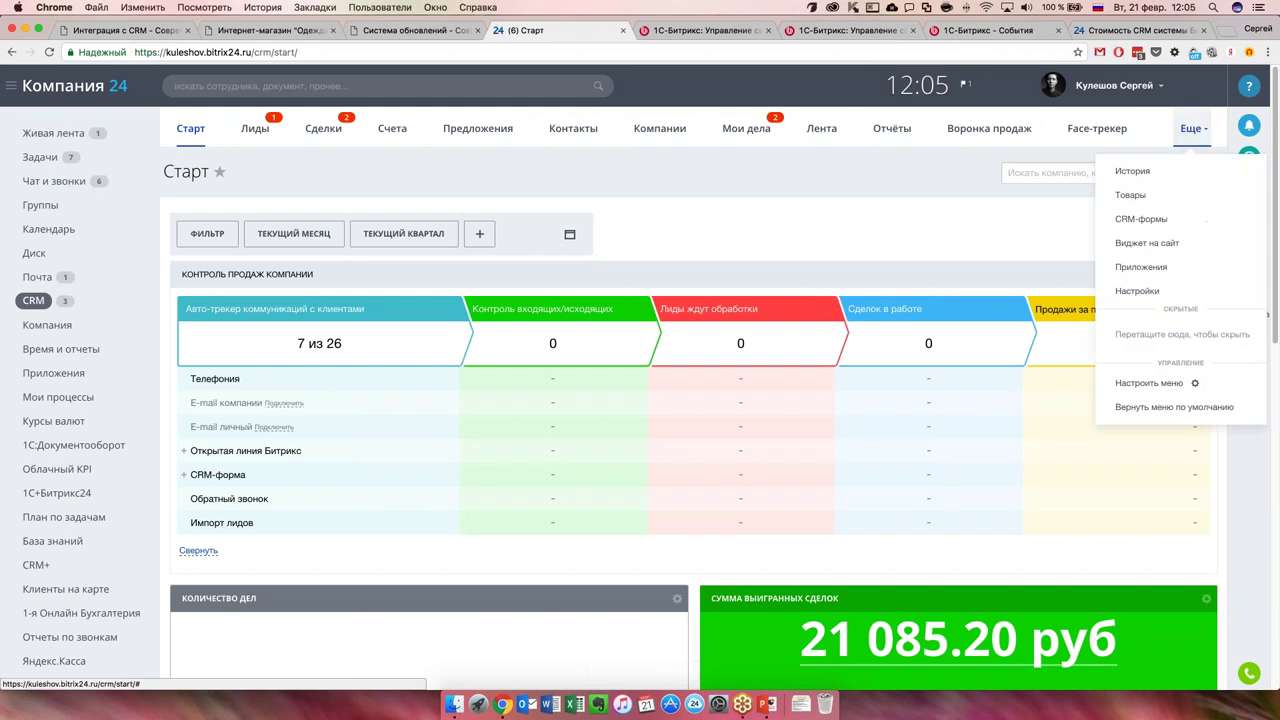
pyautogui.click(1139, 293)
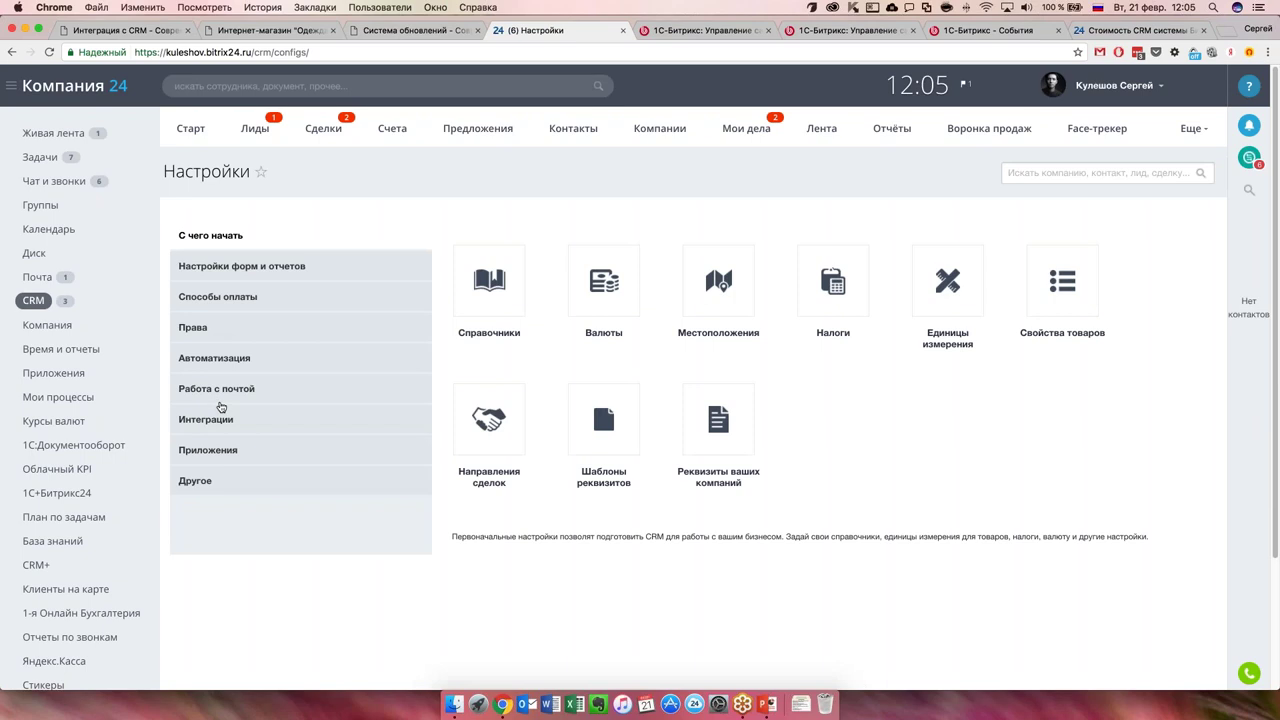
pyautogui.click(226, 419)
pyautogui.click(484, 308)
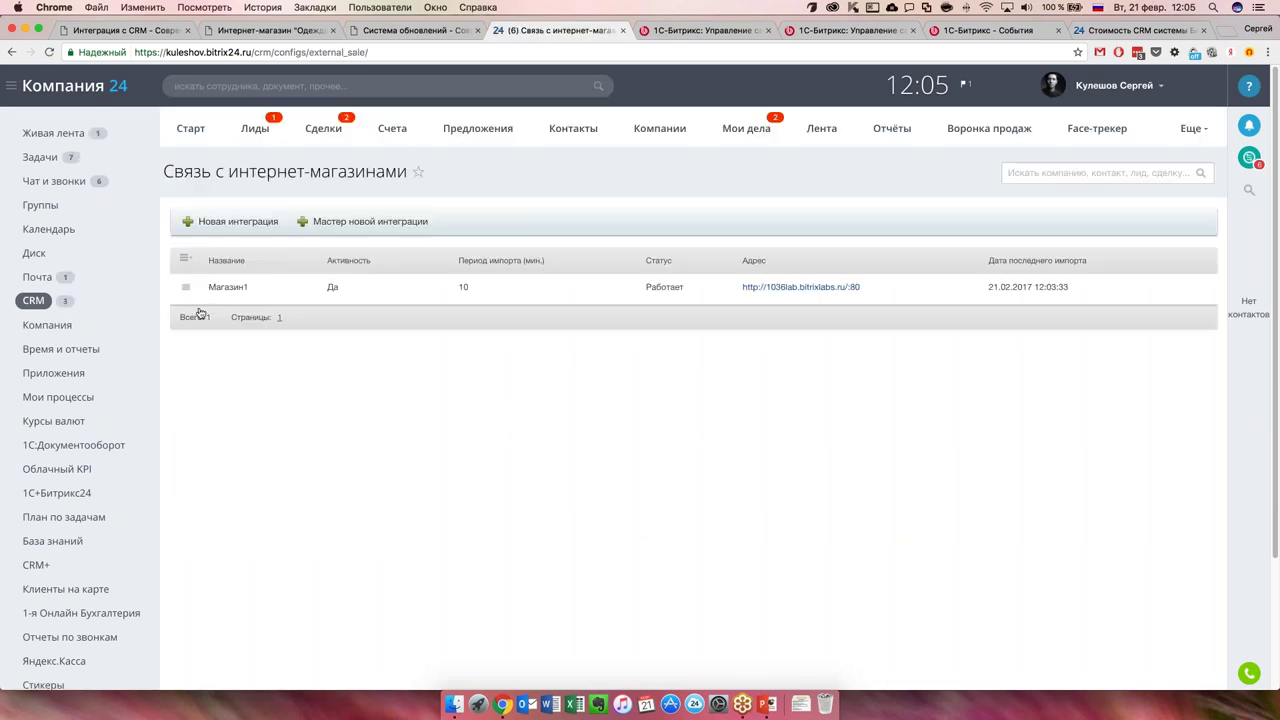
pyautogui.click(185, 288)
pyautogui.click(225, 373)
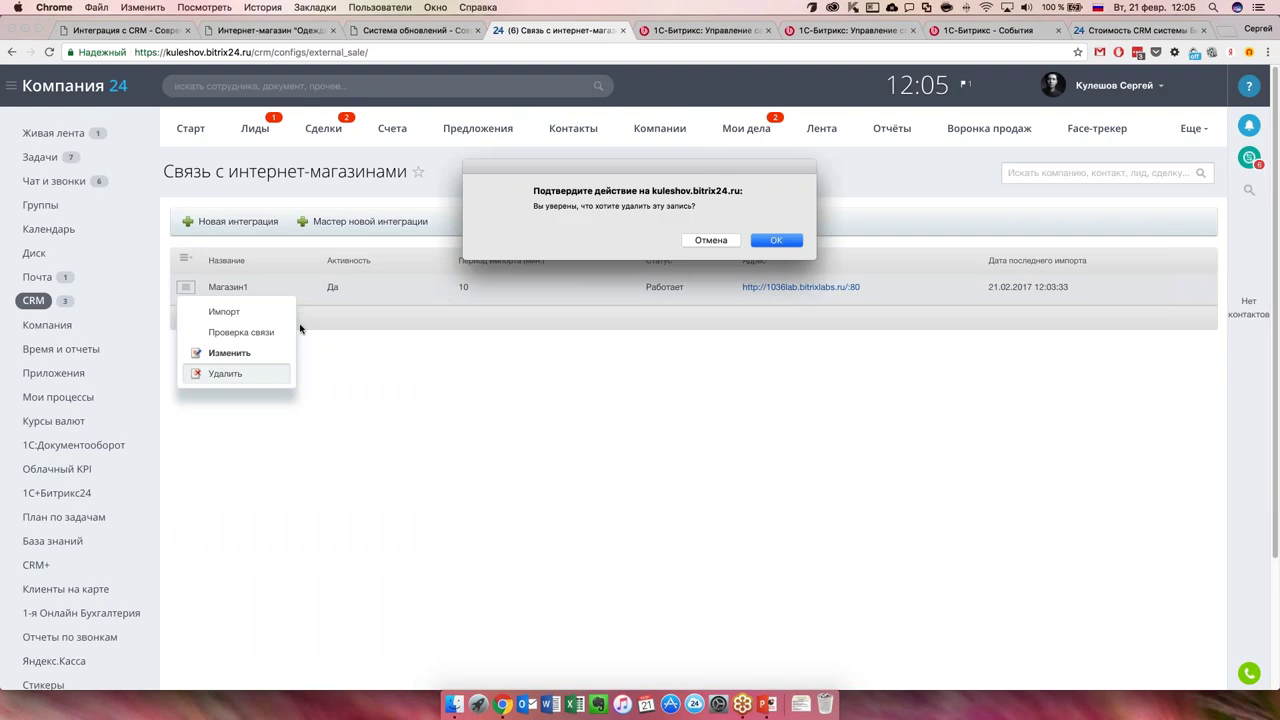
pyautogui.click(770, 245)
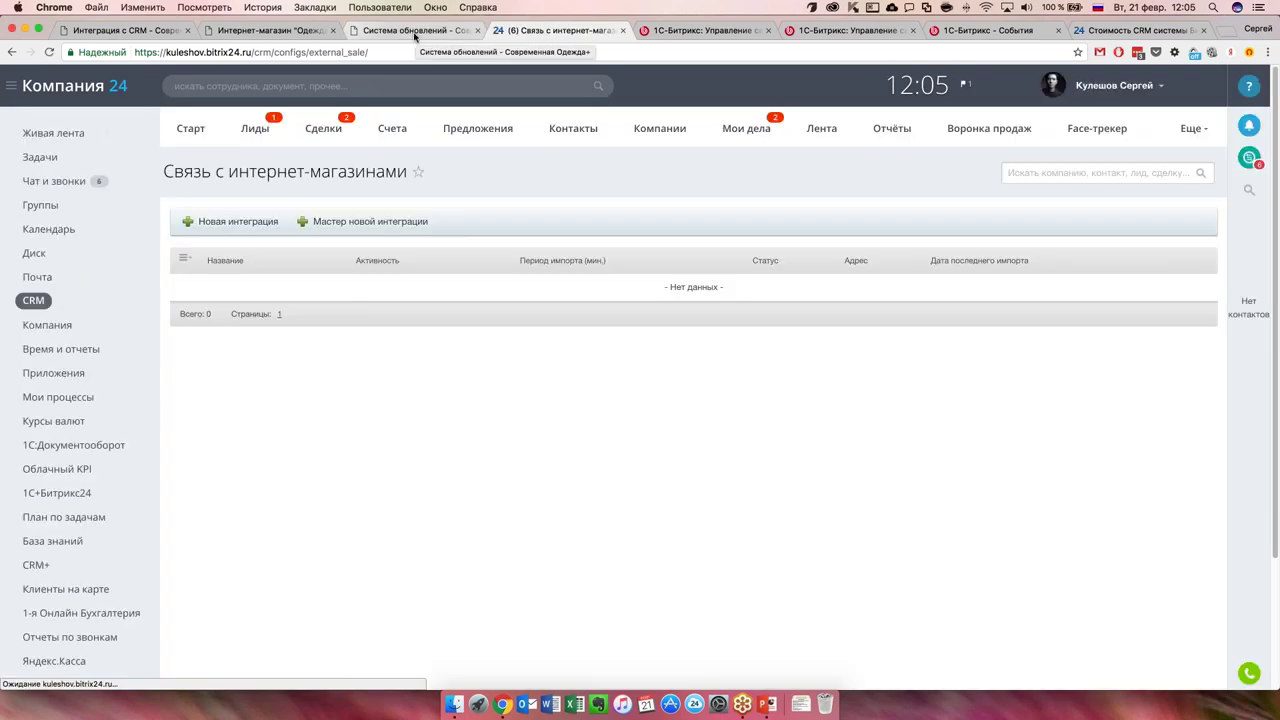
pyautogui.click(415, 30)
# In site admin's Коммуникации с клиентами widget list, deactivate the preinstalled CRM widget.
pyautogui.hotkey('ctrl', 'shift', 'Tab')
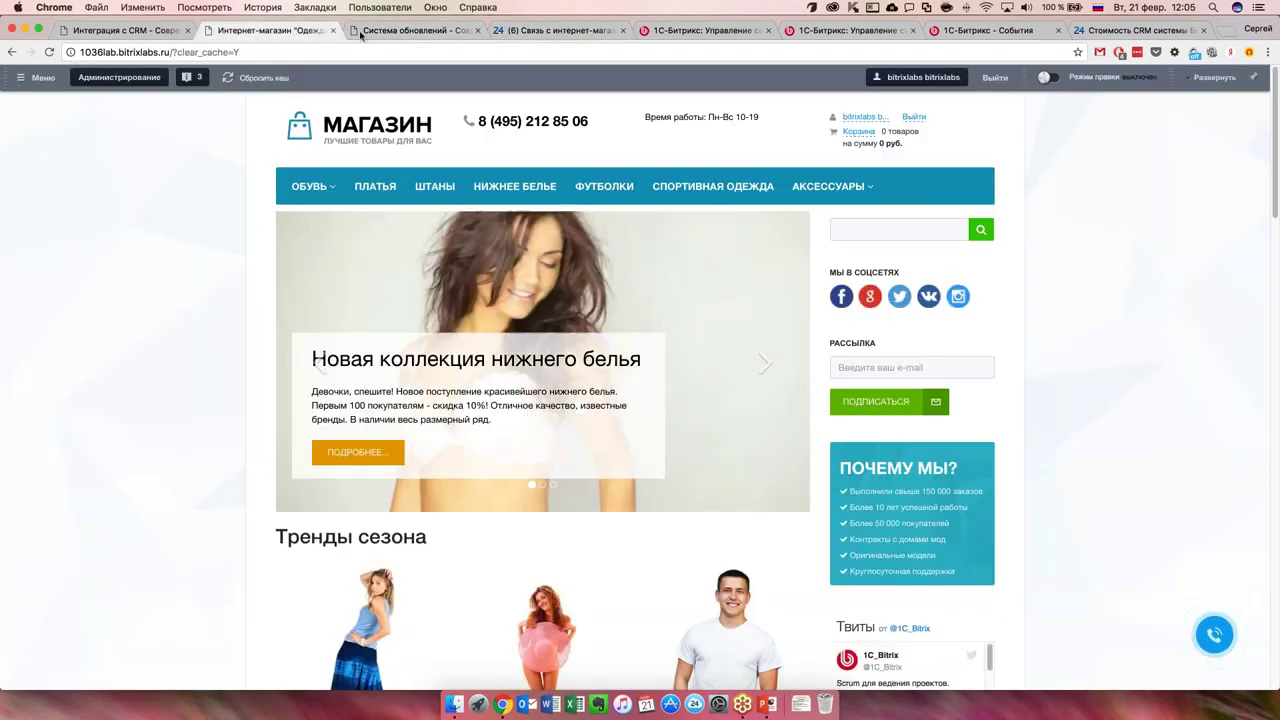
pyautogui.hotkey('ctrl', 'Tab')
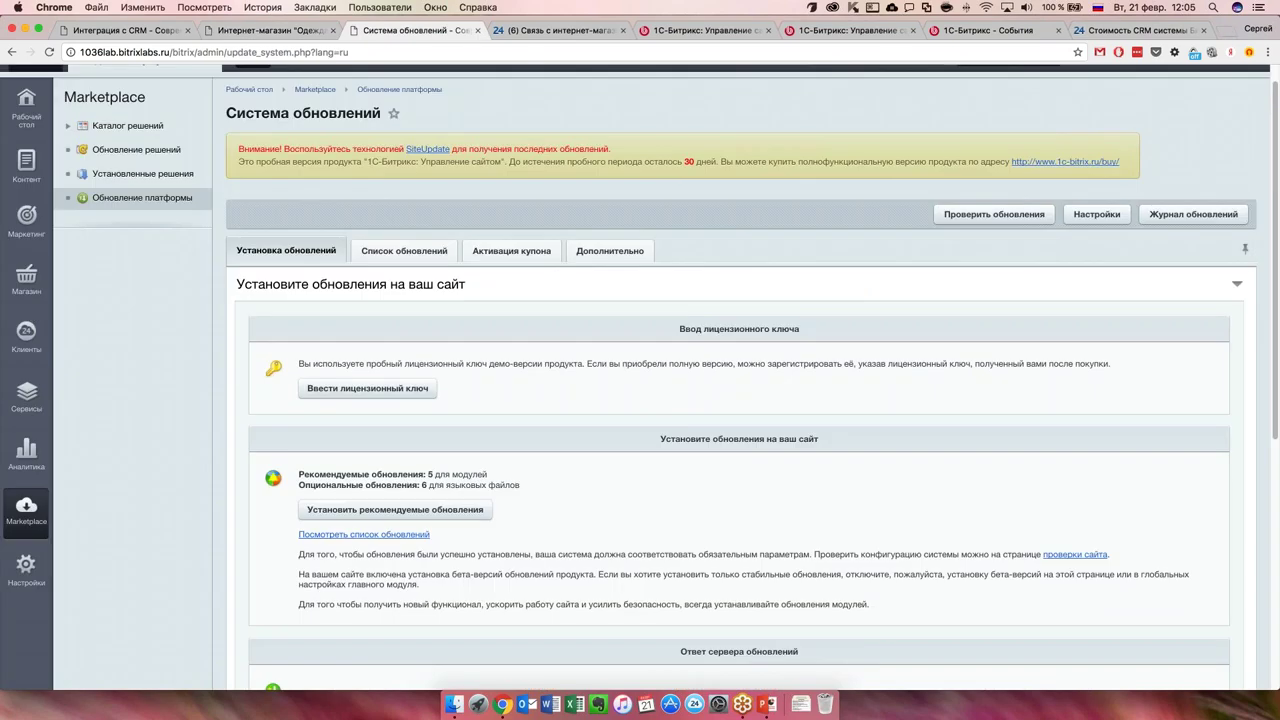
pyautogui.click(27, 333)
pyautogui.click(125, 149)
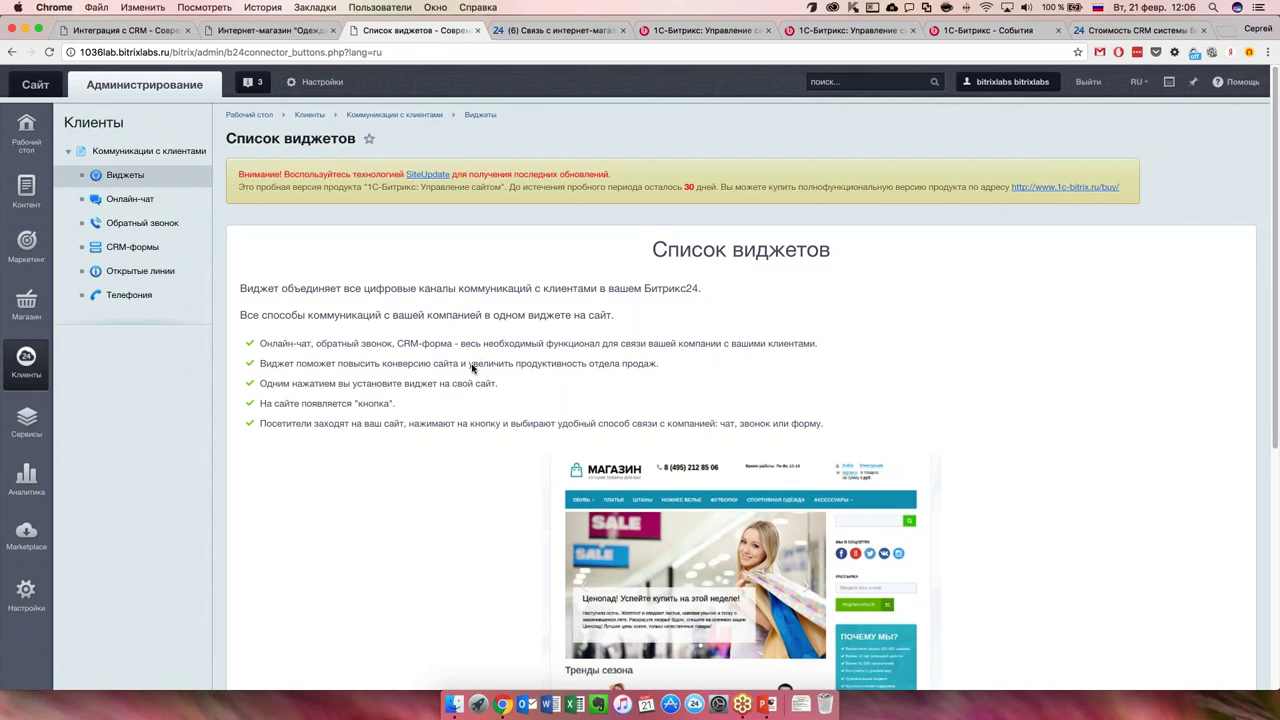
pyautogui.scroll(-5, 473, 368)
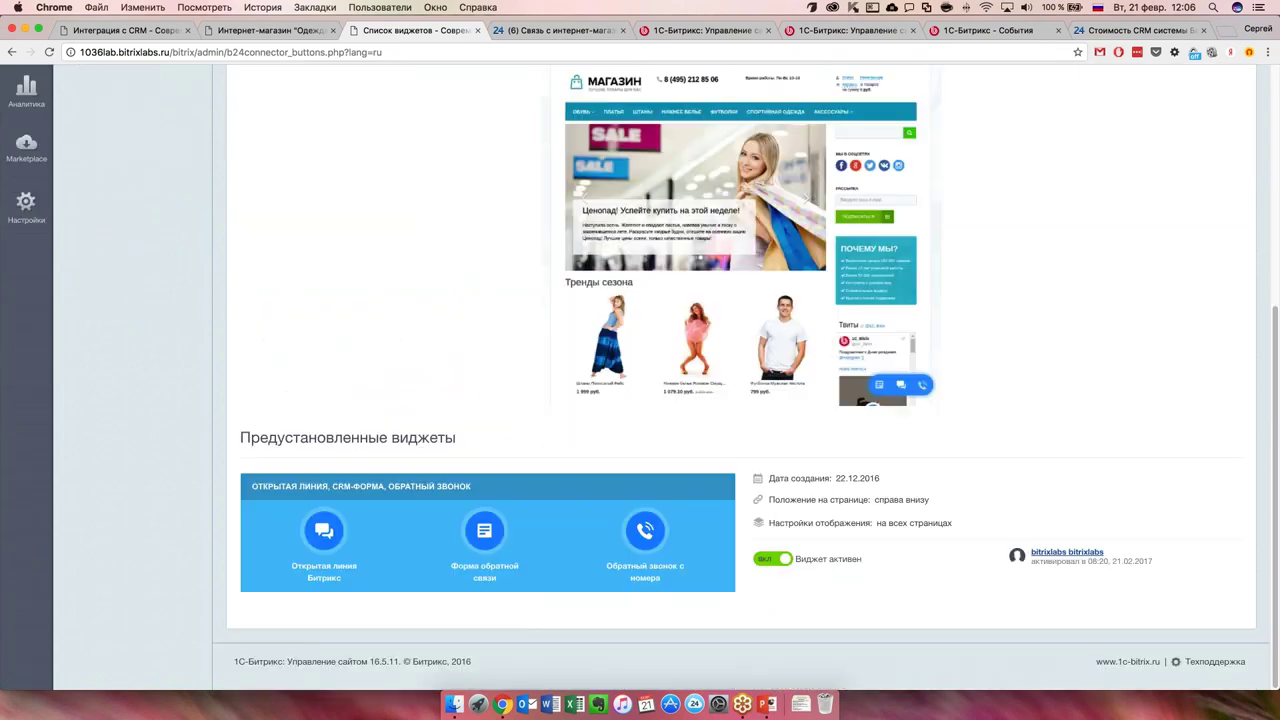
pyautogui.click(772, 558)
pyautogui.scroll(5, 461, 307)
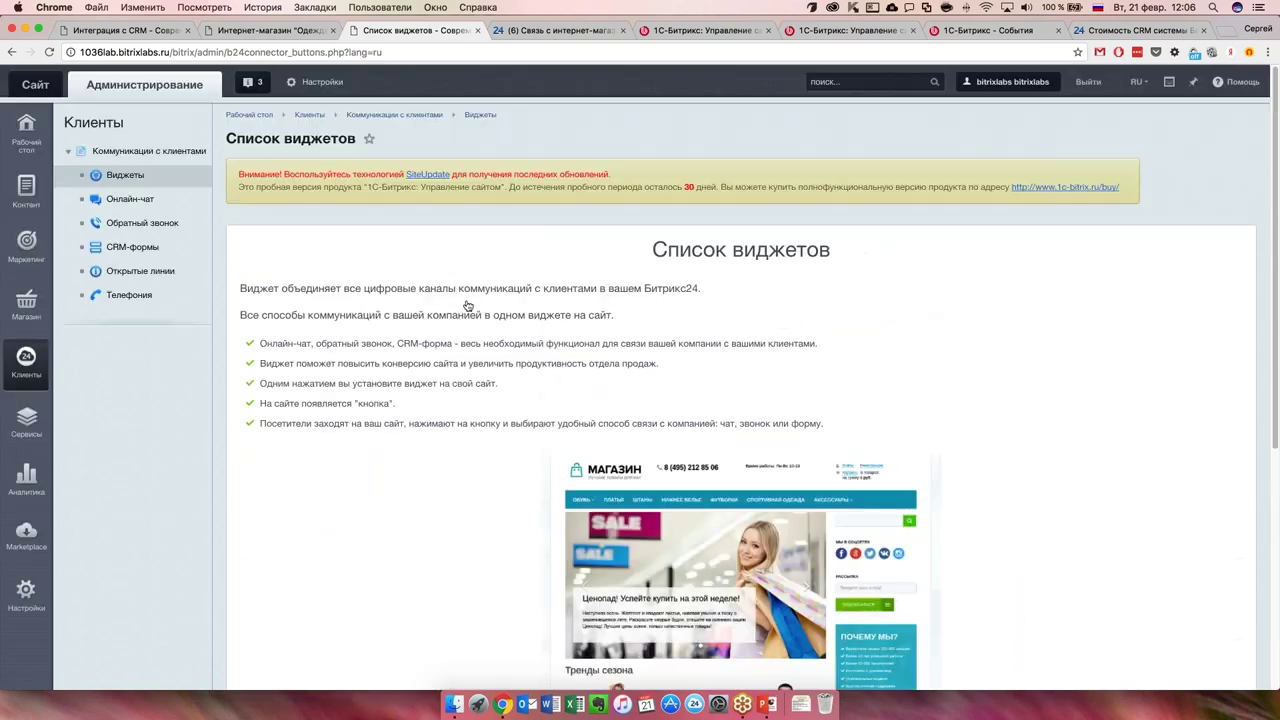
pyautogui.click(558, 30)
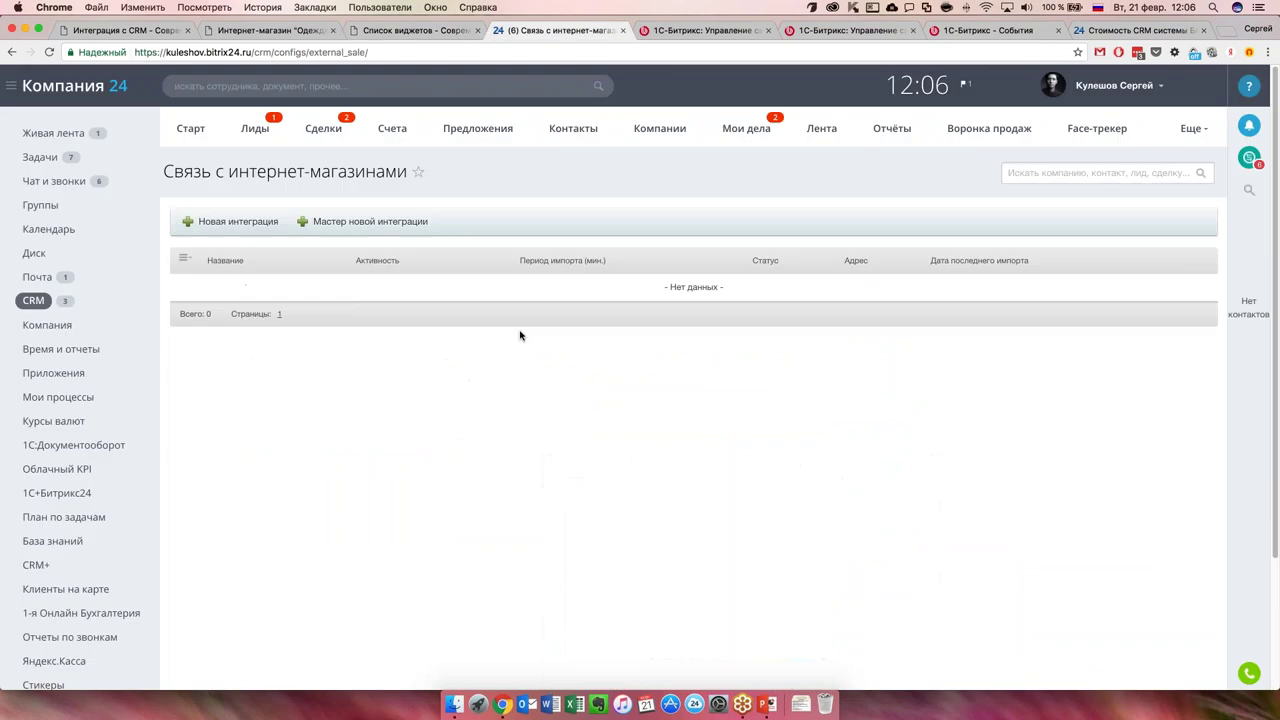
# Expand the hidden left-menu items and open the portal Настройки page.
pyautogui.click(1193, 130)
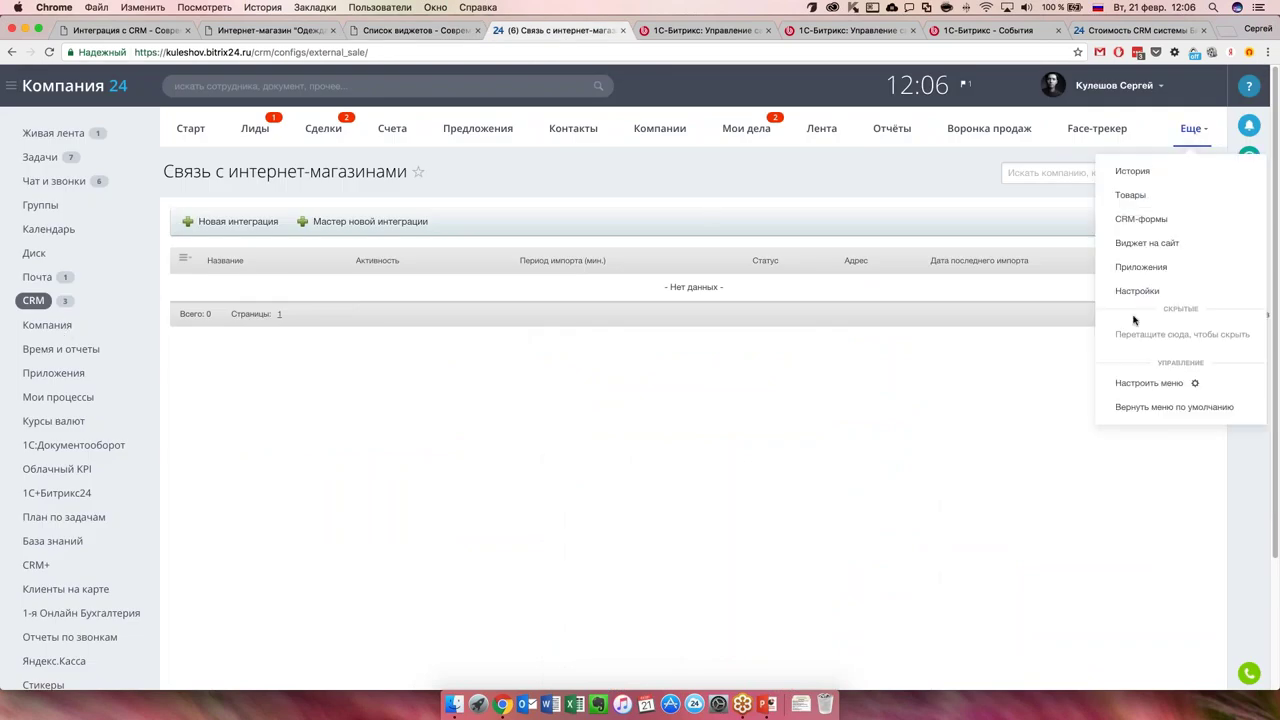
pyautogui.scroll(-4, 194, 546)
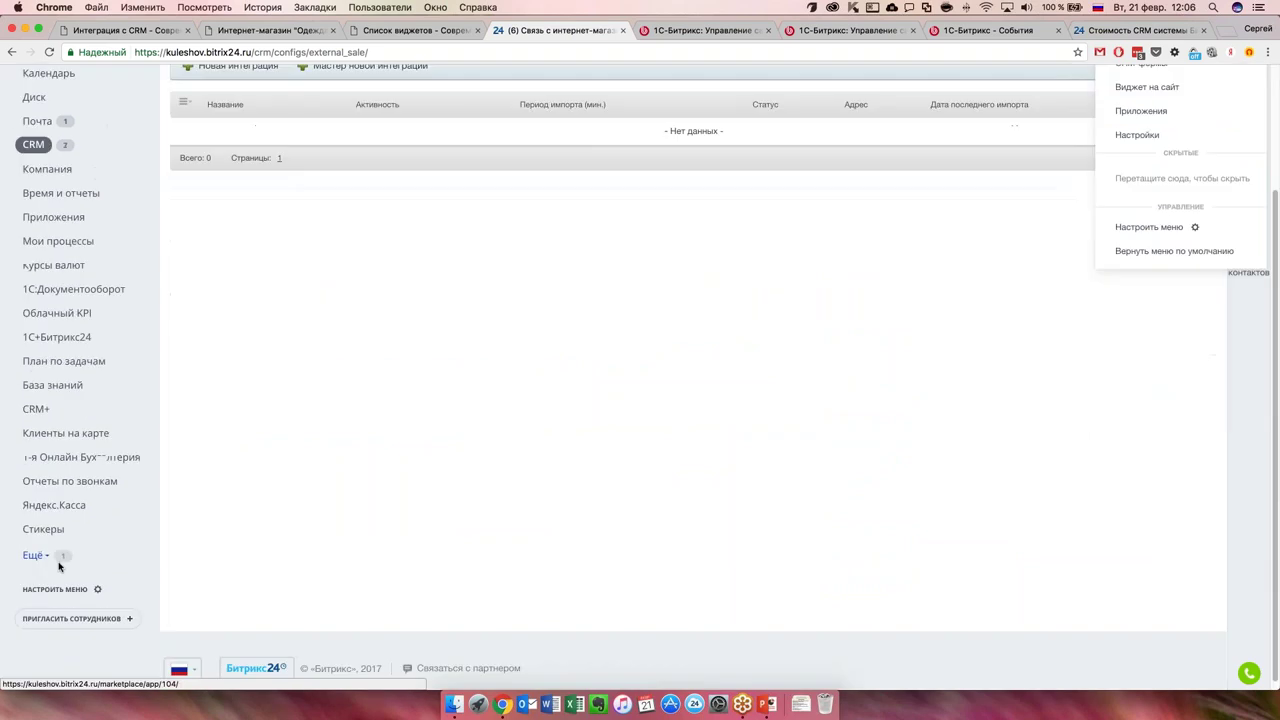
pyautogui.click(47, 578)
pyautogui.click(31, 550)
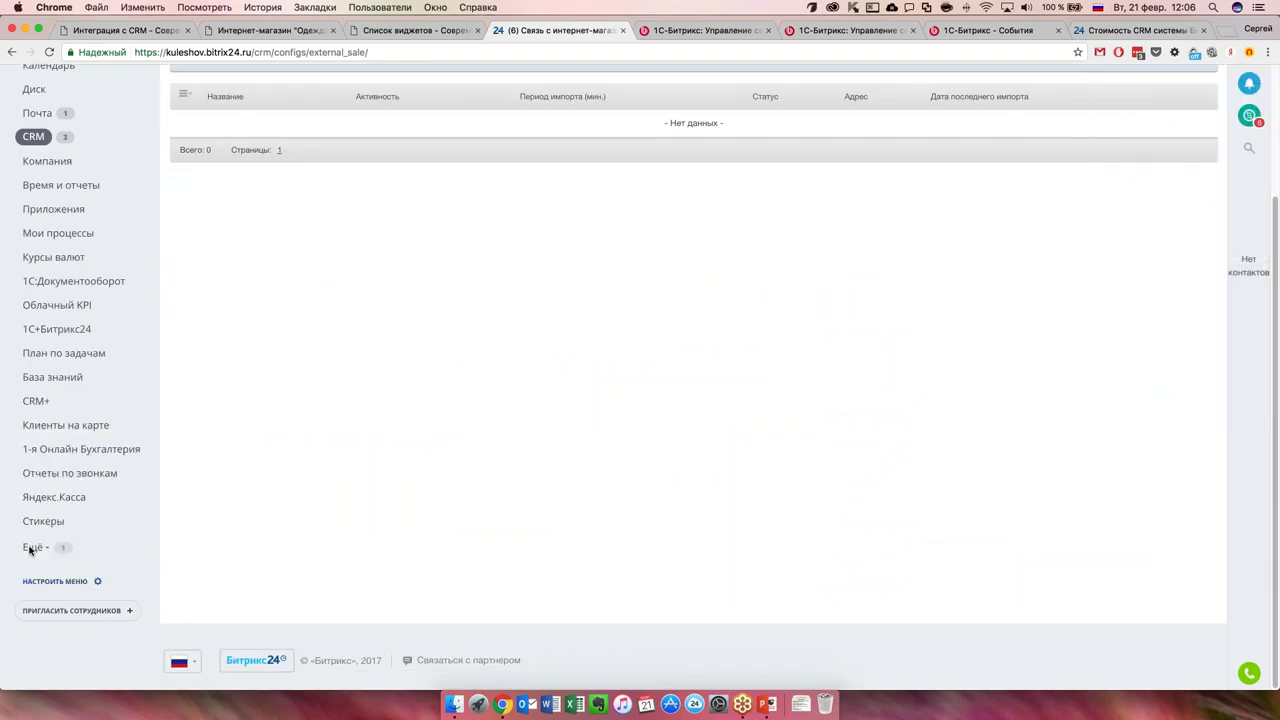
pyautogui.click(31, 550)
pyautogui.click(55, 569)
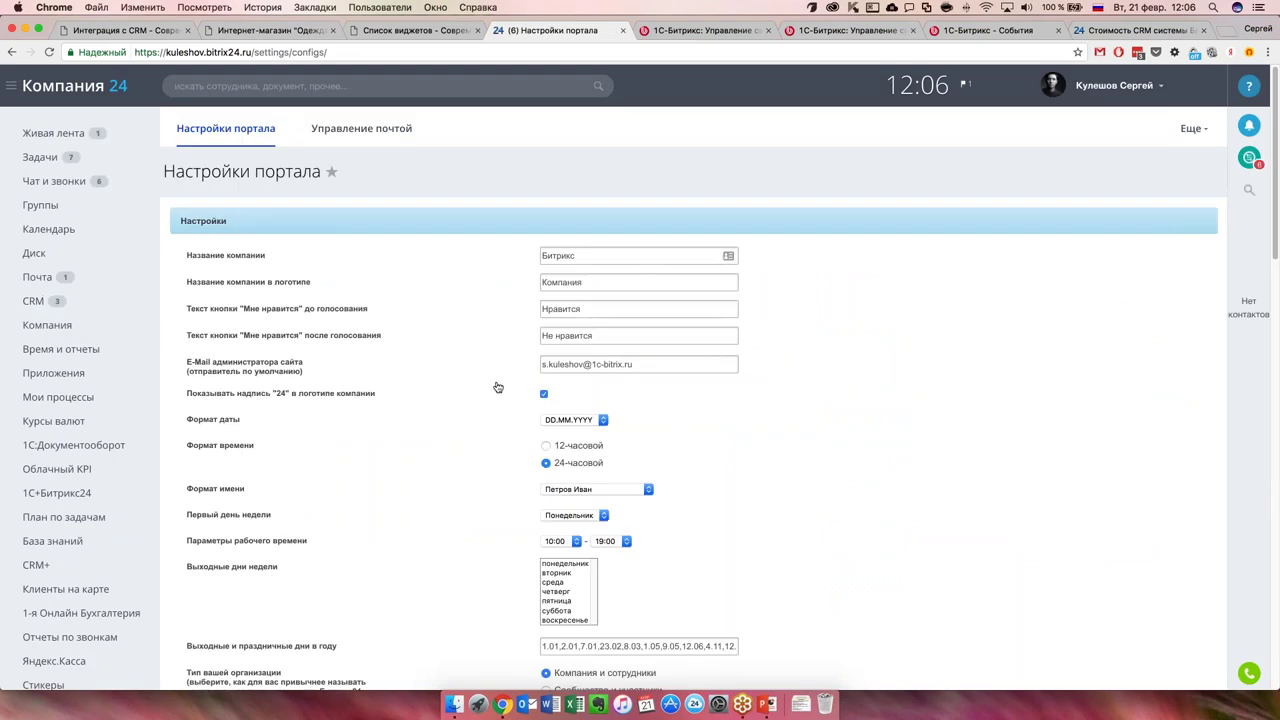
# Drag CRM+ directly under CRM in the left menu and open the CRM Start dashboard.
pyautogui.scroll(-5, 495, 393)
pyautogui.scroll(5, 480, 410)
pyautogui.scroll(-15, 460, 430)
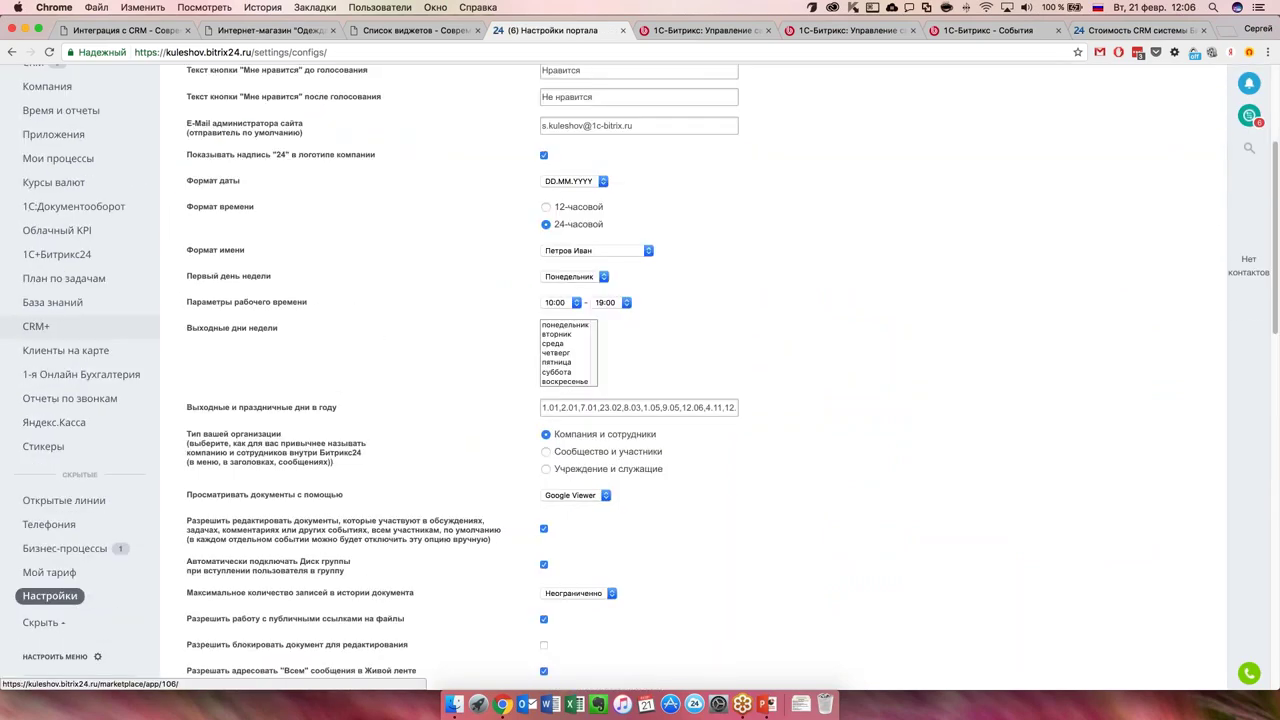
pyautogui.scroll(-5, 448, 444)
pyautogui.scroll(20, 300, 460)
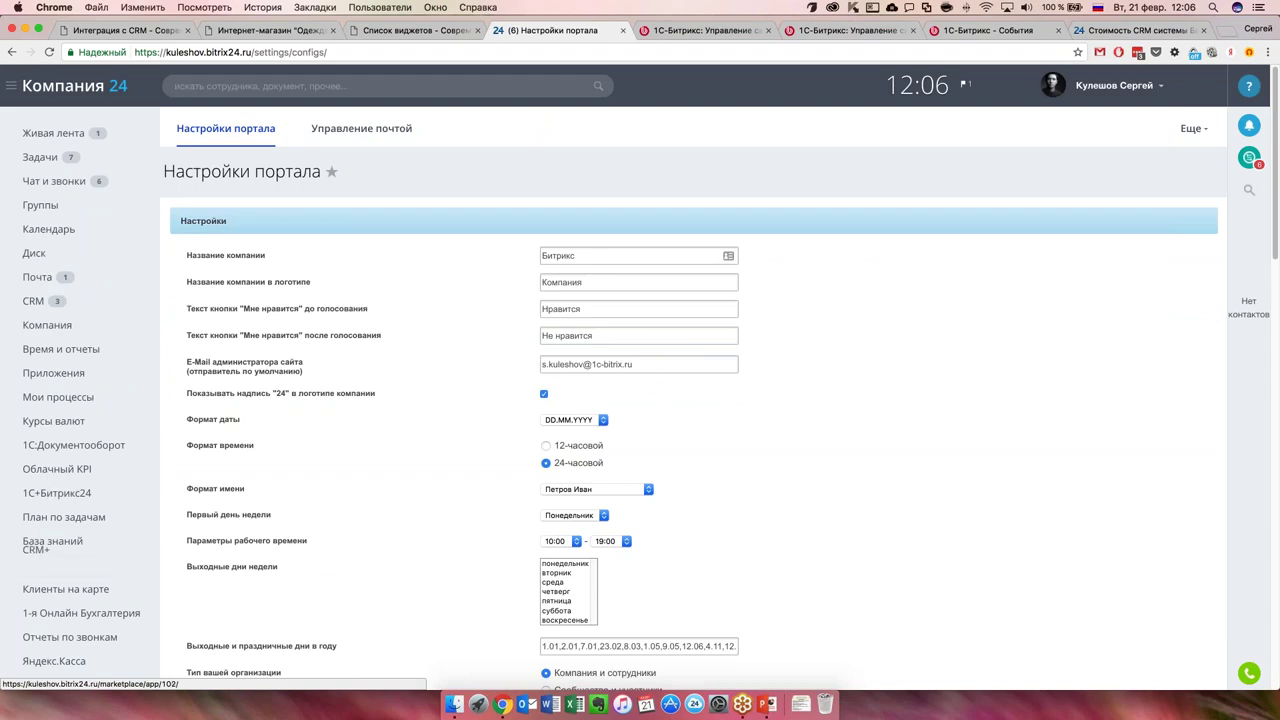
pyautogui.moveTo(36, 565); pyautogui.dragTo(36, 318)
pyautogui.click(130, 302)
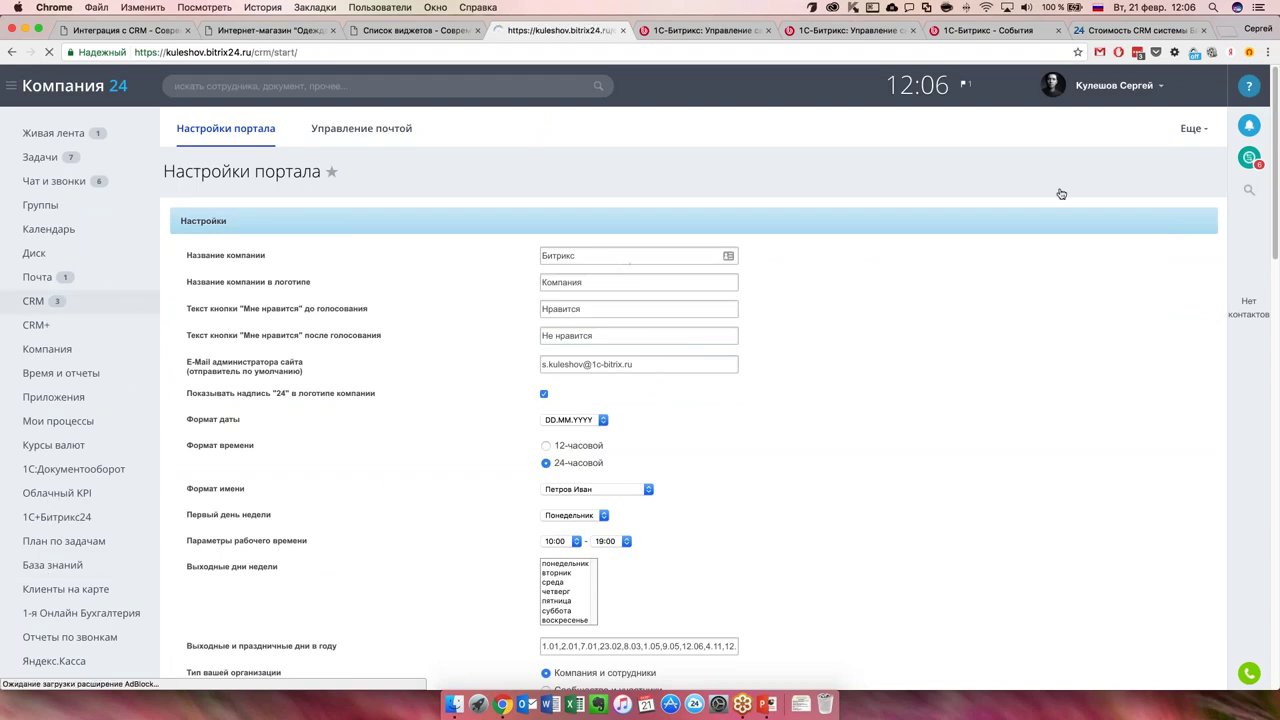
# Browse the CRM settings categories down to Права, then view the Bitrix24 public homepage.
pyautogui.click(1205, 131)
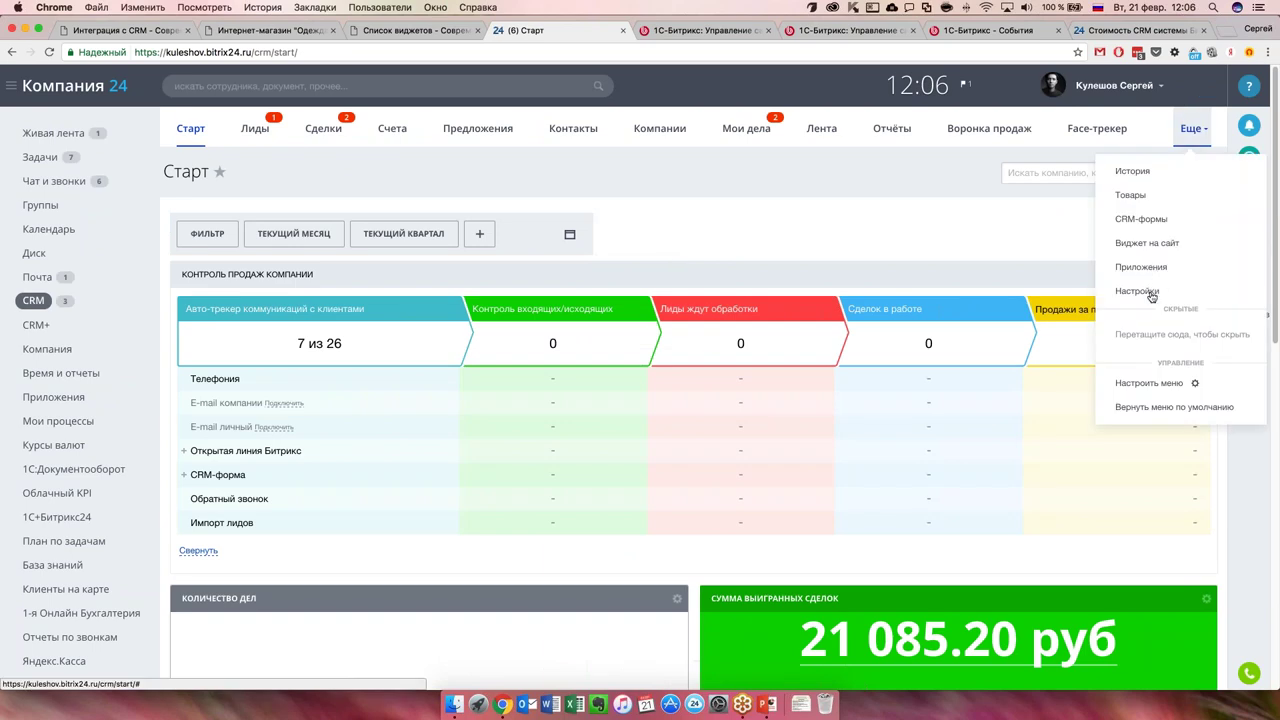
pyautogui.click(1136, 291)
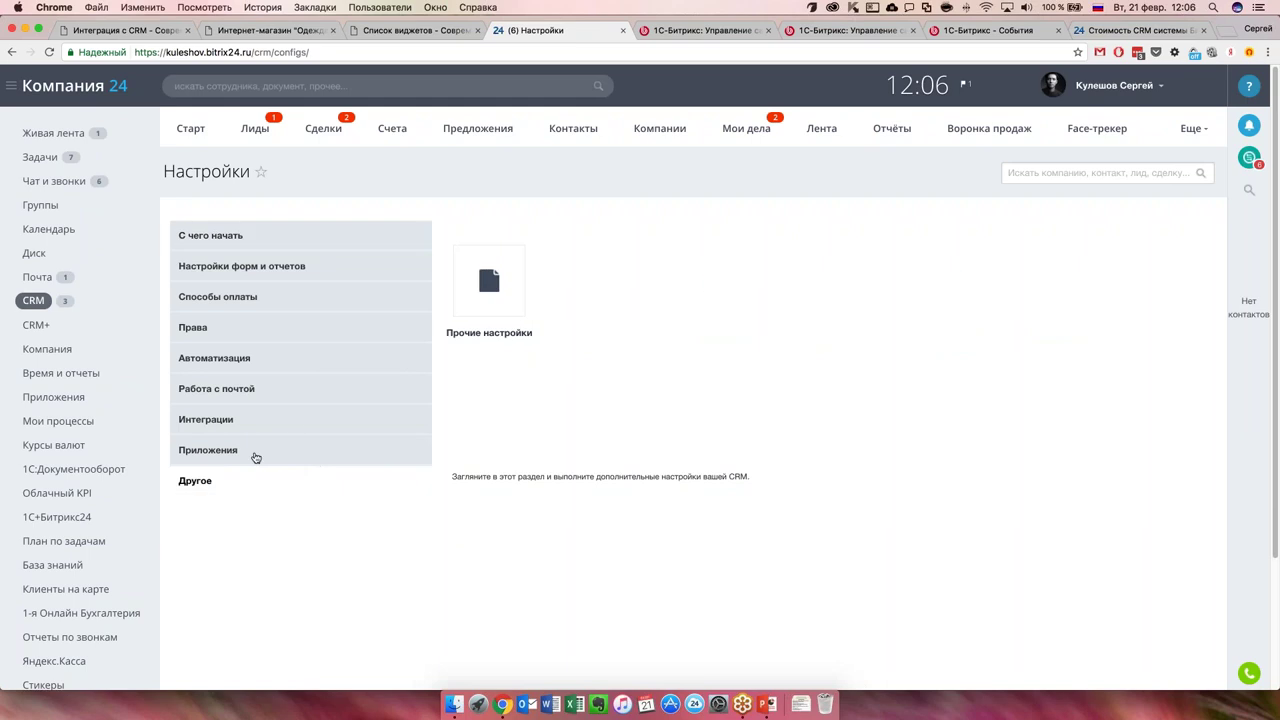
pyautogui.moveTo(261, 425)
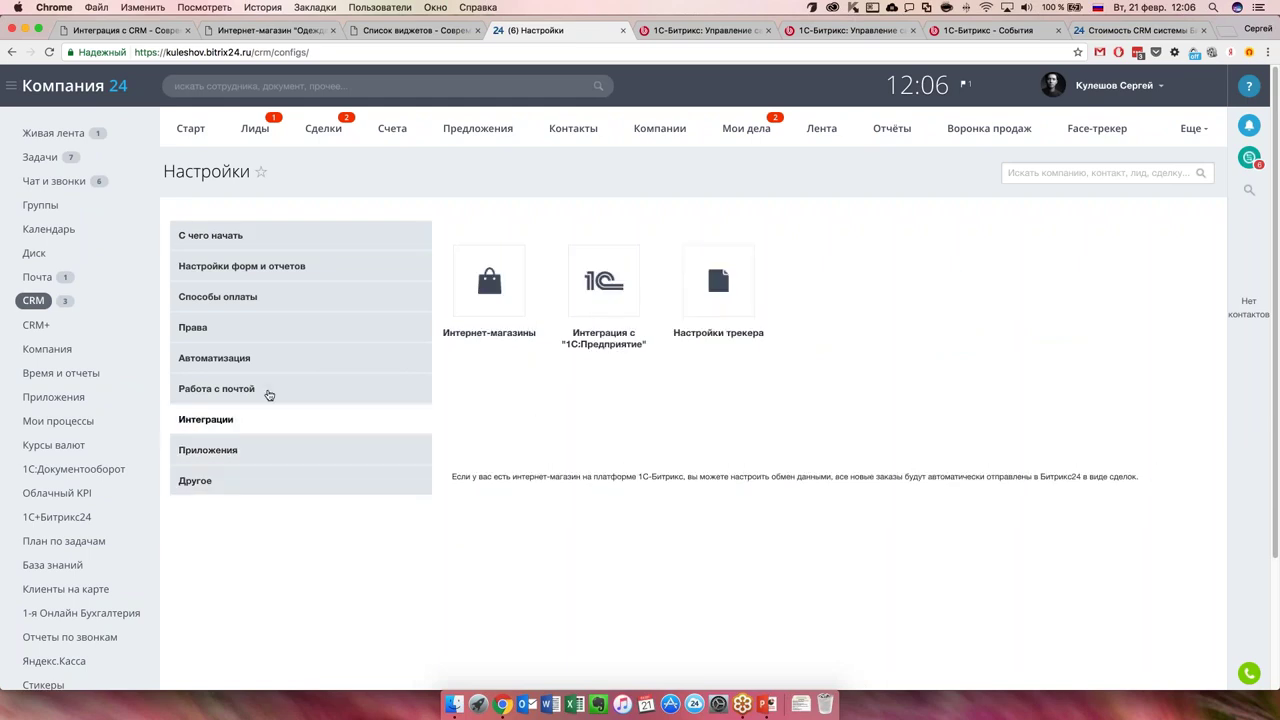
pyautogui.moveTo(268, 395)
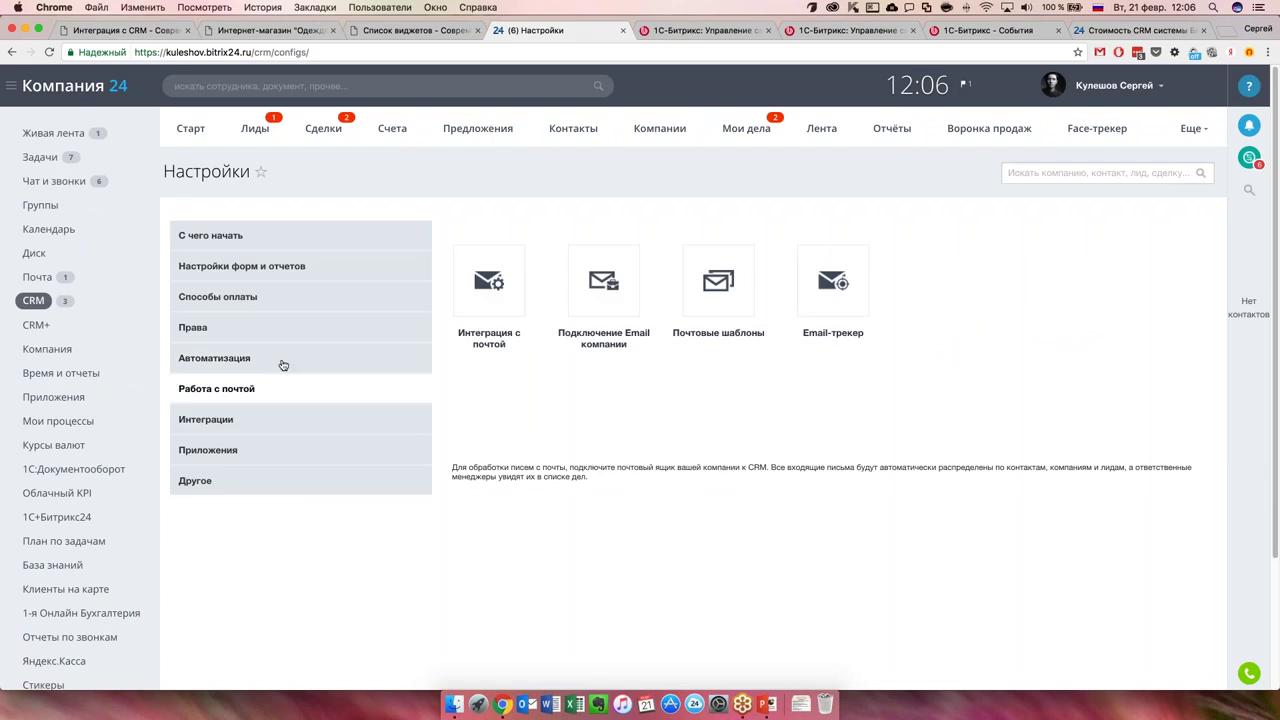
pyautogui.click(303, 333)
pyautogui.scroll(-3, 100, 420)
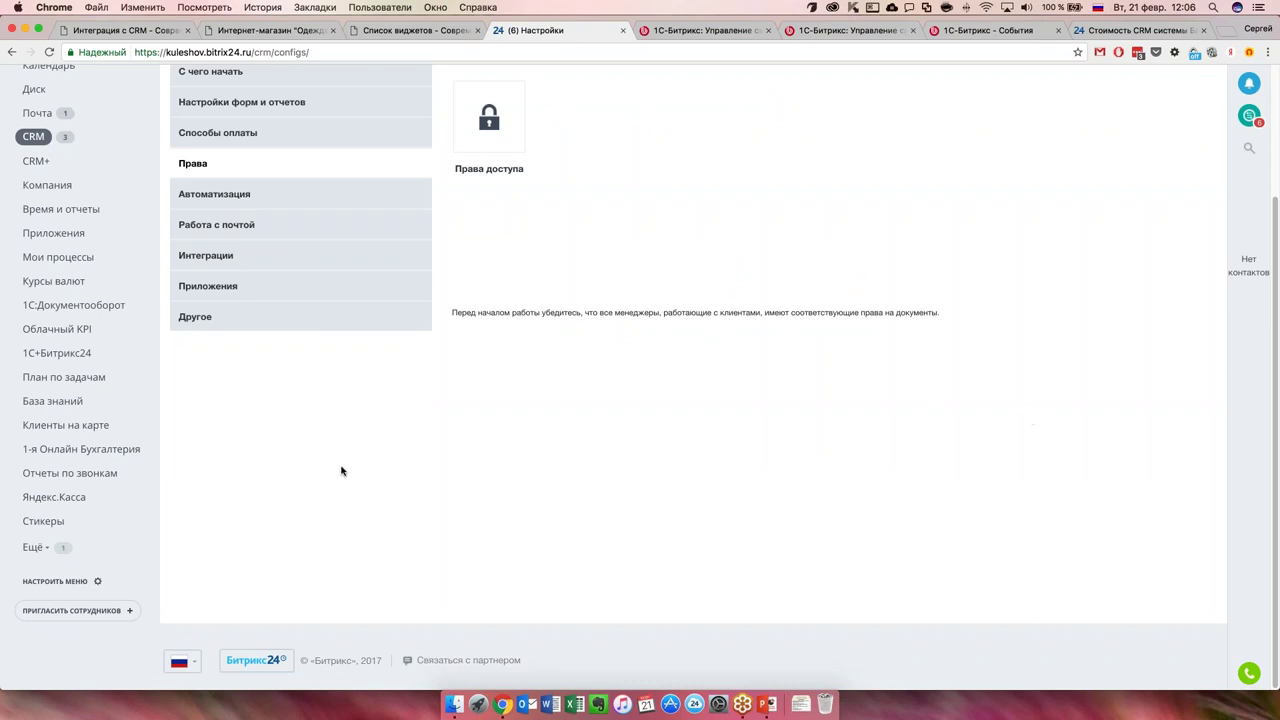
pyautogui.scroll(3, 345, 480)
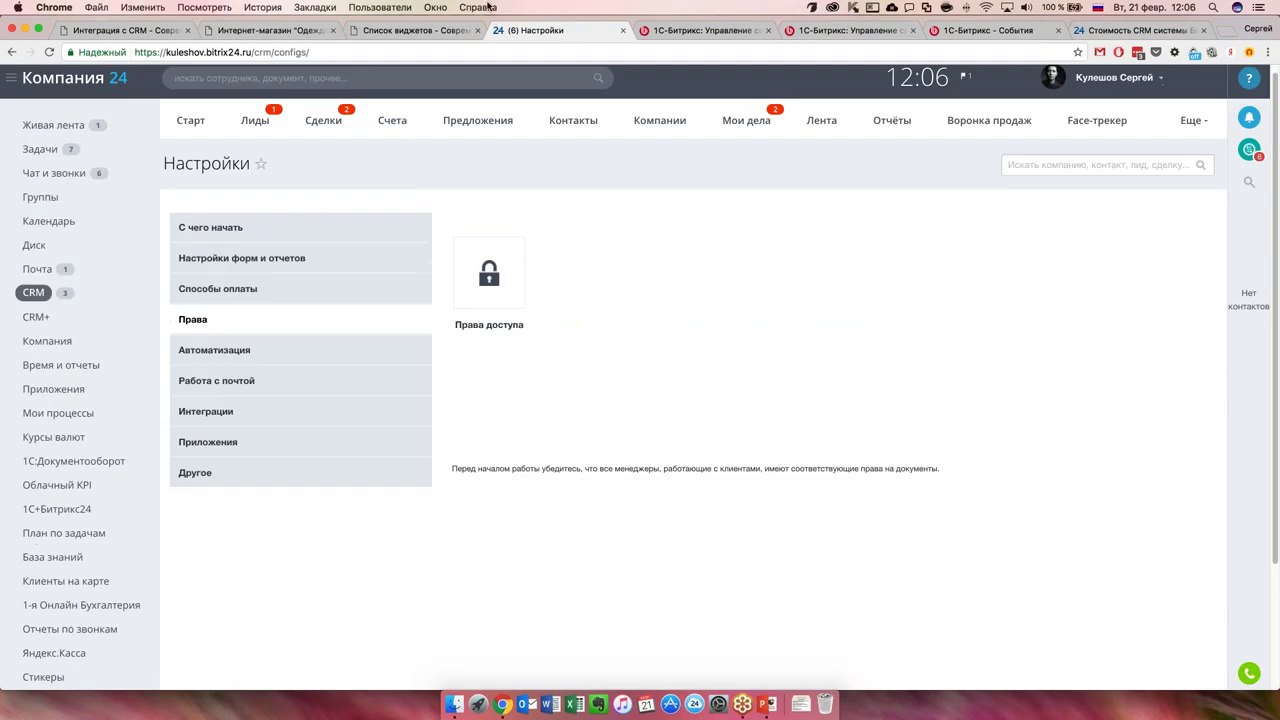
pyautogui.click(1123, 31)
pyautogui.scroll(-5, 400, 206)
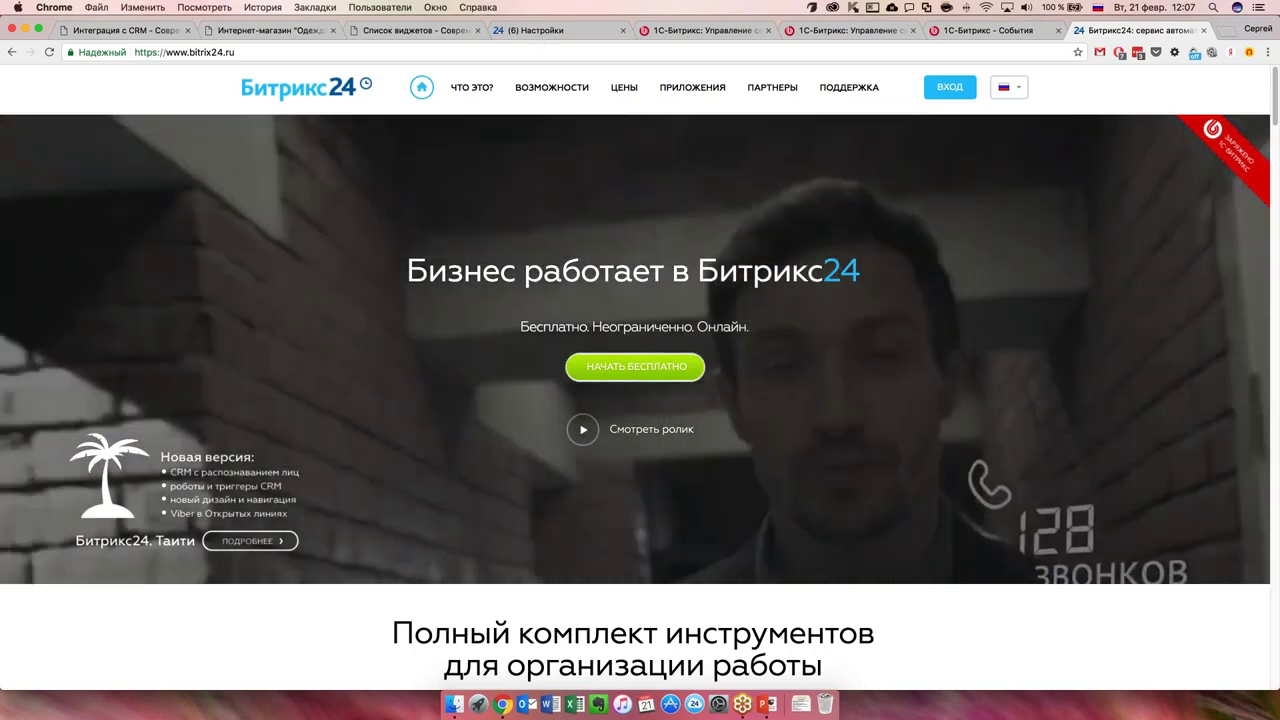
# Return to the '(6) Настройки' portal tab and load the CRM Старт dashboard.
pyautogui.click(545, 33)
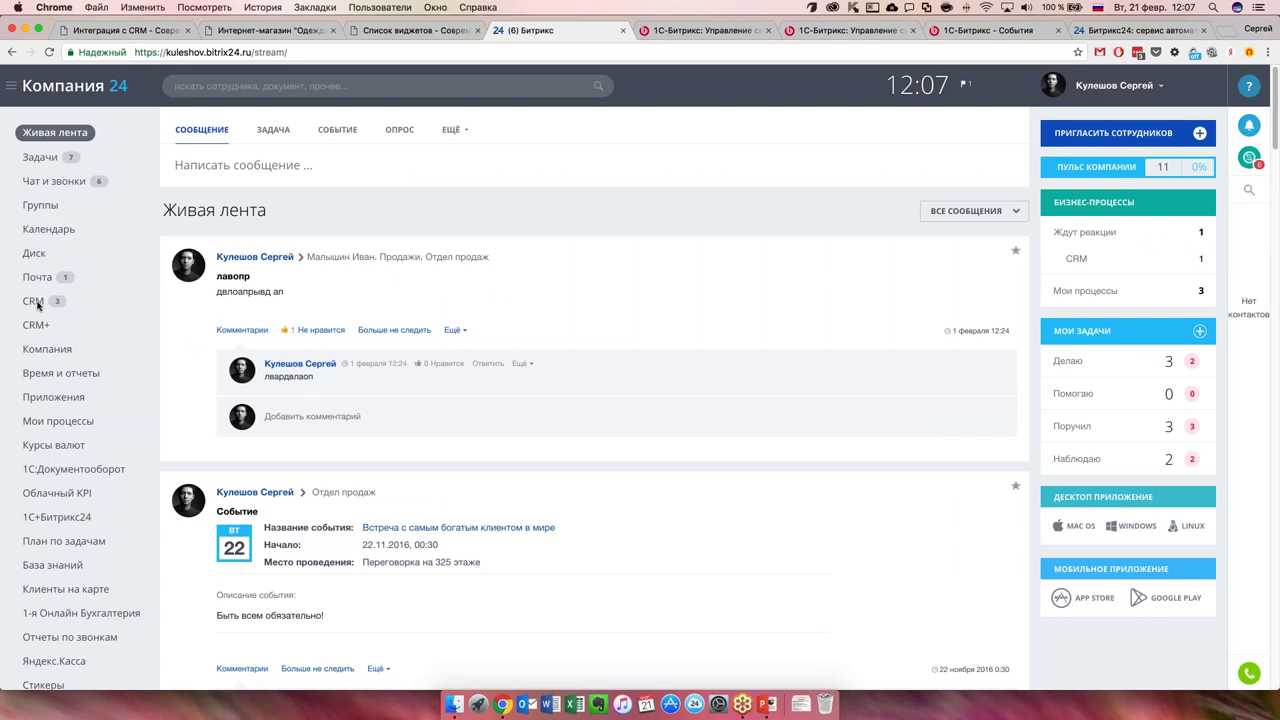
pyautogui.click(71, 309)
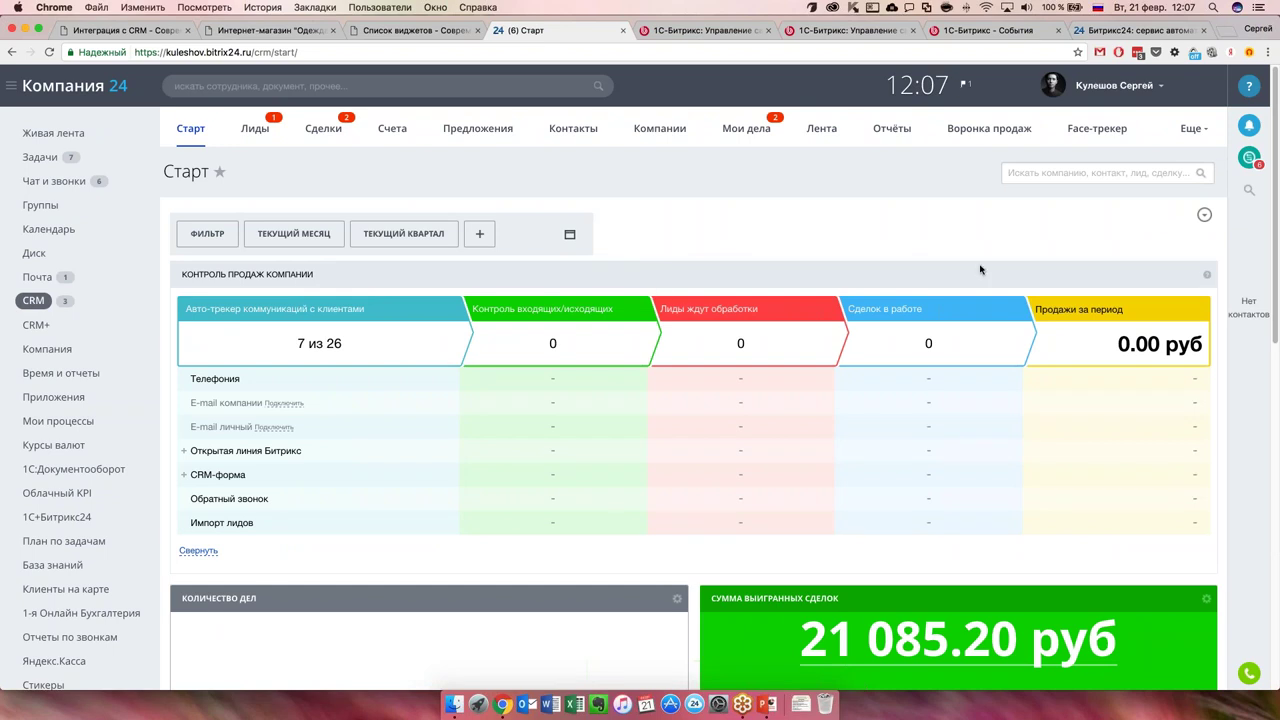
# On the Список виджетов page, verify the preinstalled CRM widget's toggle is now off.
pyautogui.click(248, 32)
pyautogui.hotkey('ctrl', 'Tab')
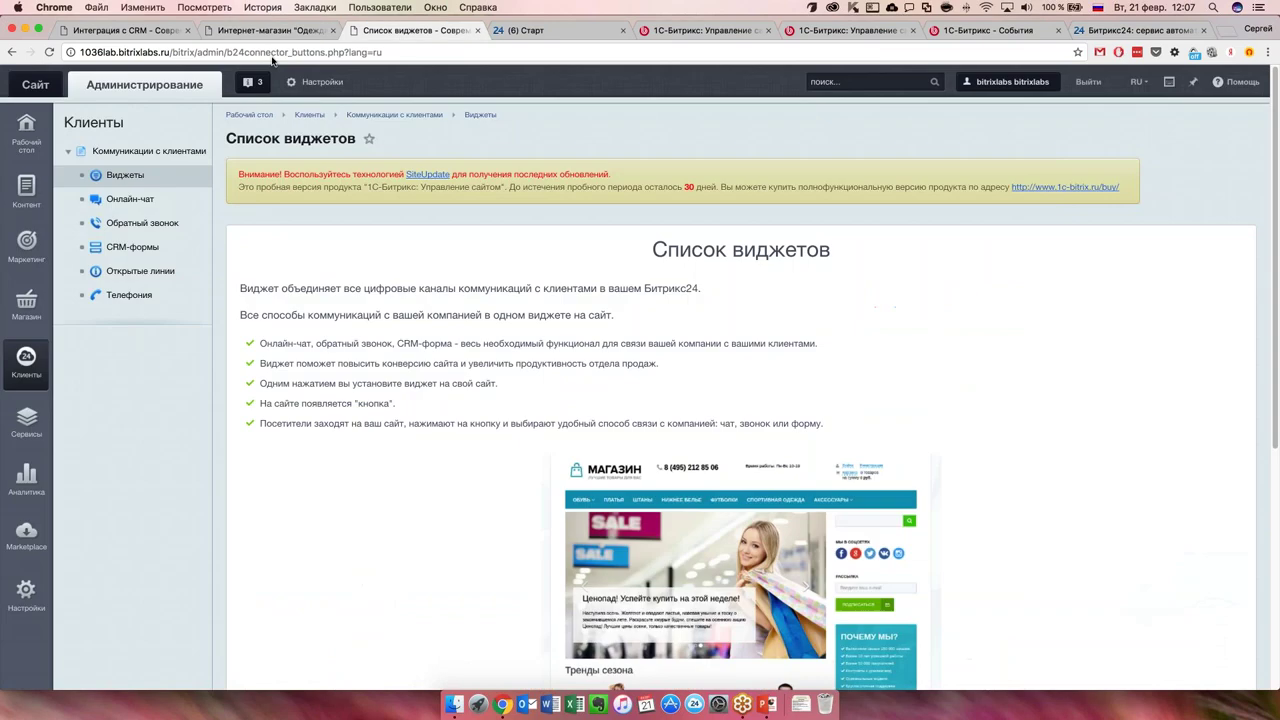
pyautogui.scroll(-5, 473, 426)
pyautogui.scroll(-3, 472, 426)
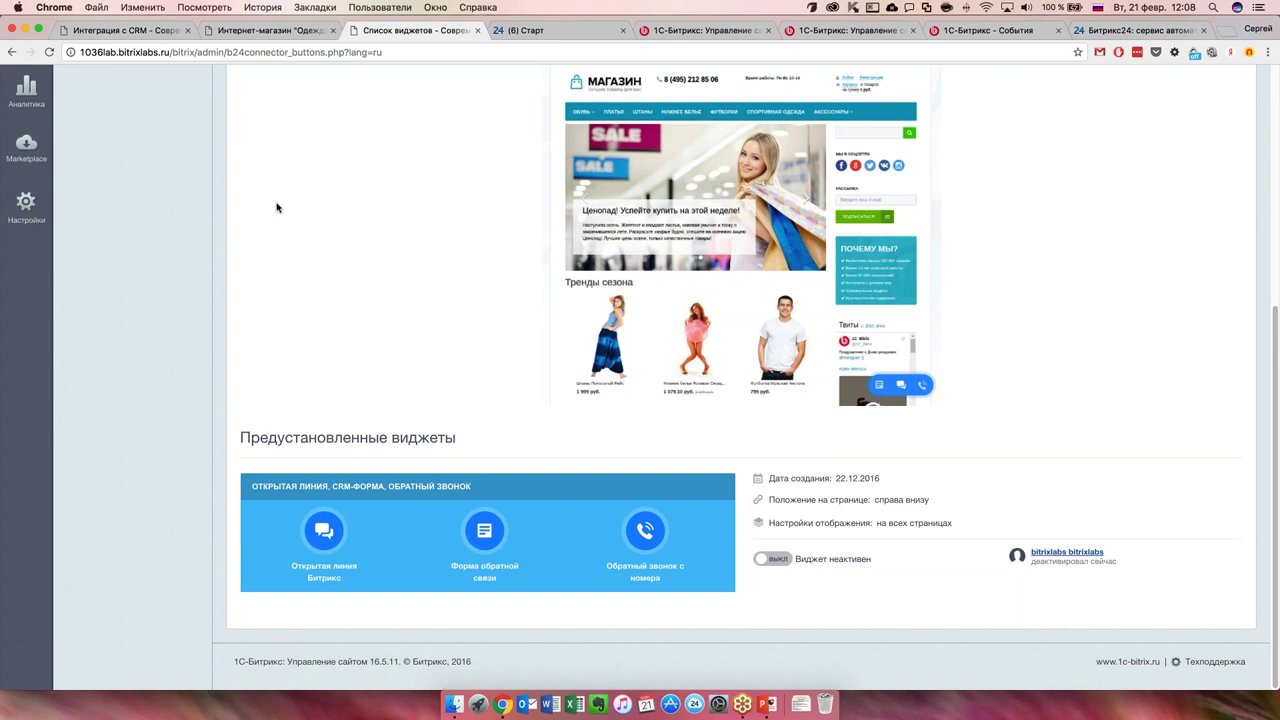
pyautogui.scroll(5, 277, 207)
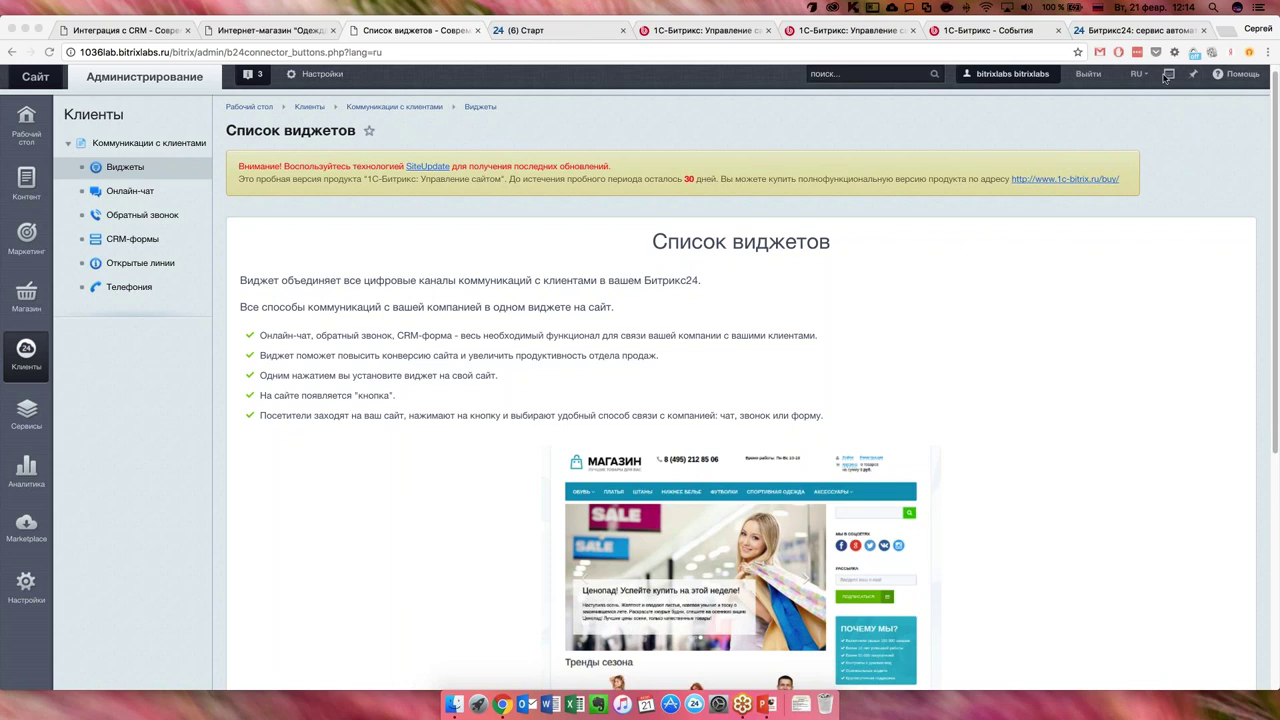
# Open the Bitrix24 pricing page (ЦЕНЫ) and scroll down to its tariff comparison table.
pyautogui.click(1157, 30)
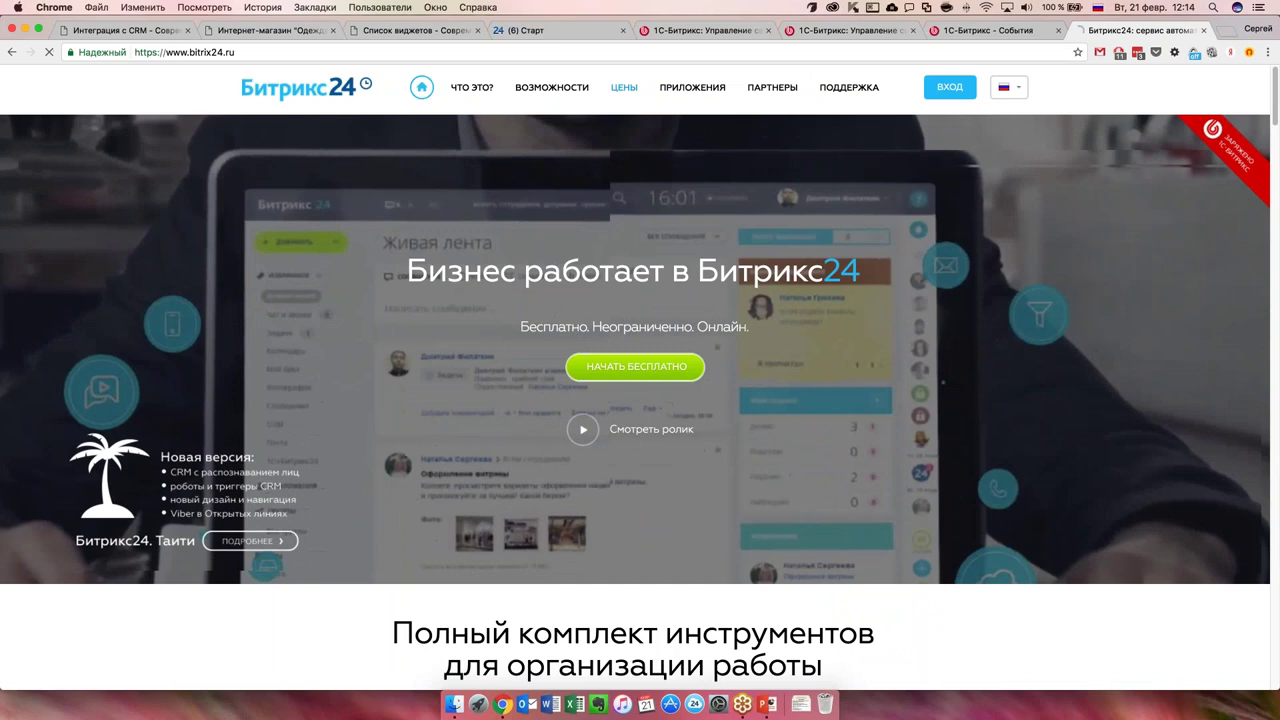
pyautogui.click(624, 88)
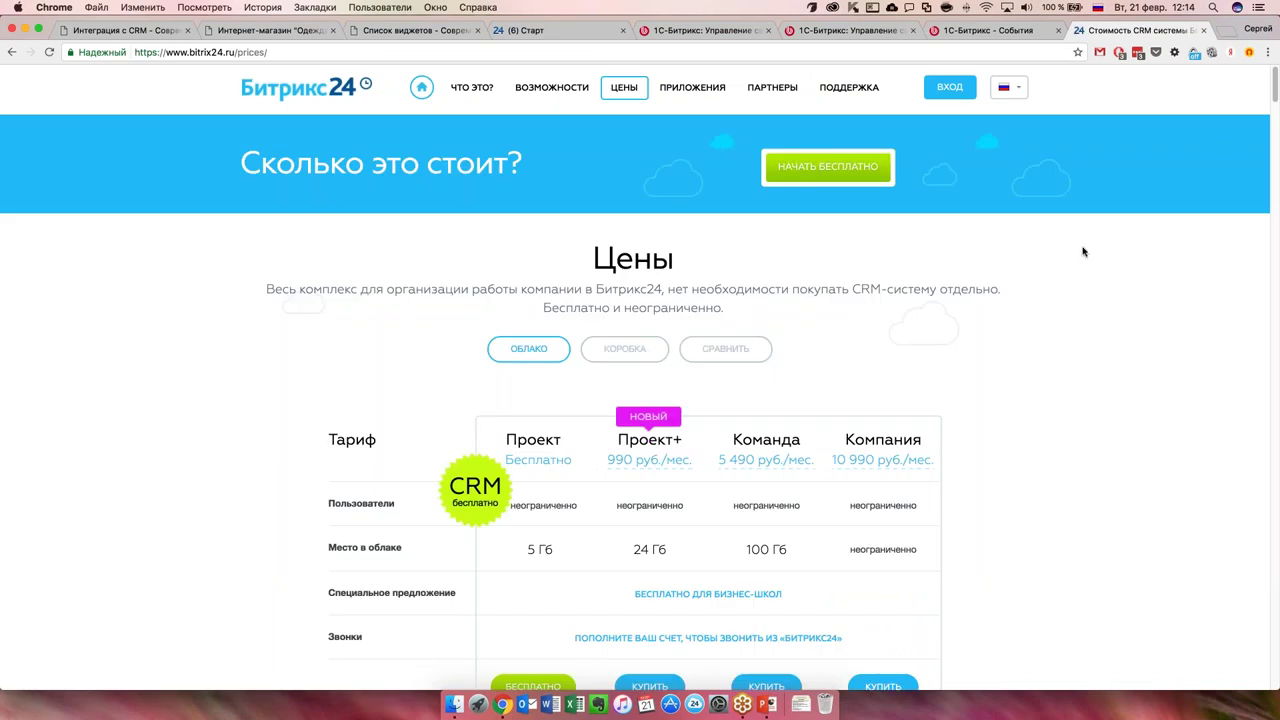
pyautogui.scroll(-3, 760, 410)
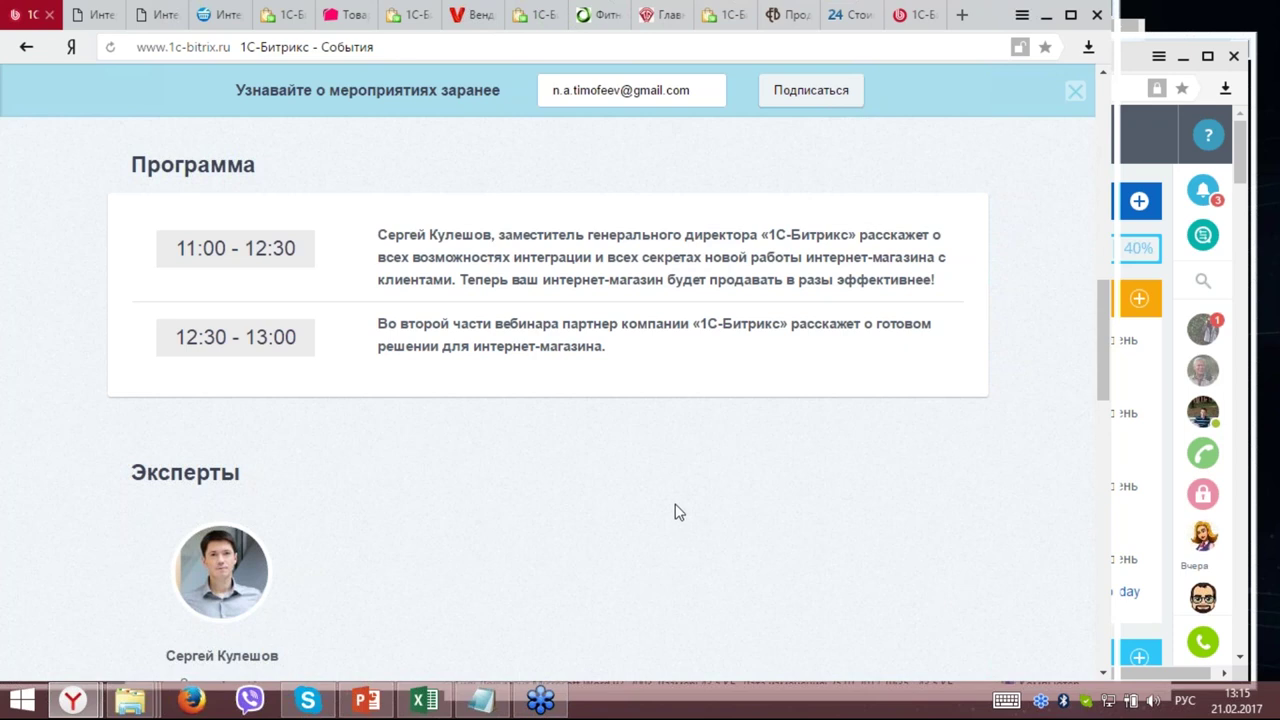
pyautogui.scroll(1, 677, 512)
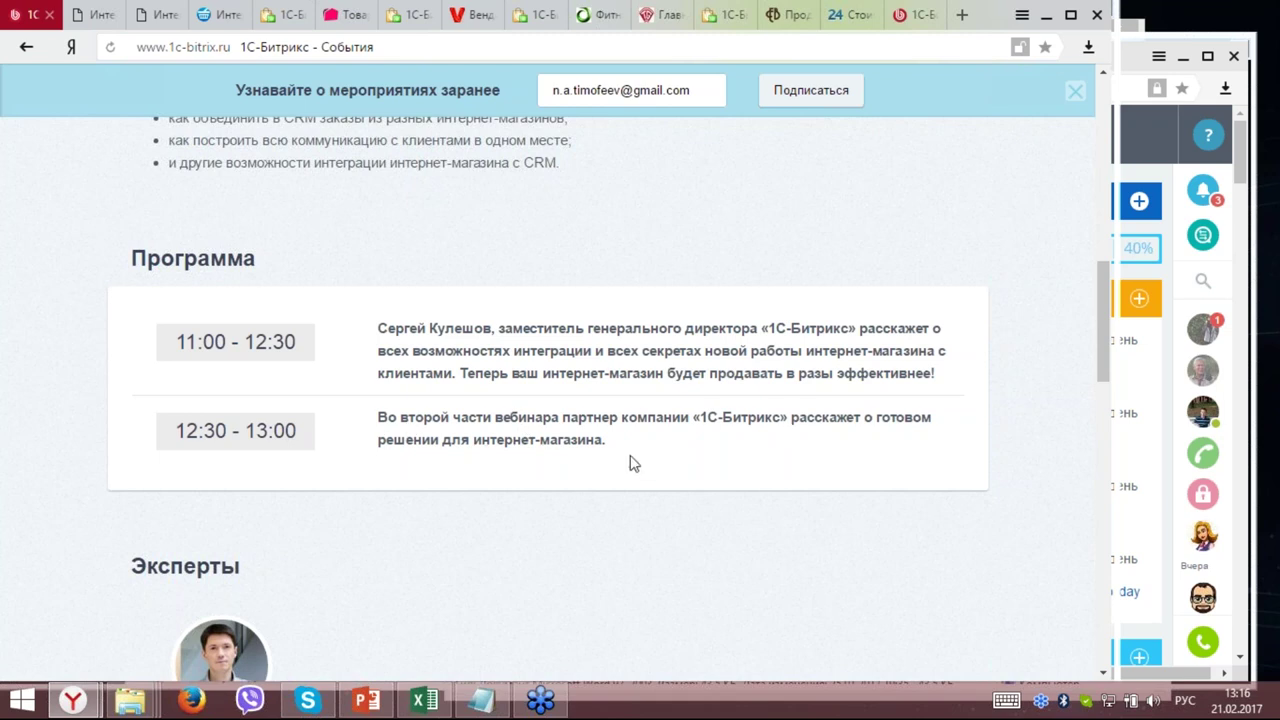
pyautogui.scroll(4, 666, 457)
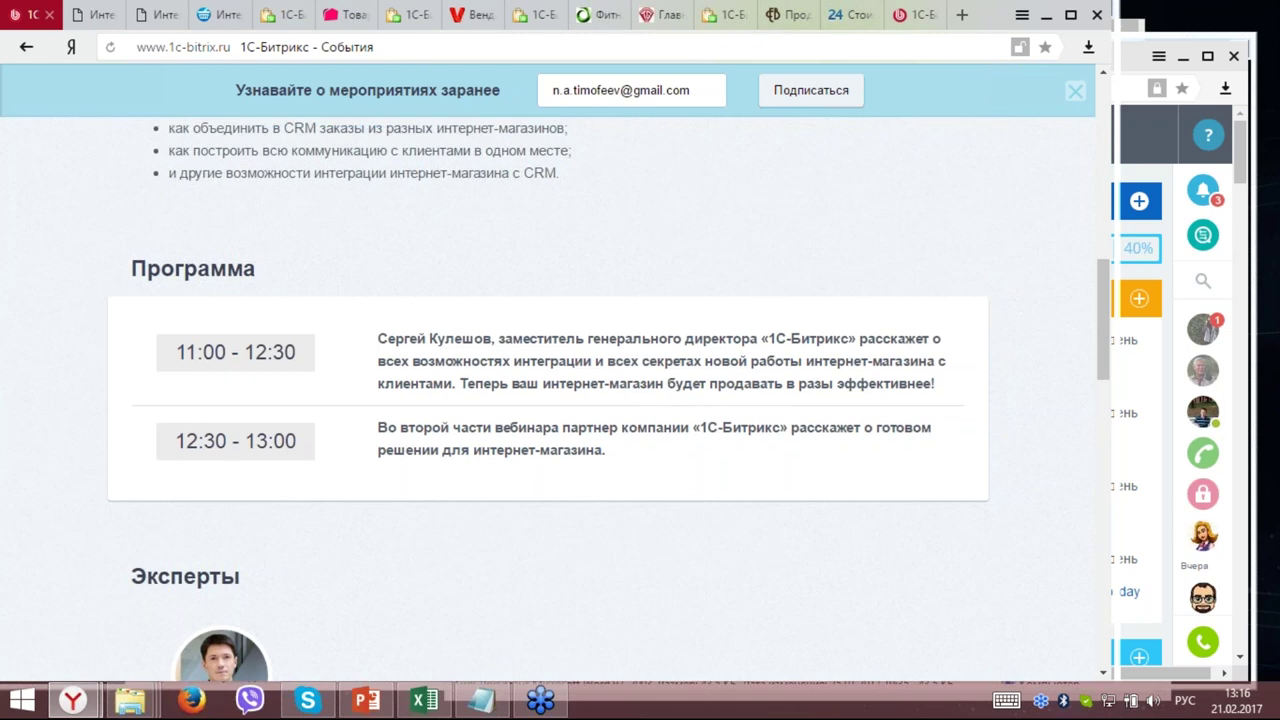
pyautogui.scroll(5, 670, 425)
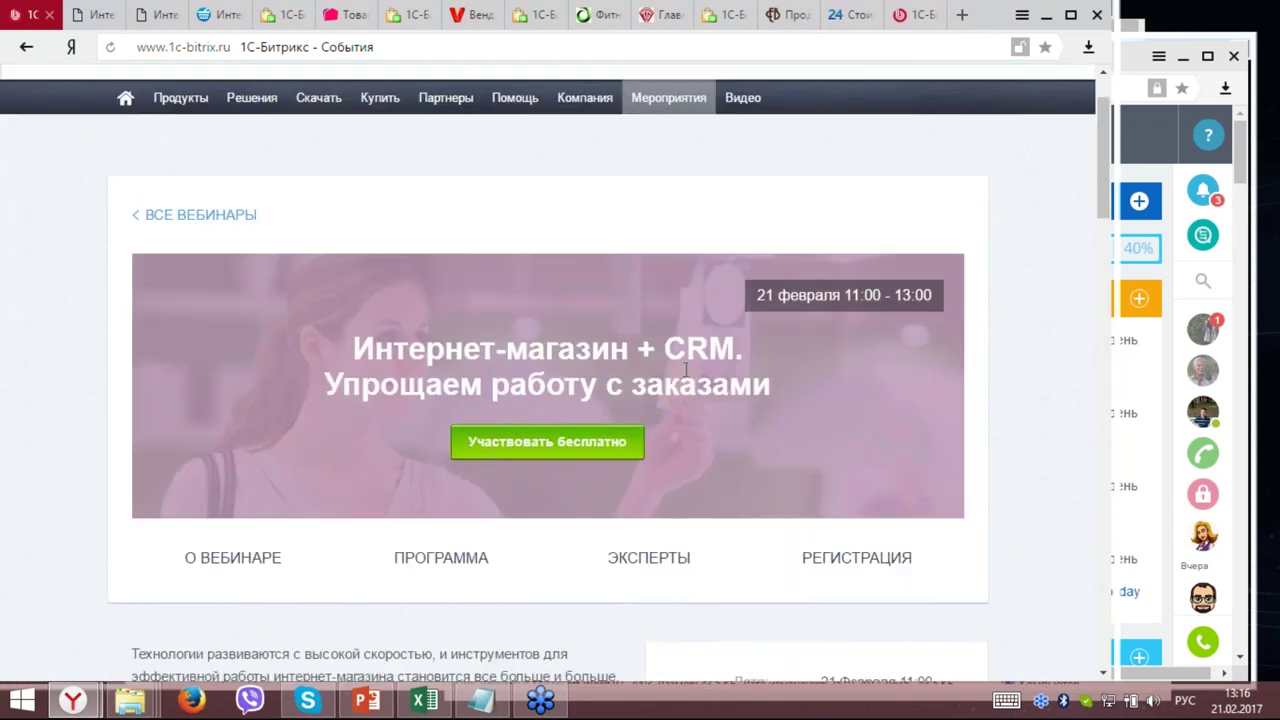
pyautogui.scroll(-1, 690, 376)
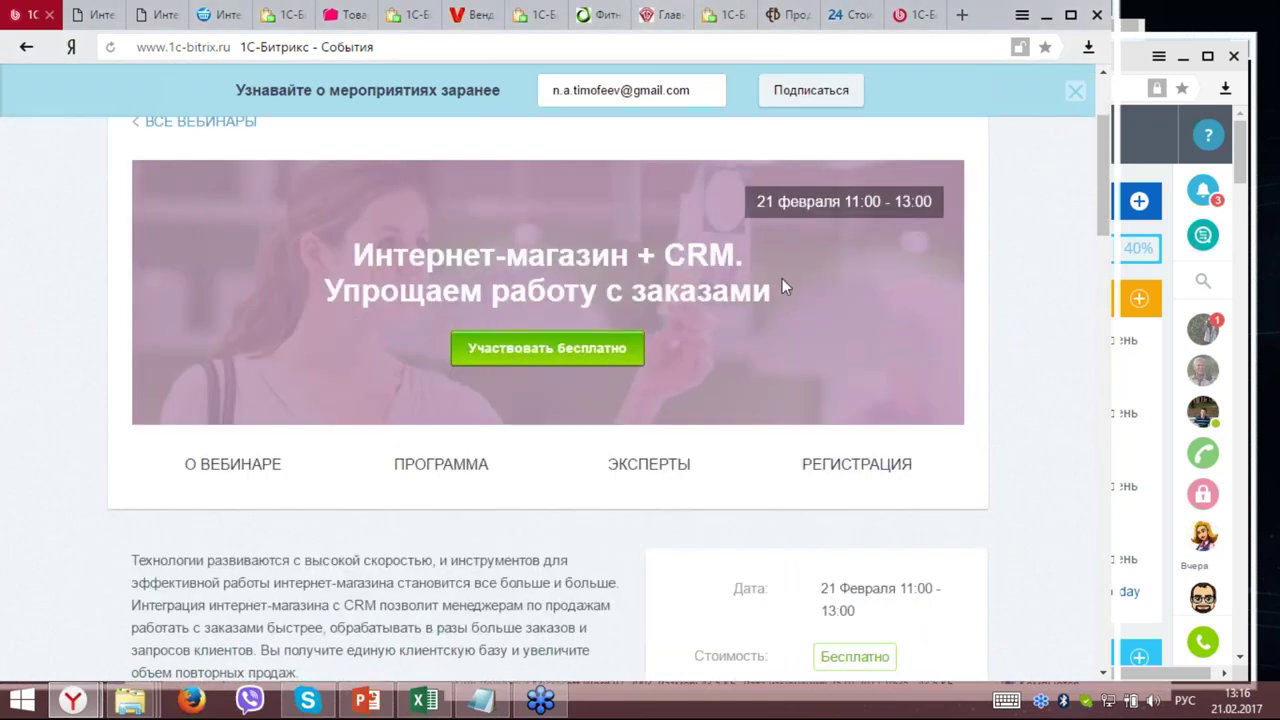
pyautogui.scroll(-1, 771, 290)
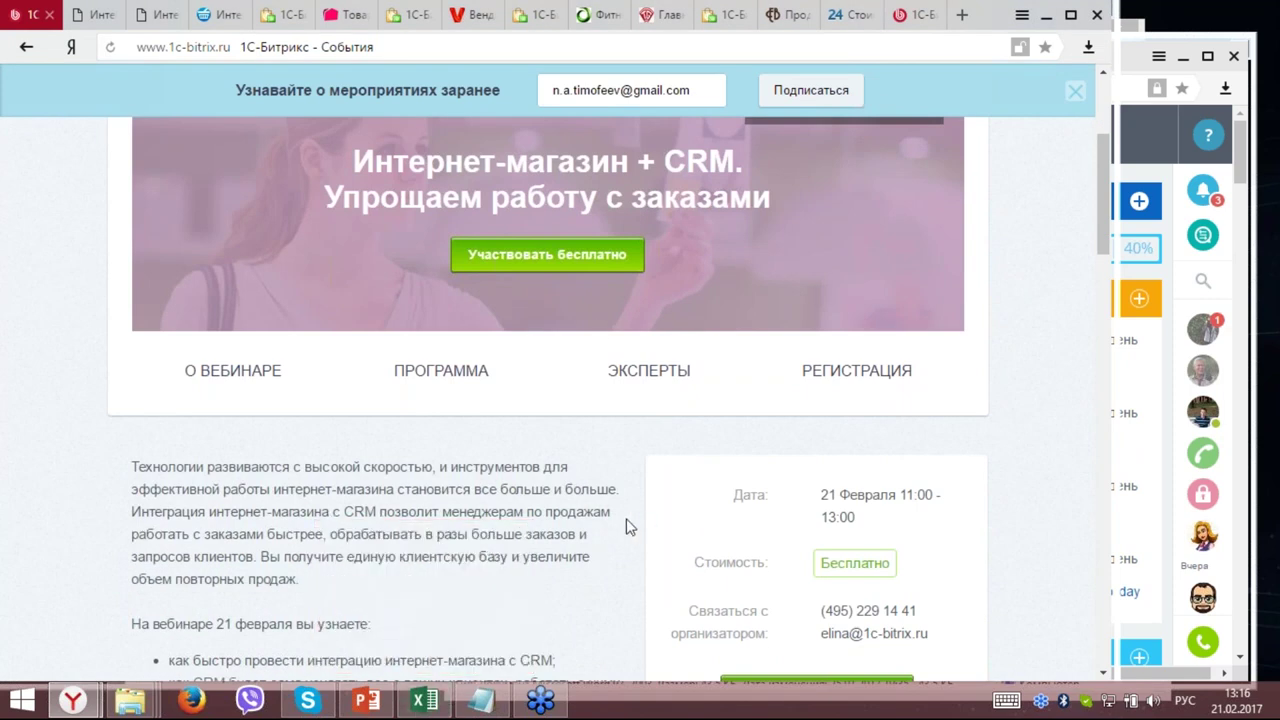
pyautogui.scroll(-2, 620, 537)
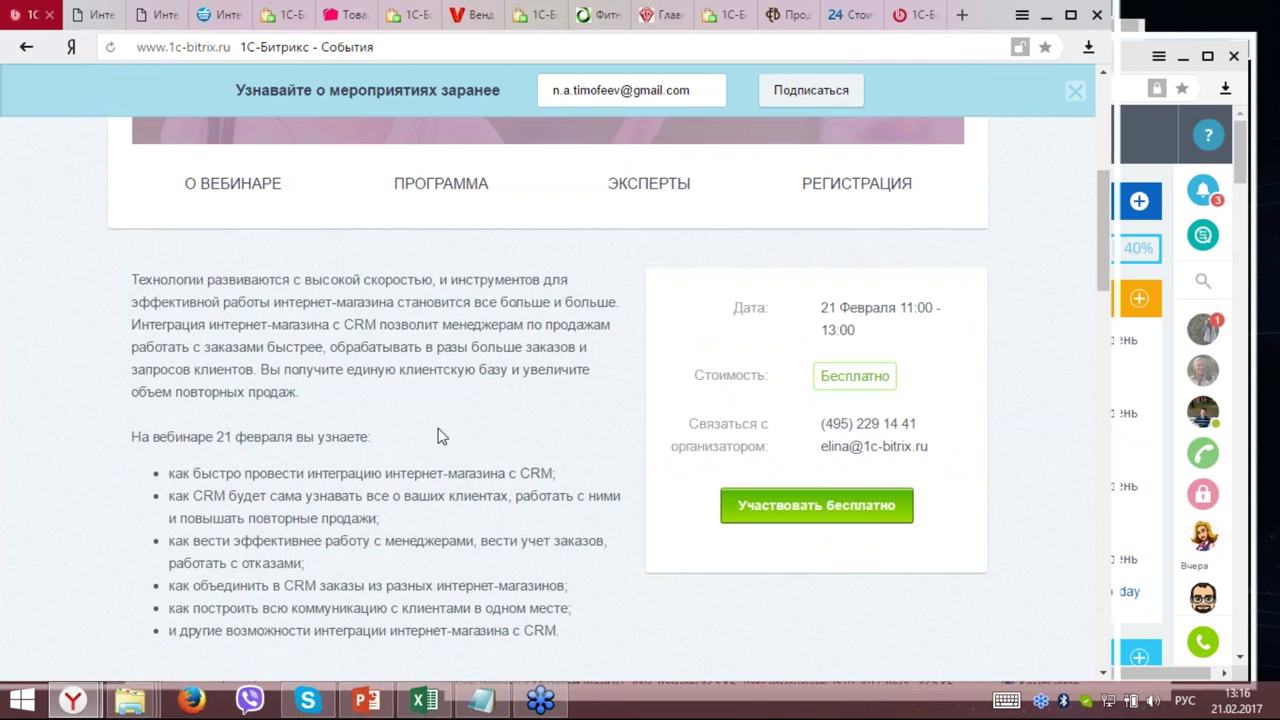
pyautogui.scroll(5, 463, 450)
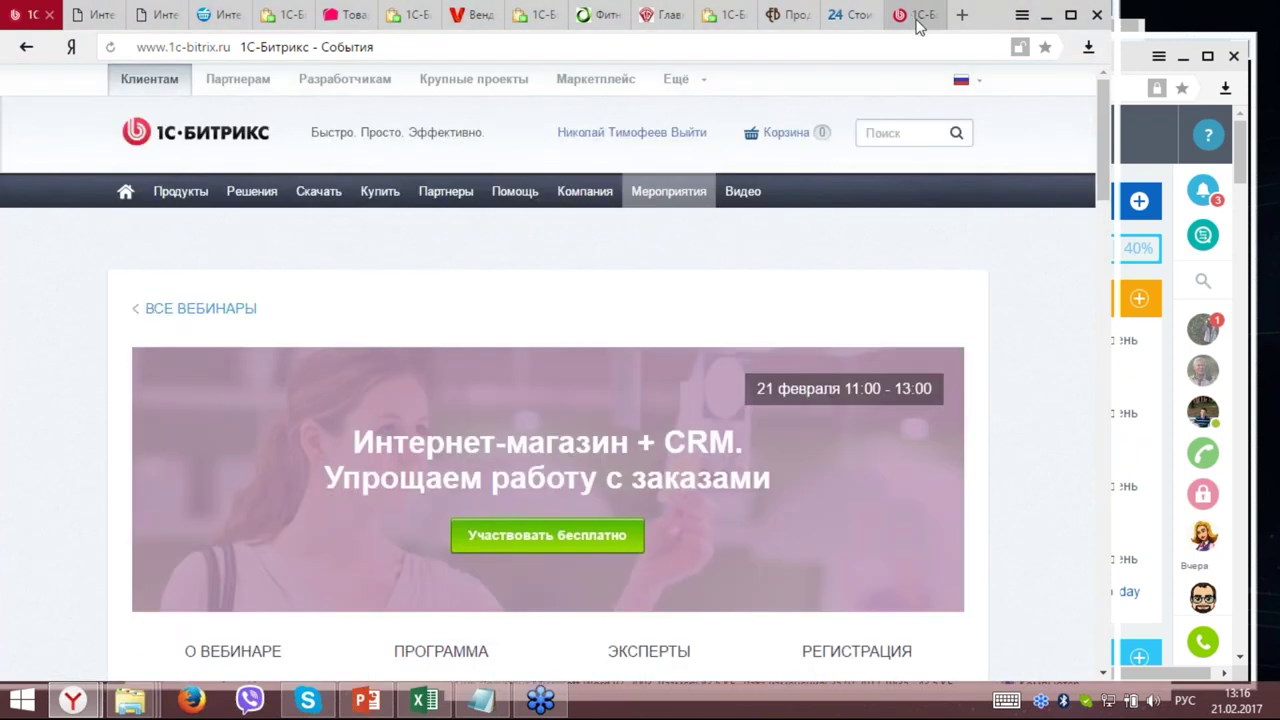
# Search the 1C-Bitrix site for the next presenter's full name.
pyautogui.click(913, 16)
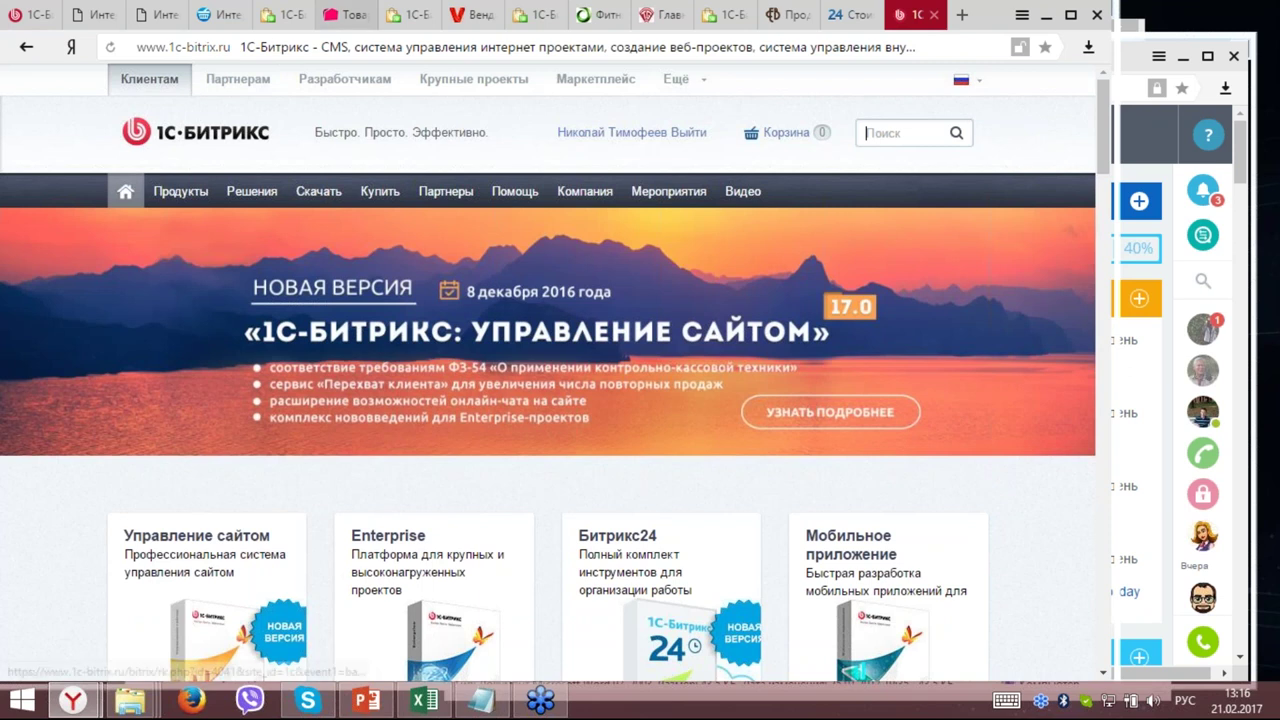
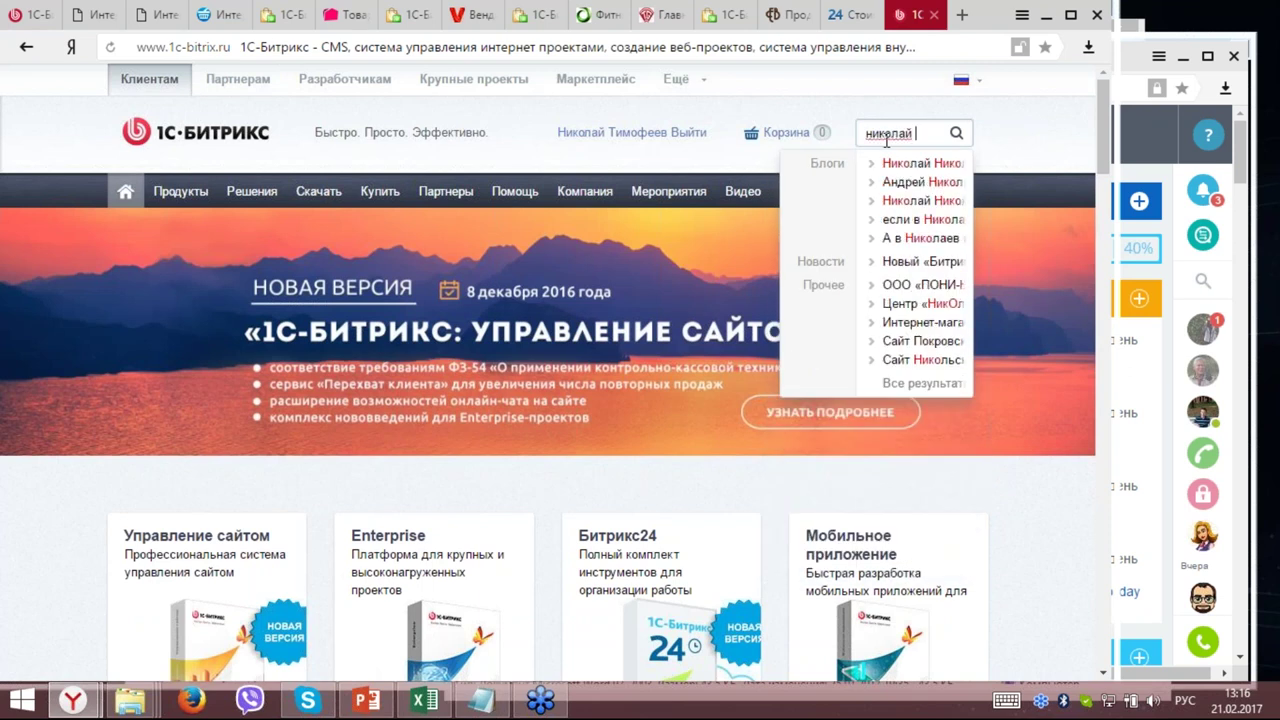
pyautogui.press('Return')
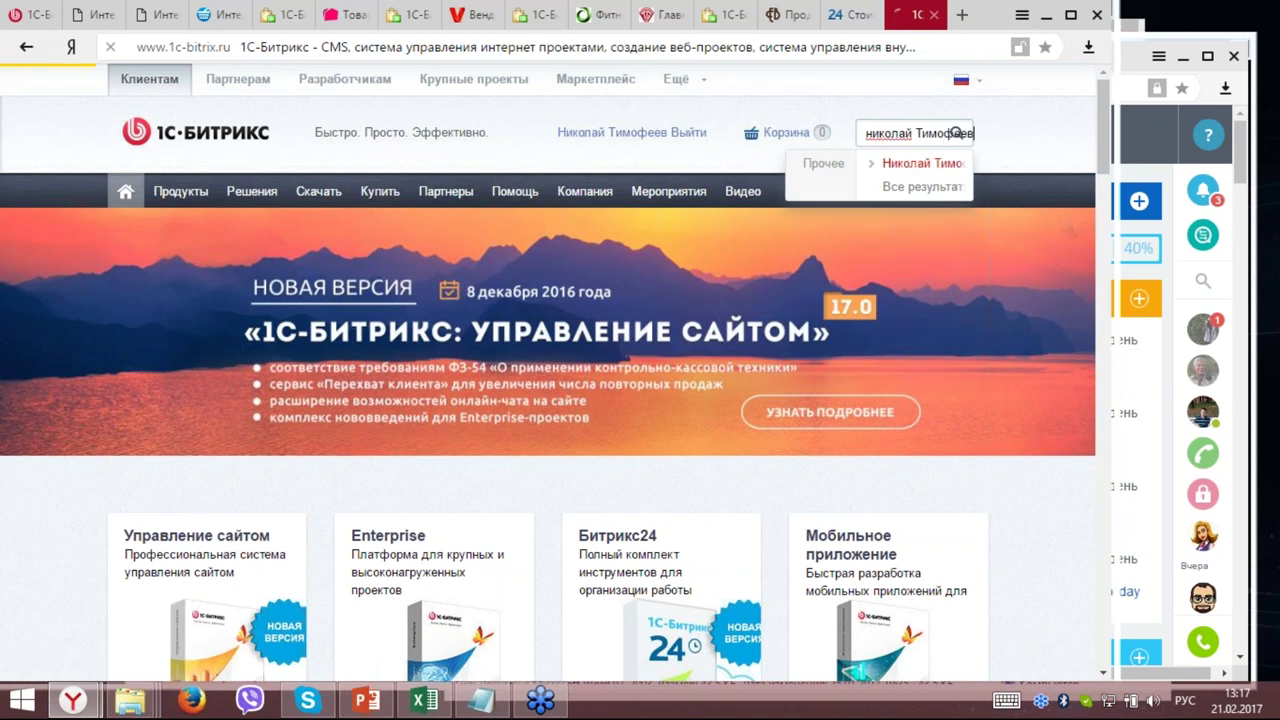
# Review the search results, then play 'SolvePRO_21.02.2017 webinar.pptx' full-screen from its title slide.
pyautogui.scroll(-2, 851, 400)
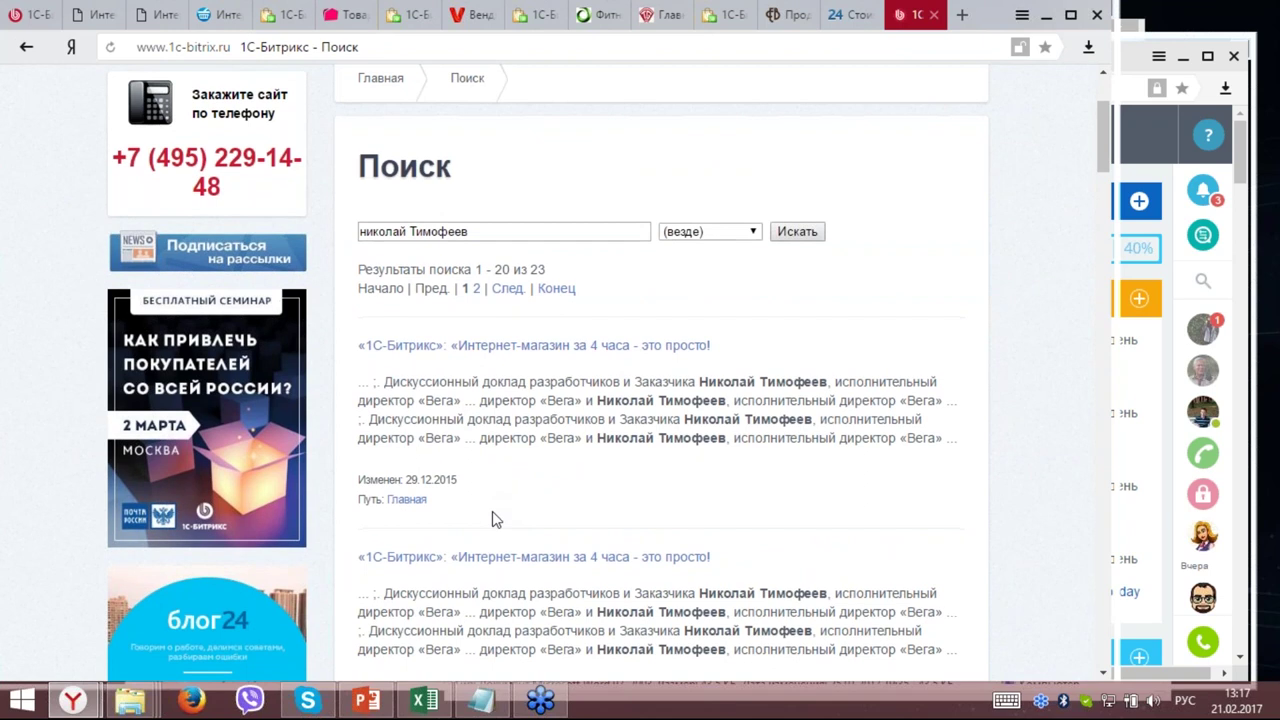
pyautogui.scroll(-3, 487, 503)
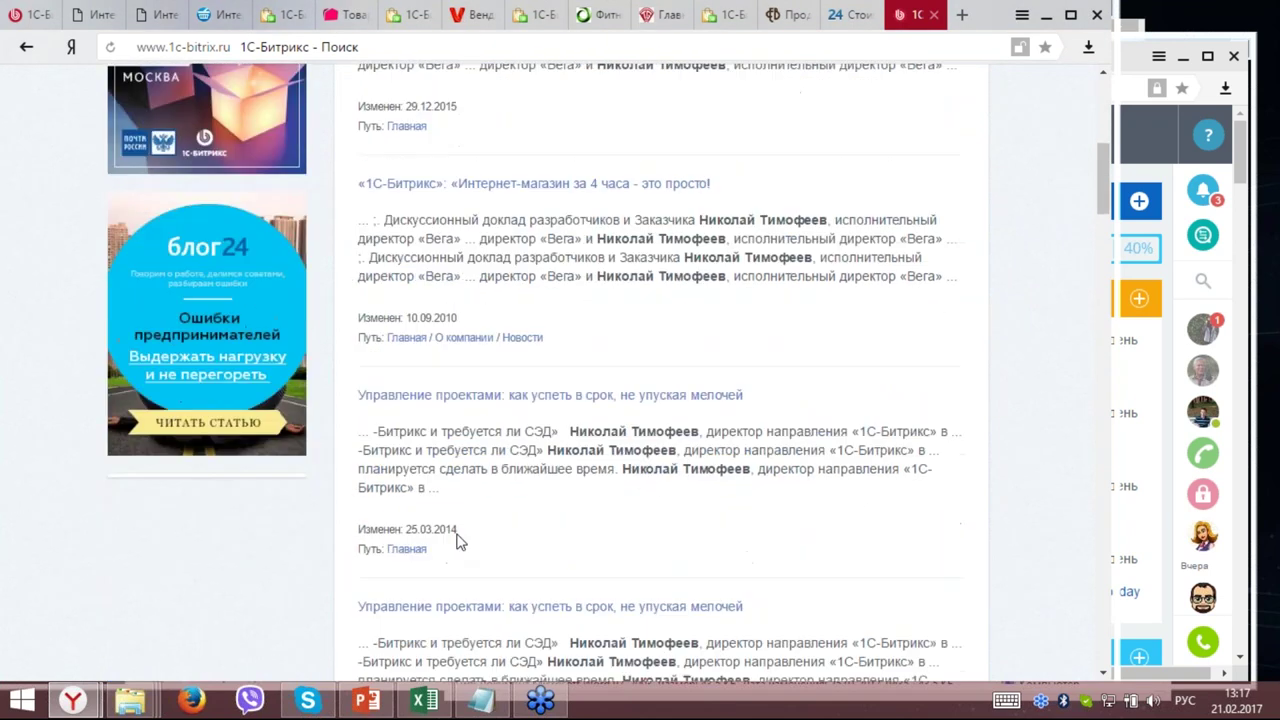
pyautogui.scroll(-3, 470, 555)
pyautogui.scroll(-7, 551, 602)
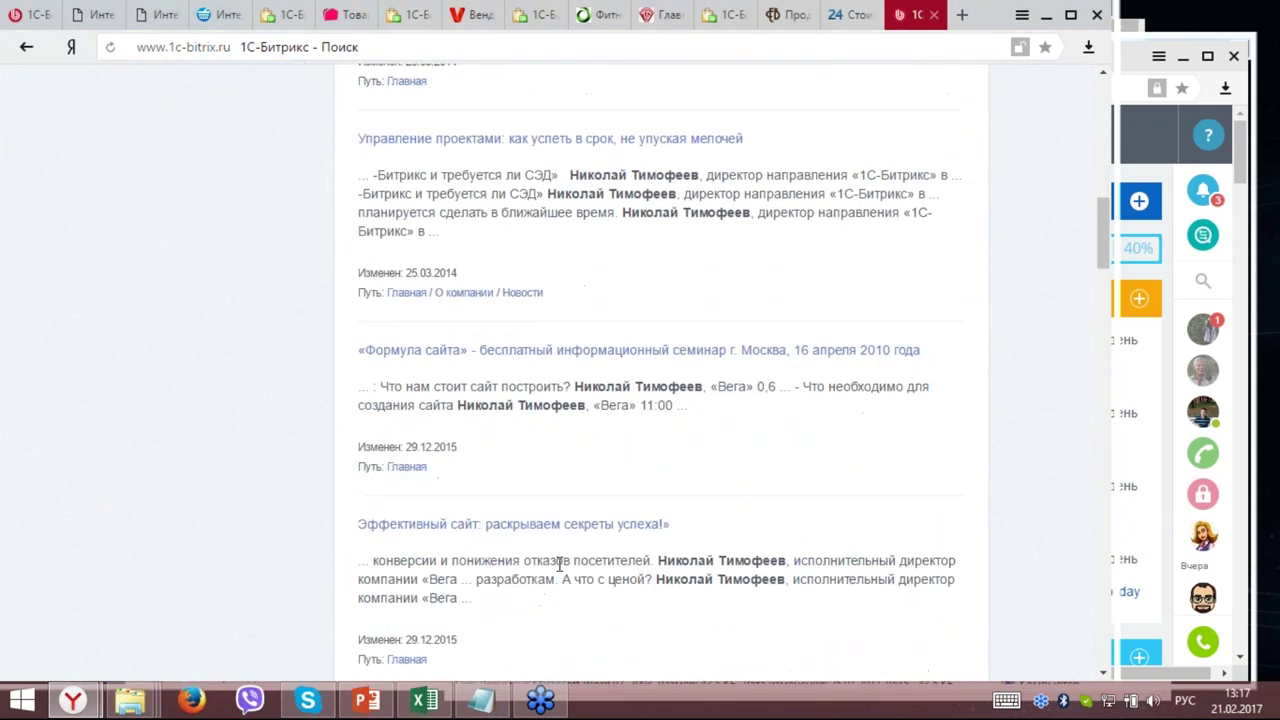
pyautogui.scroll(-8, 610, 530)
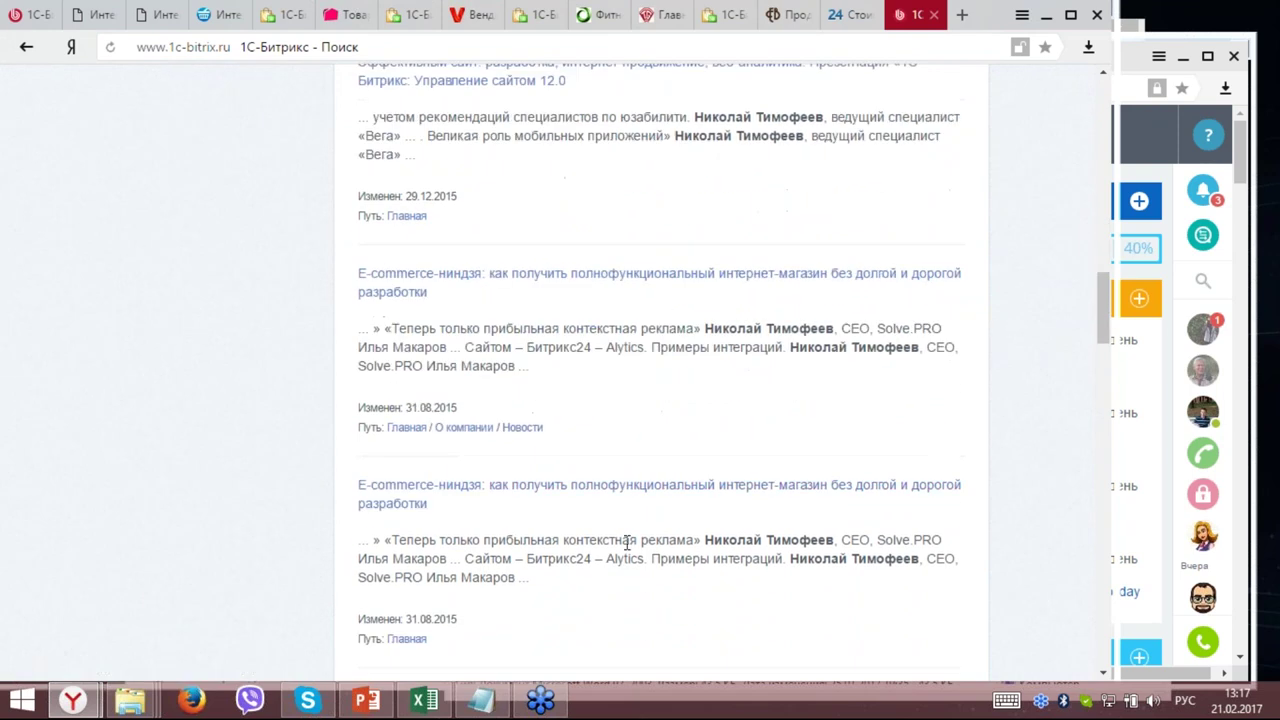
pyautogui.scroll(18, 606, 490)
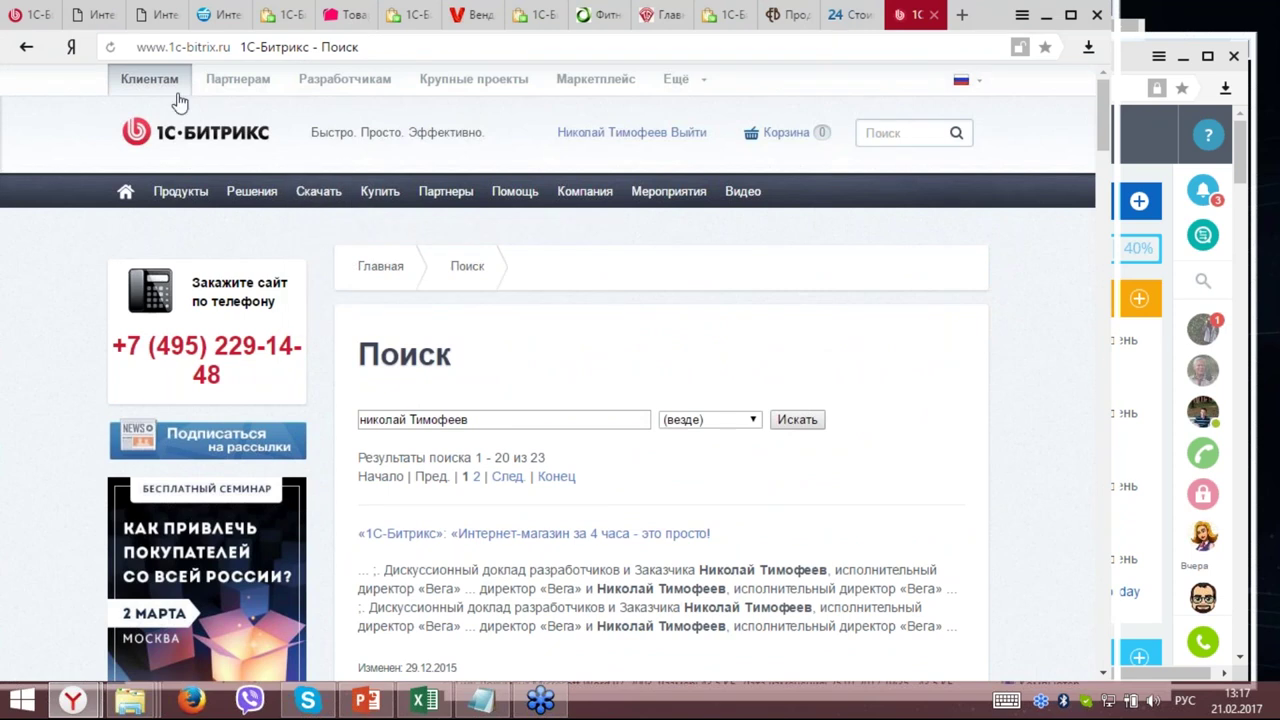
pyautogui.click(368, 702)
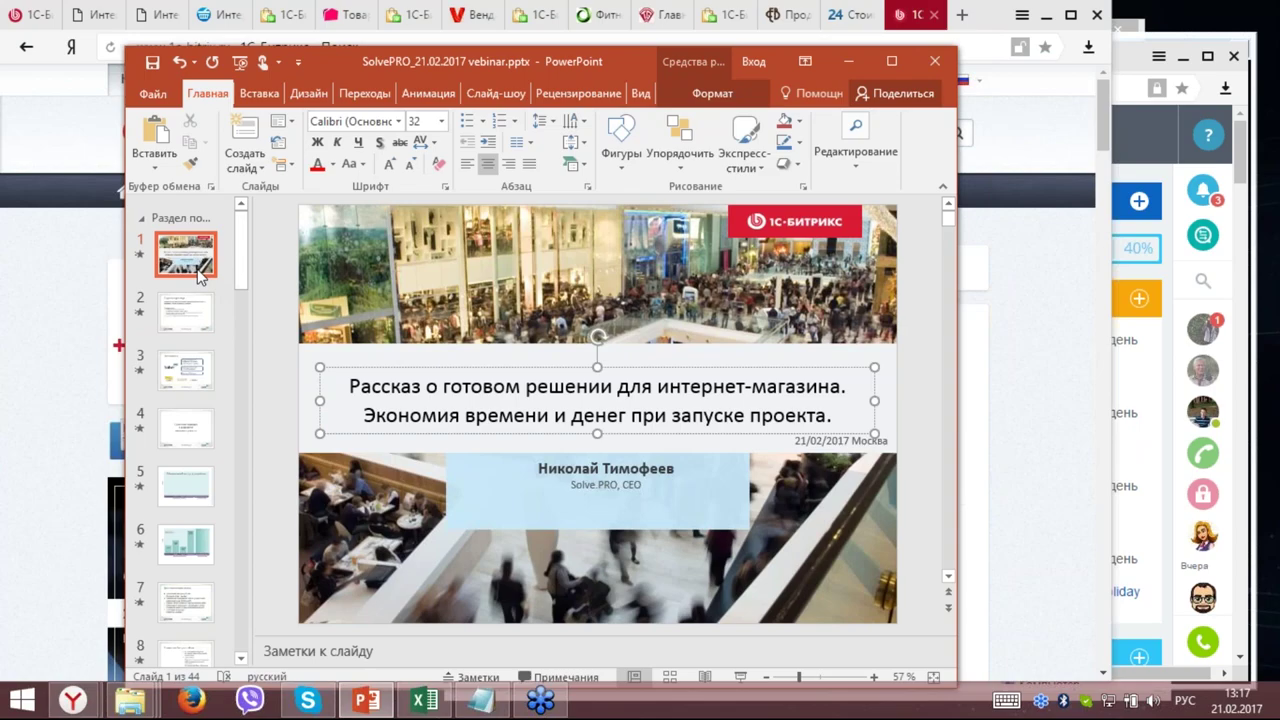
pyautogui.press('F5')
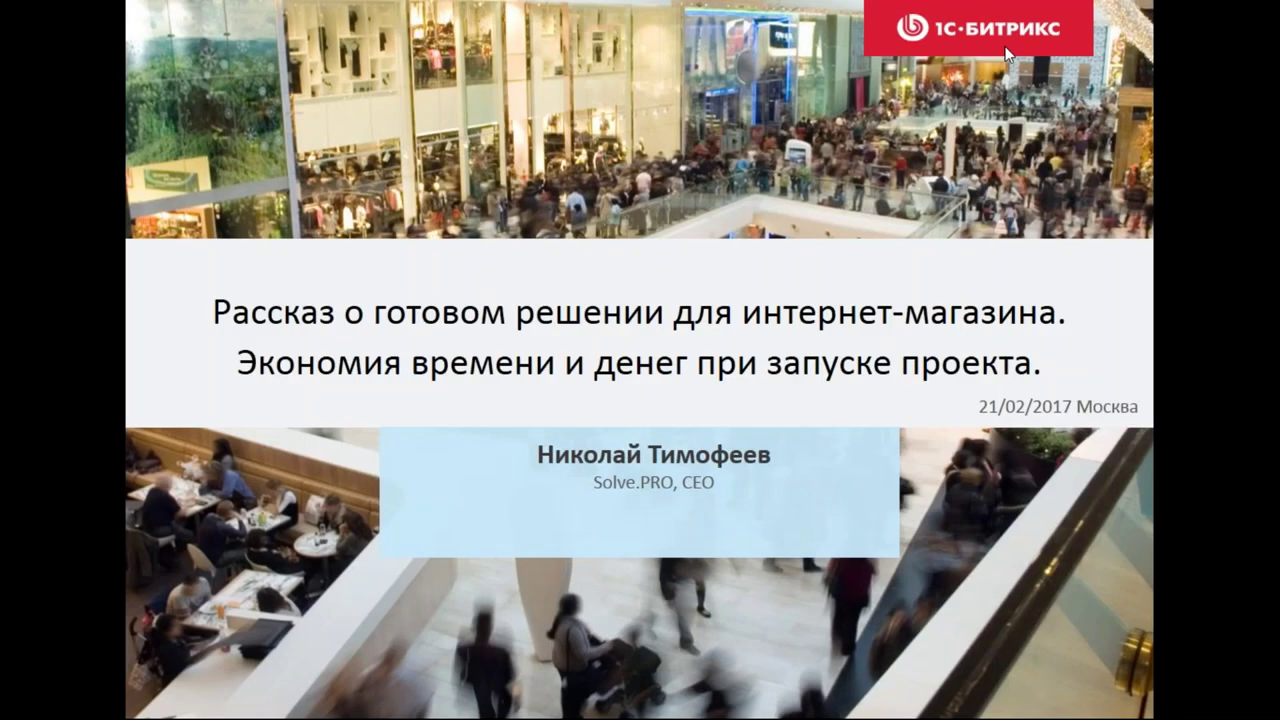